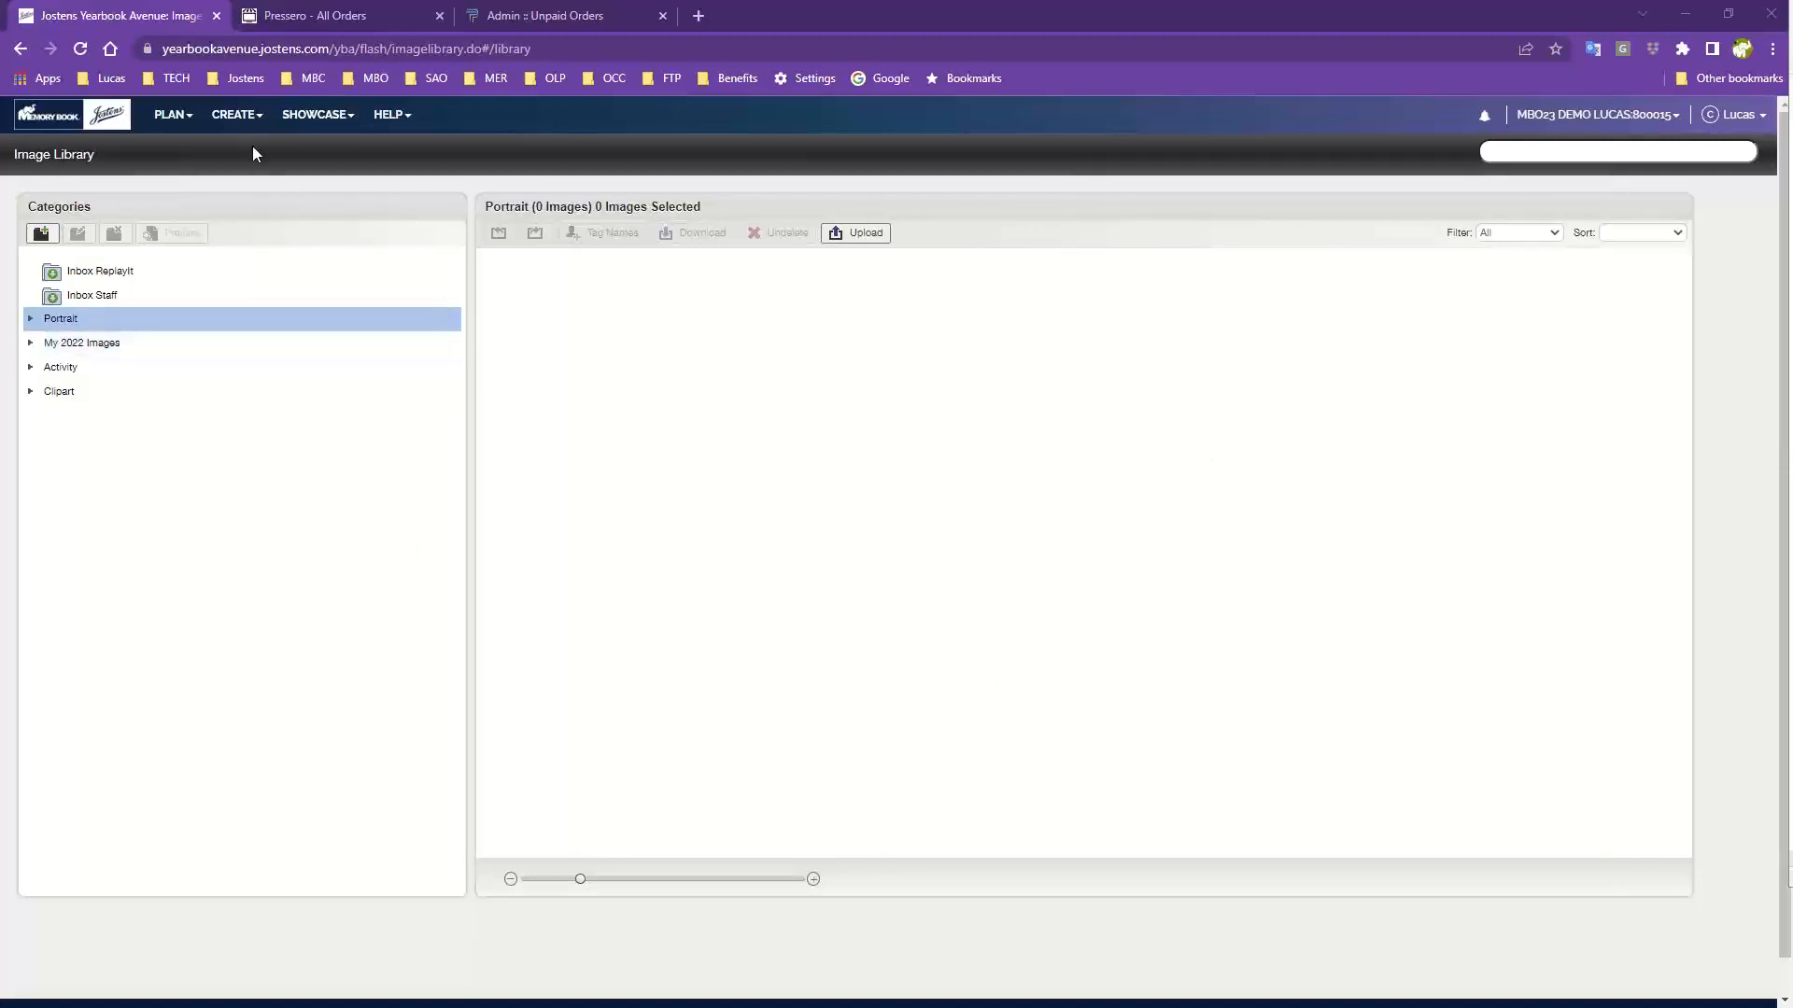
Step: Expand the Portrait category in the Image Library and open its first class folder
left_click(234, 120)
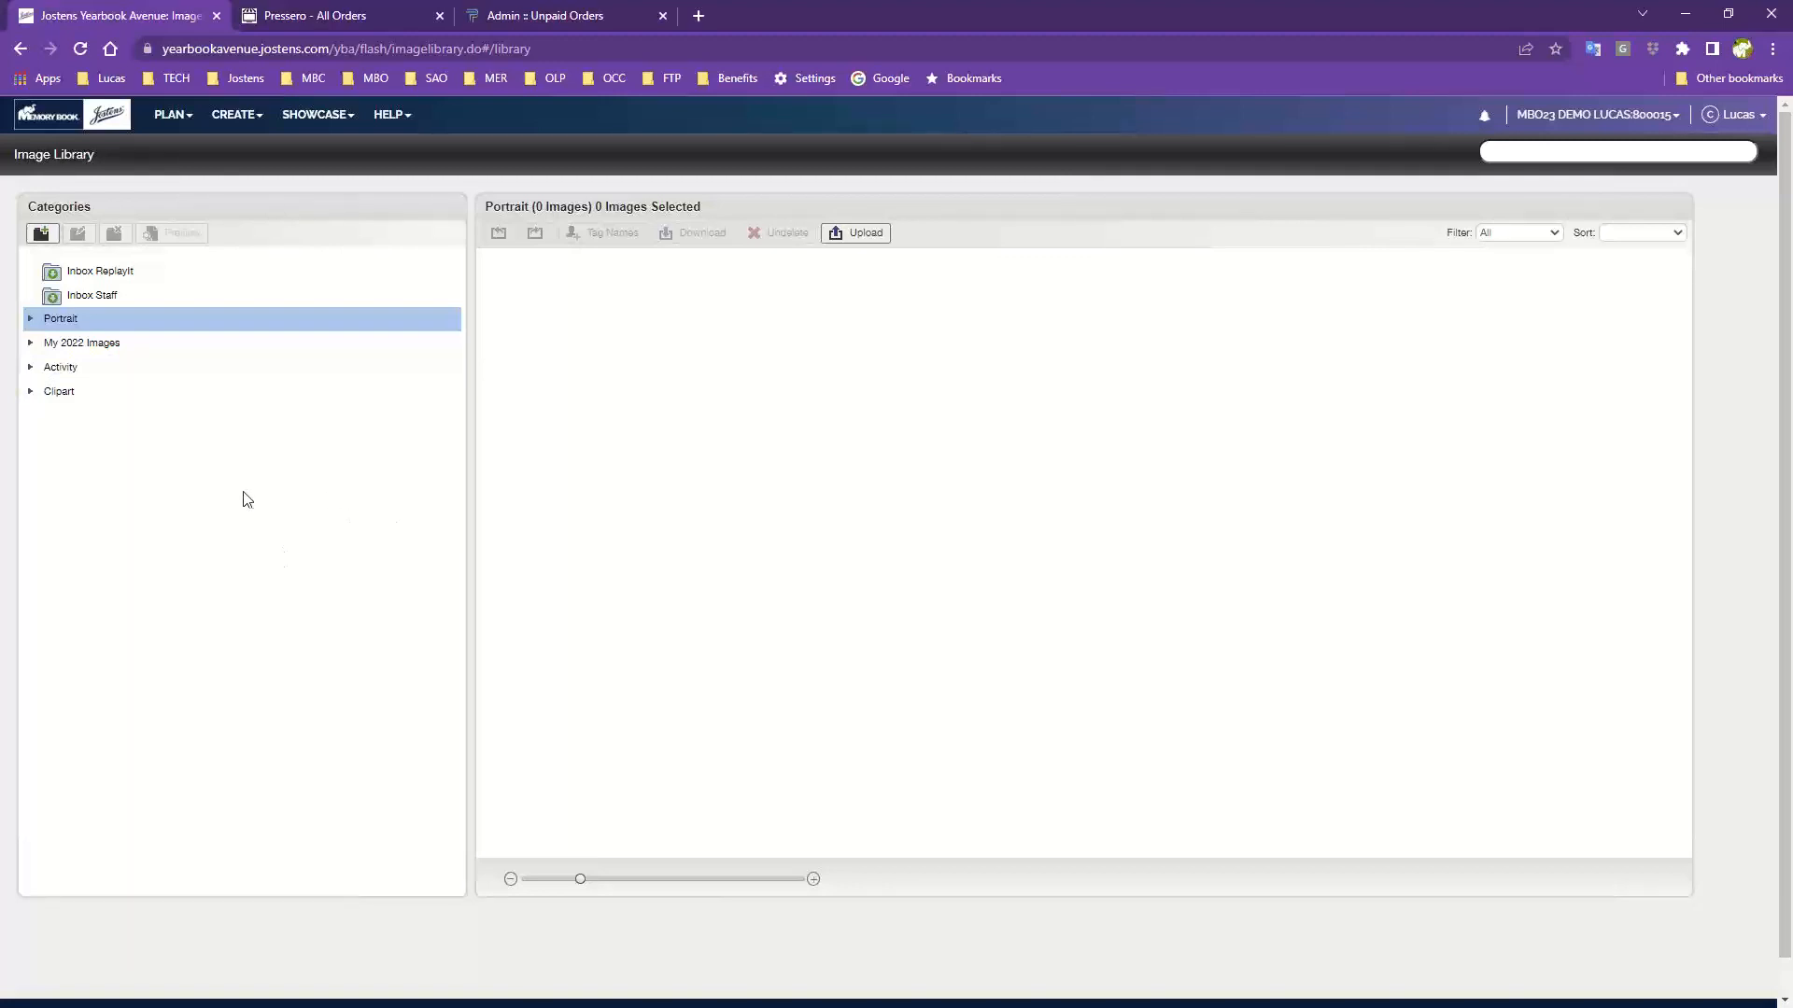
left_click(31, 318)
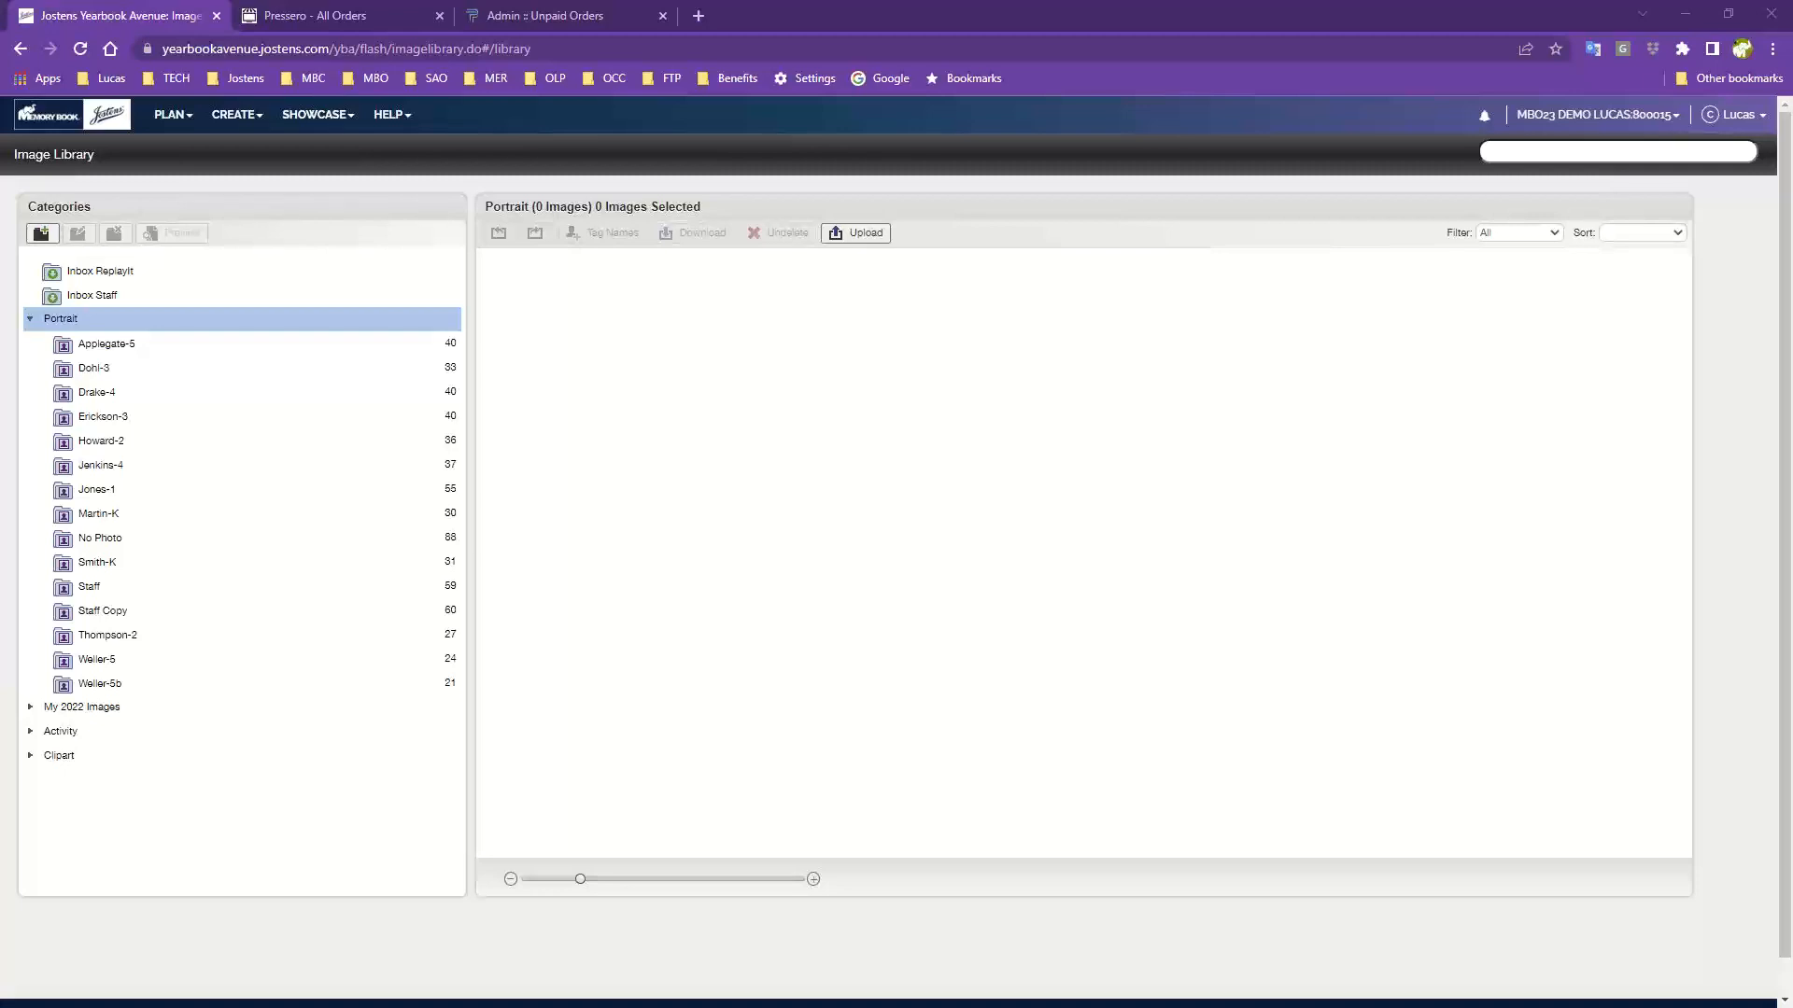
left_click(97, 395)
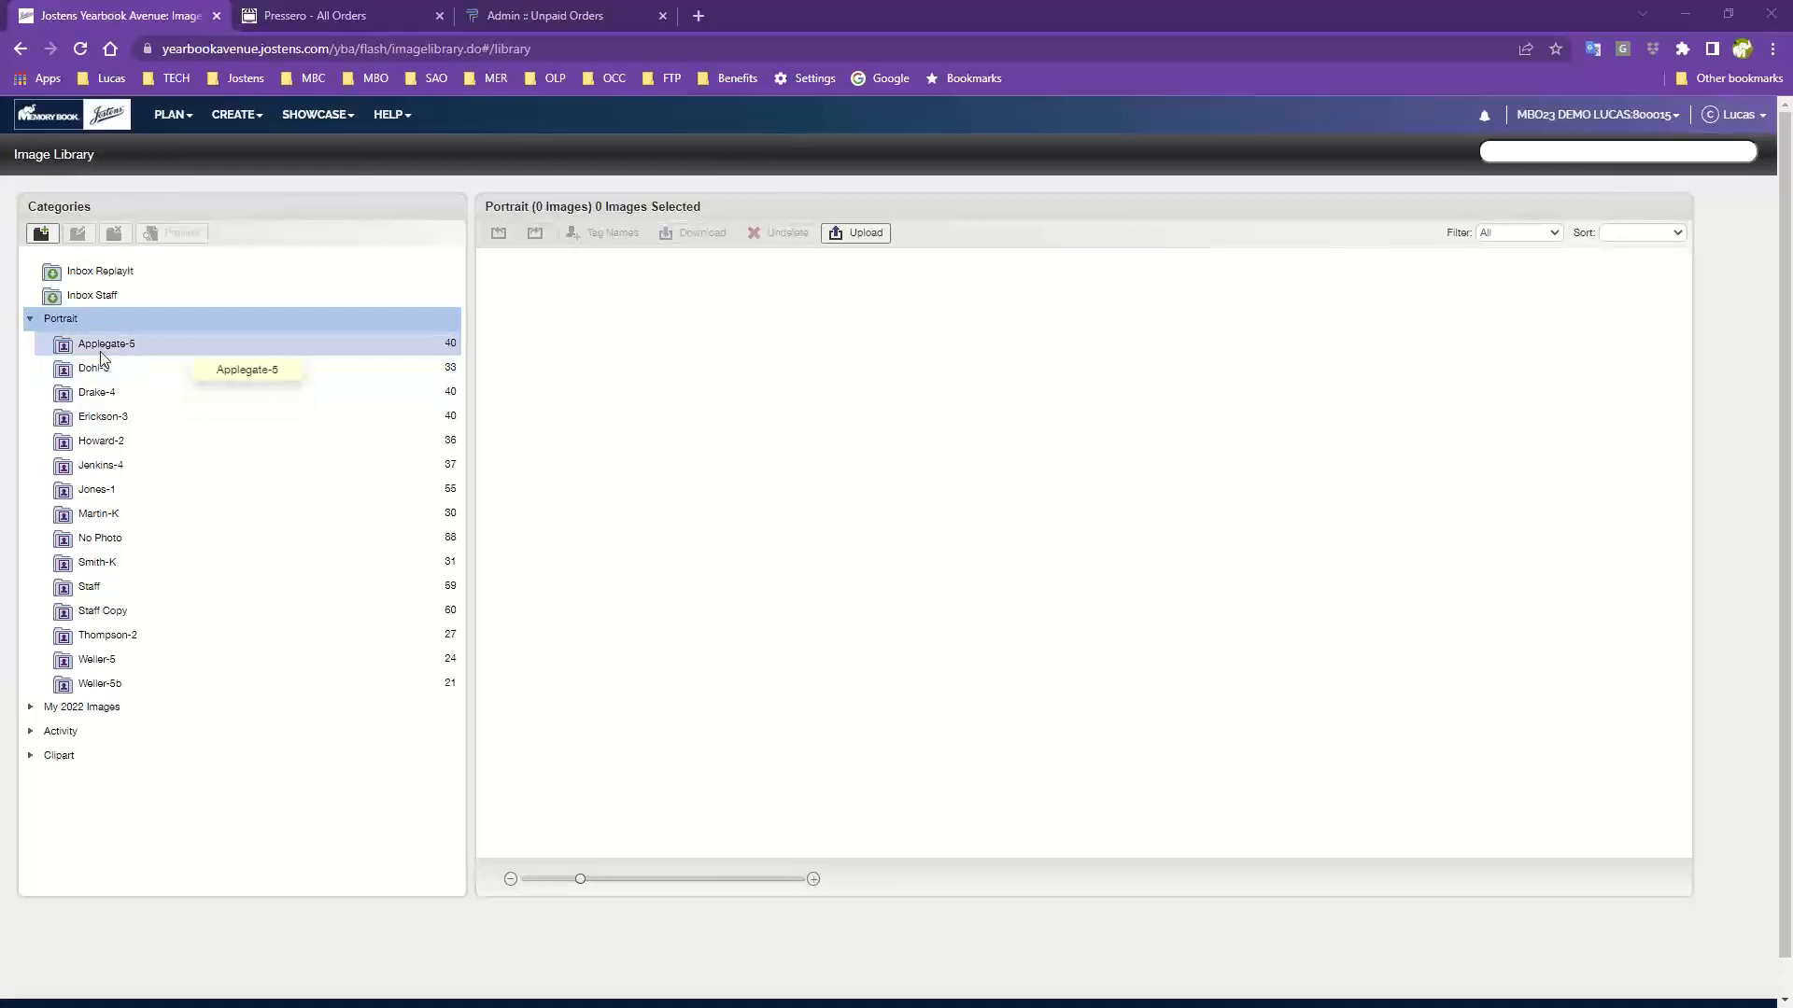
left_click(100, 346)
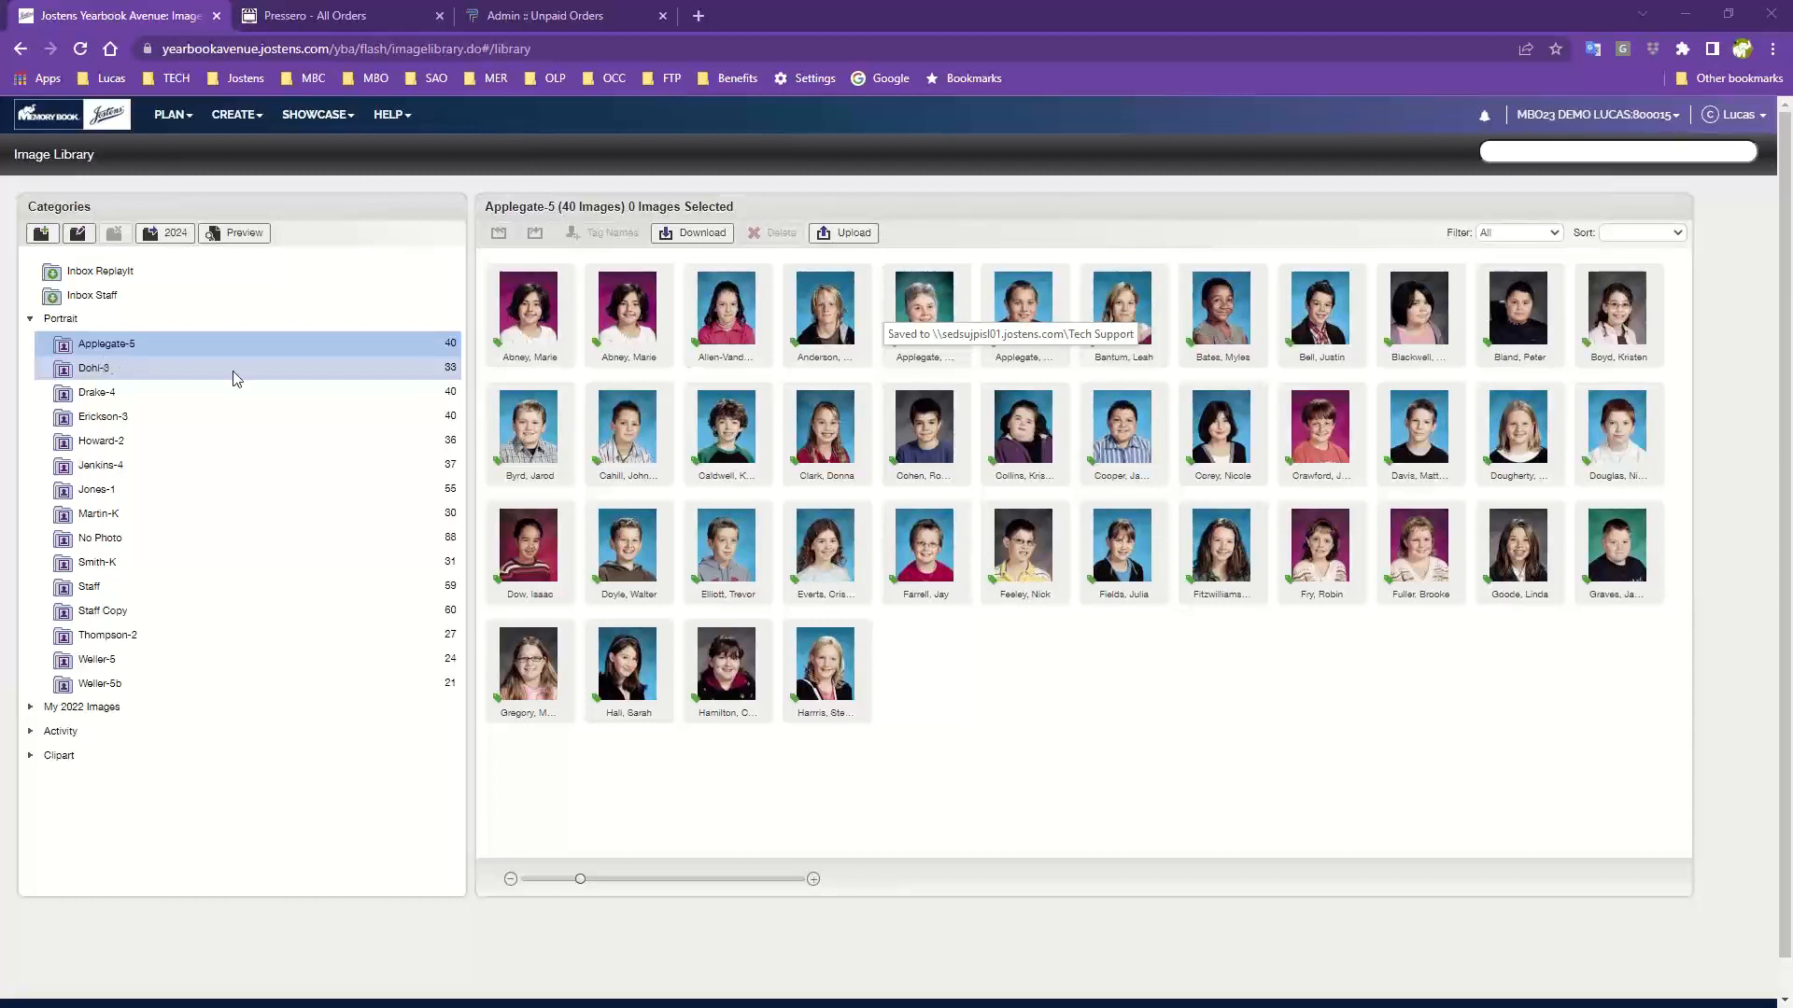
Step: Preview the first class folder as a PDF of its portraits with names, and close the preview
mouse_move(238, 116)
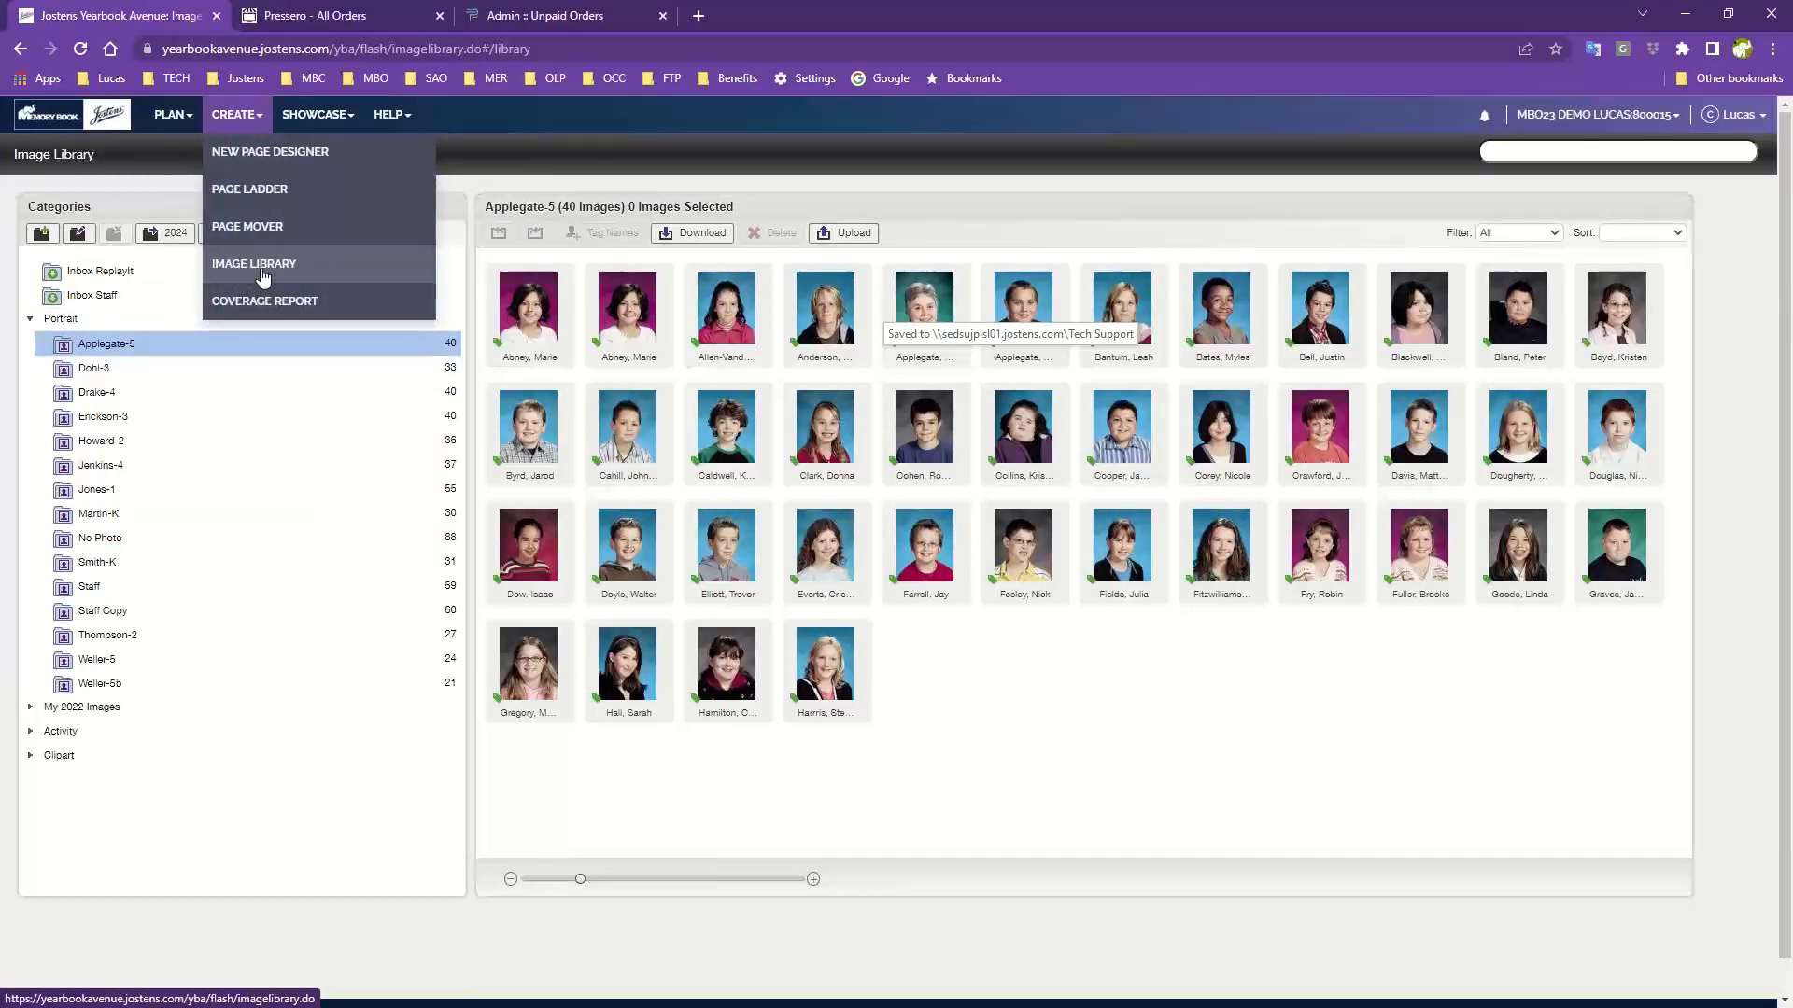
left_click(241, 440)
left_click(207, 357)
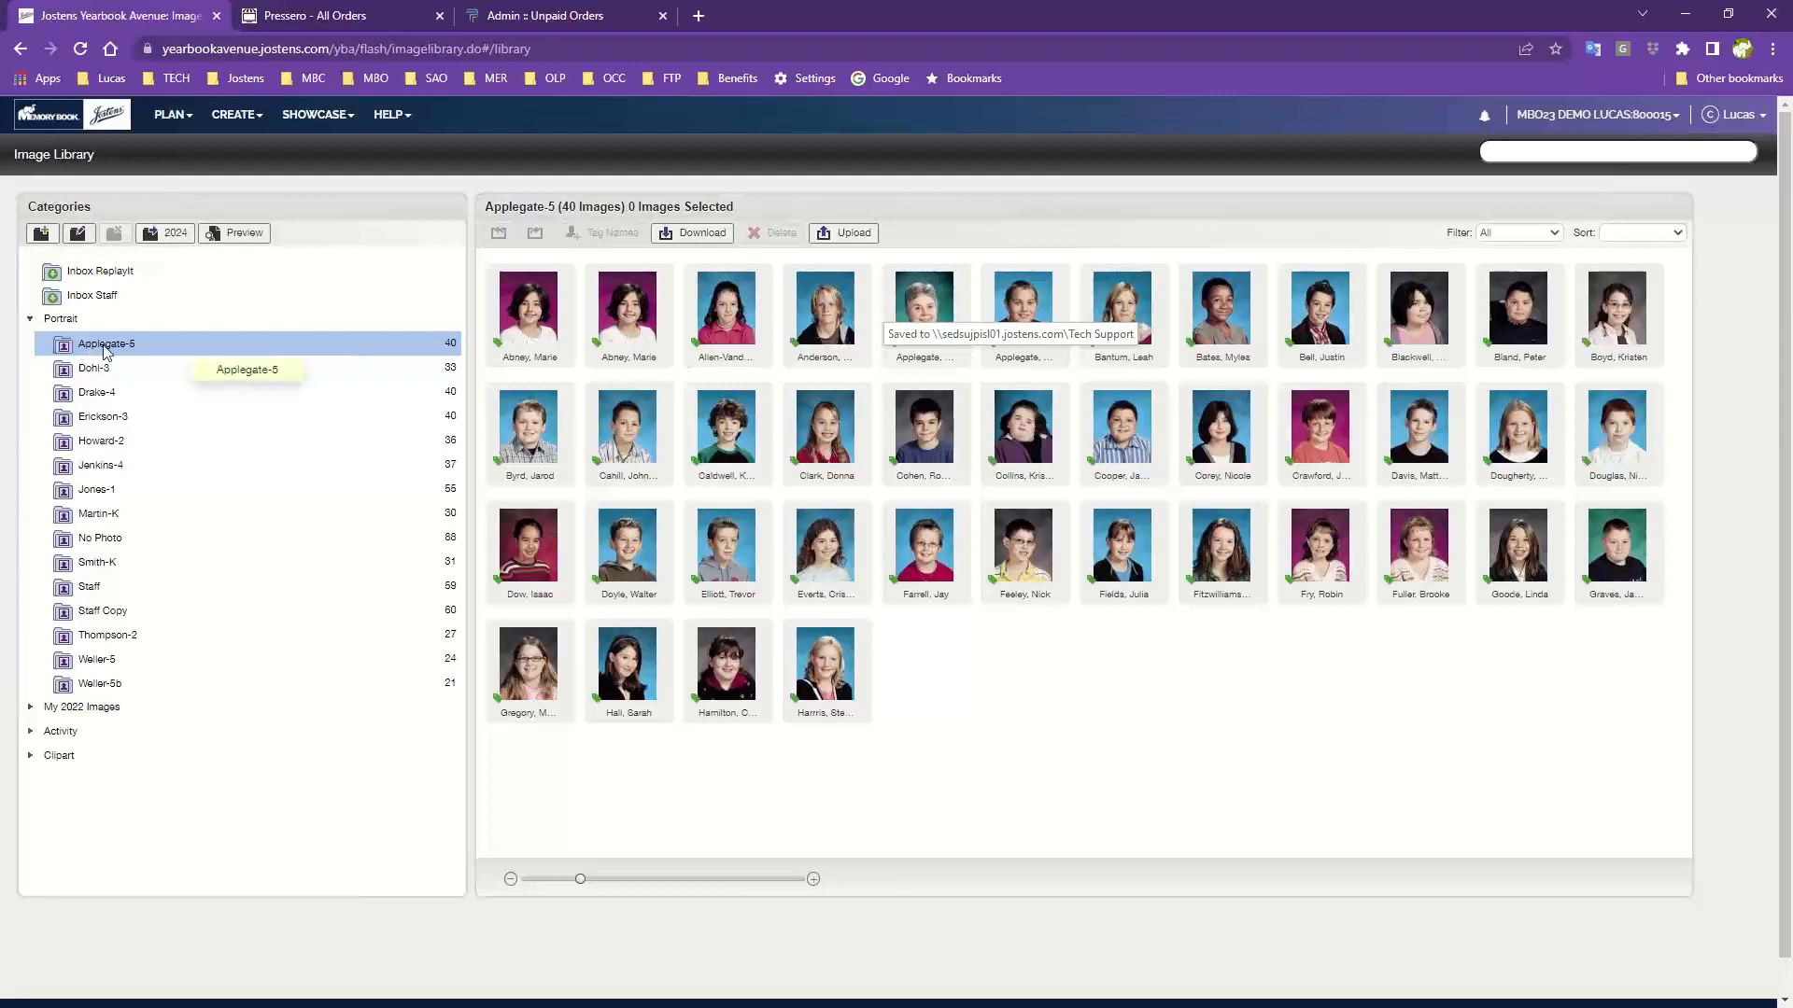
left_click(241, 235)
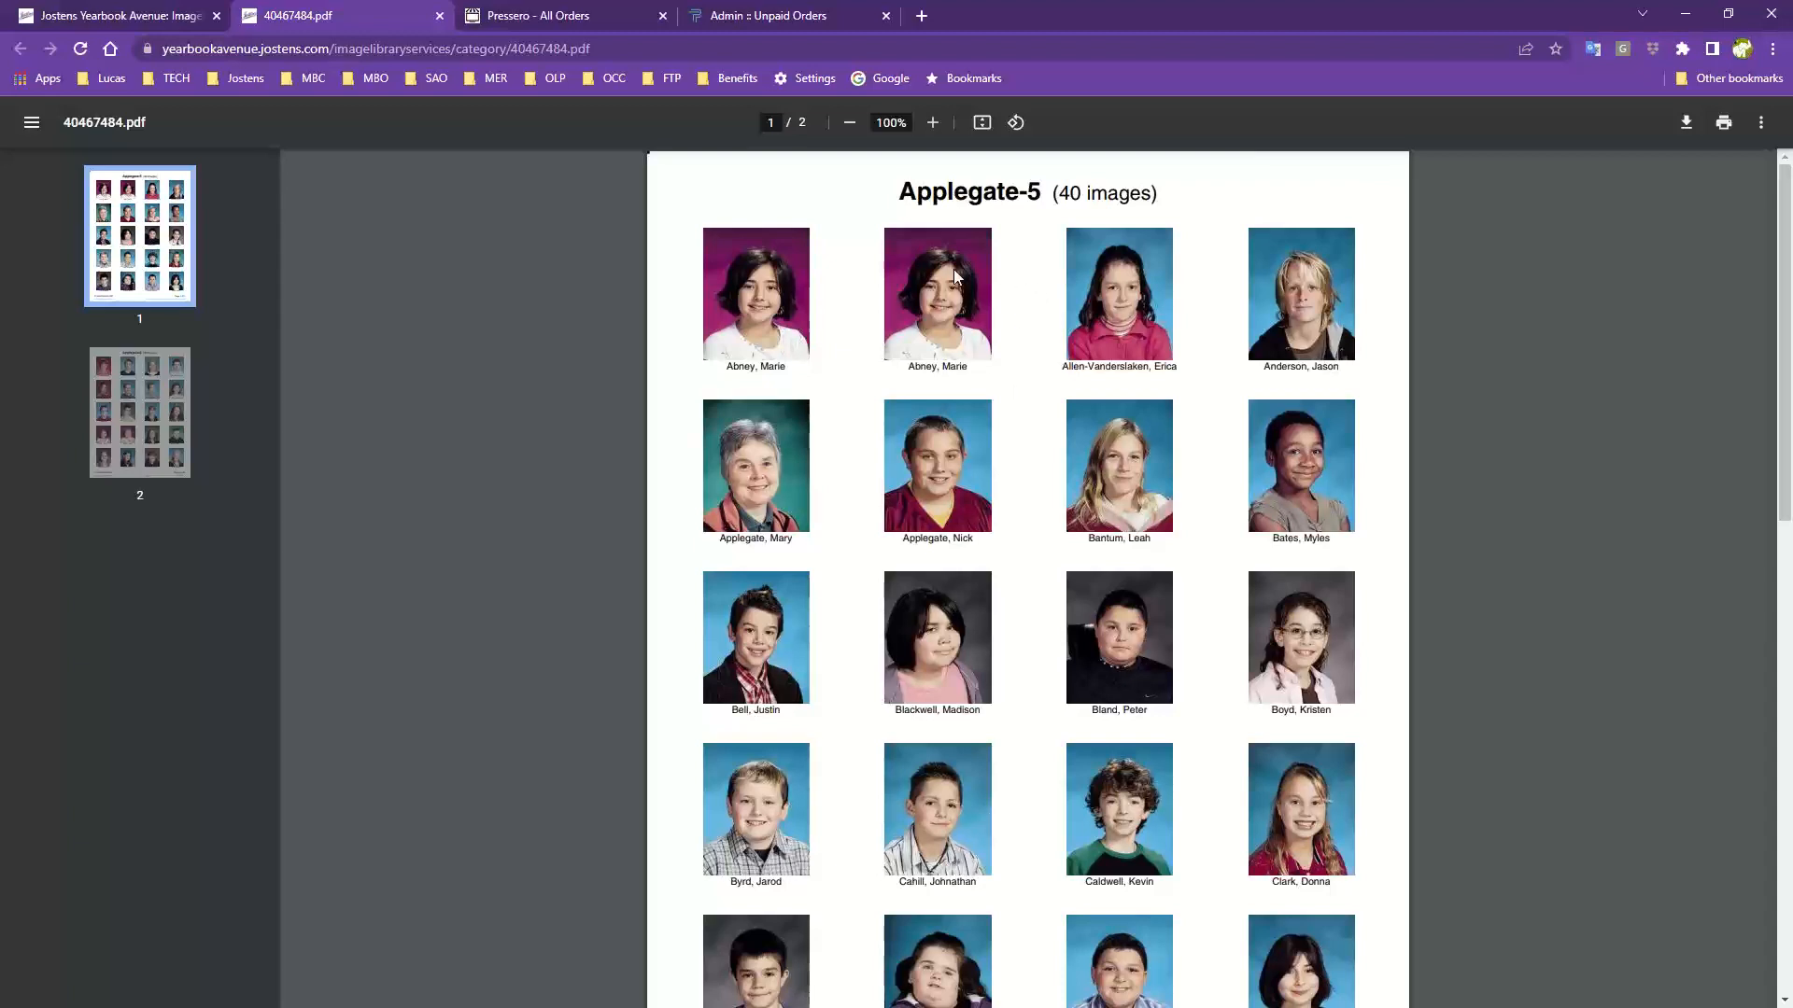
left_click(440, 16)
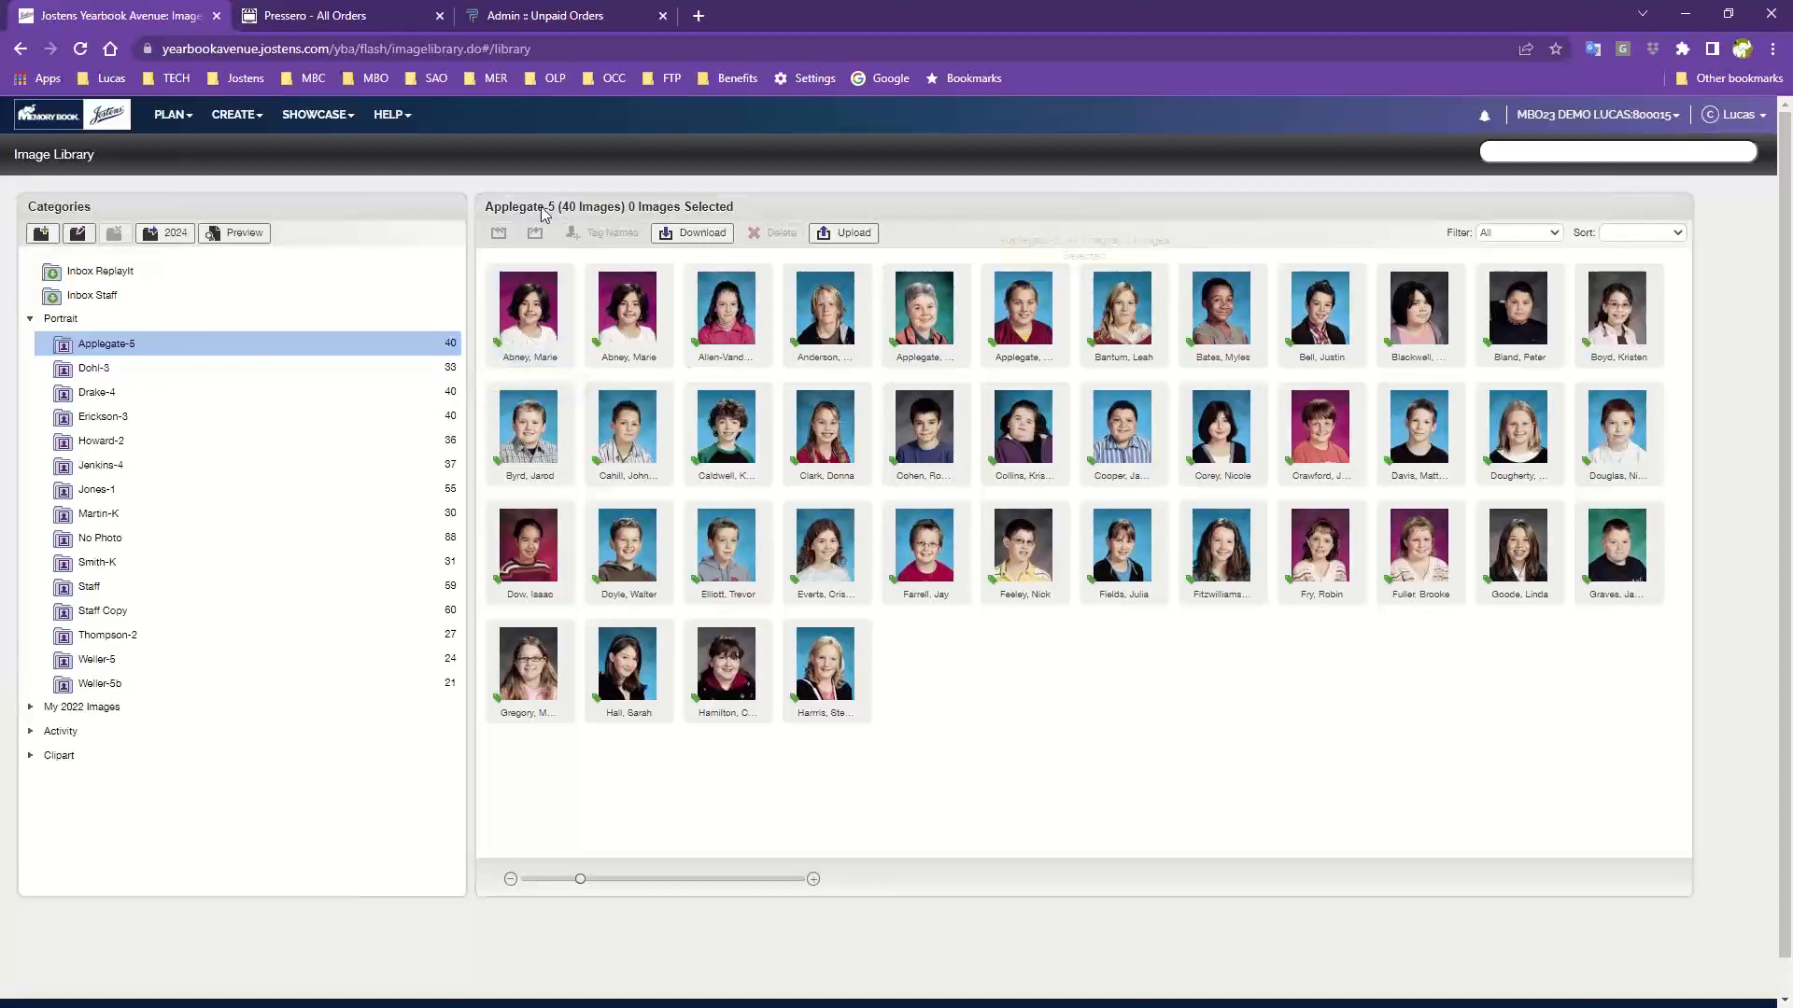
Step: Edit the tagged student's first name on the folder's first portrait and save it, and view the name tag on the fourth portrait
double_click(538, 309)
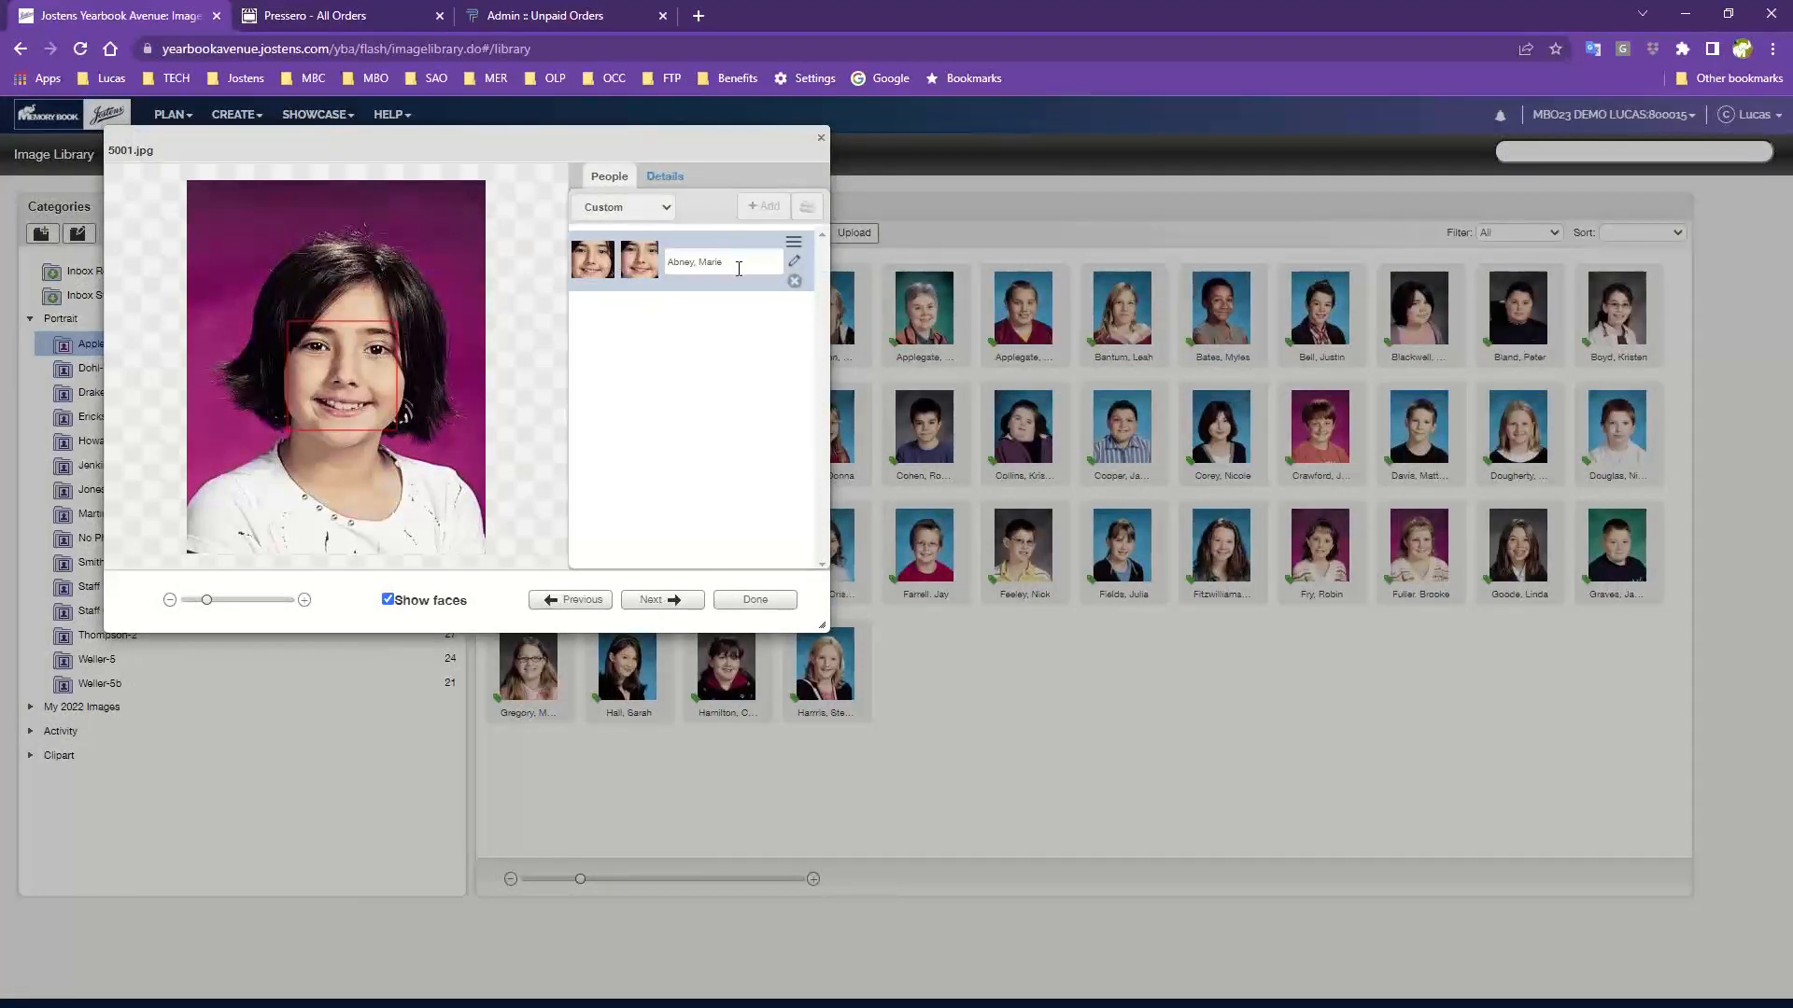
left_click(797, 266)
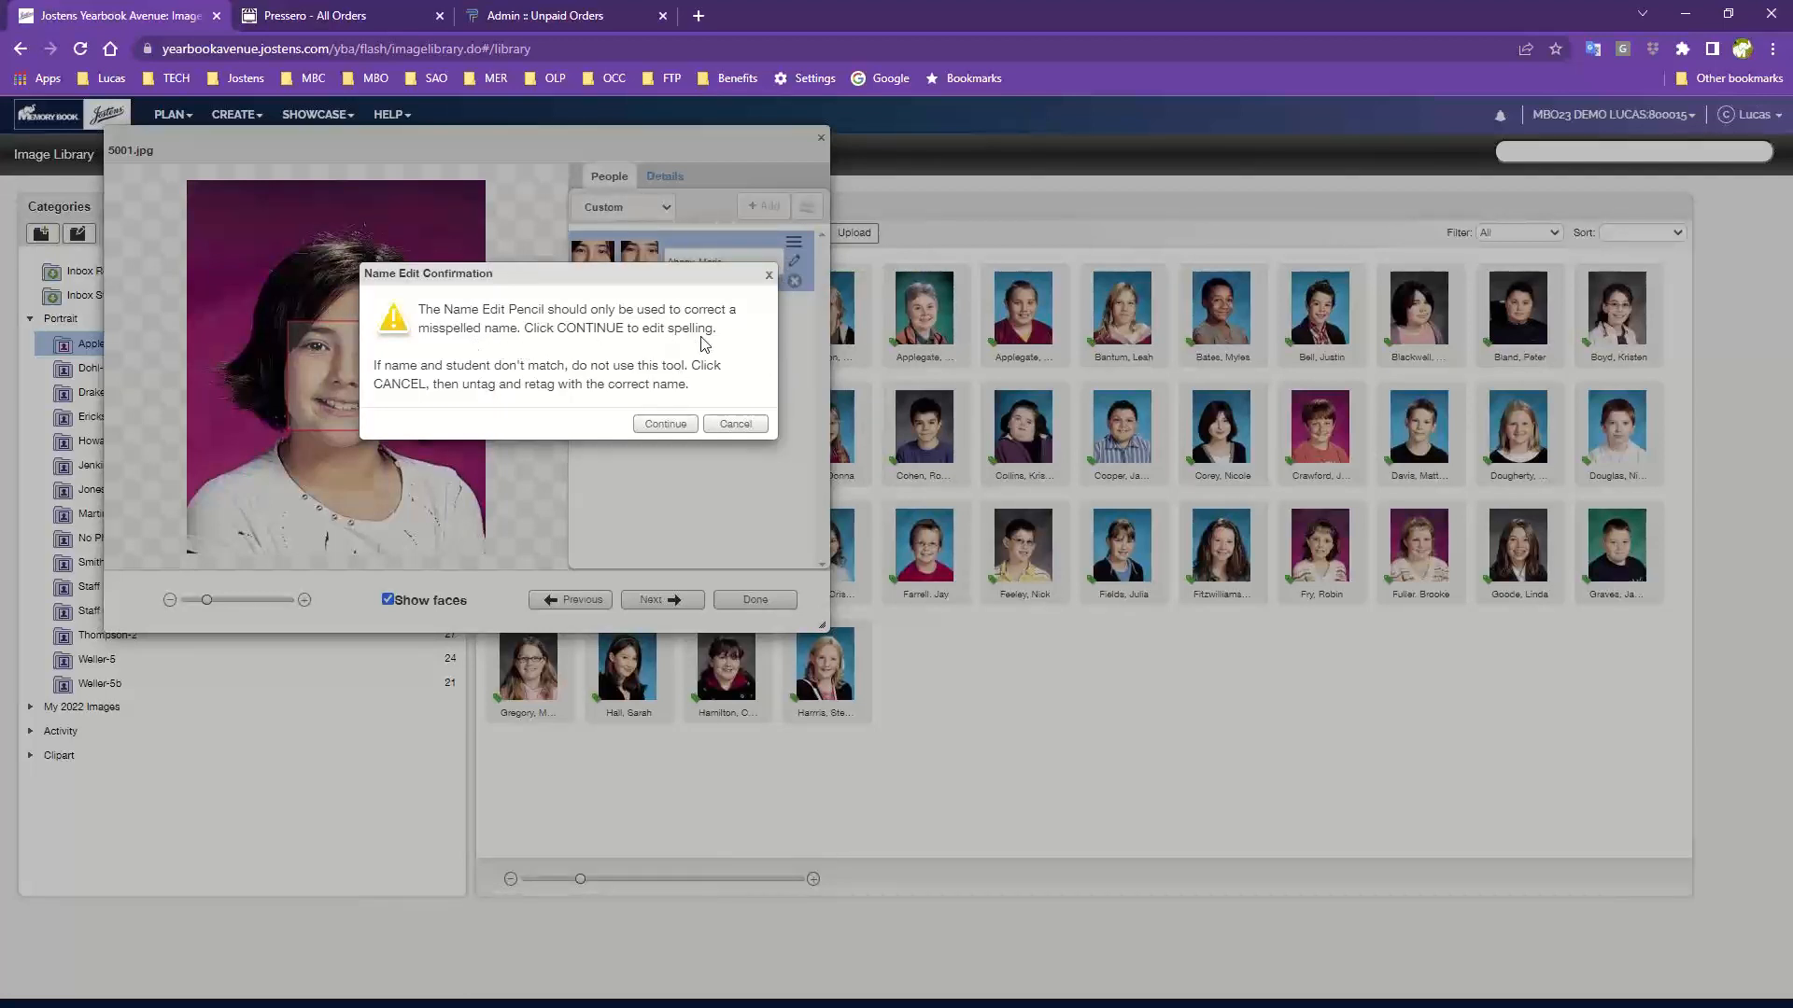
left_click(670, 425)
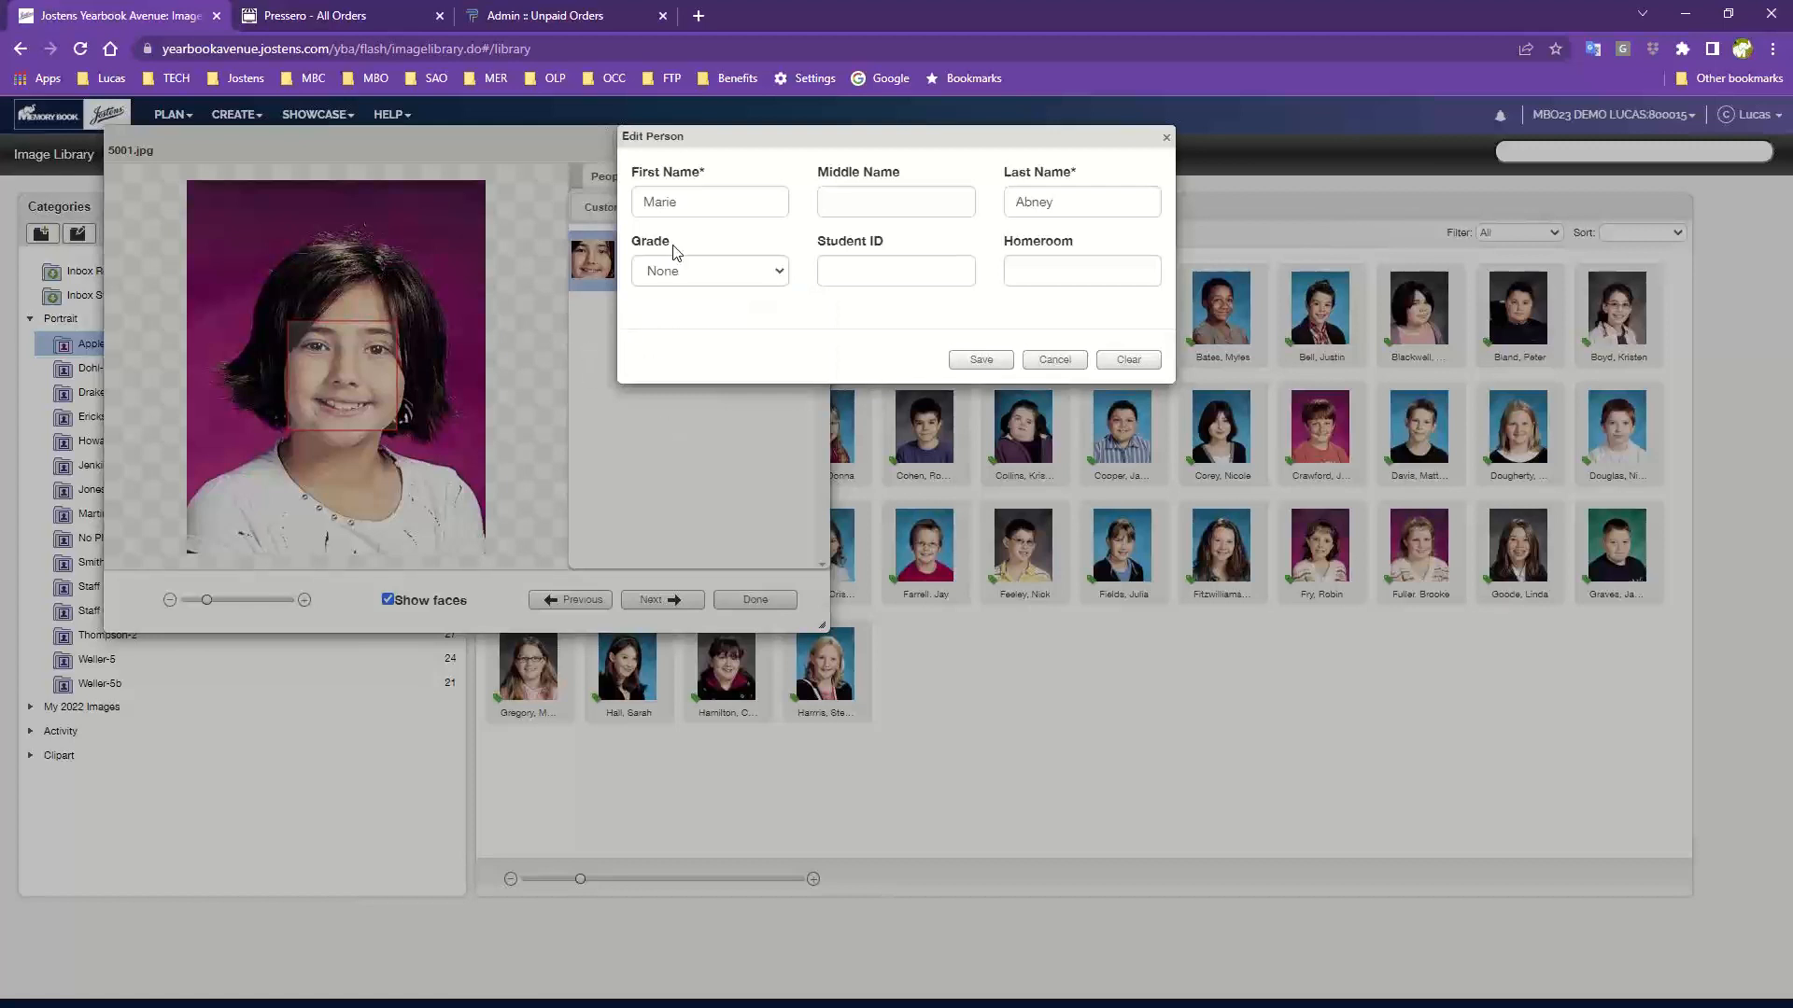
left_click(703, 203)
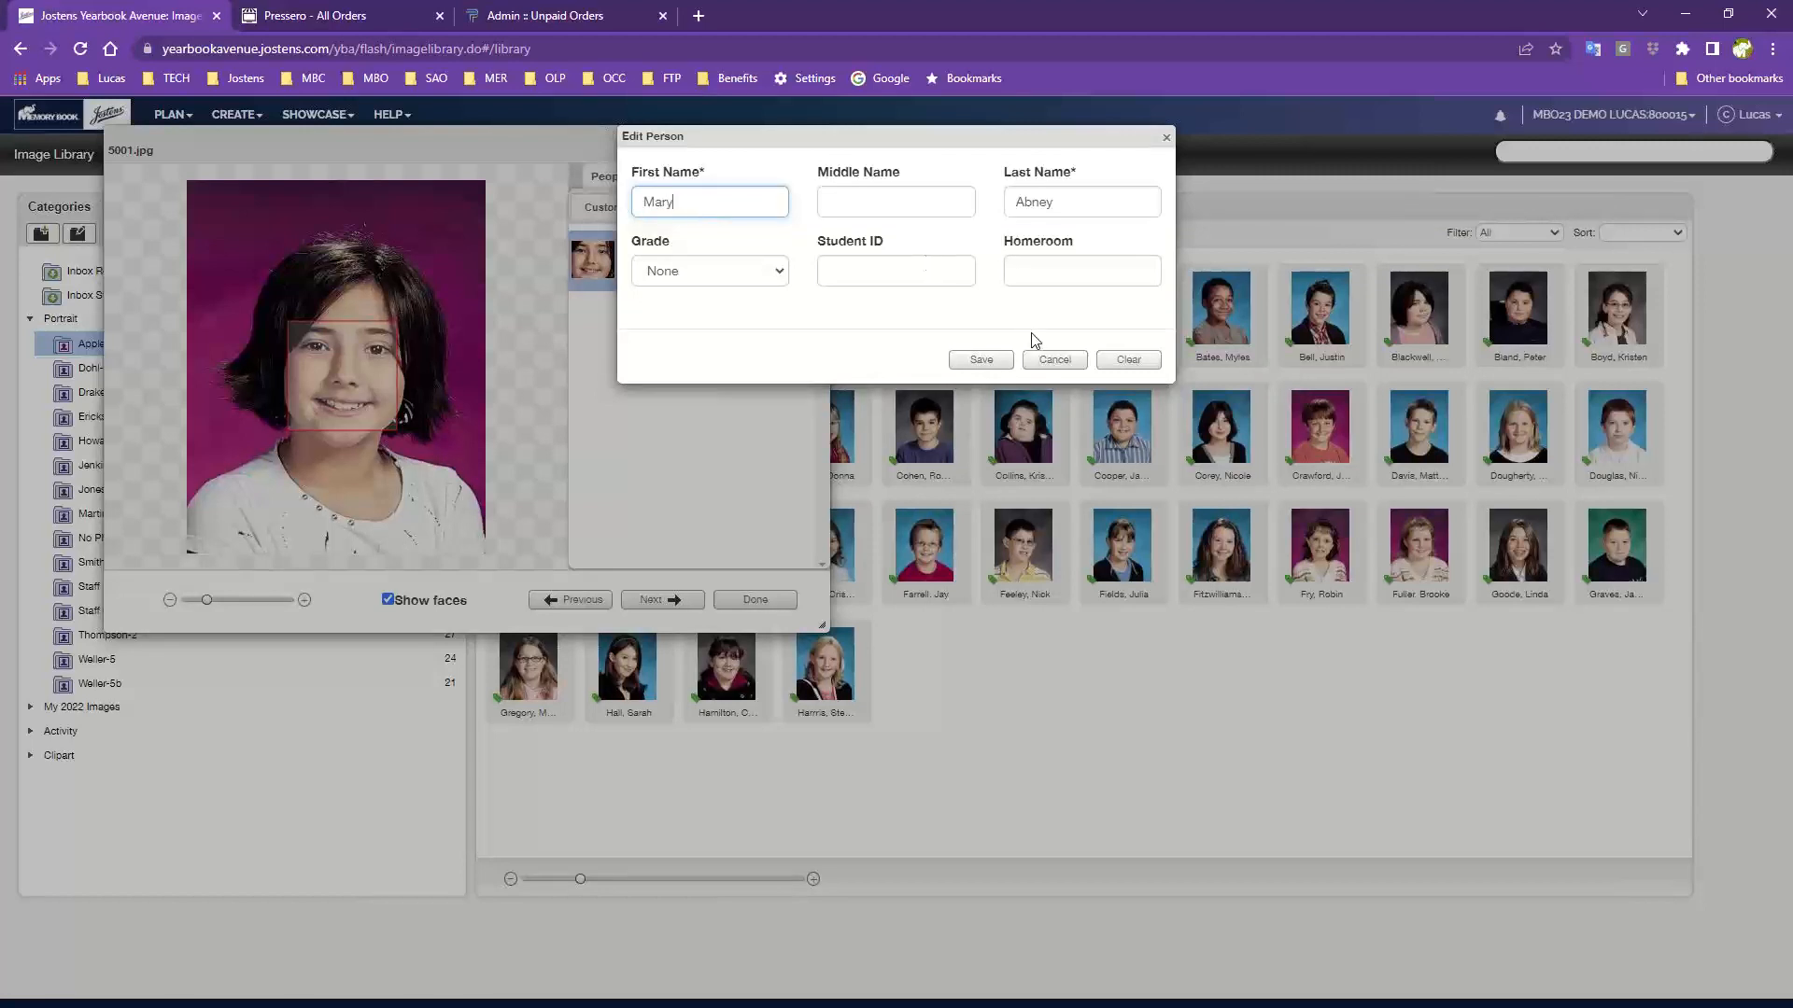
left_click(980, 360)
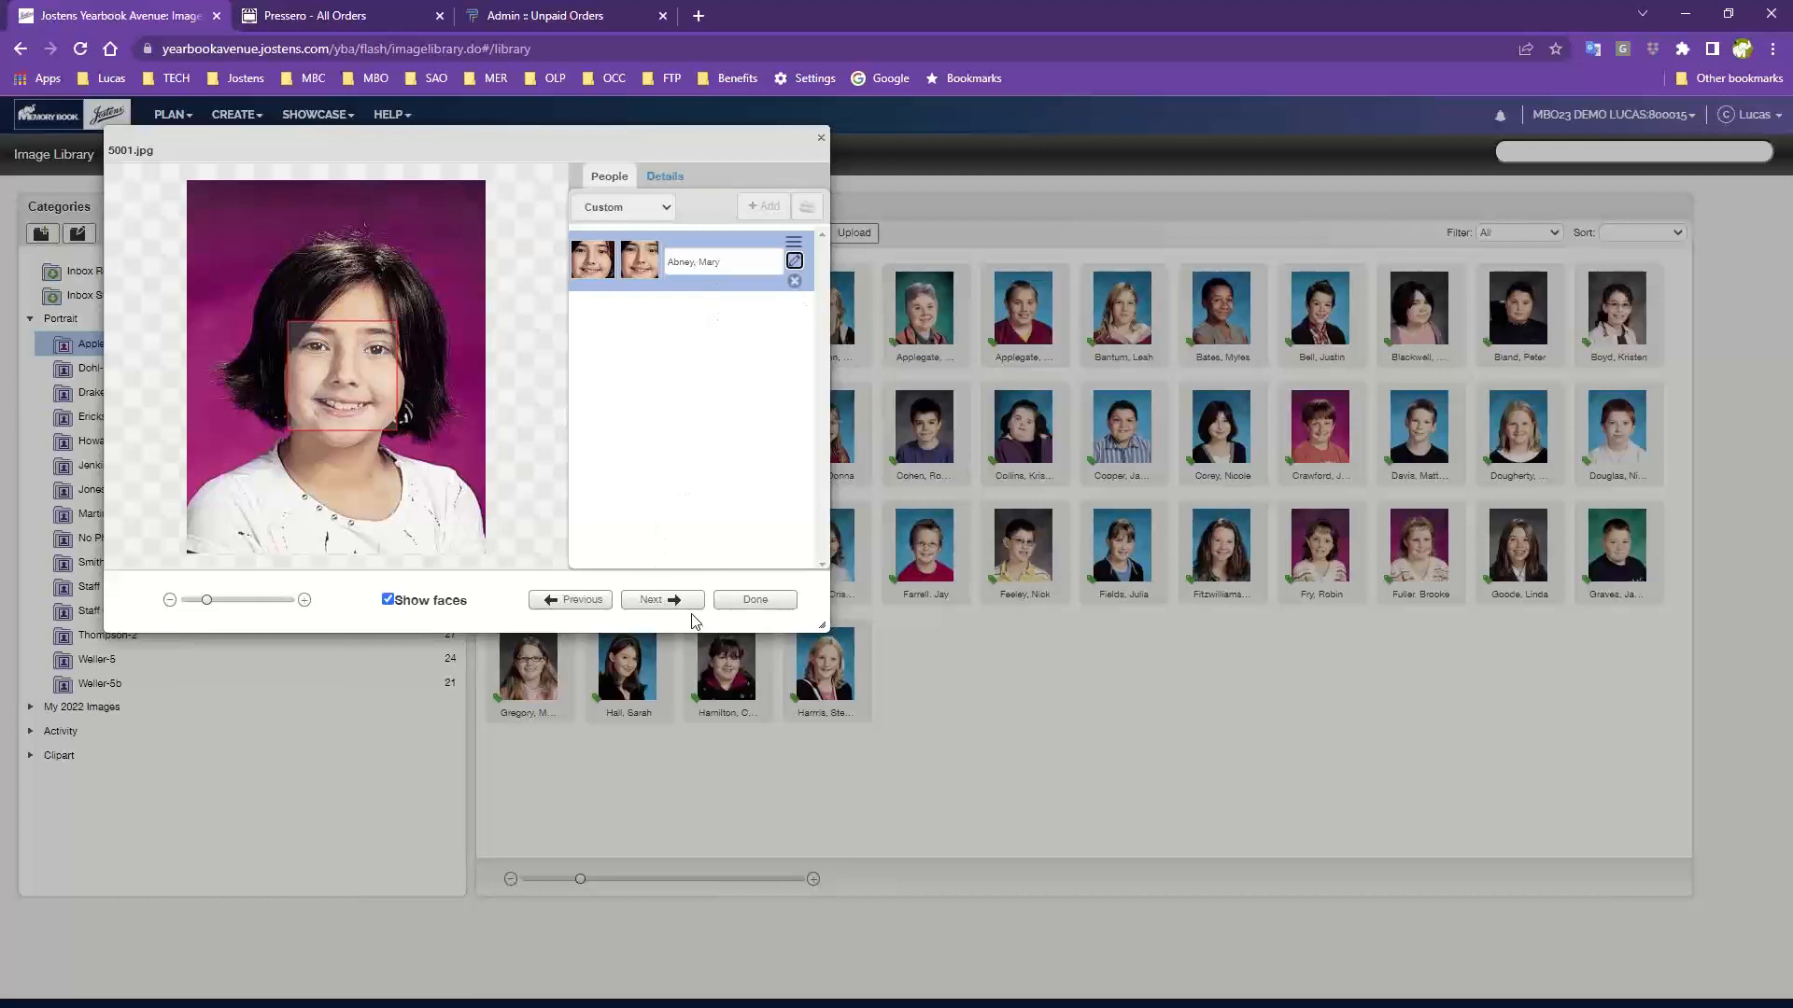
left_click(756, 599)
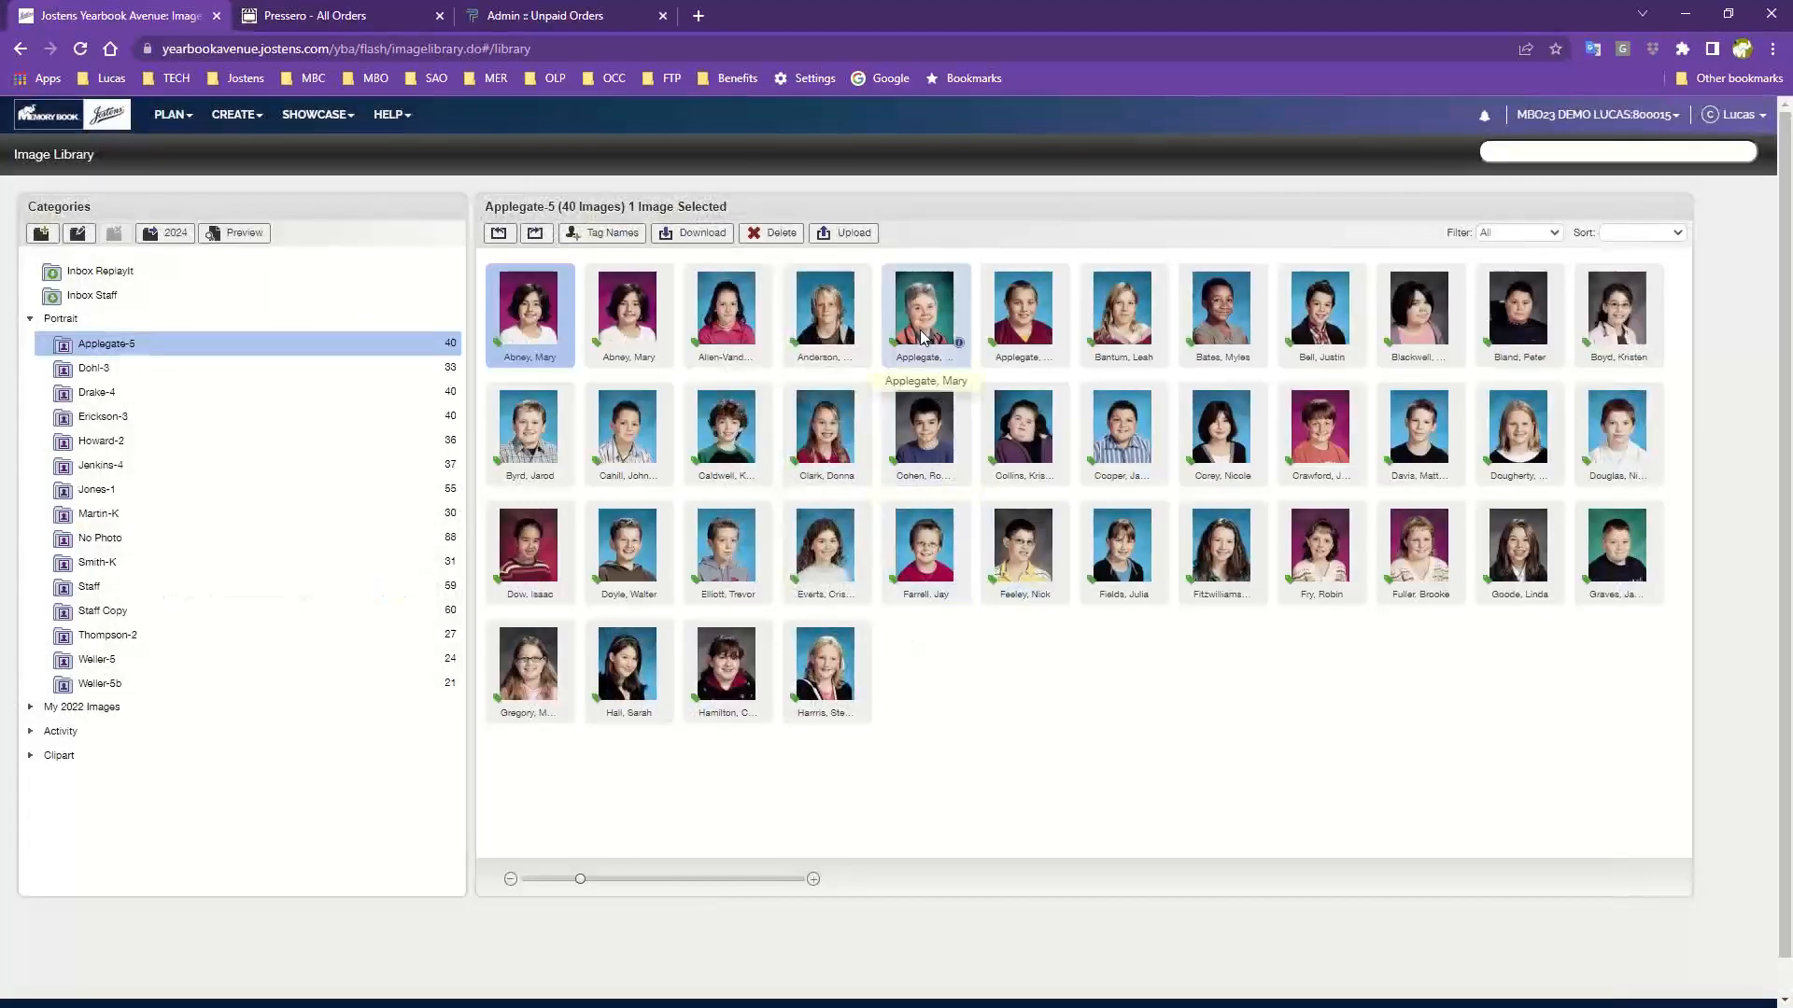
double_click(822, 325)
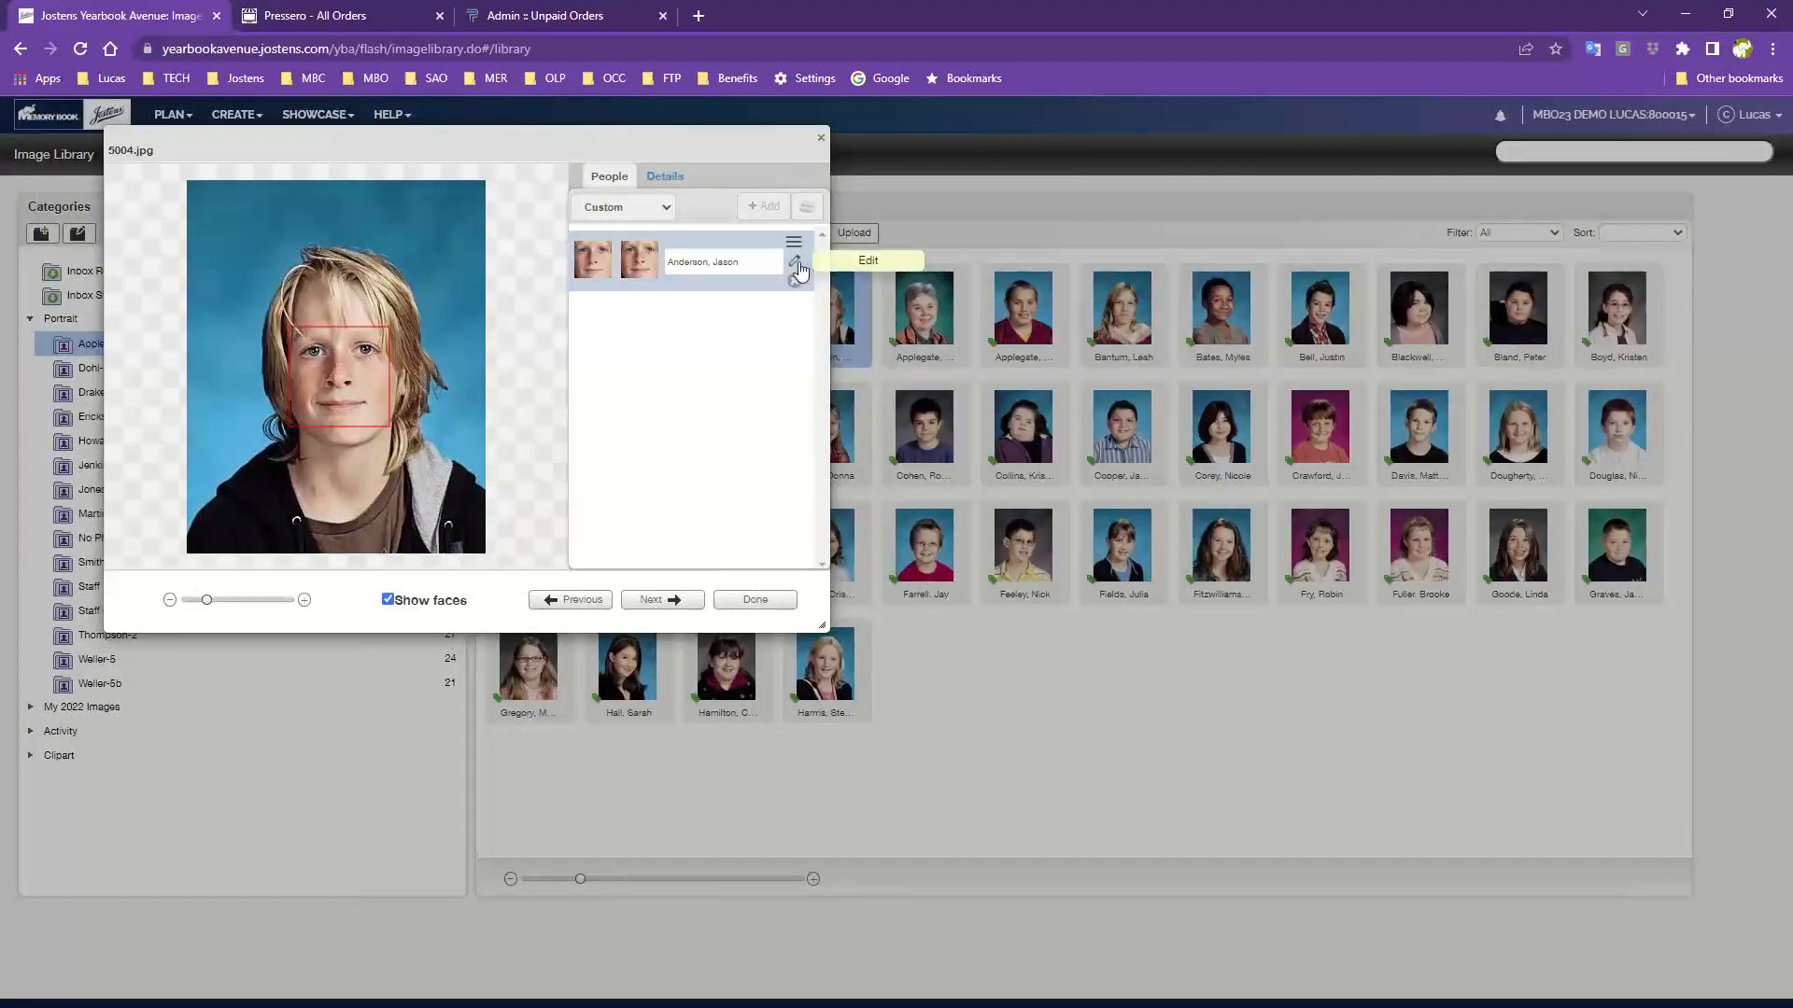
left_click(747, 599)
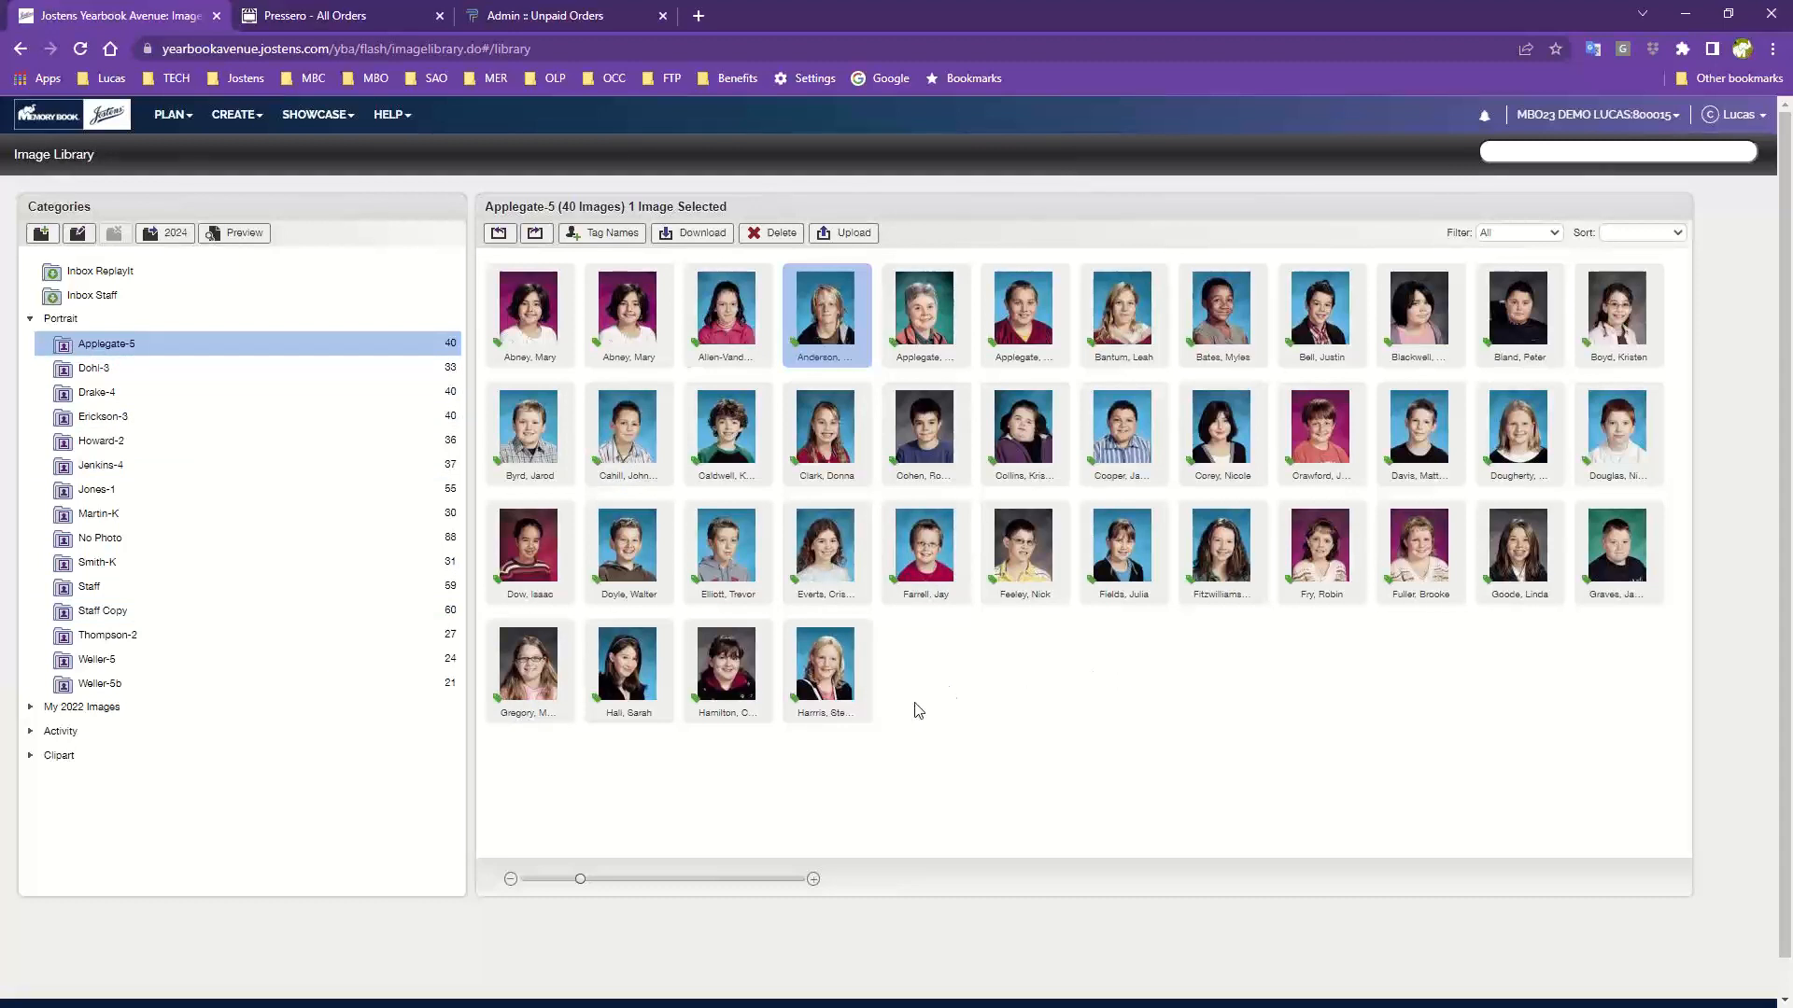
Step: Move the last portrait of the first class folder into the second-to-last Portrait folder, and check both folders
left_click_drag(822, 668, 103, 663)
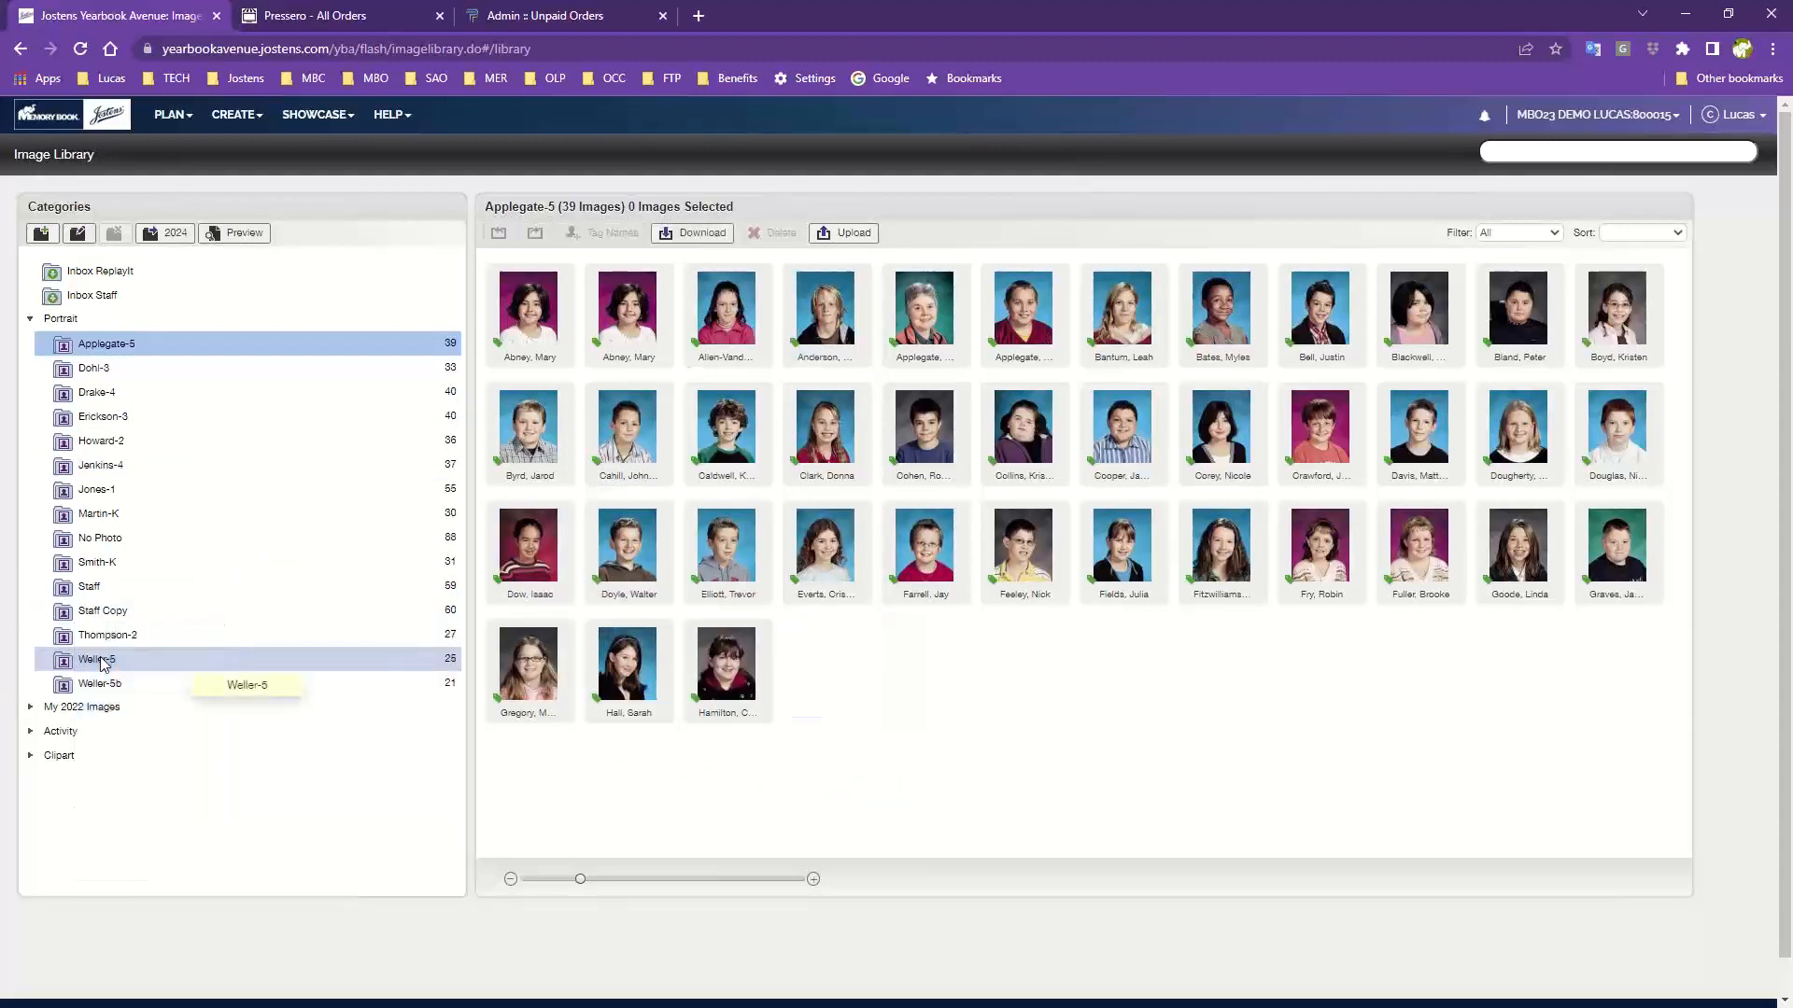
left_click(94, 663)
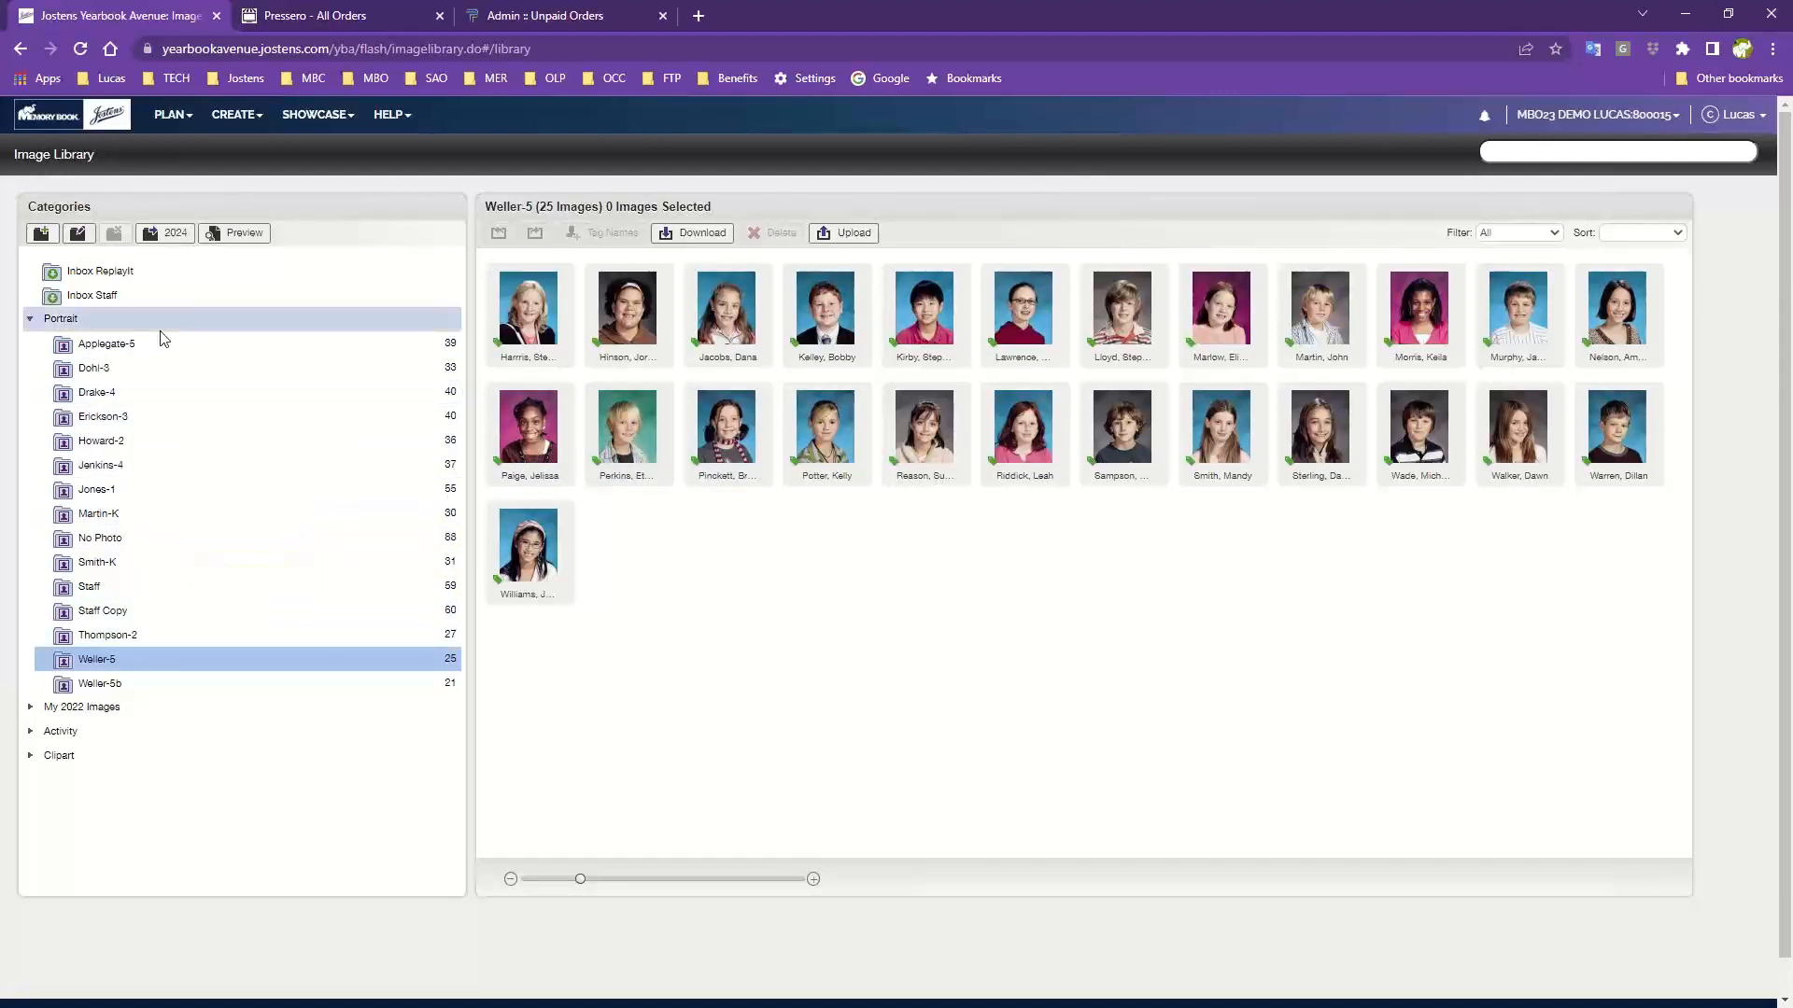
left_click(106, 347)
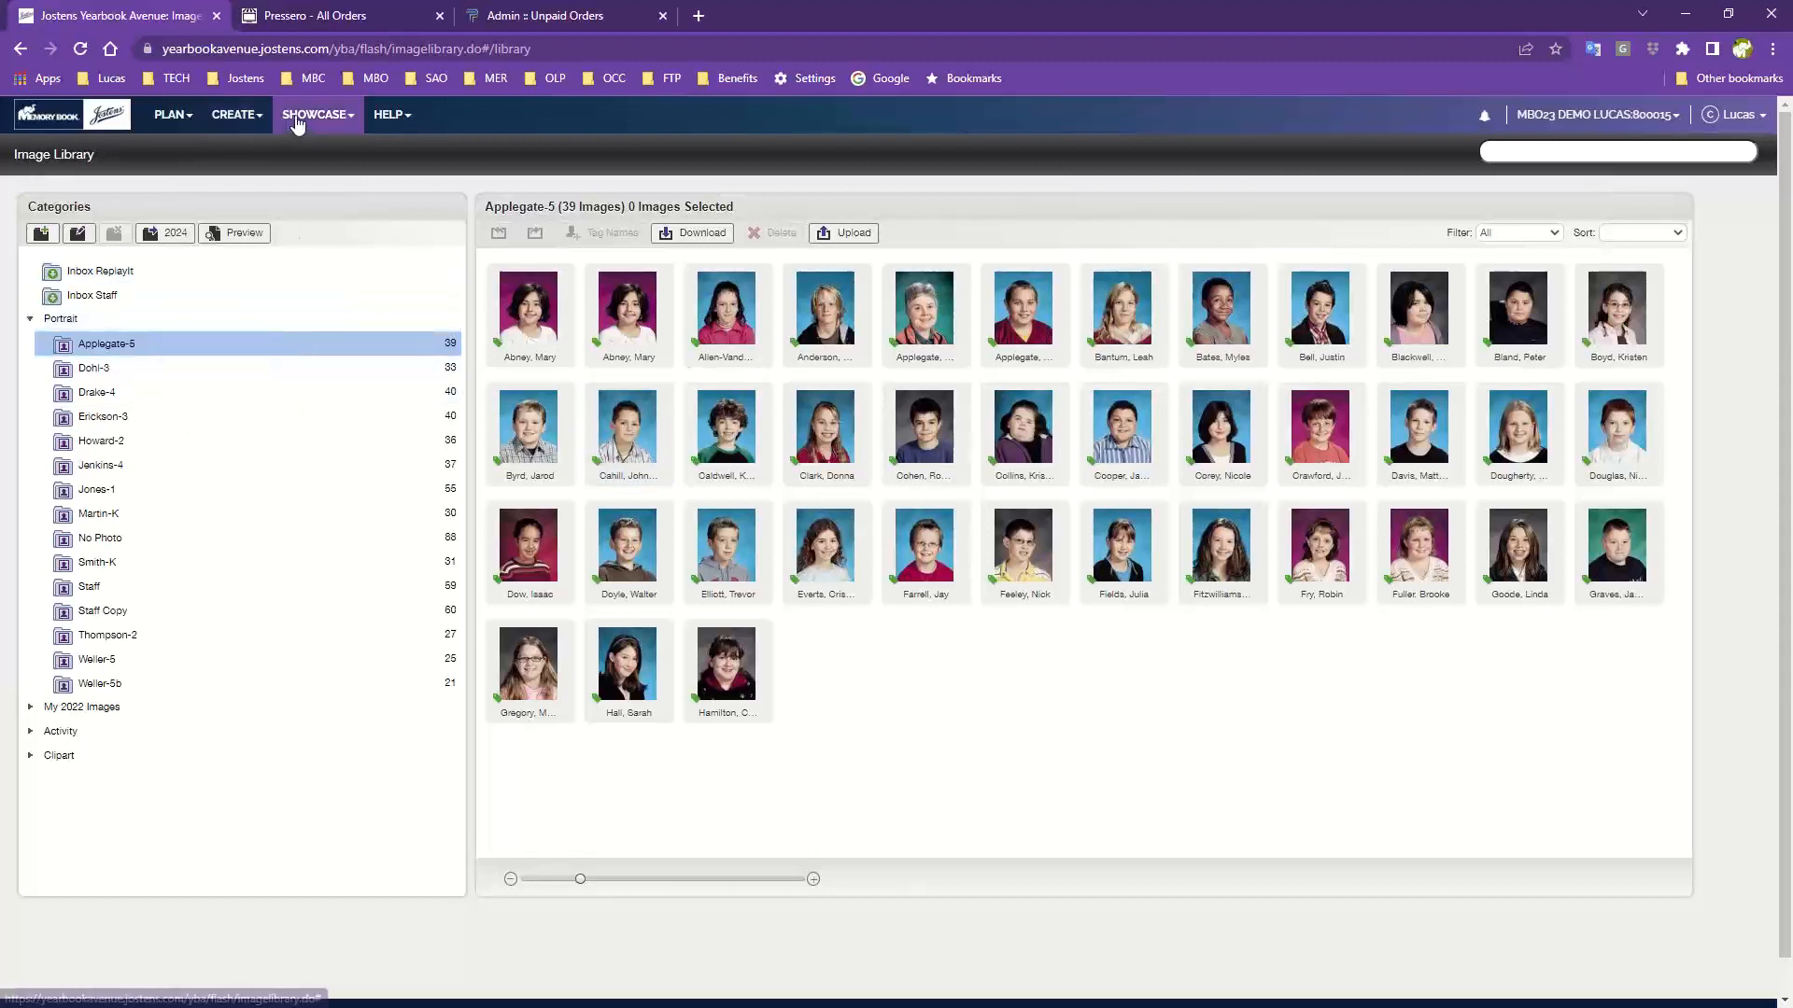
Step: Open the Coverage Report and look through the alphabetical list of student names
mouse_move(241, 120)
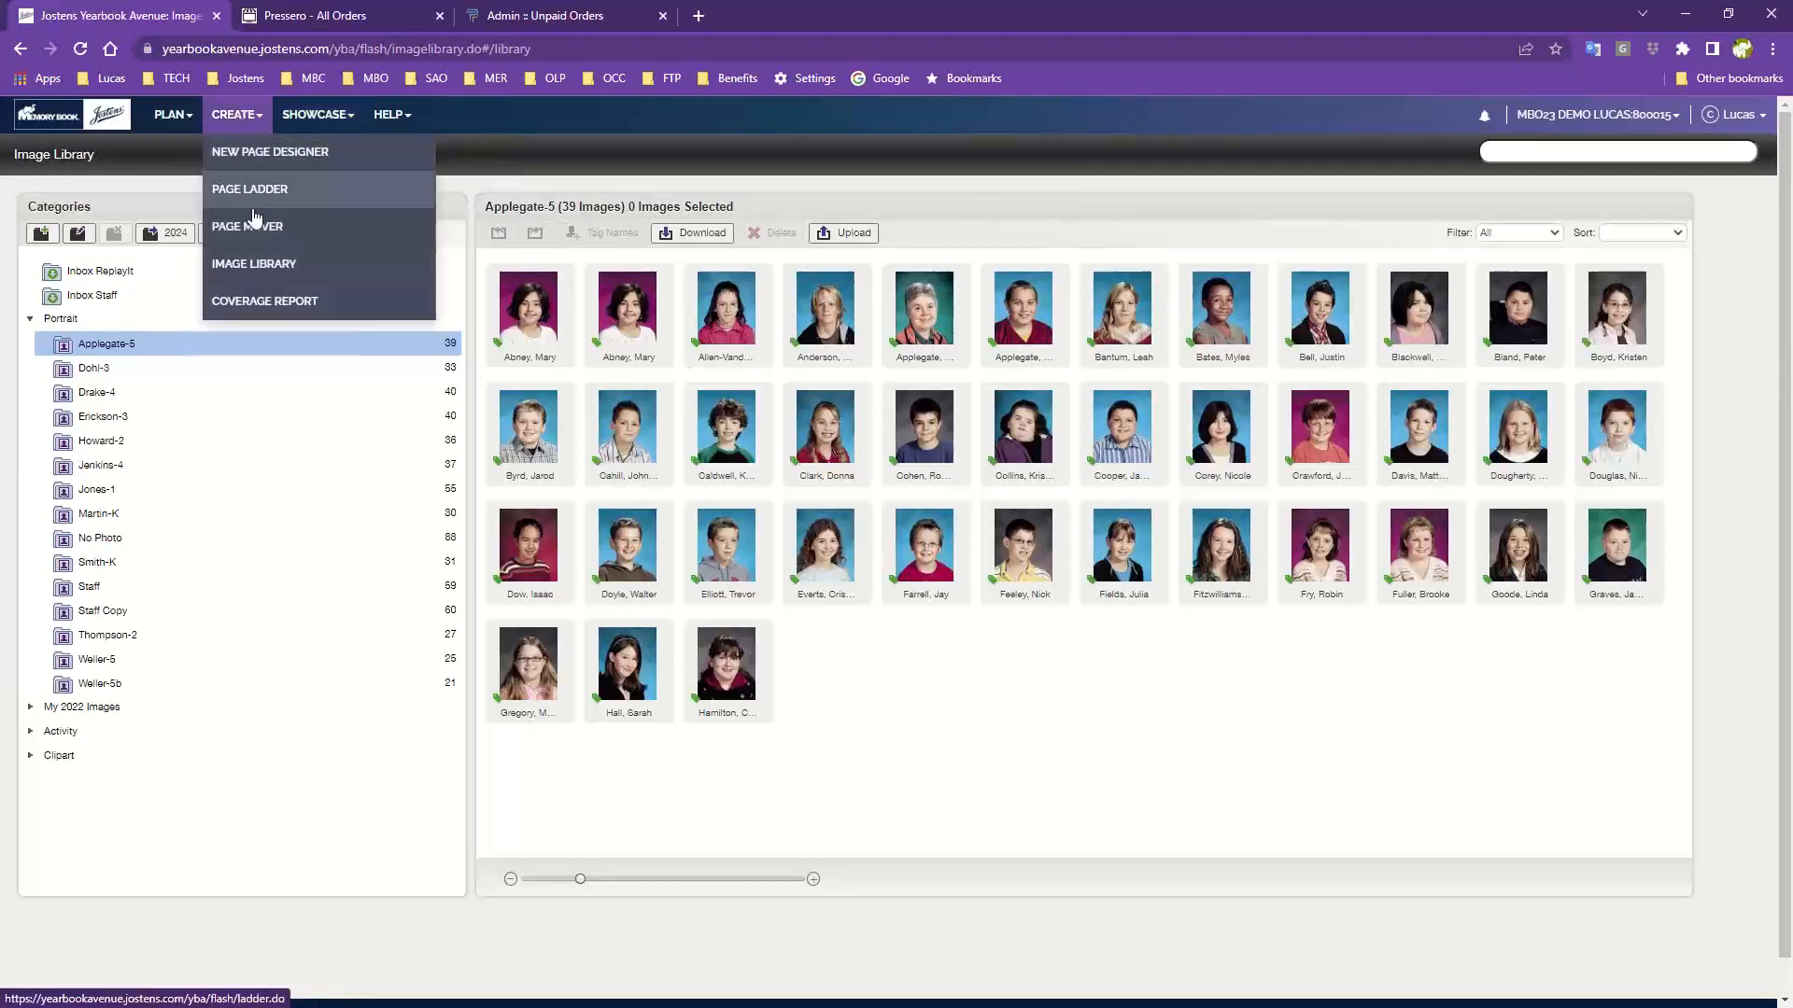
left_click(260, 300)
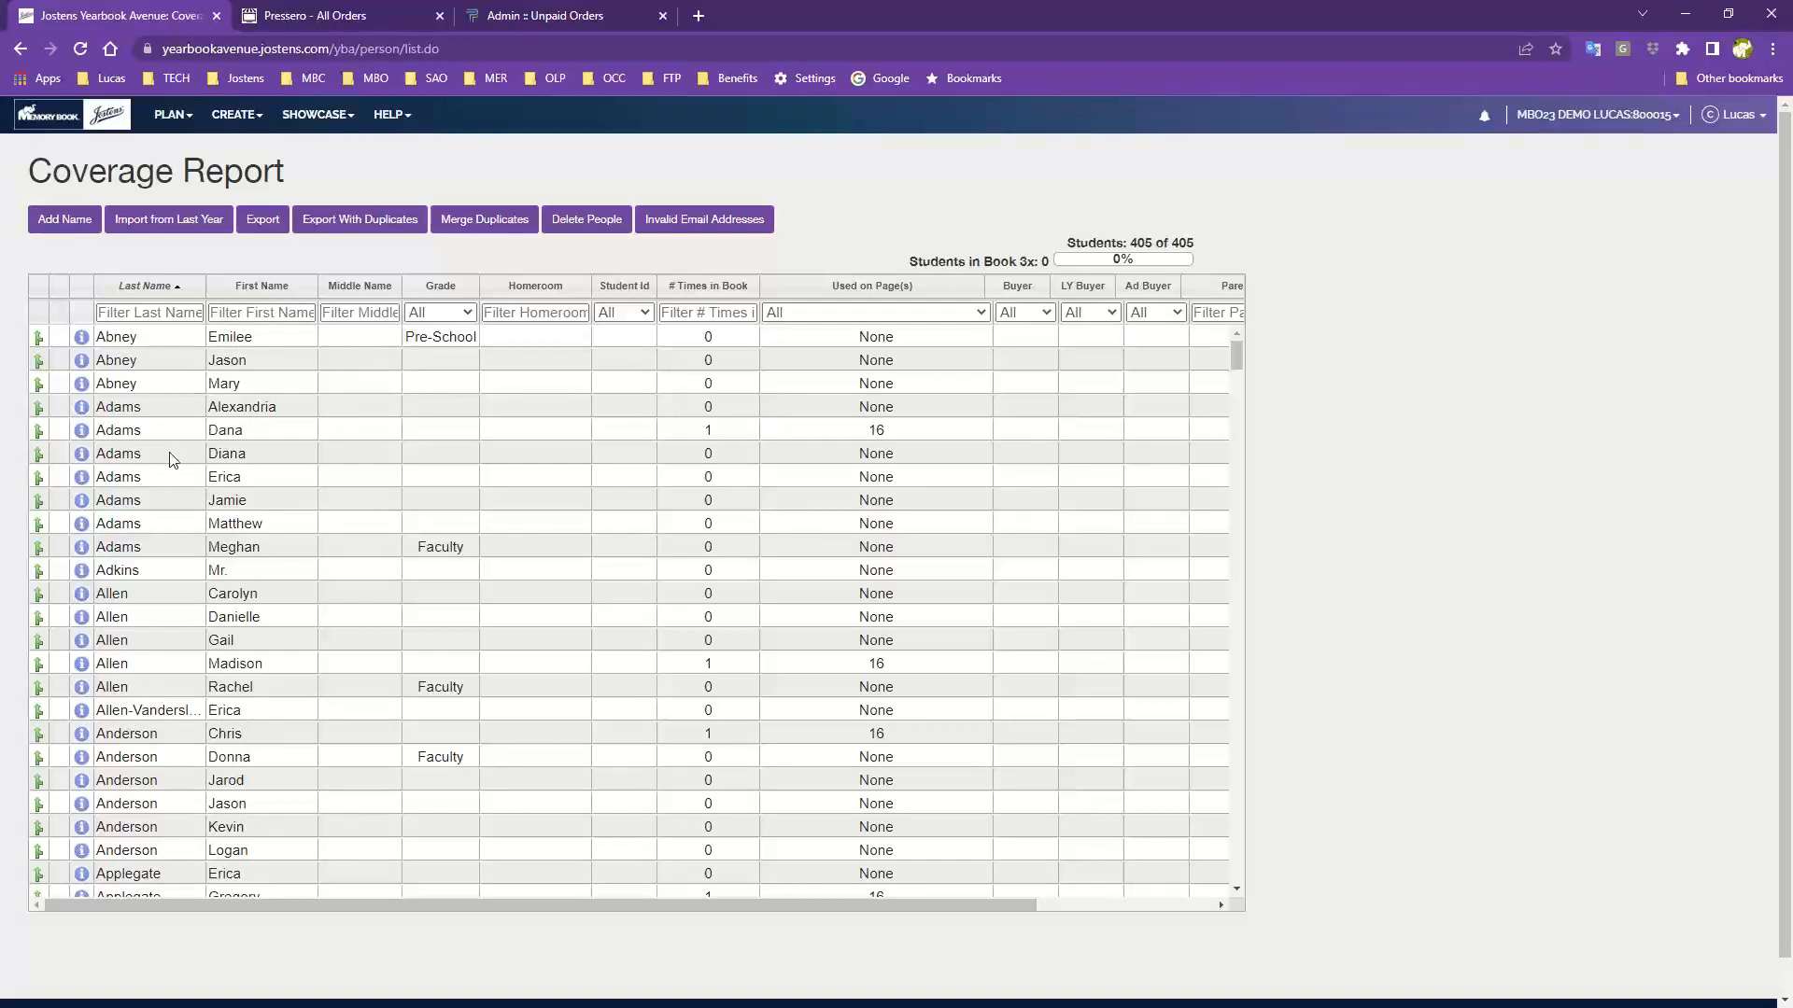
scroll(171, 461, "down", 2)
scroll(154, 429, "up", 2)
scroll(140, 495, "down", 1)
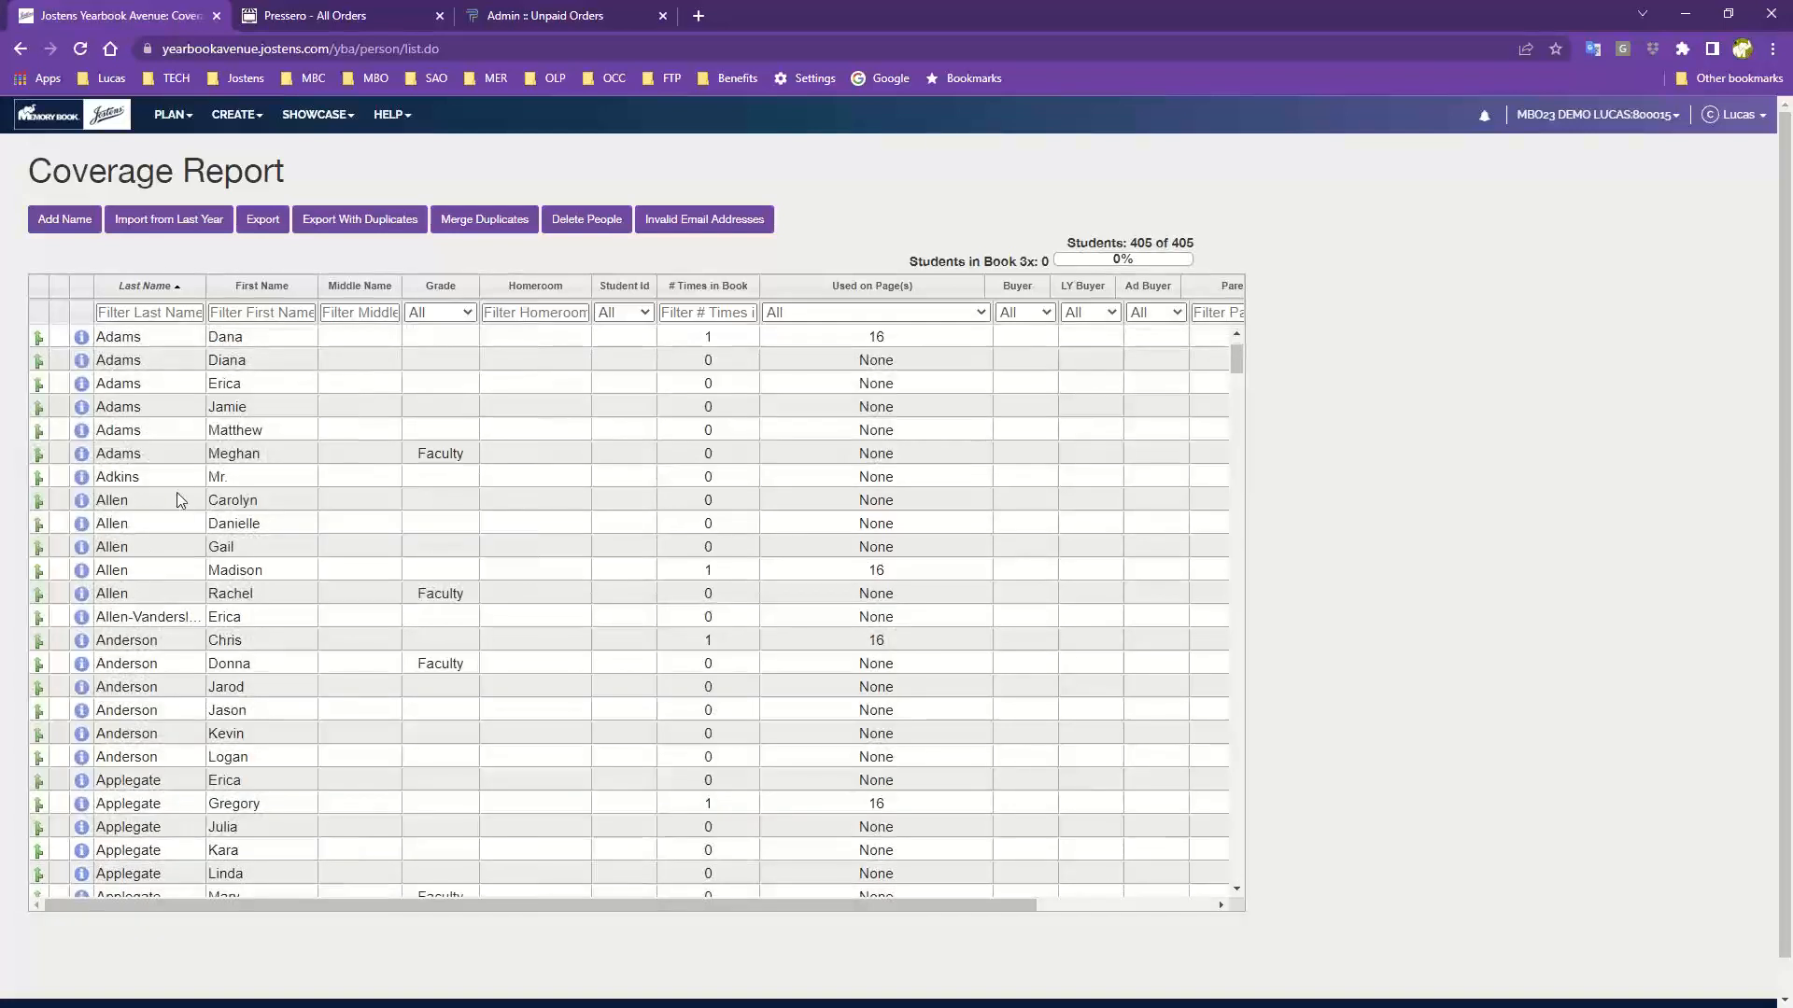
scroll(164, 591, "down", 2)
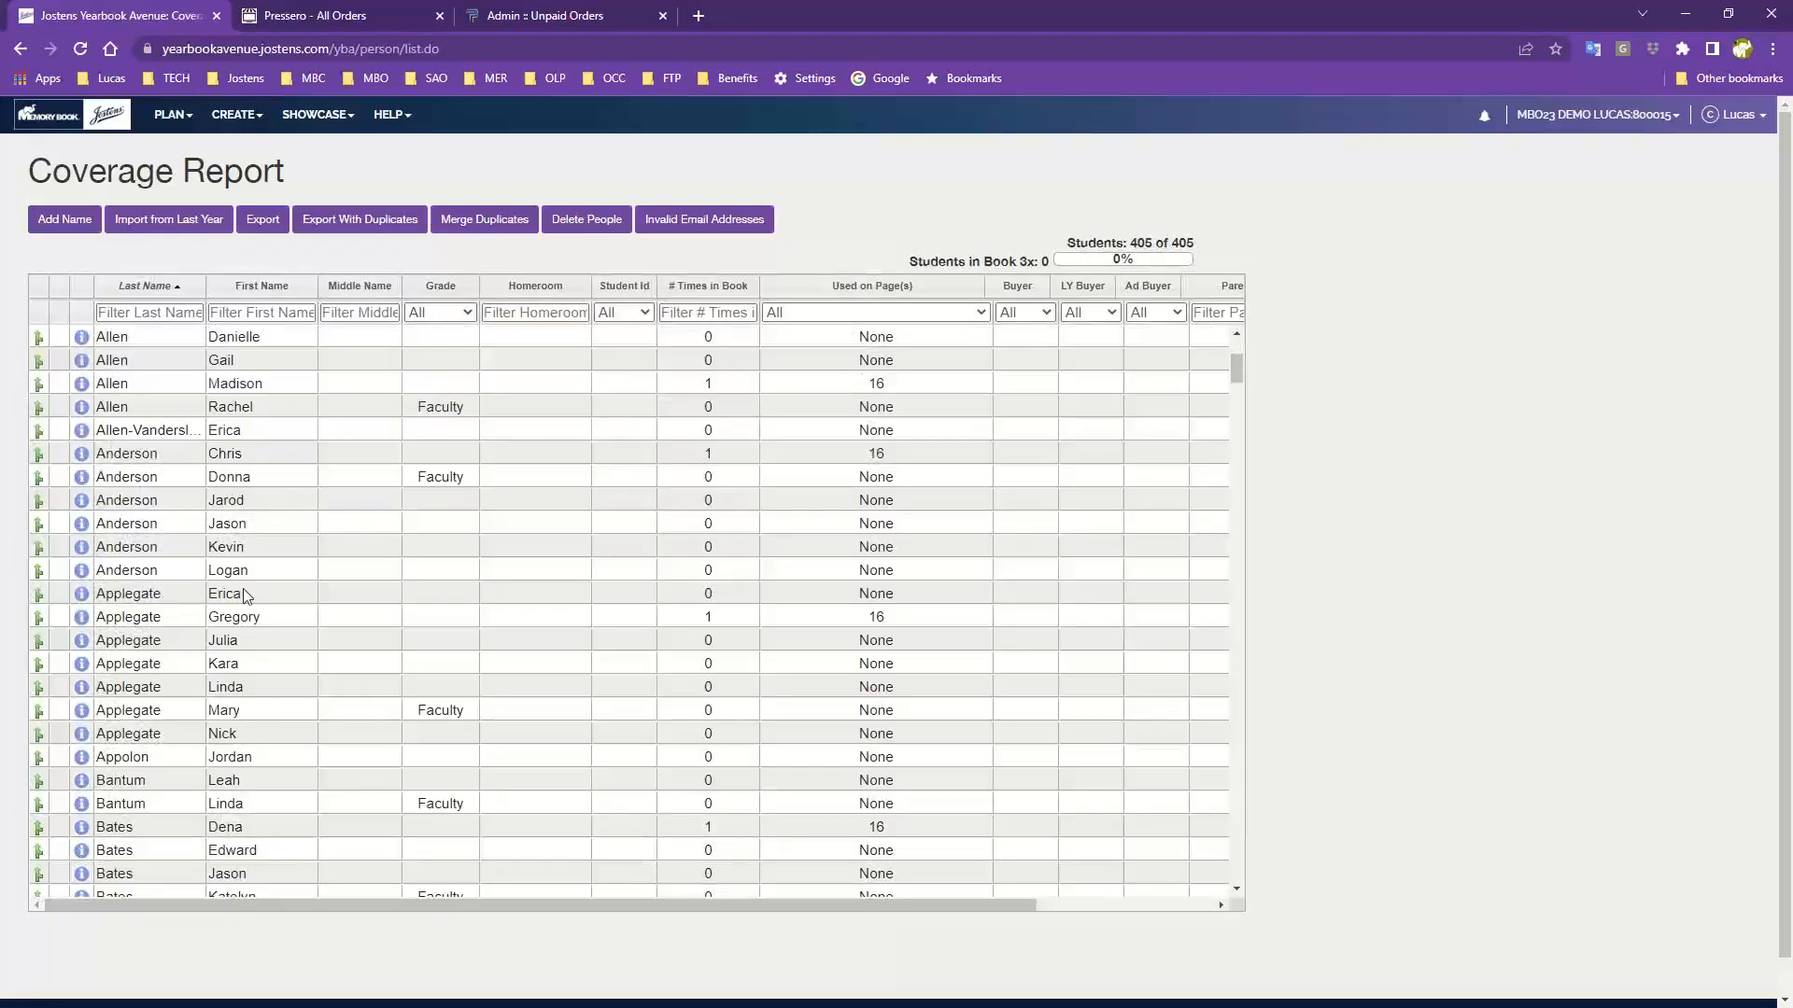
scroll(154, 715, "down", 10)
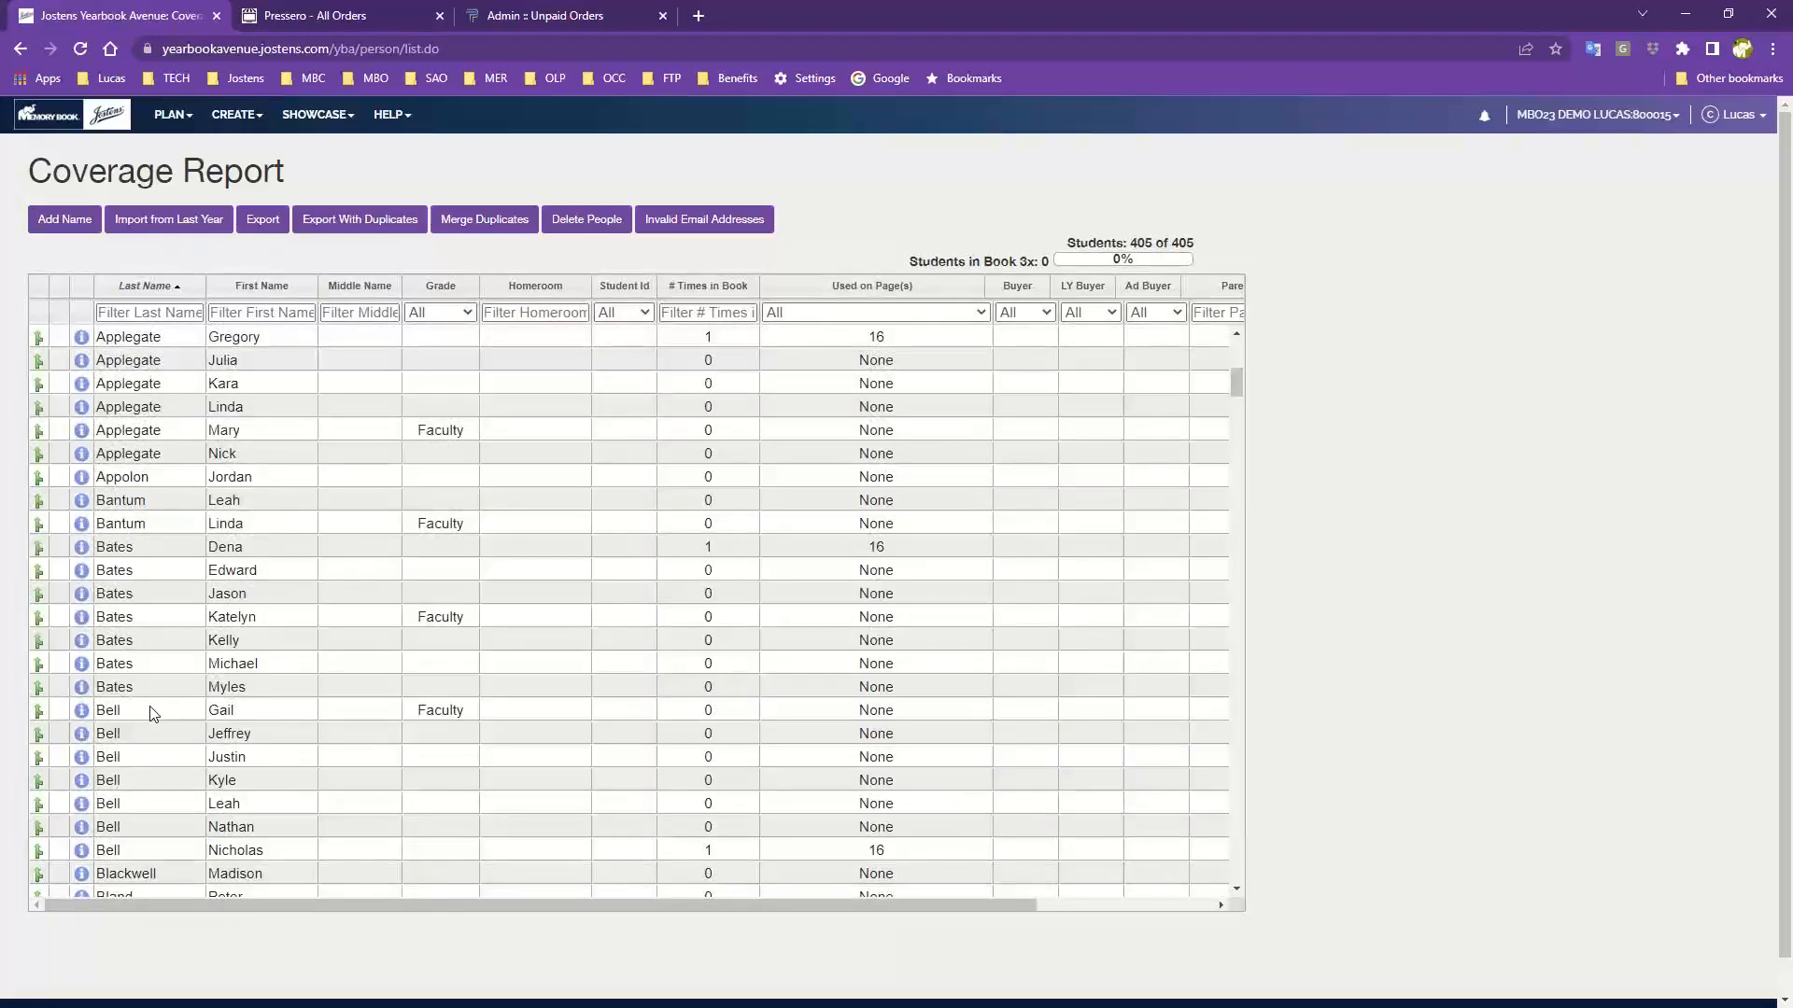
scroll(155, 702, "up", 12)
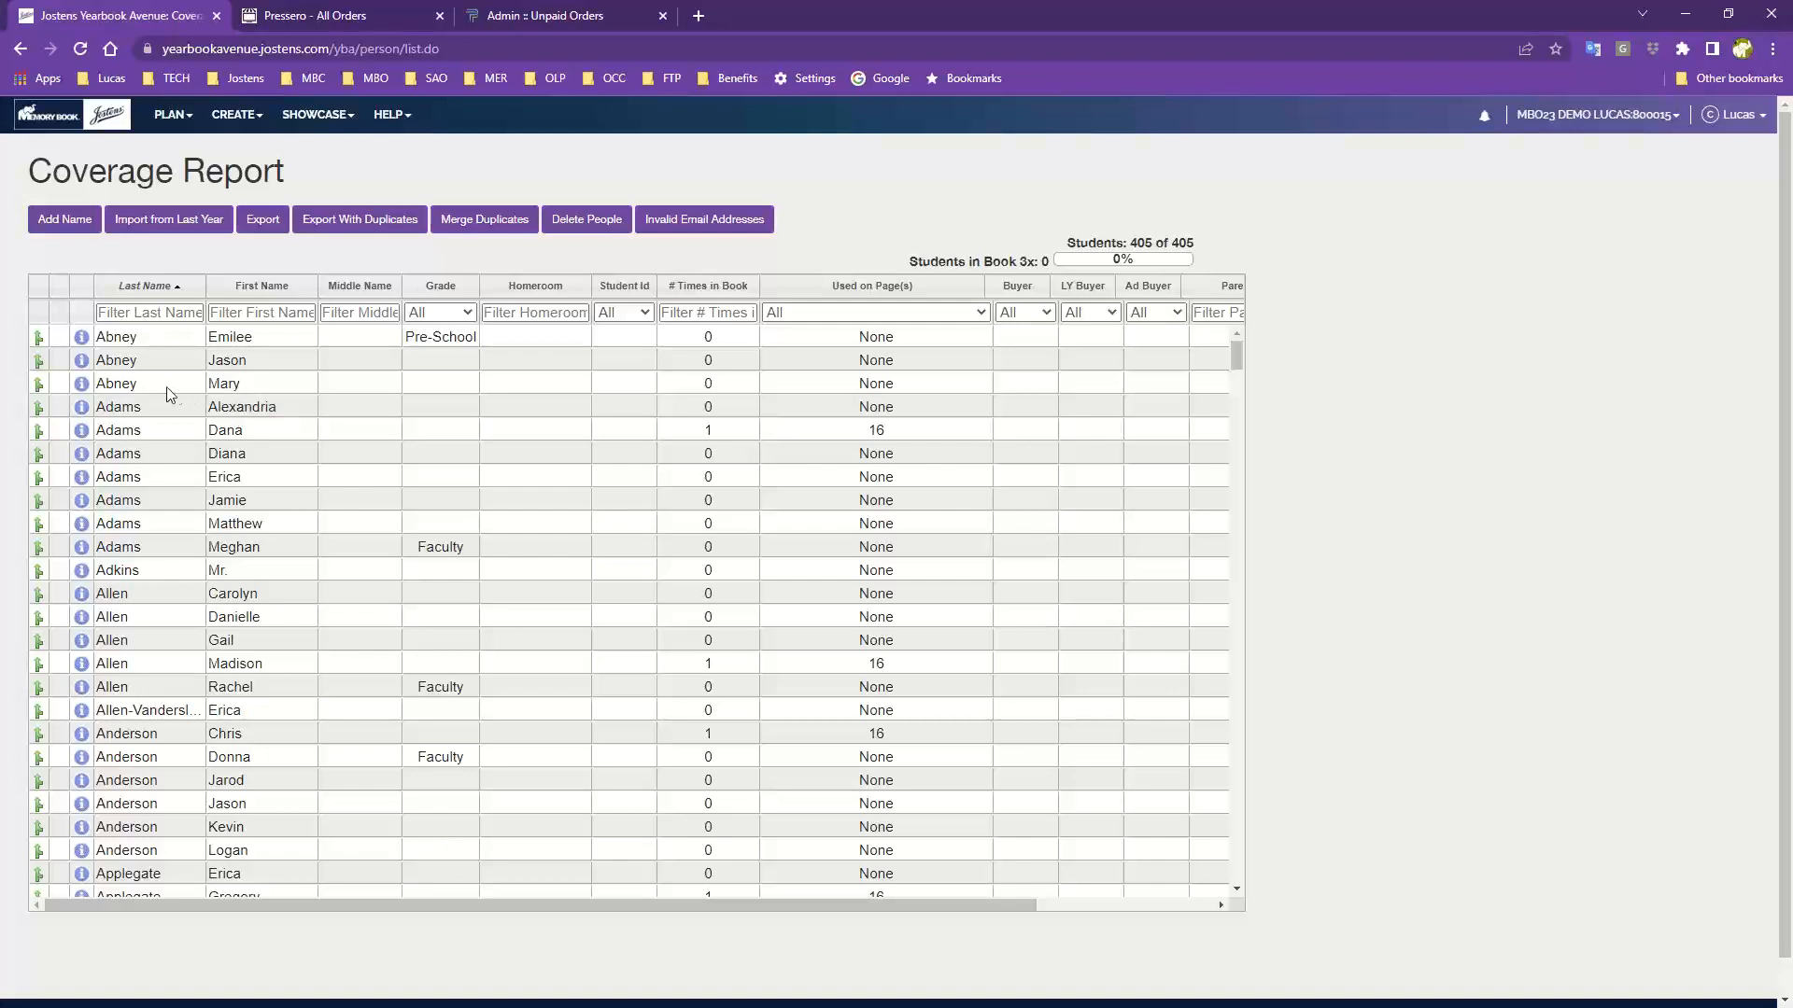
Step: Enter the corrected first name for the student in the third row of the Coverage Report
double_click(265, 387)
left_click(271, 387)
left_click(305, 417)
left_click(293, 378)
scroll(153, 558, "down", 4)
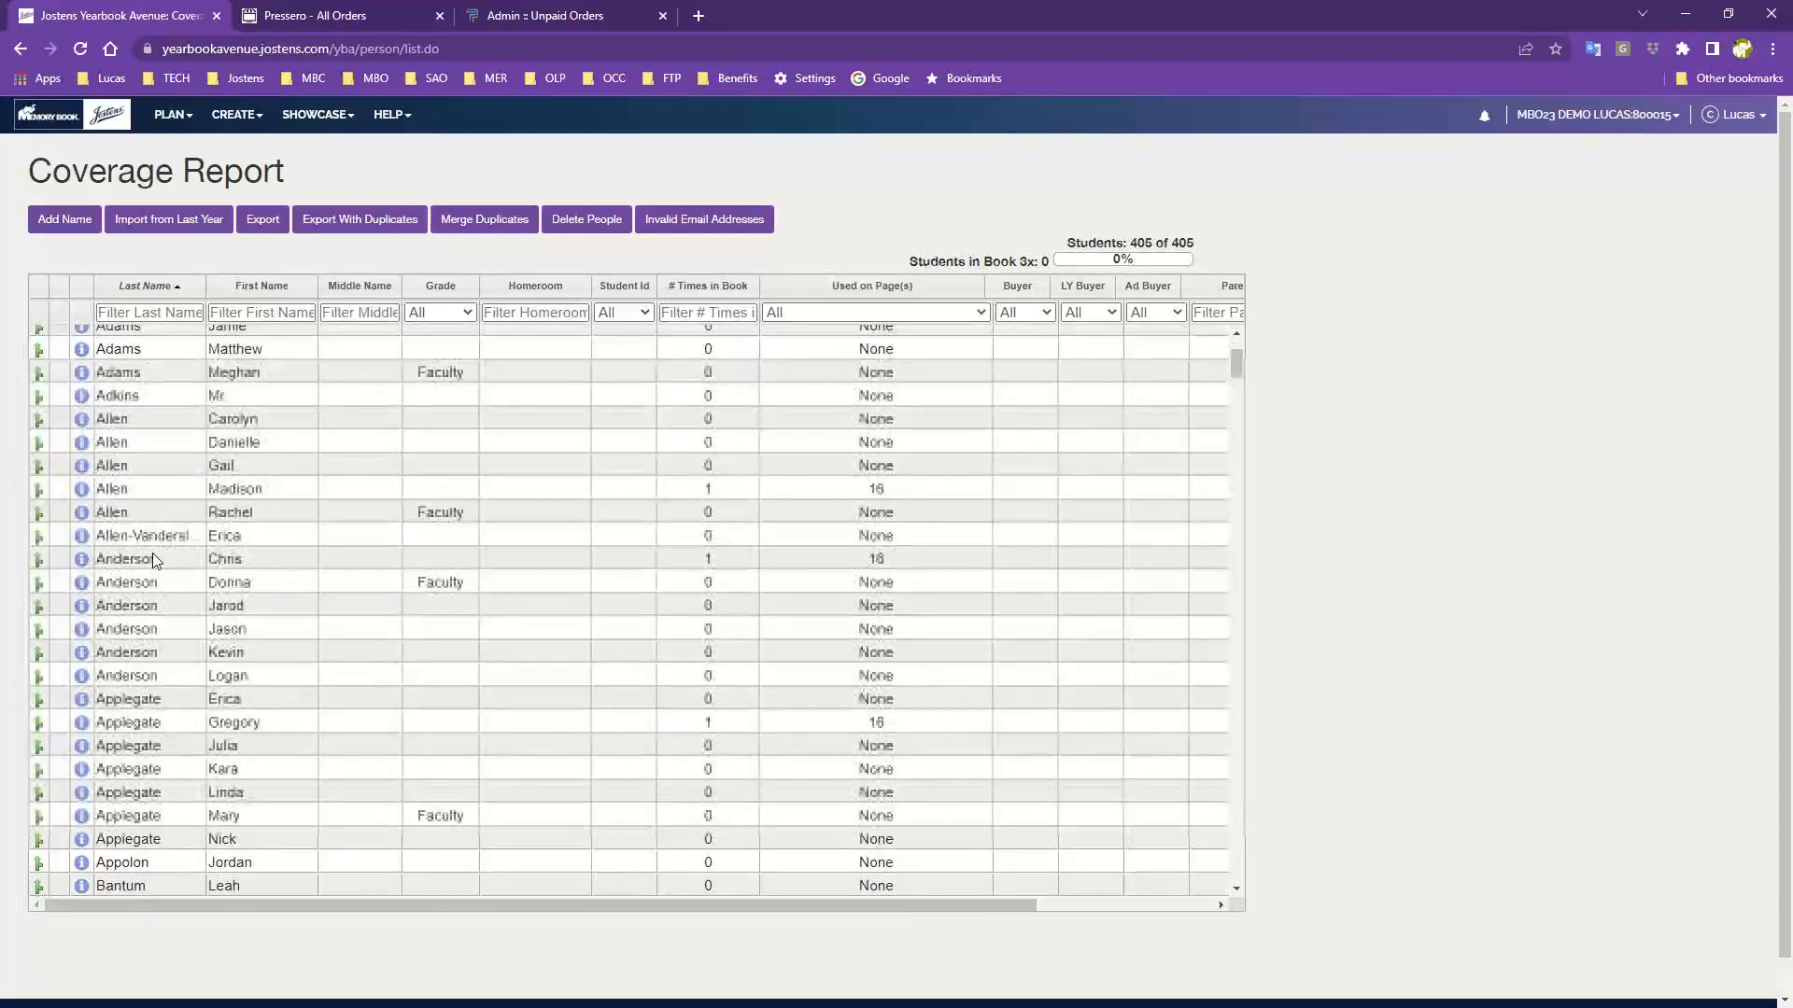
scroll(154, 558, "up", 4)
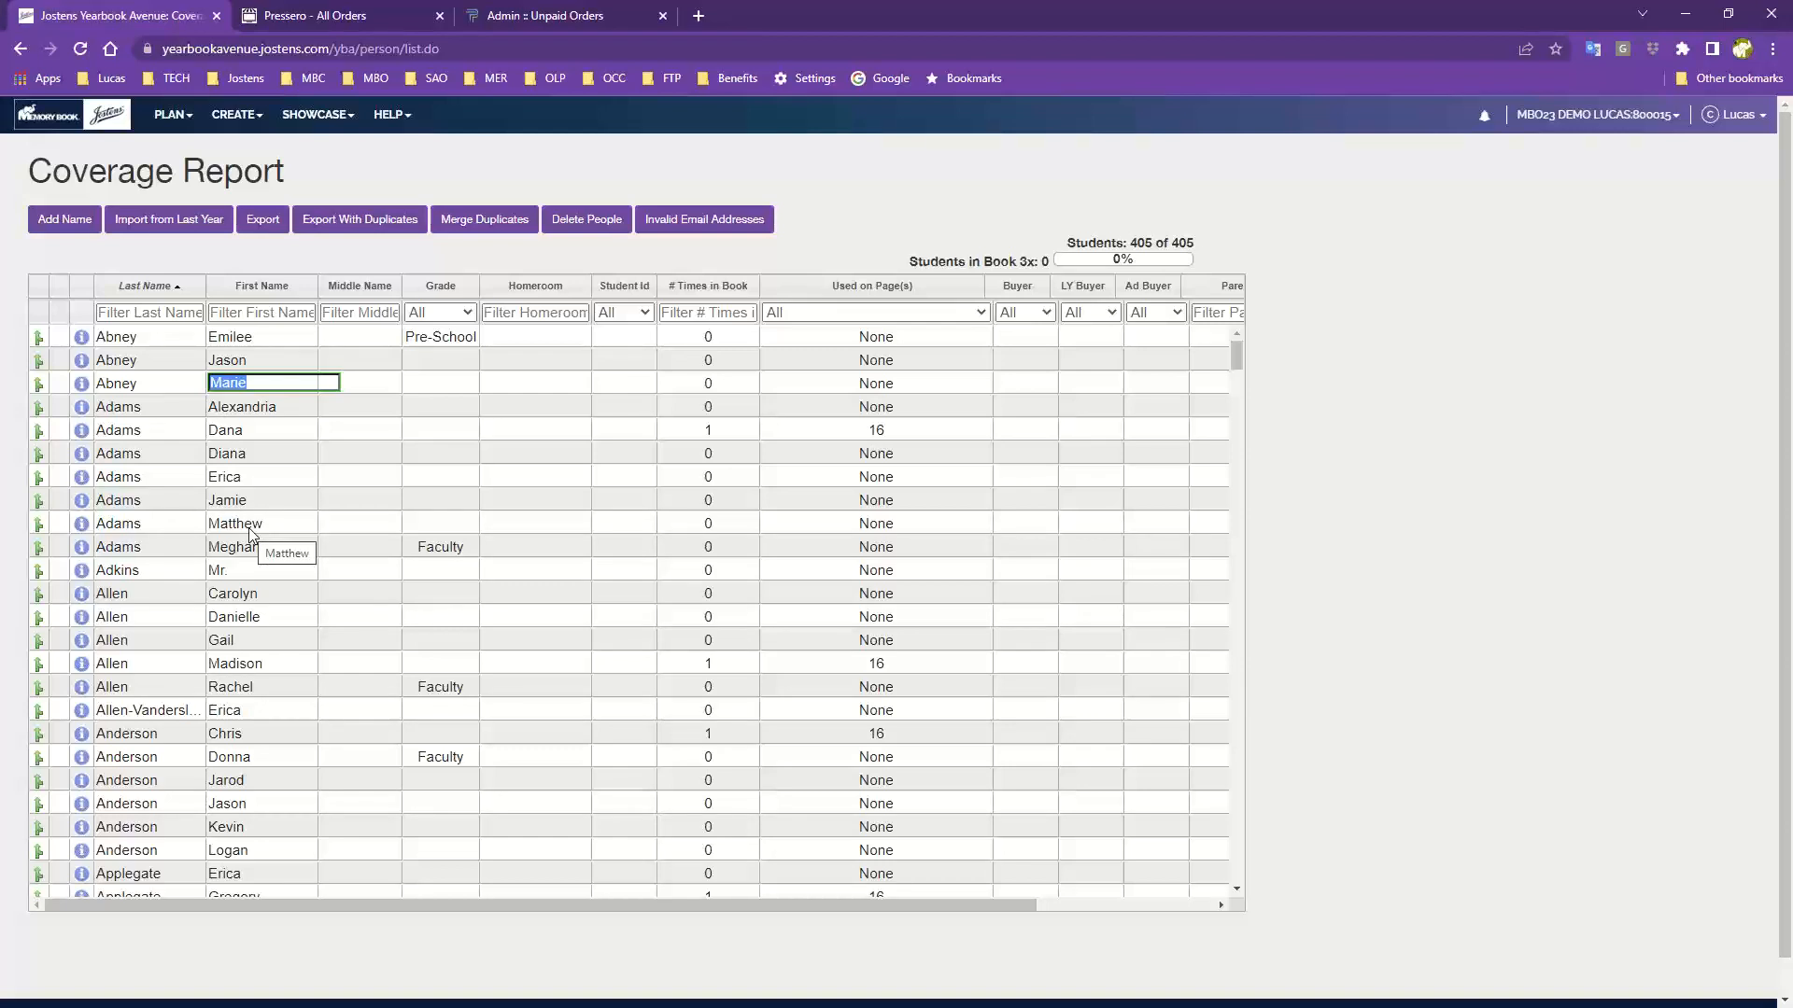
scroll(250, 534, "down", 10)
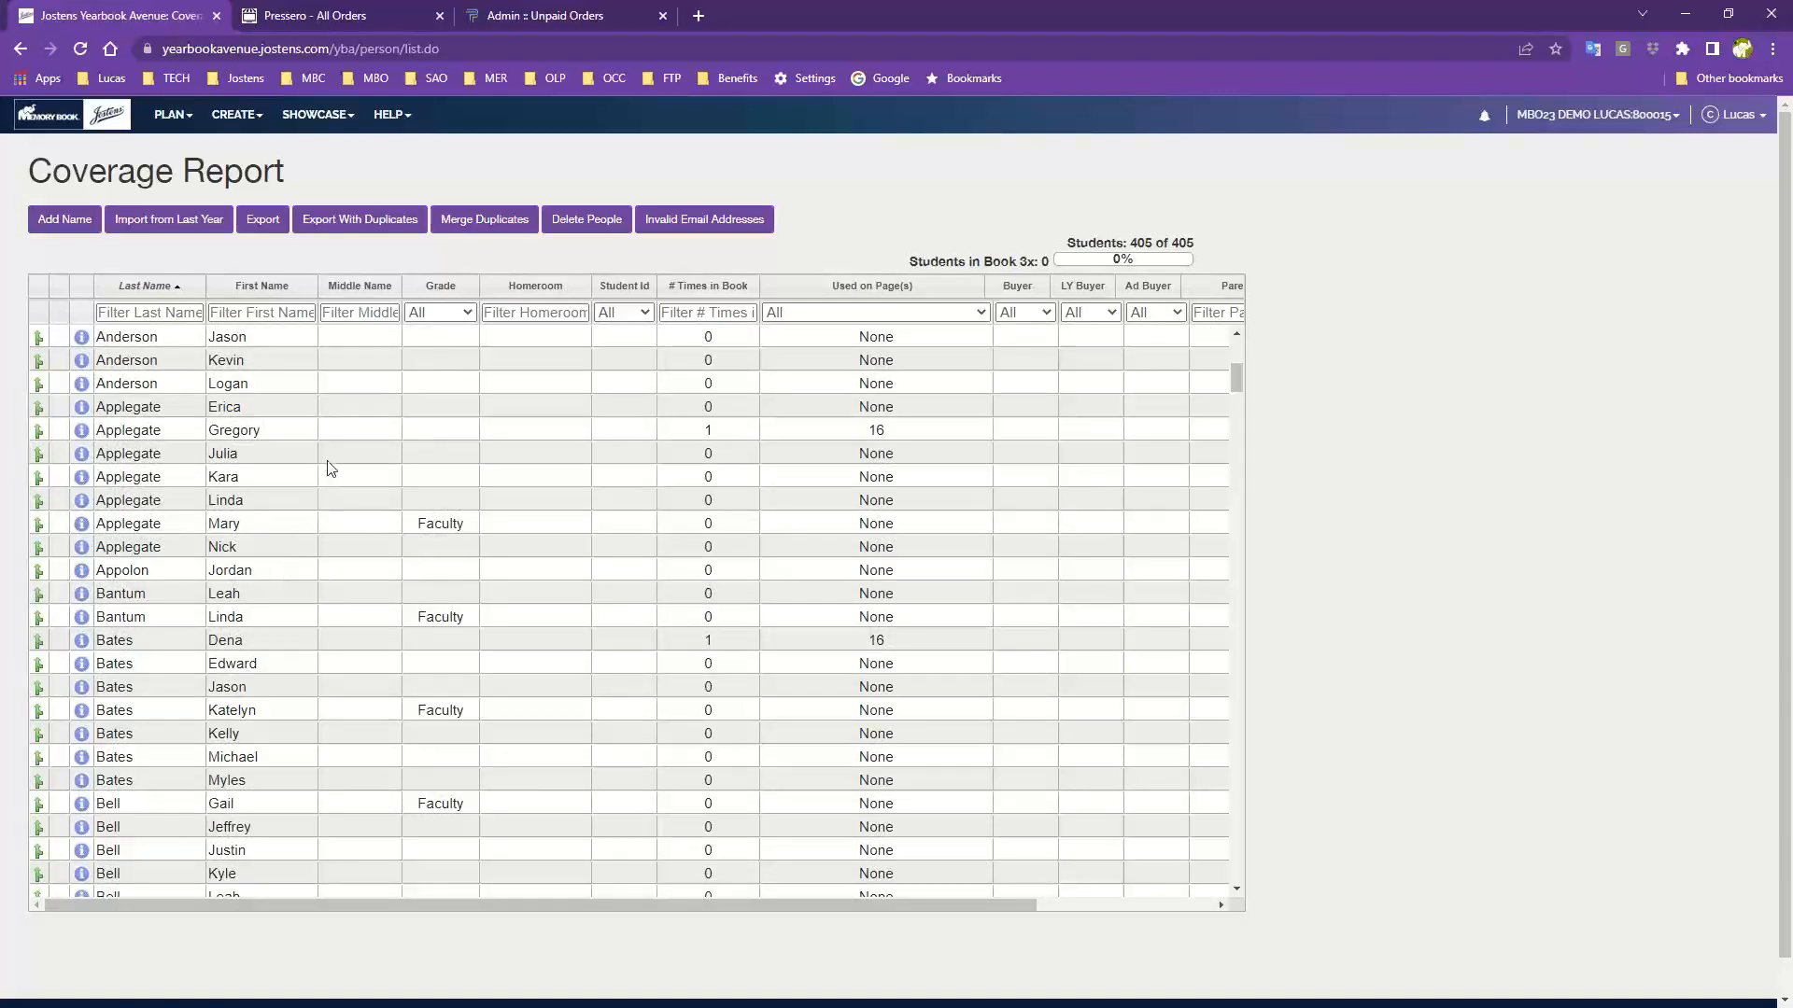
scroll(312, 471, "up", 8)
scroll(312, 471, "up", 2)
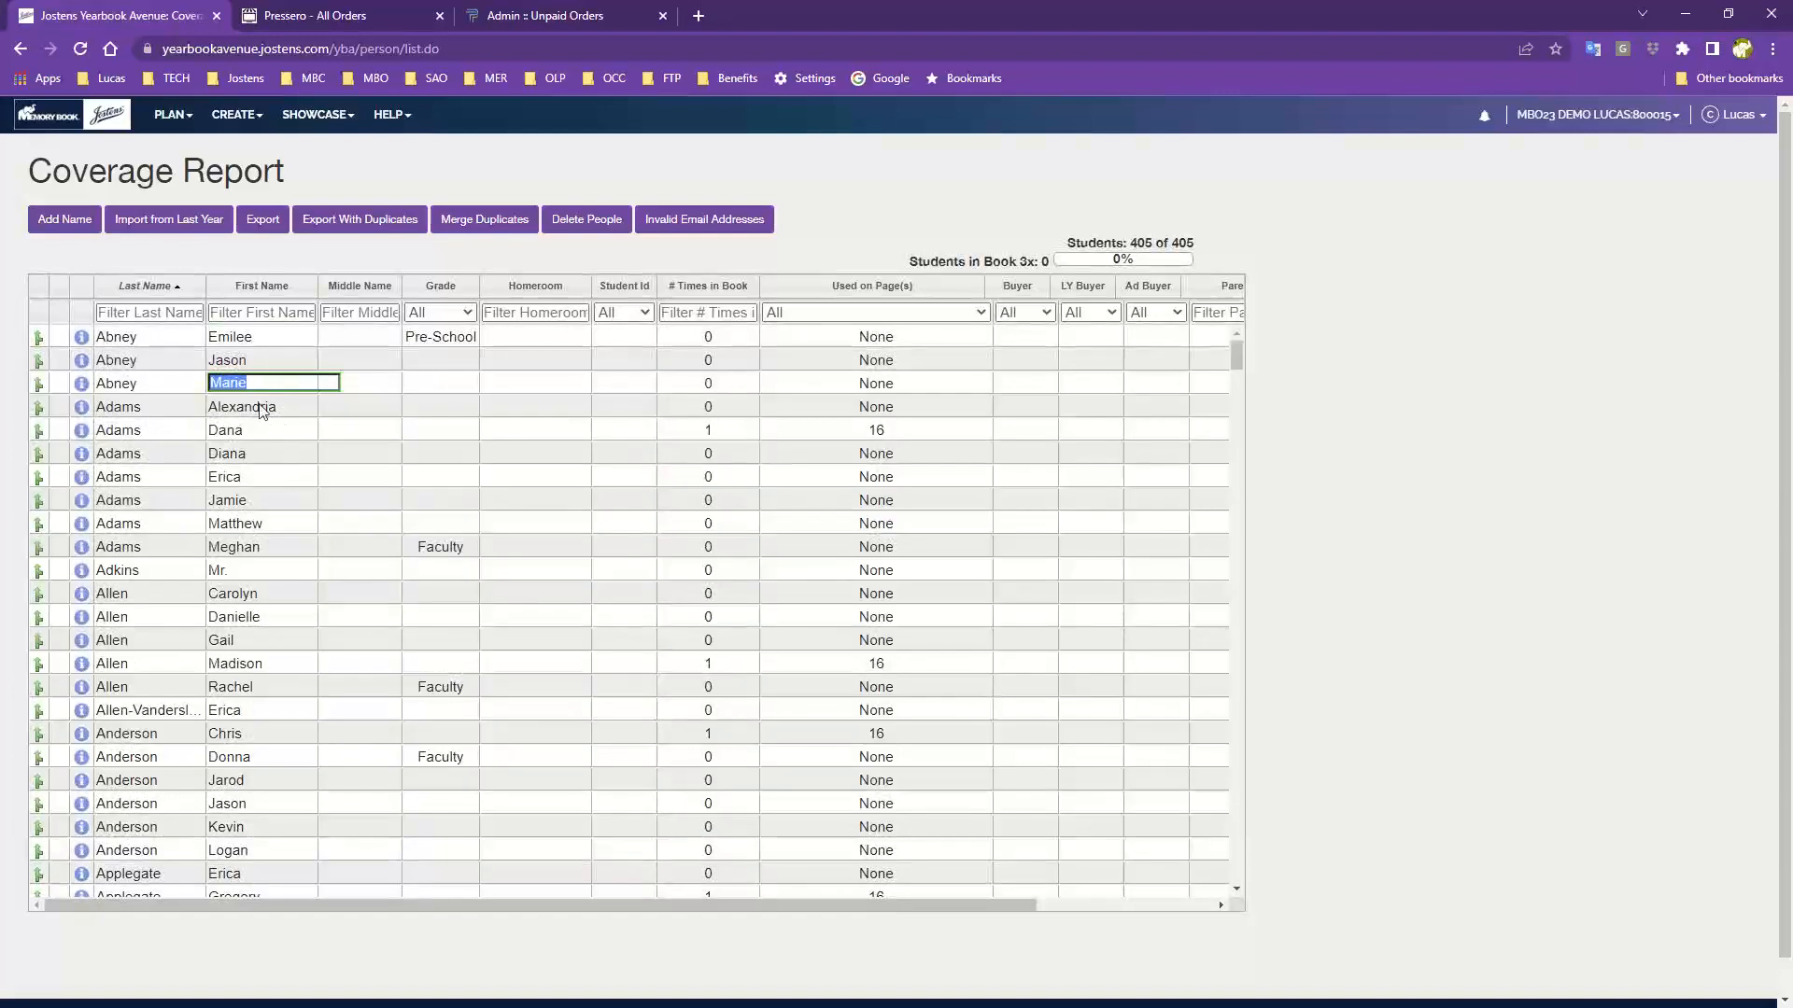
type("Marie")
key("Return")
Step: Return to the Image Library, and enlarge the class folder's portrait thumbnails and shrink them to about their original size
left_click(233, 113)
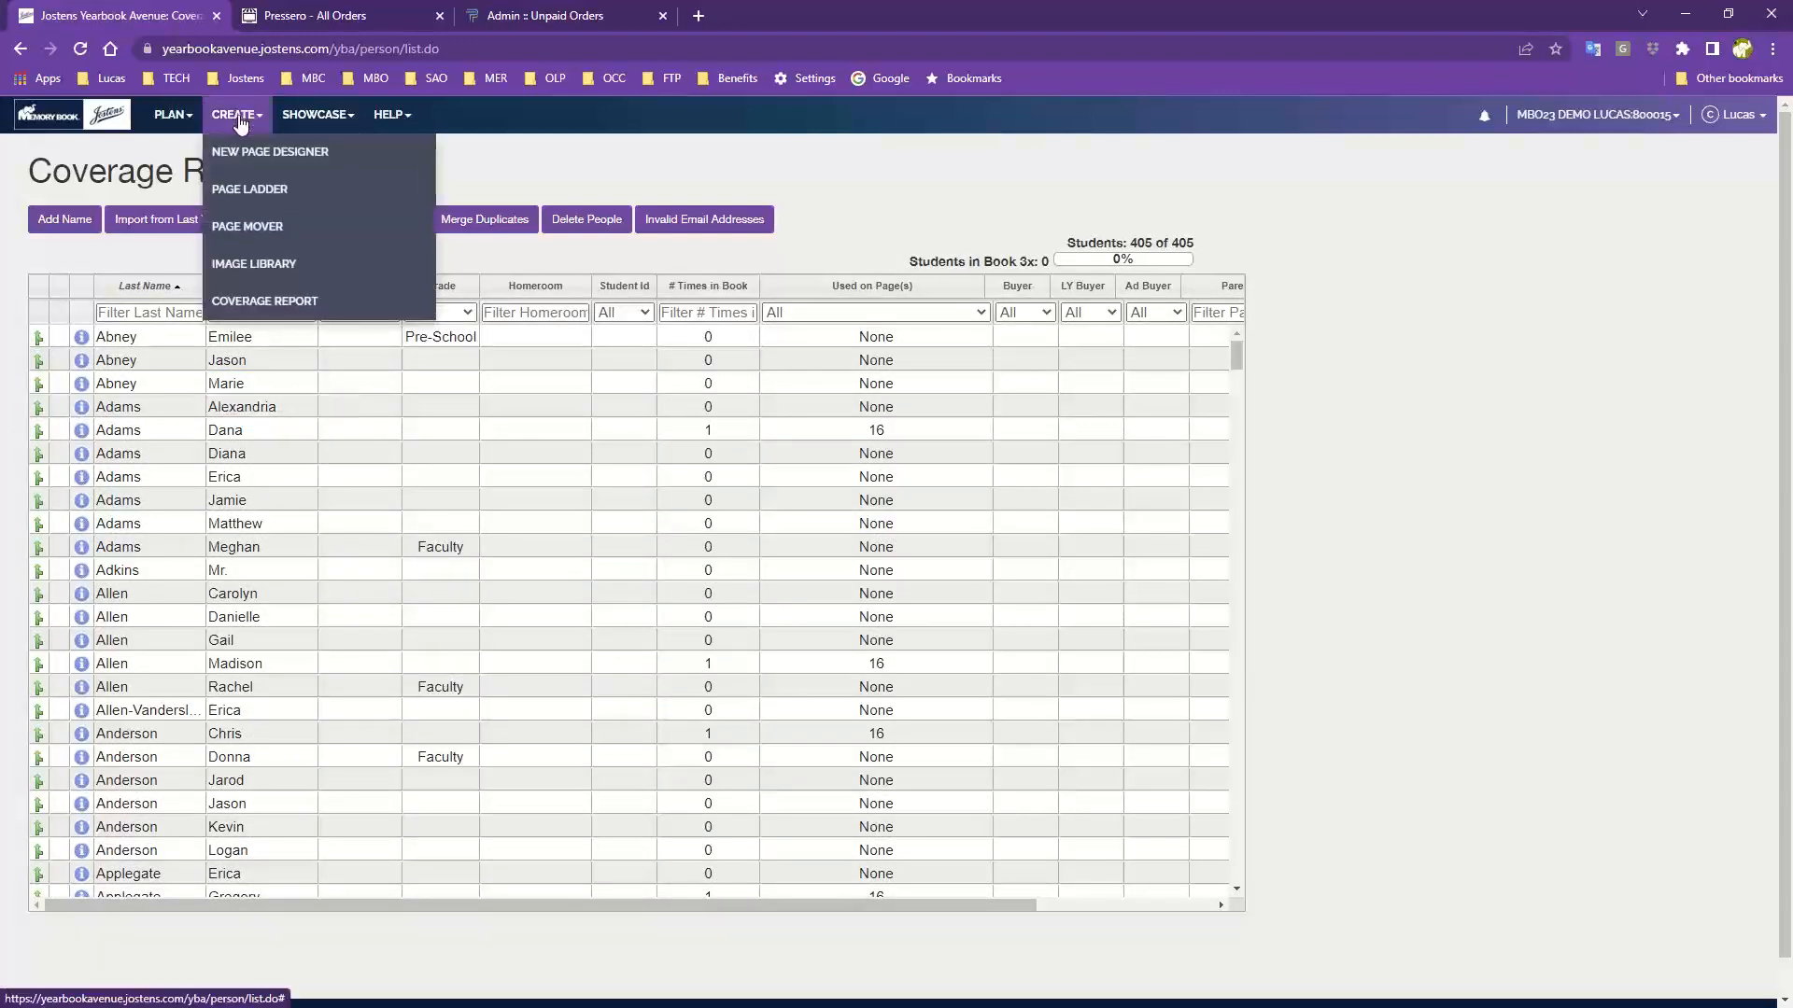
left_click(253, 266)
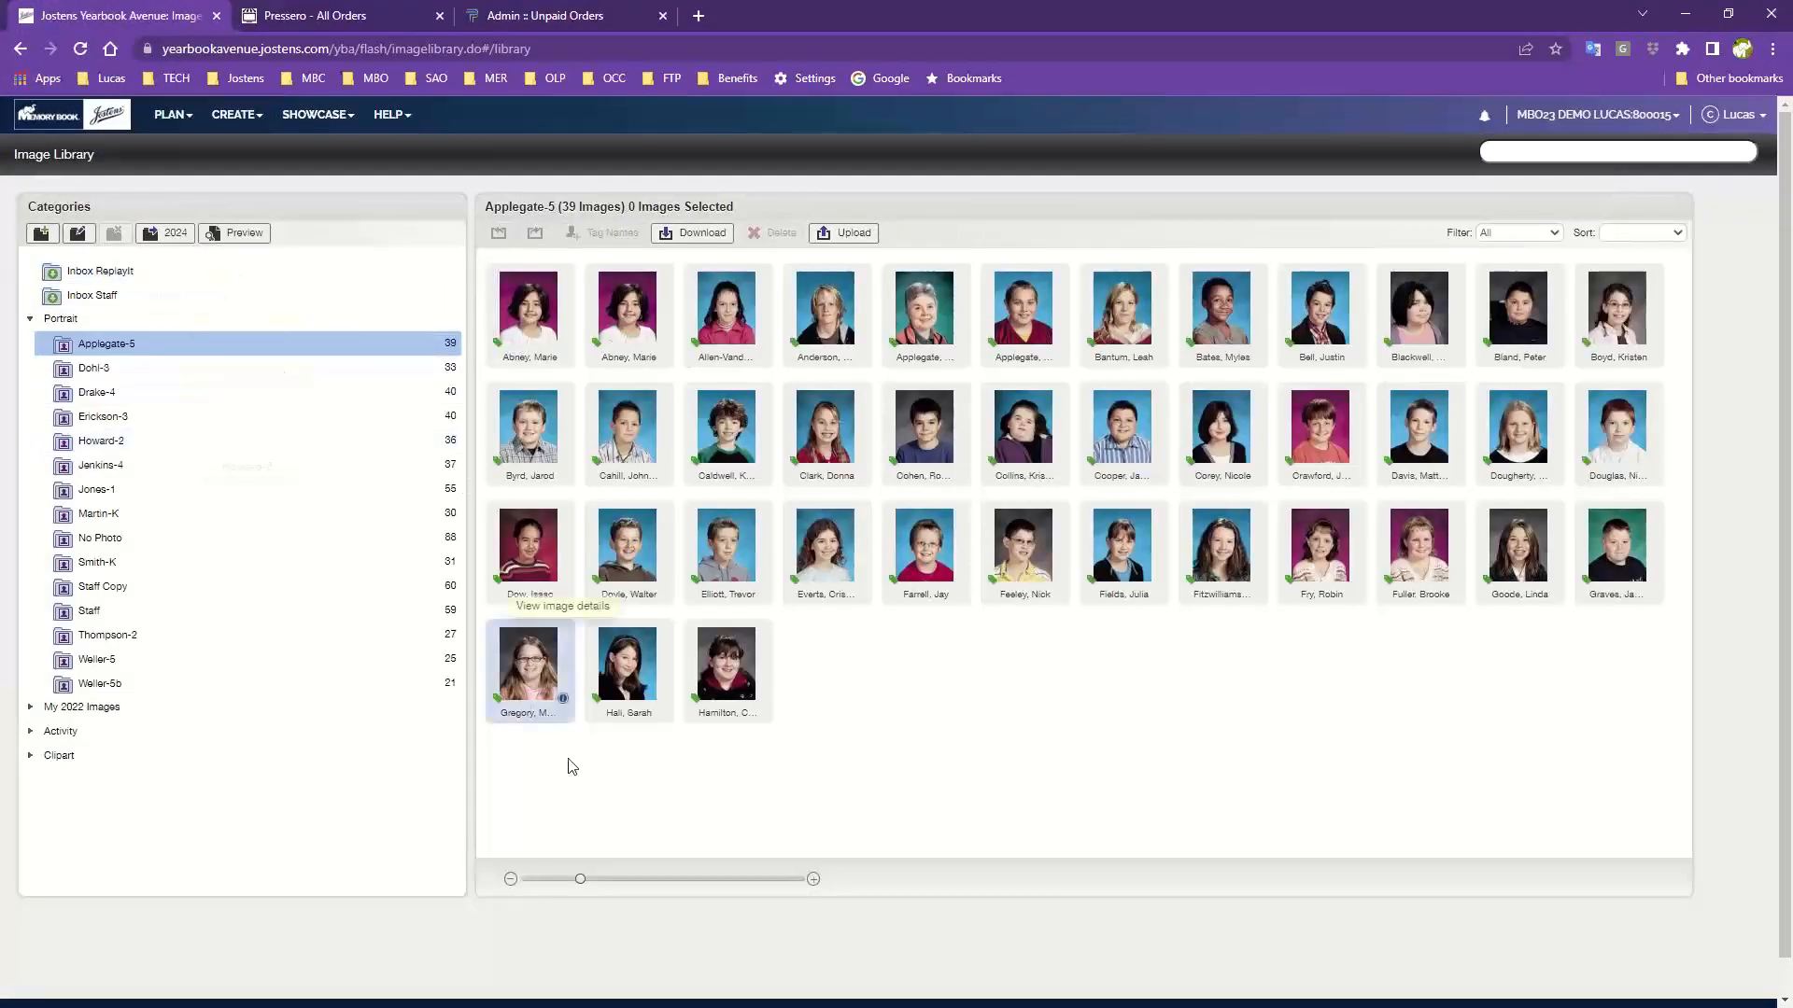
left_click_drag(580, 879, 752, 887)
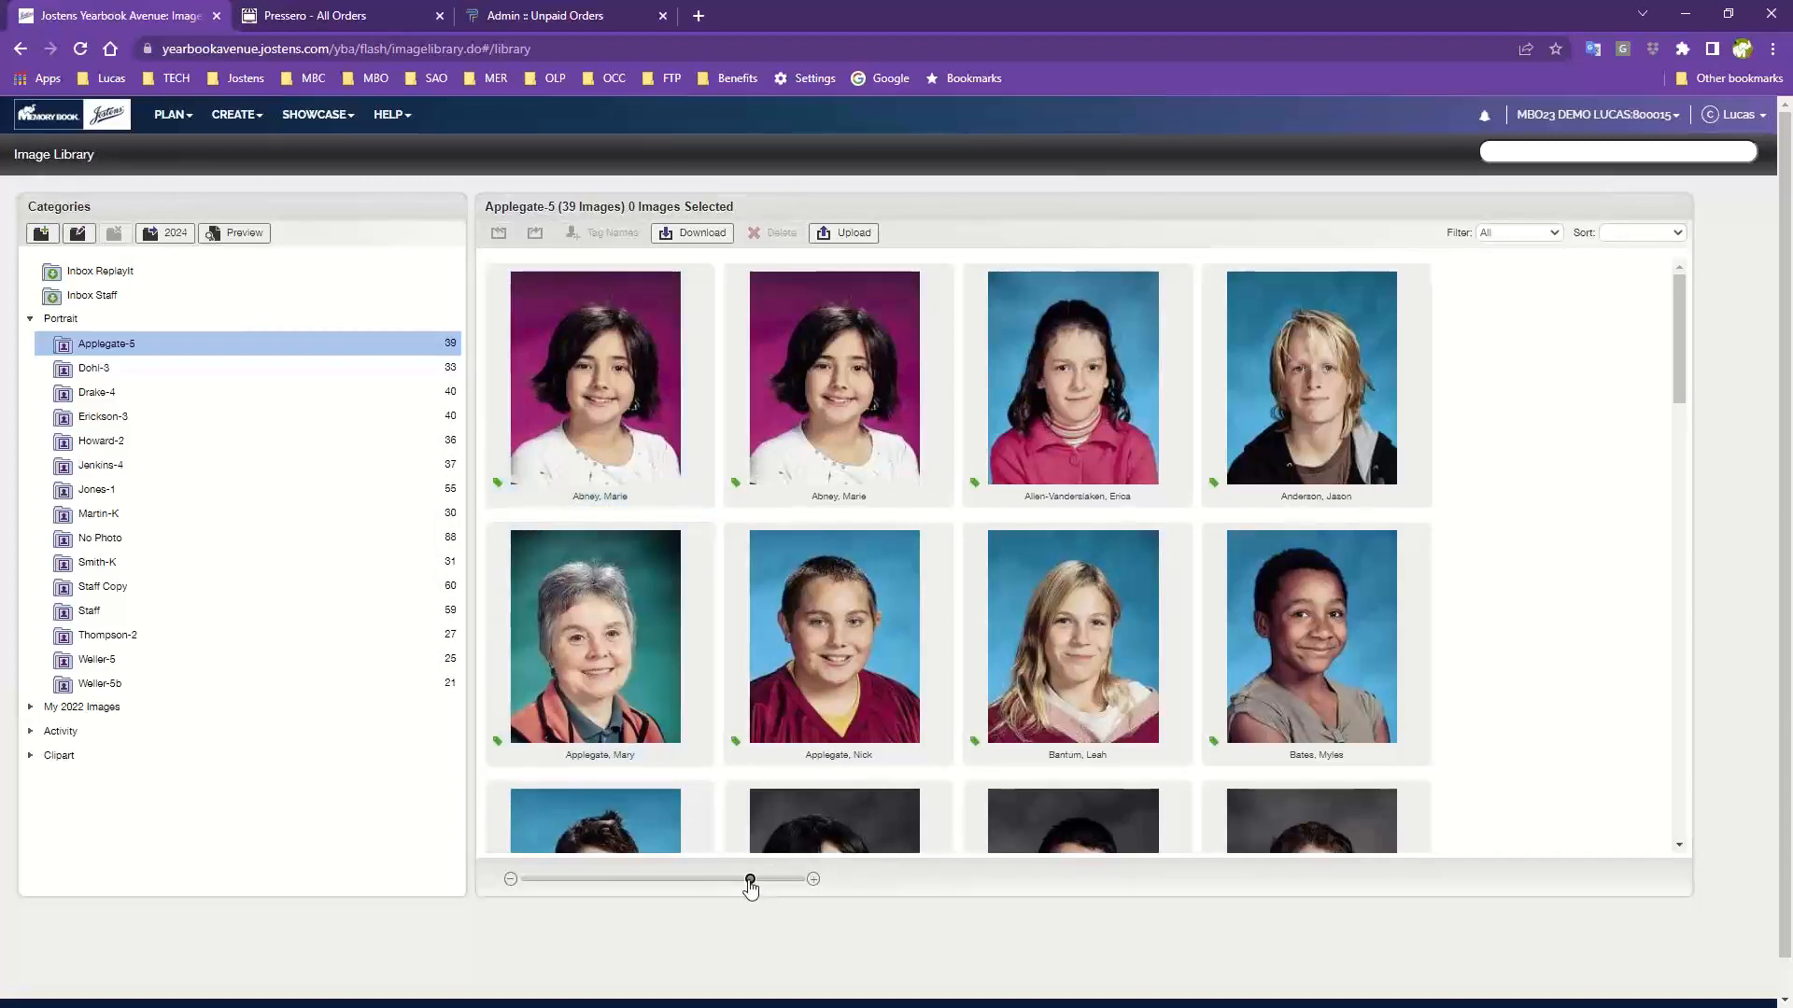
left_click_drag(752, 888, 579, 892)
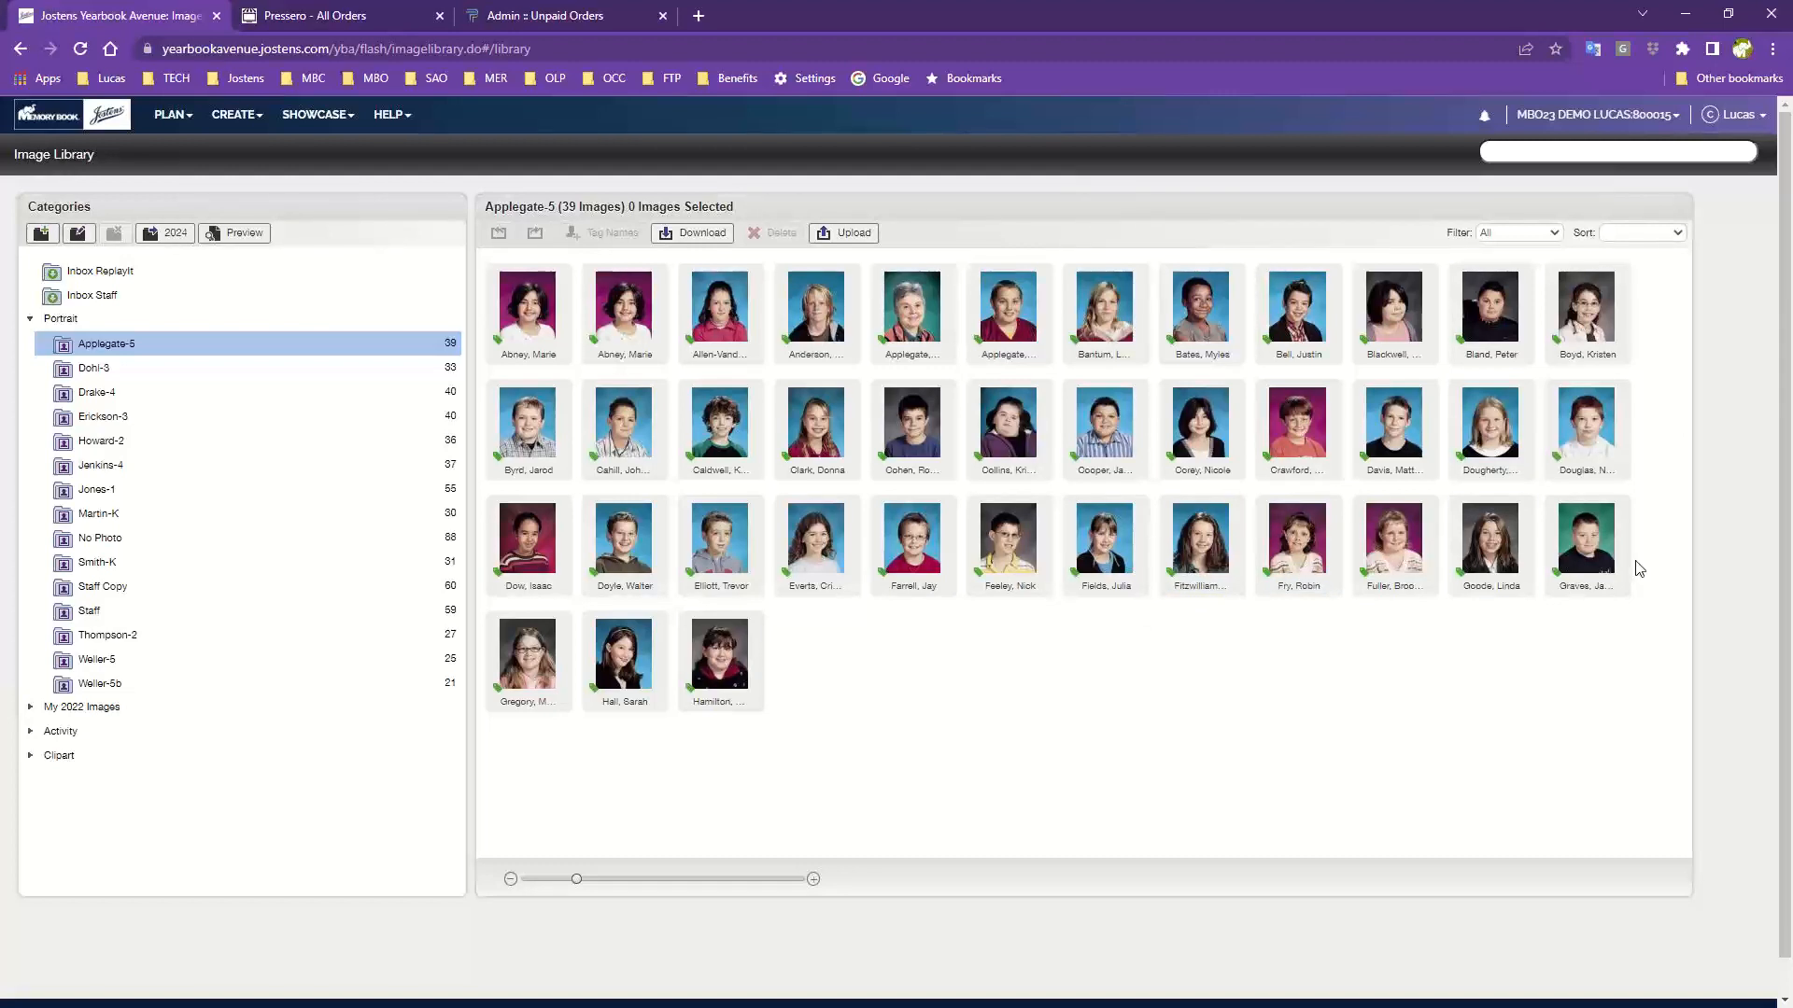
Step: Open the yearbook's Page Ladder
left_click(181, 116)
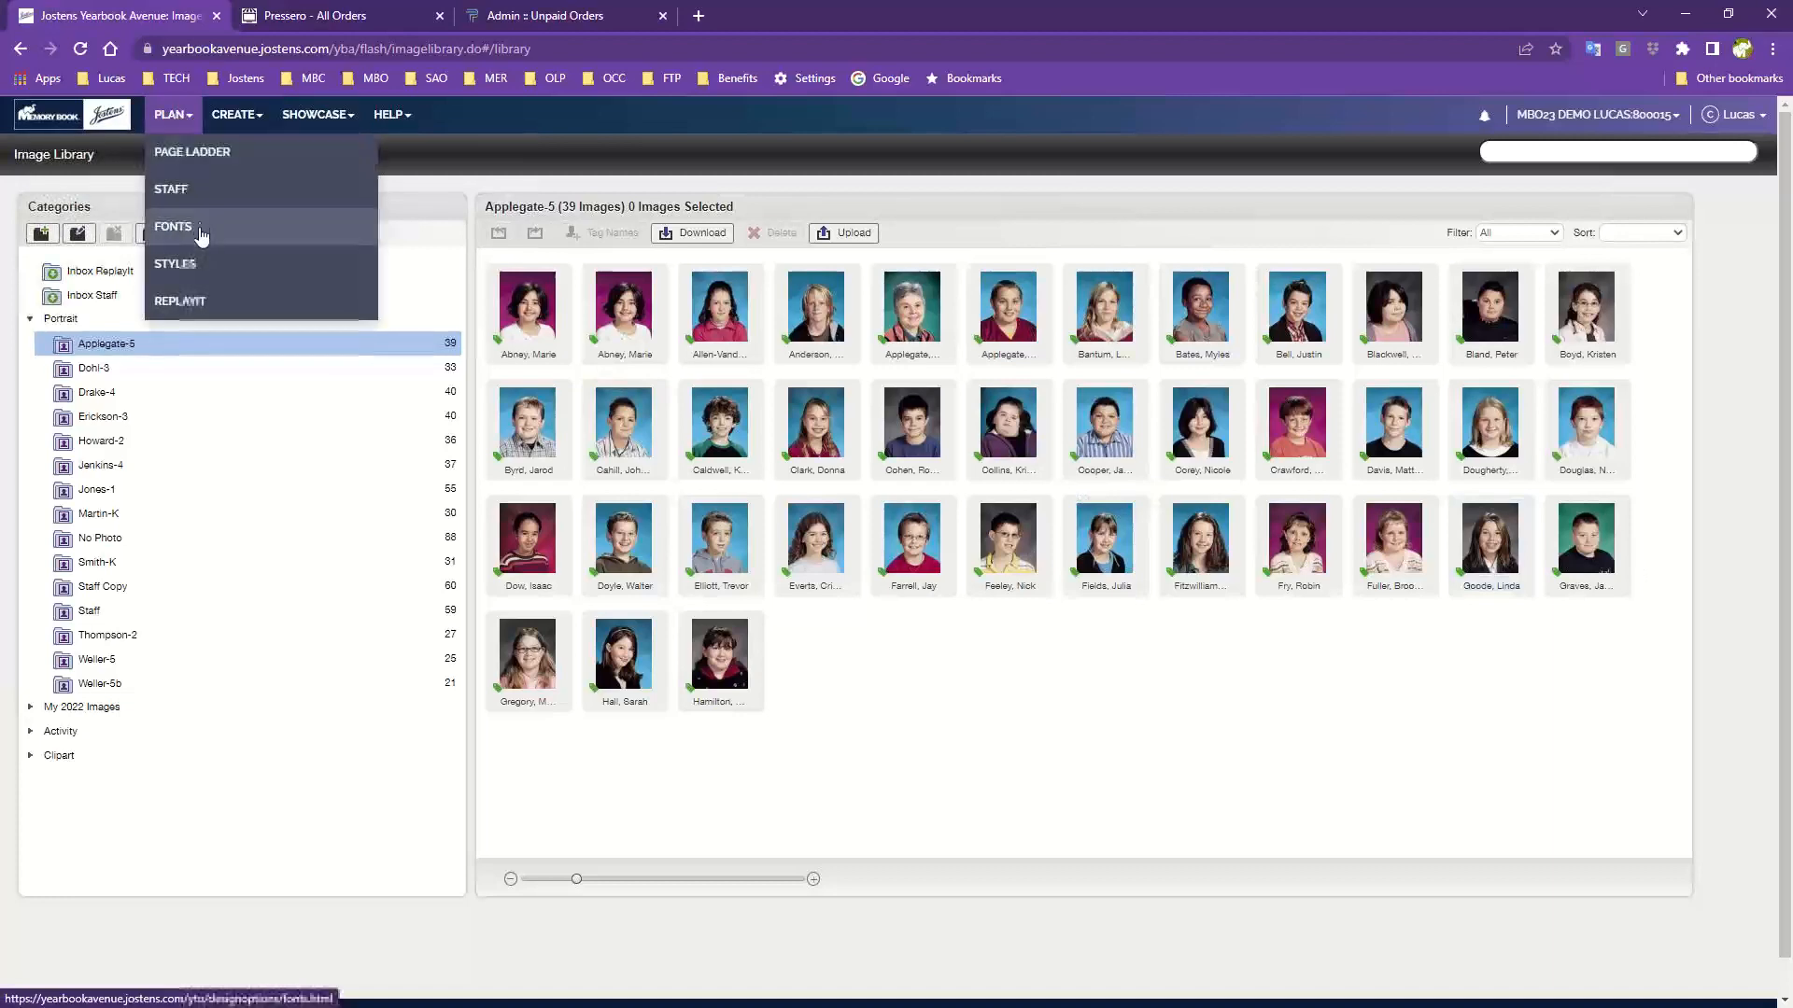
left_click(194, 151)
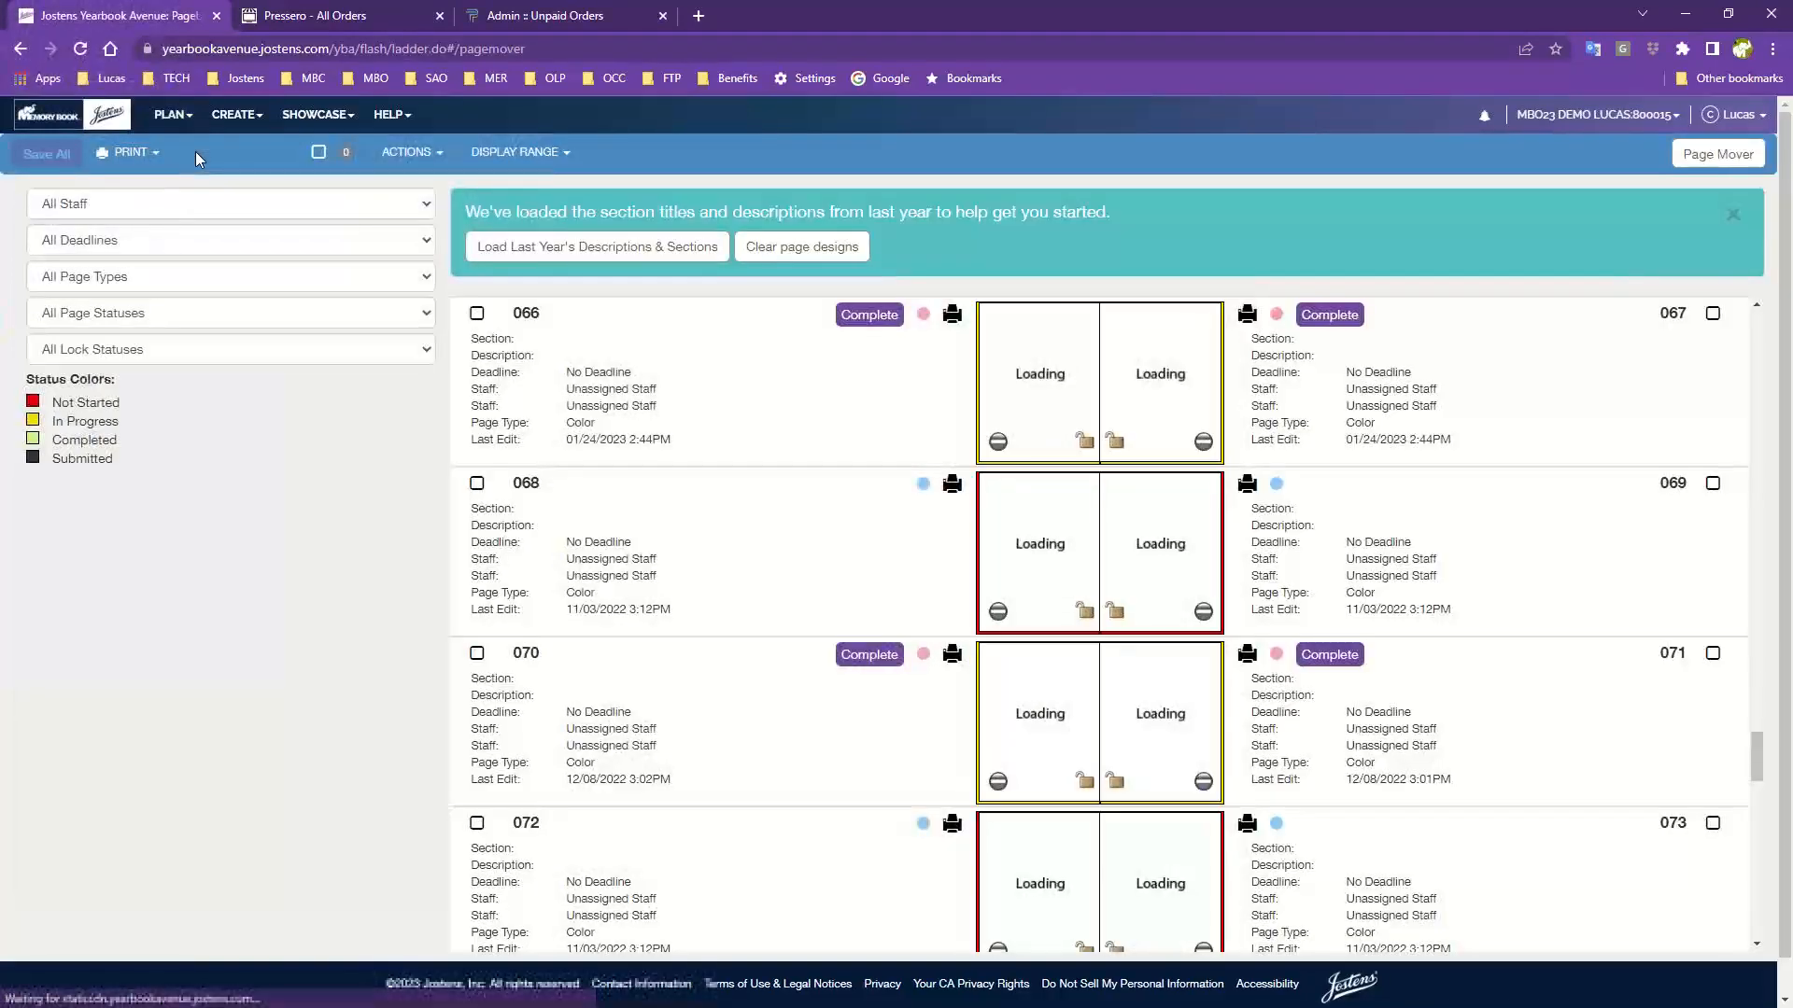
Step: Find the spread of pages 004 and 005 in the page ladder and open it for designing
scroll(854, 517, "up", 5)
scroll(853, 523, "up", 20)
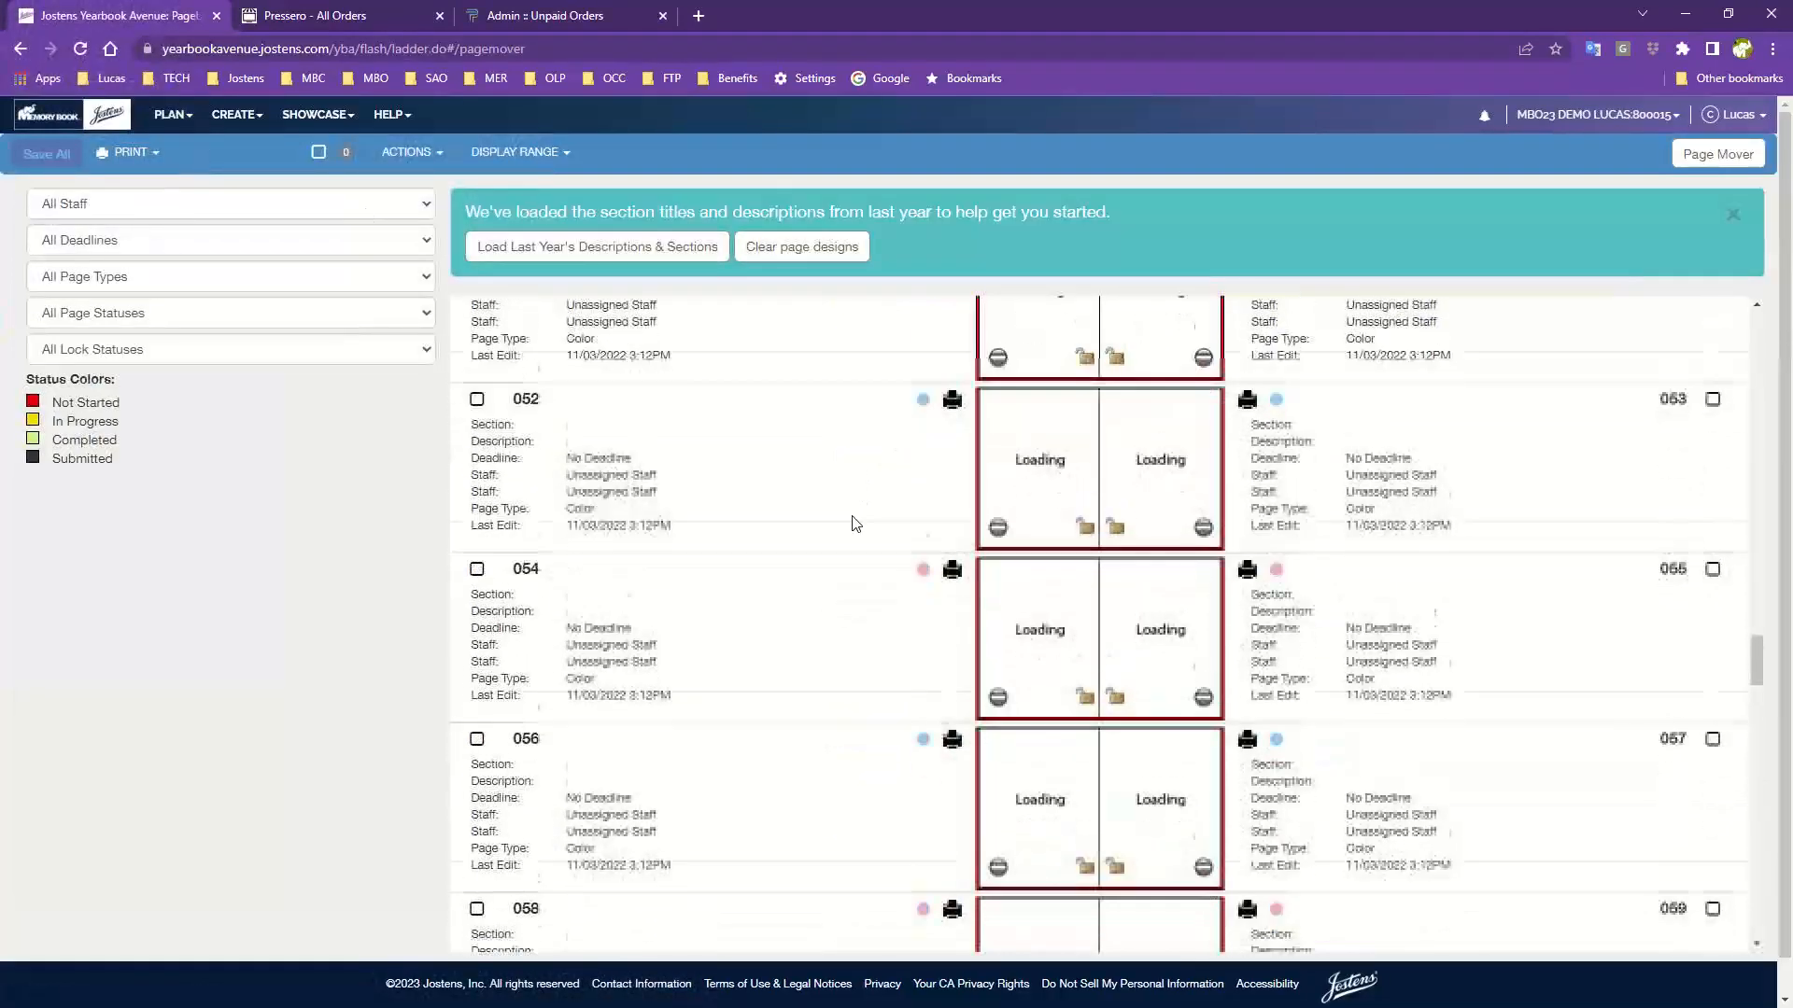
scroll(853, 522, "up", 8)
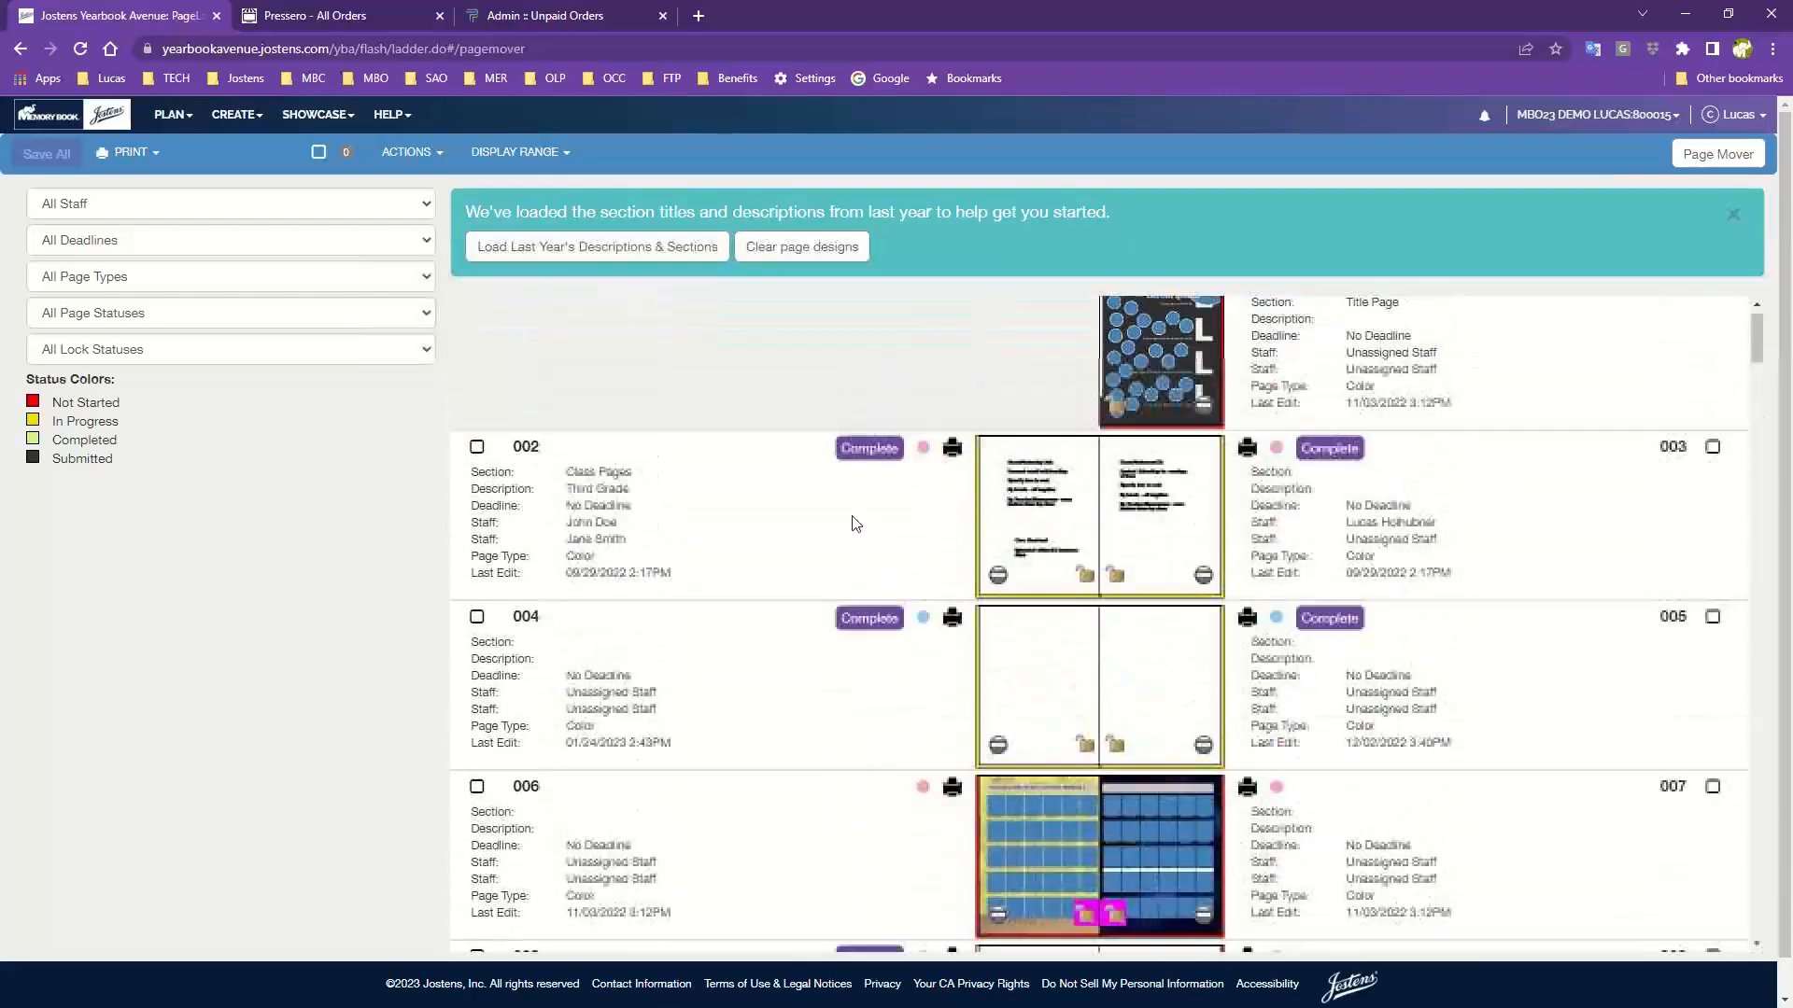
left_click(1055, 742)
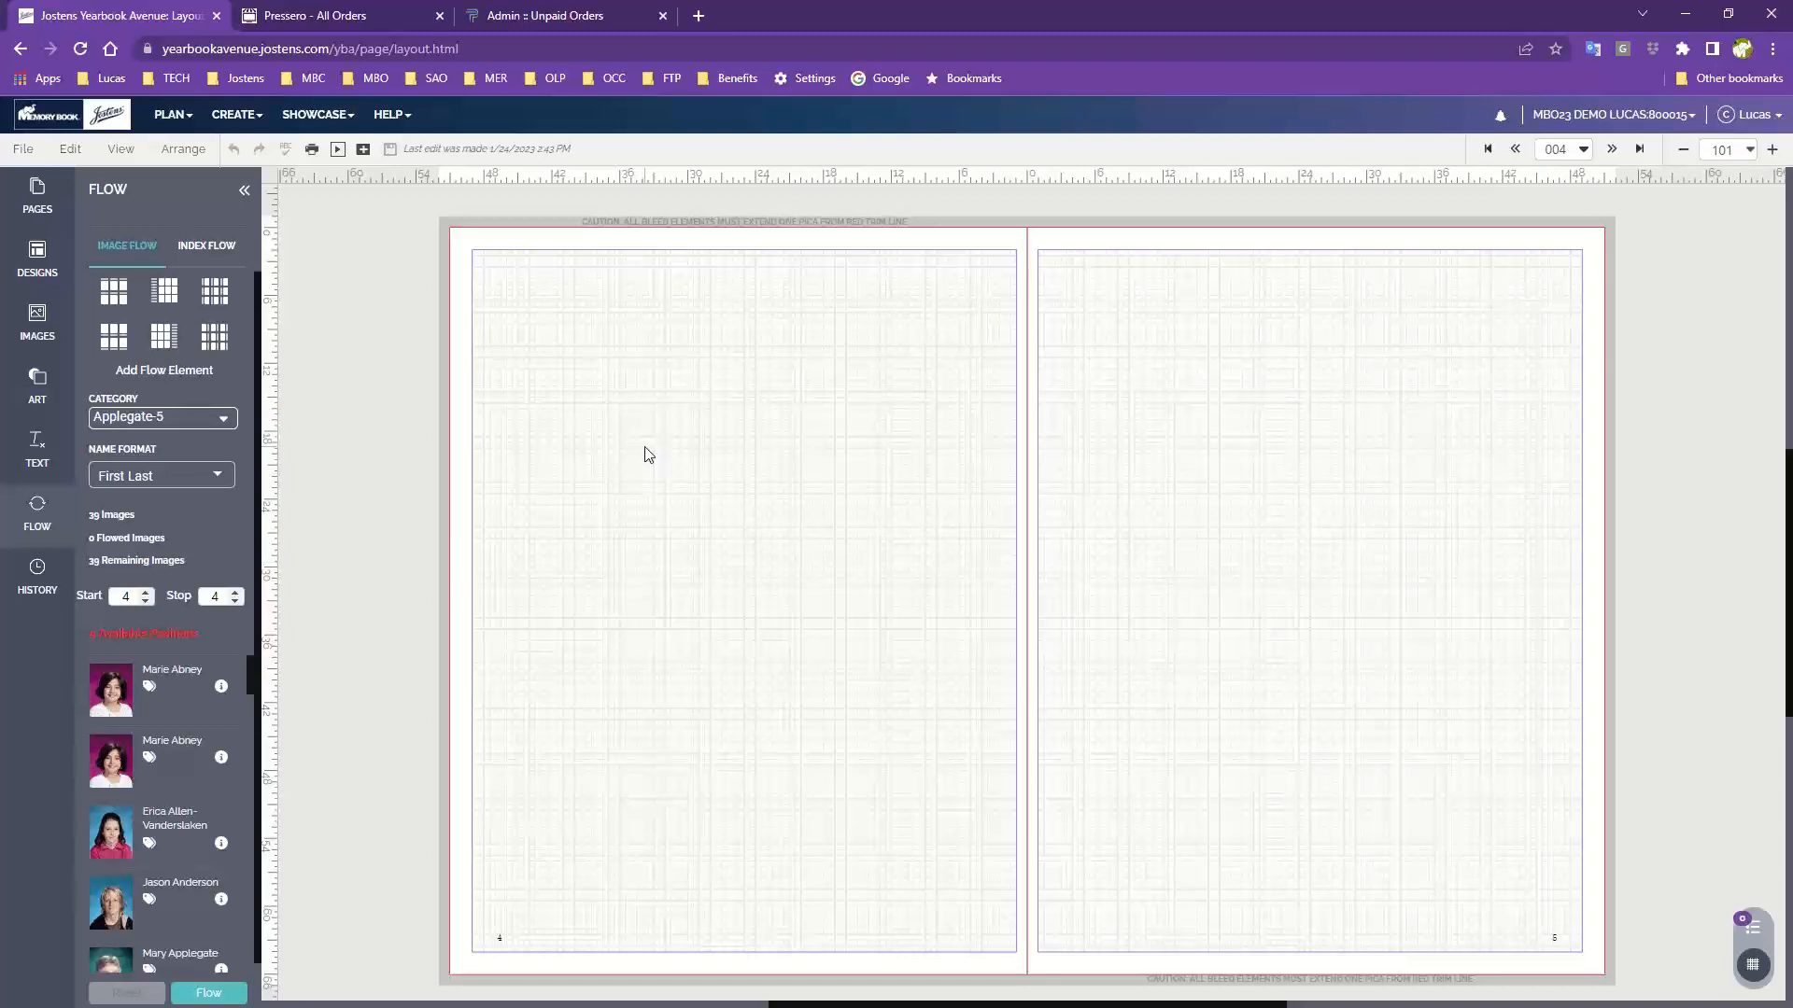
Step: Look through the Portrait design categories, from the pica photo sizes to the number of photos per page
left_click(34, 258)
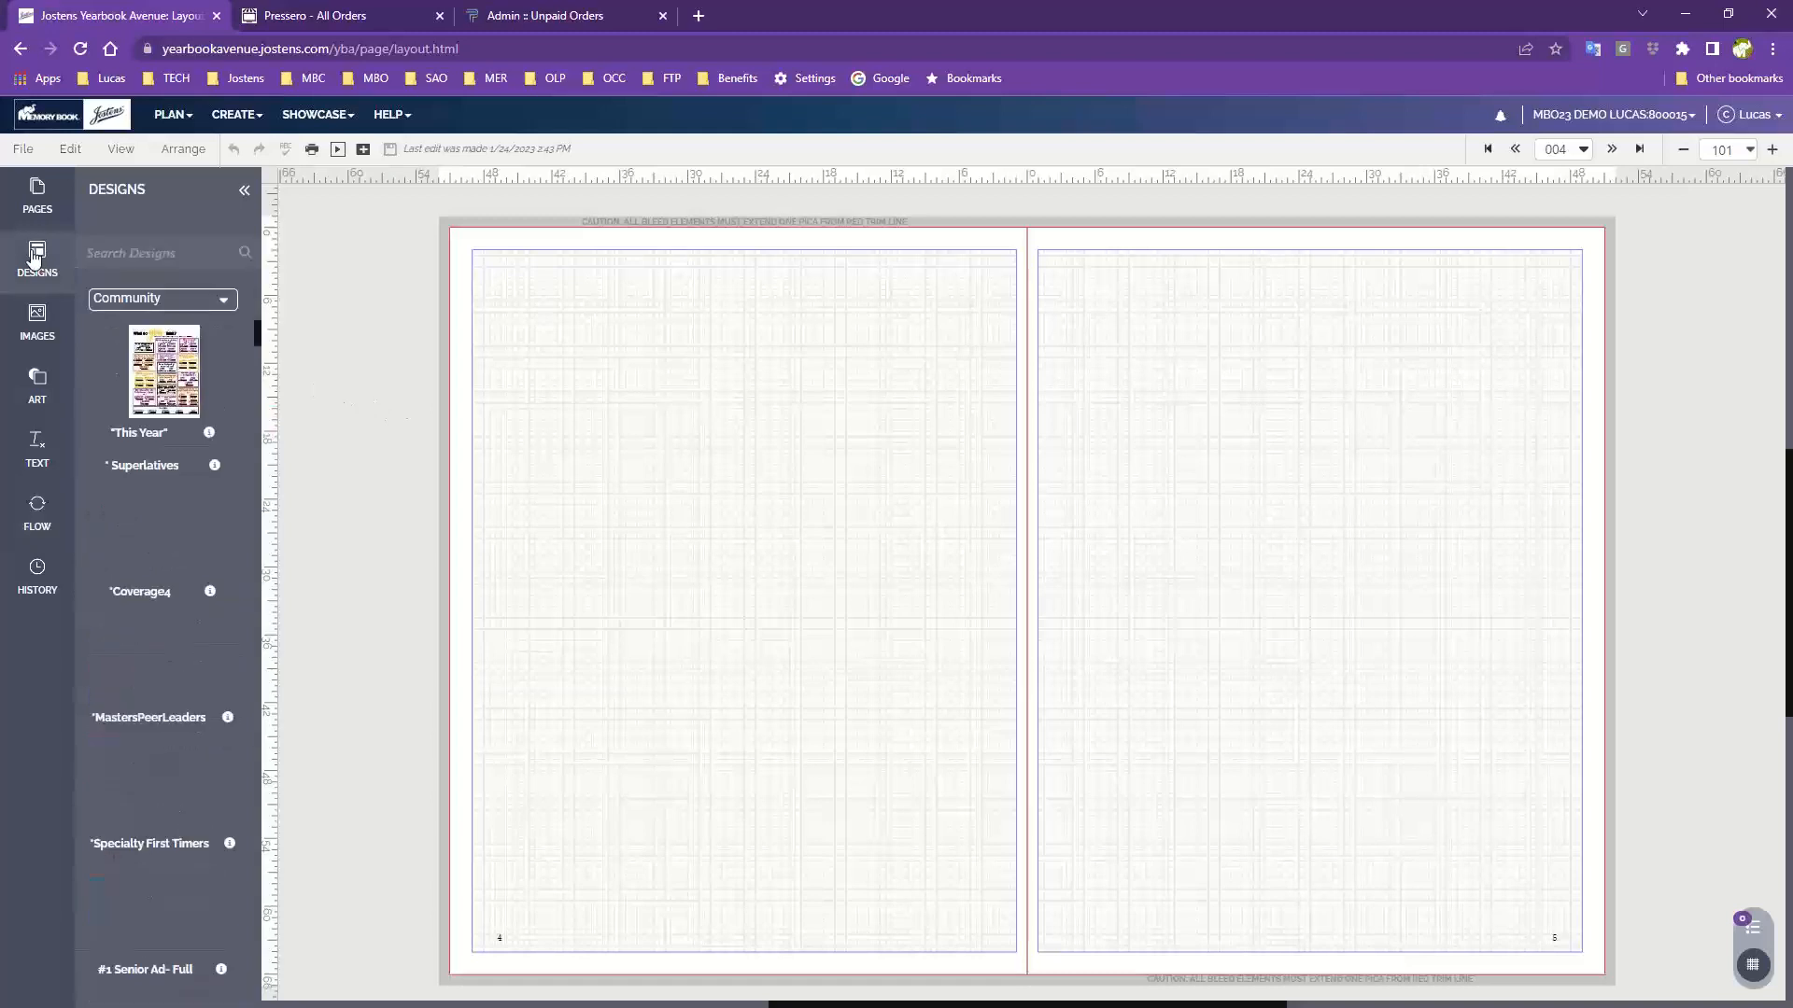
left_click(154, 301)
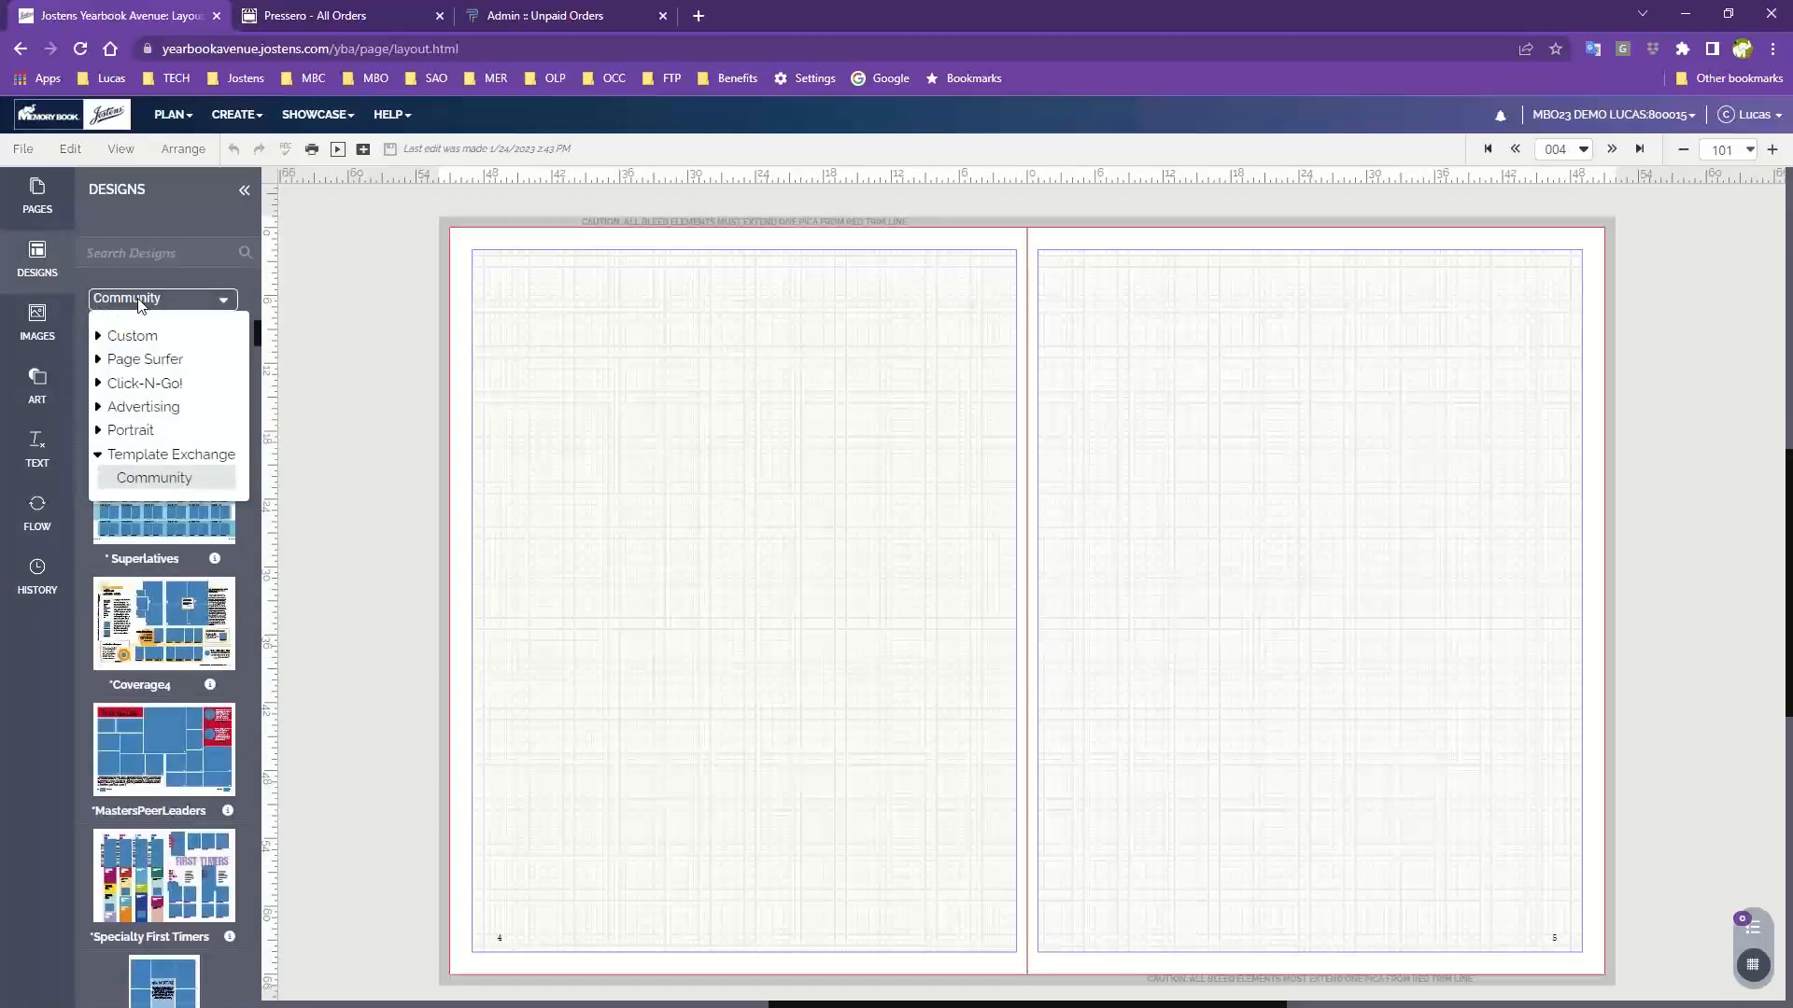
left_click(136, 433)
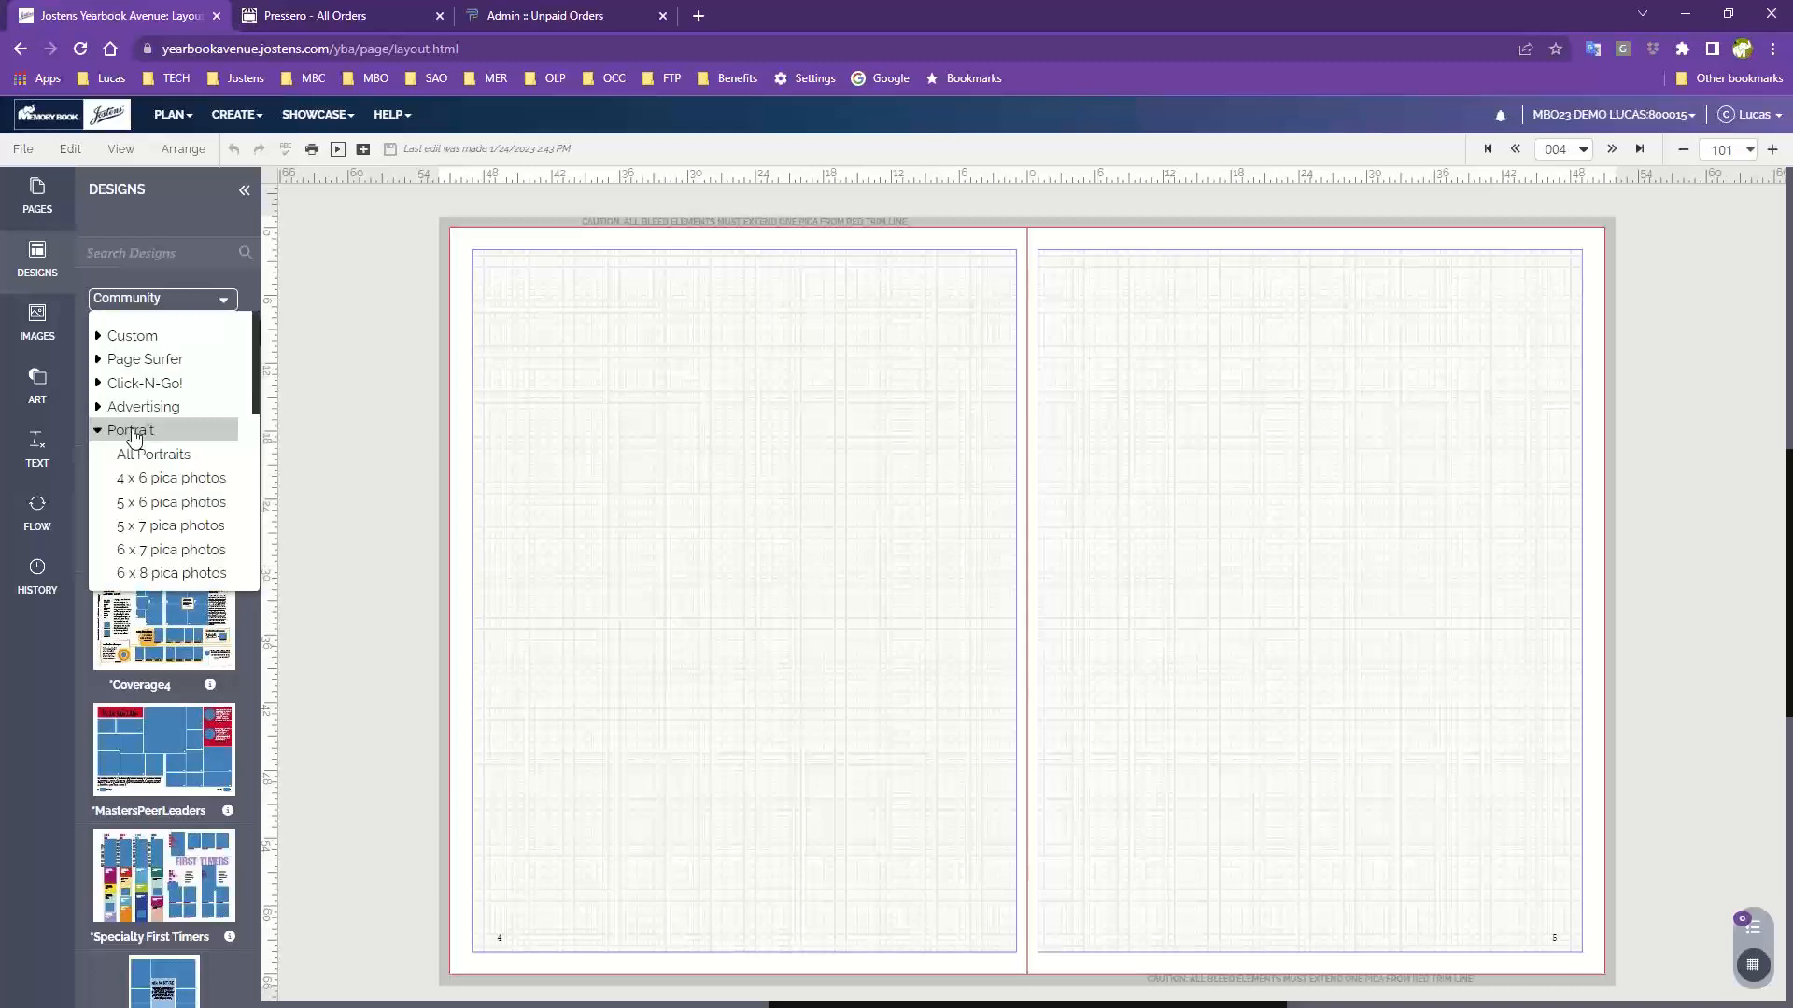
scroll(136, 433, "down", 2)
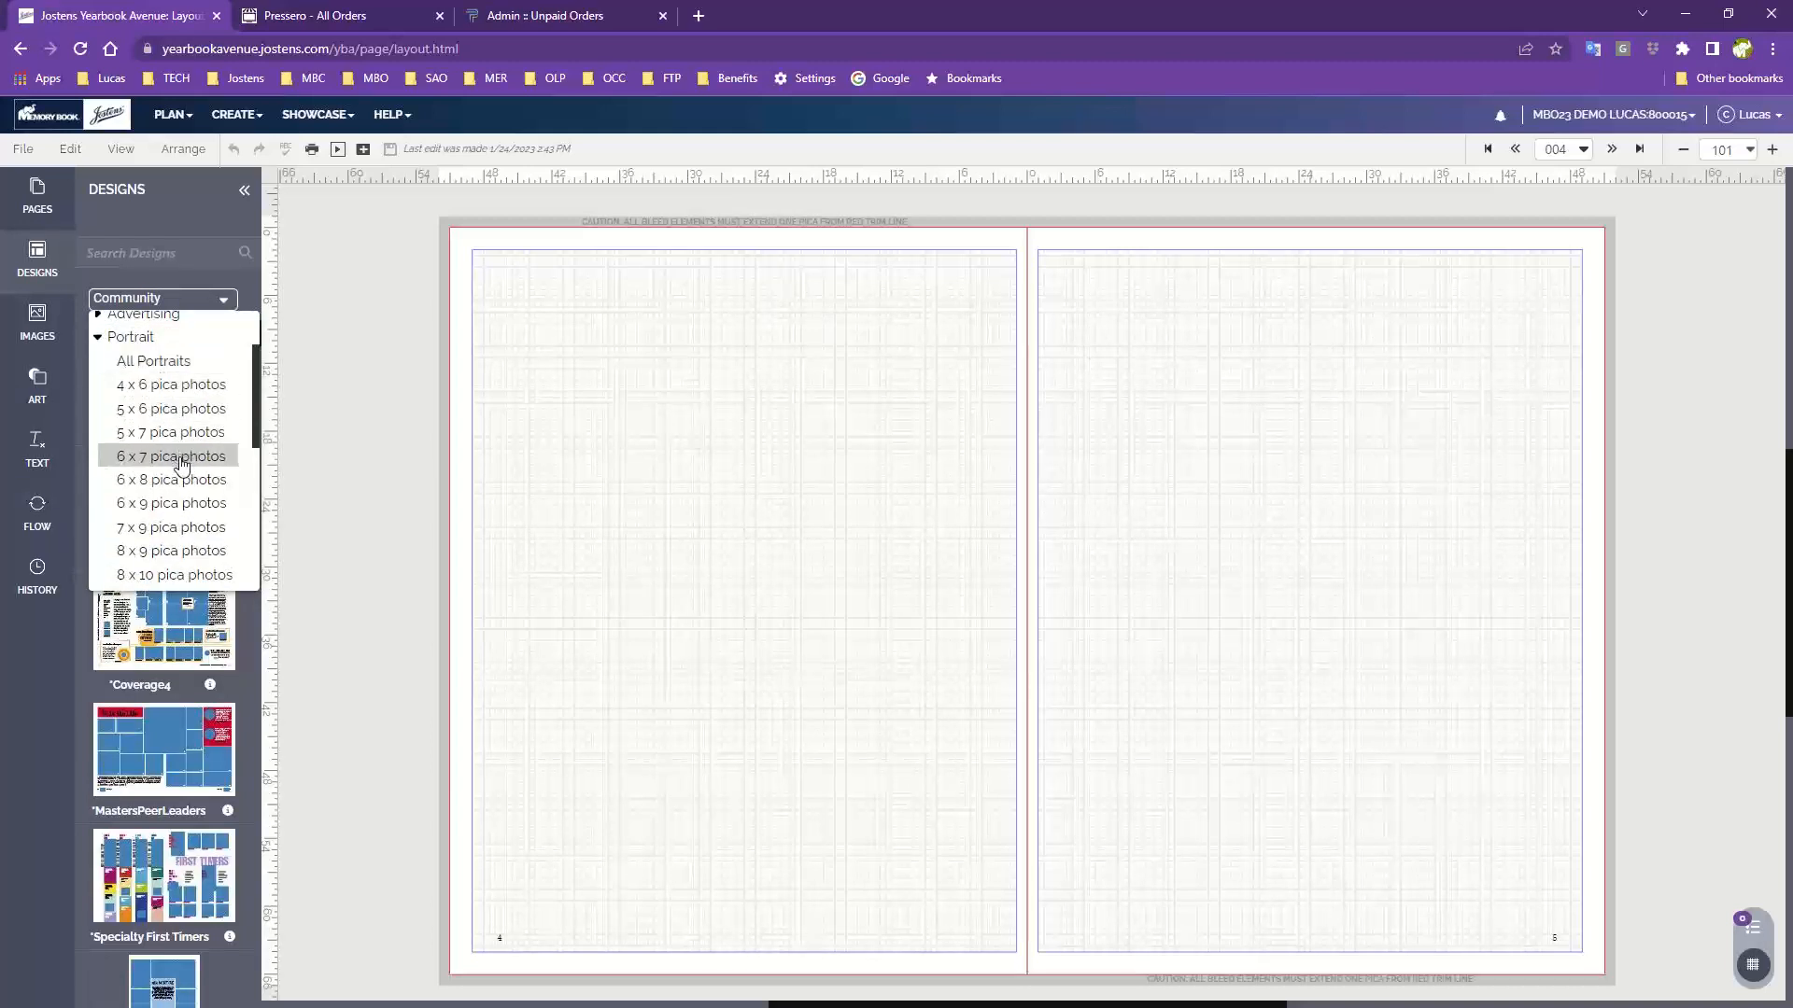
scroll(183, 467, "down", 4)
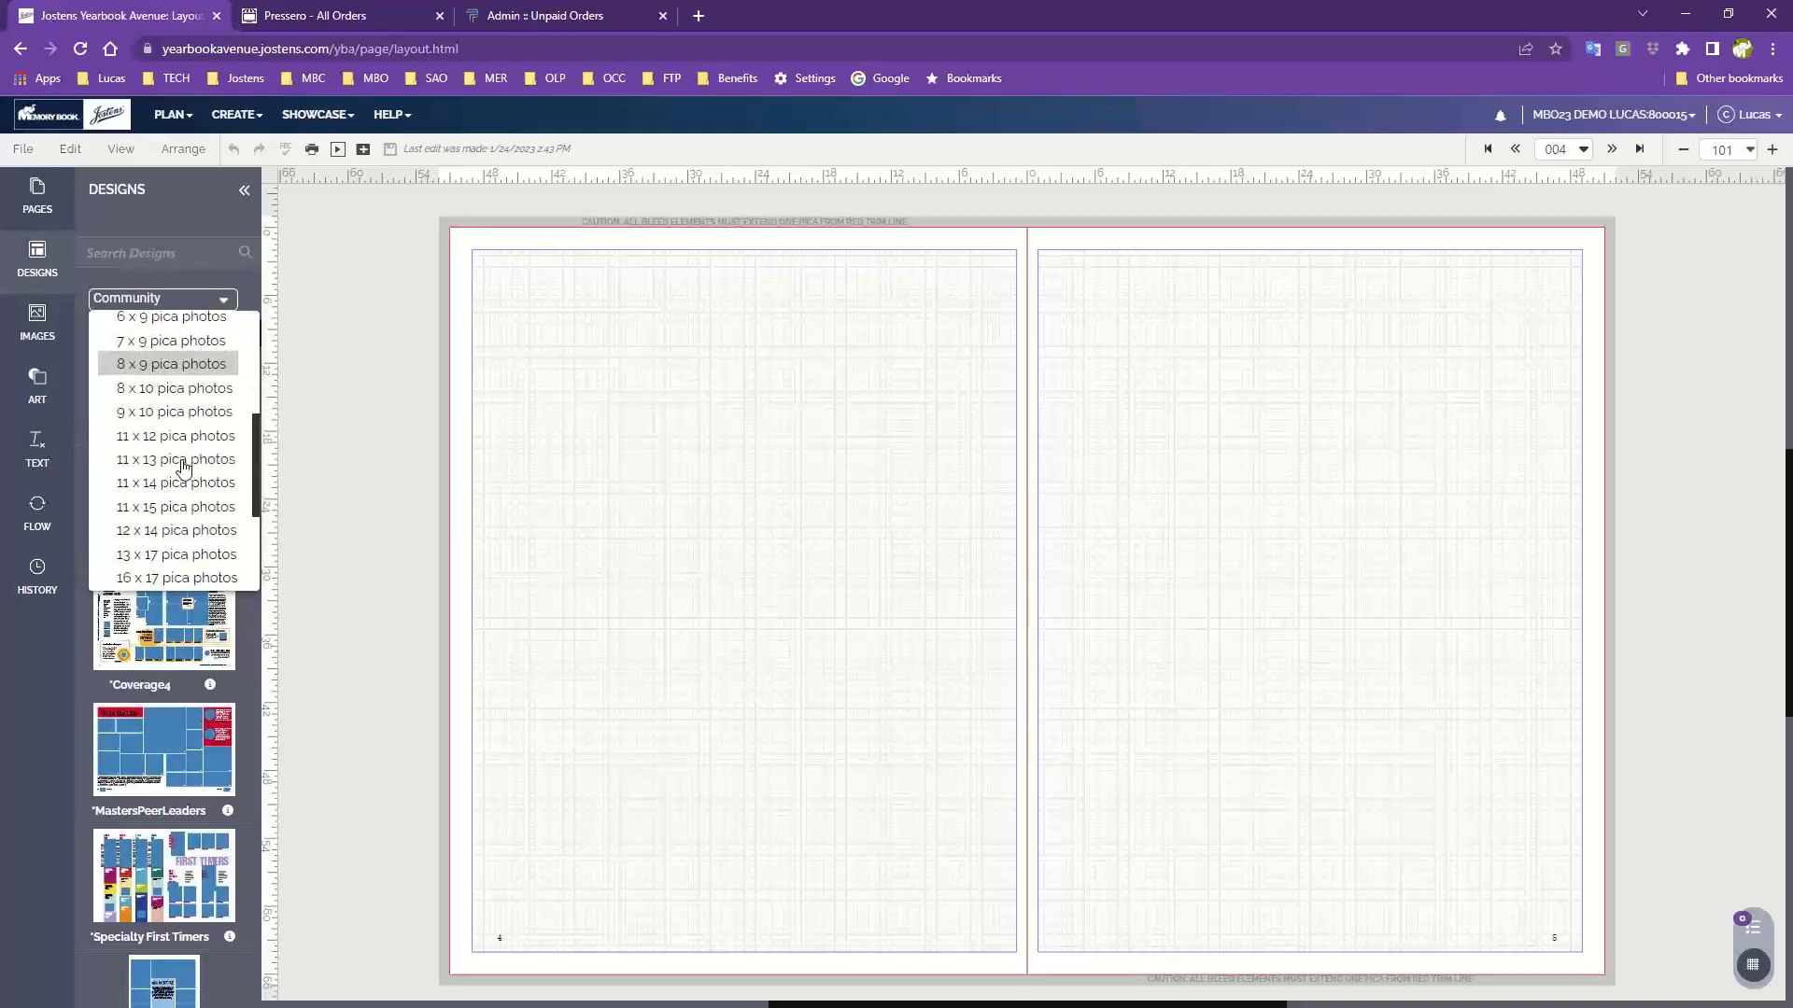
scroll(184, 467, "up", 4)
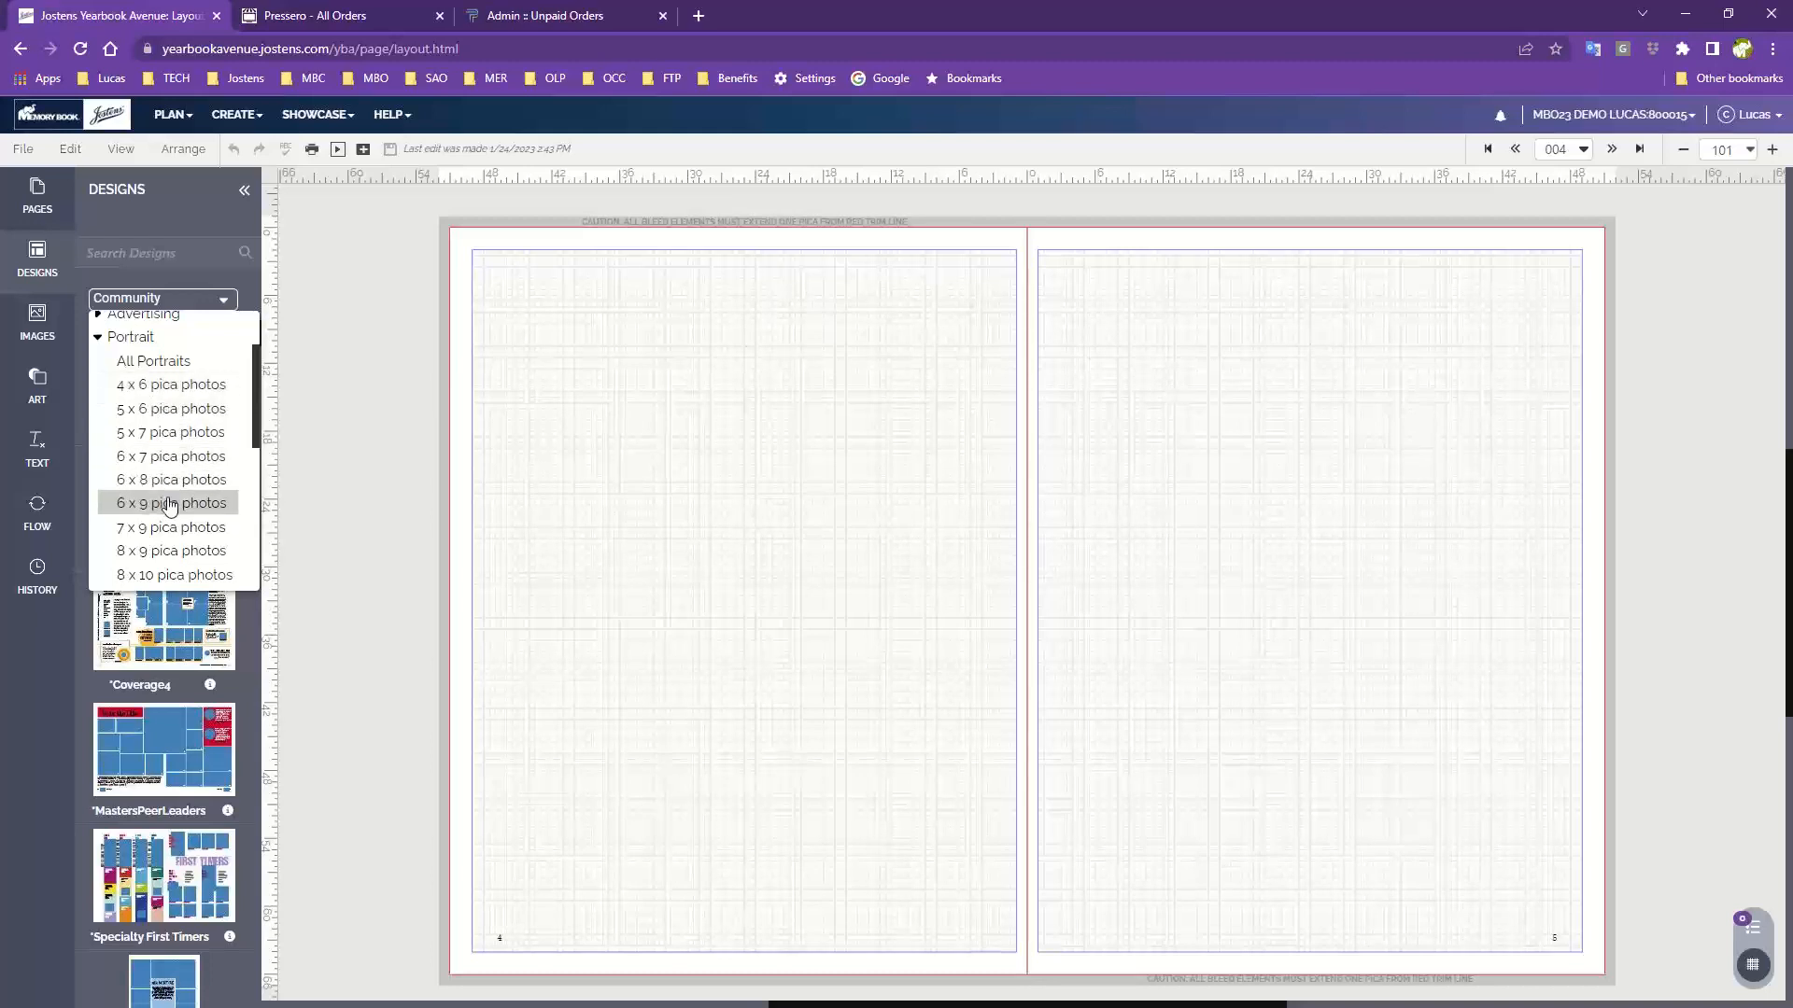
scroll(169, 510, "down", 1)
scroll(168, 510, "down", 2)
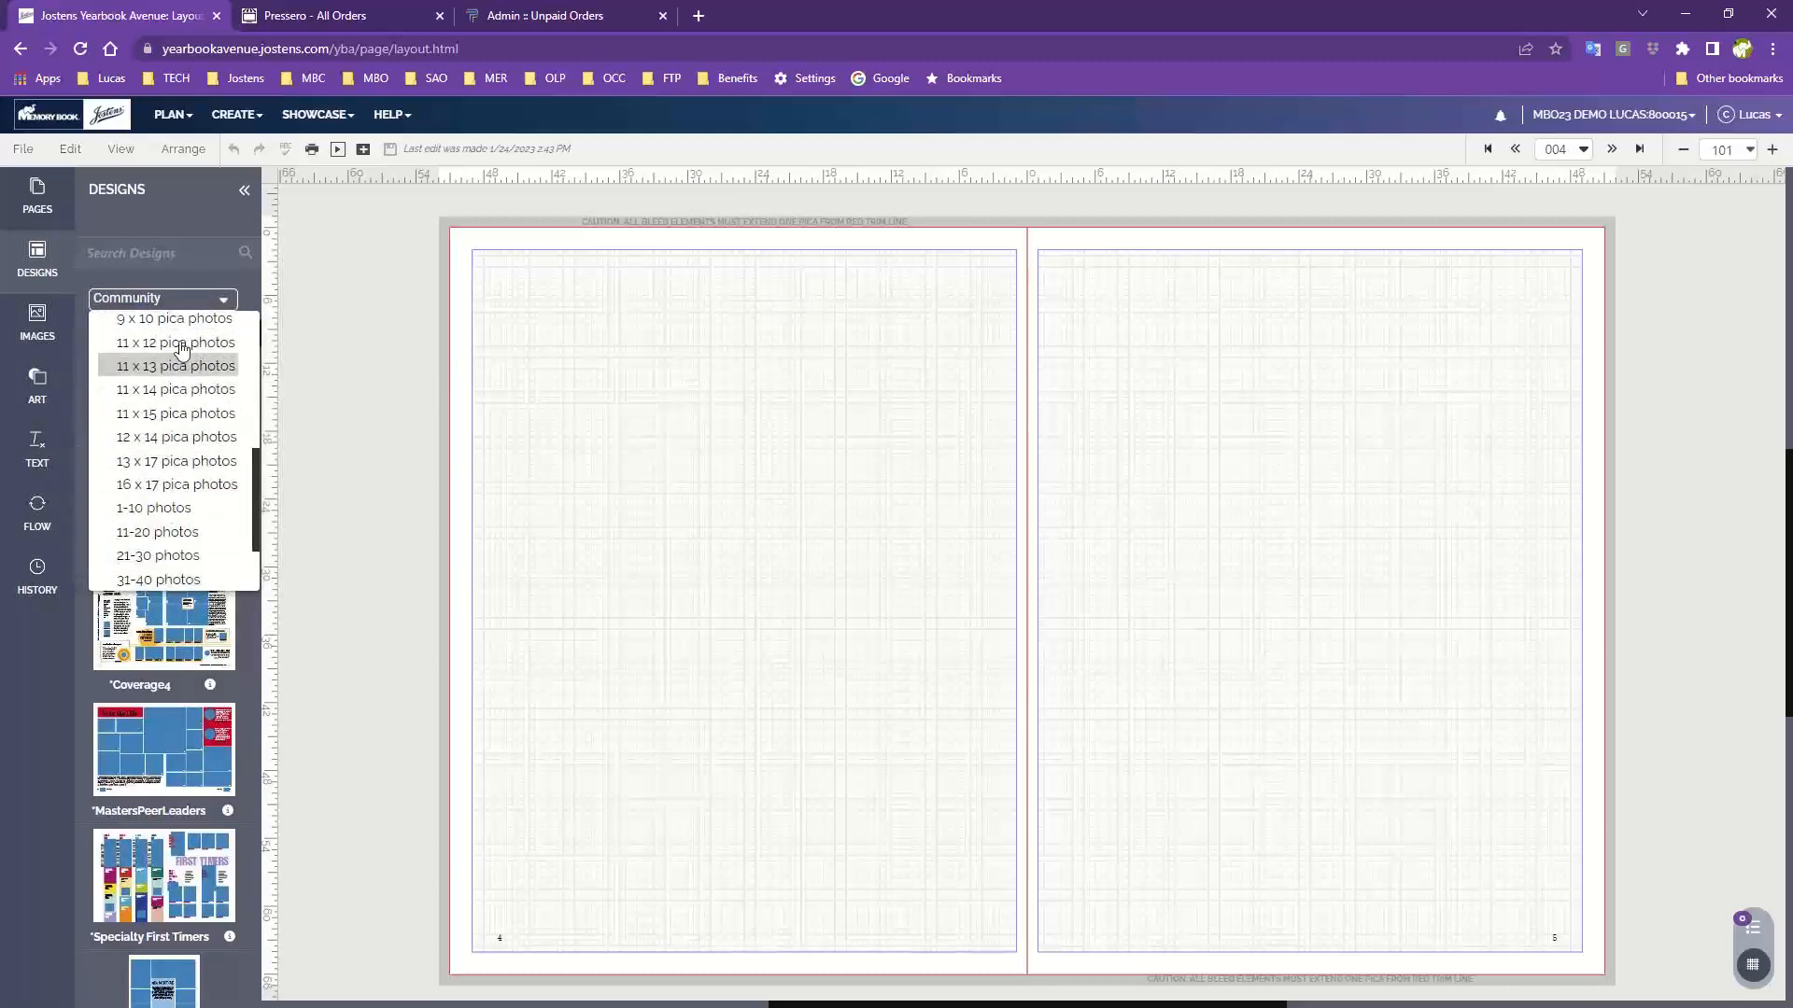
scroll(172, 462, "down", 1)
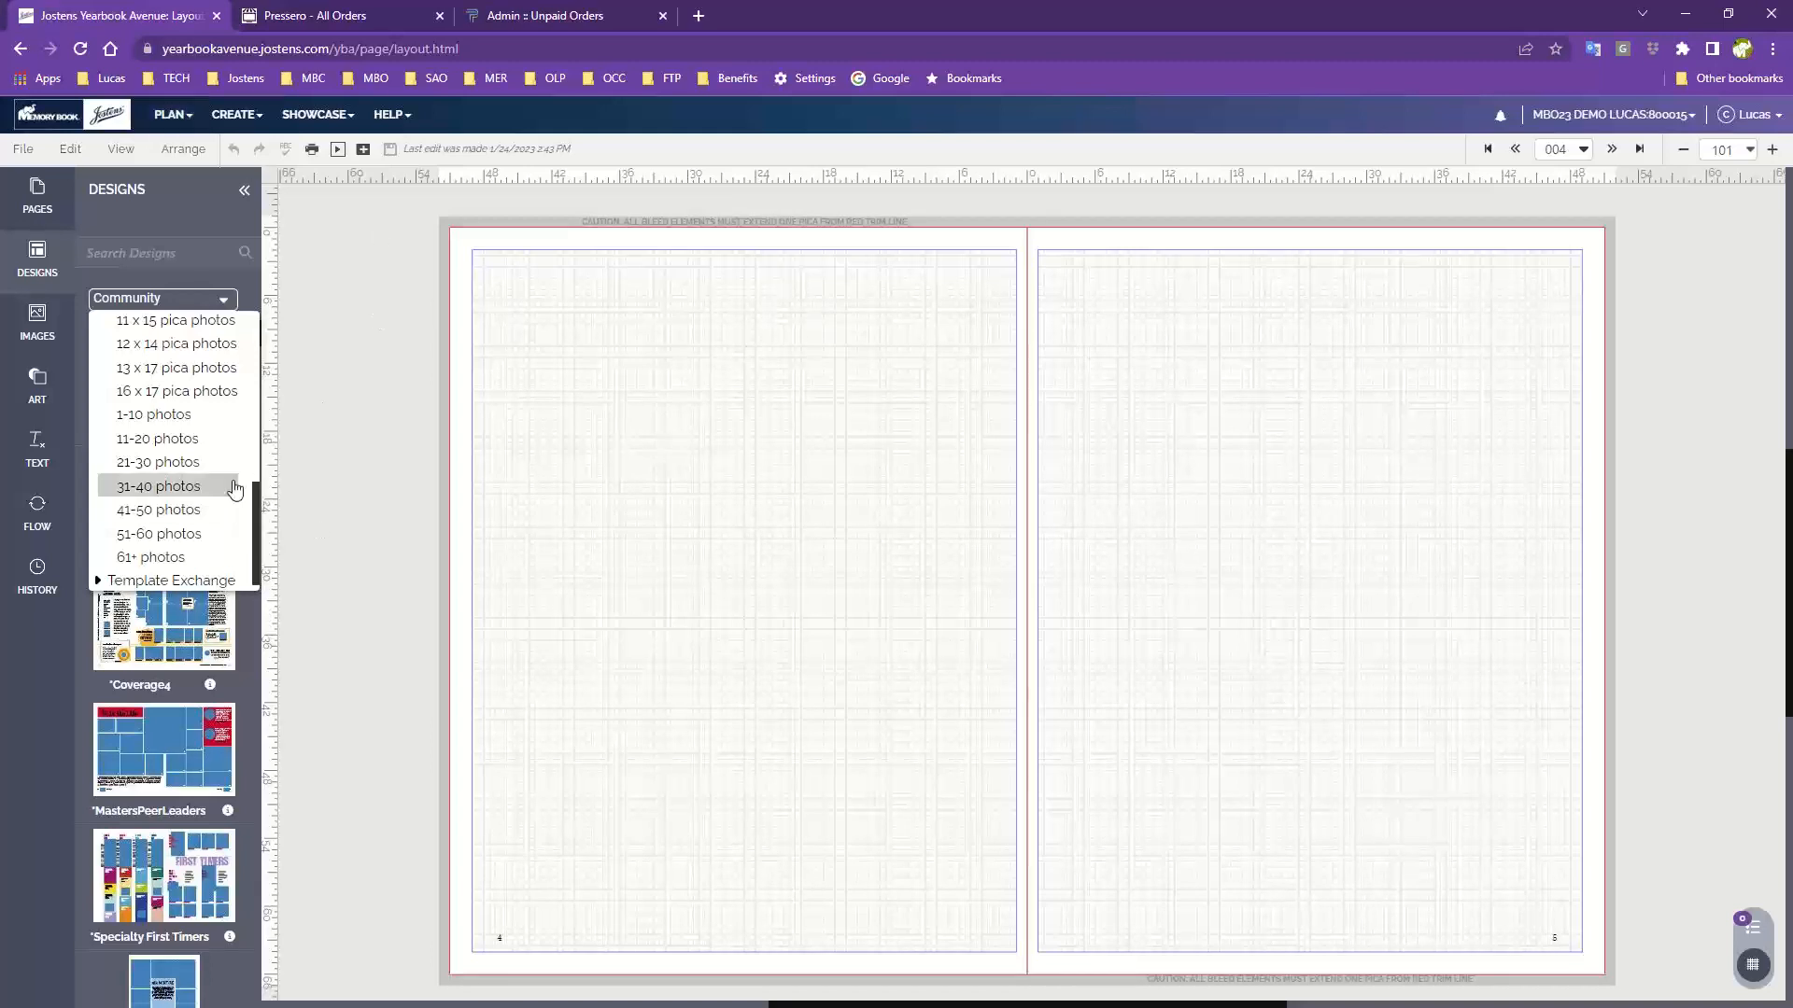
Step: Open the Image Library and check how many portraits the first class folder holds
left_click(230, 124)
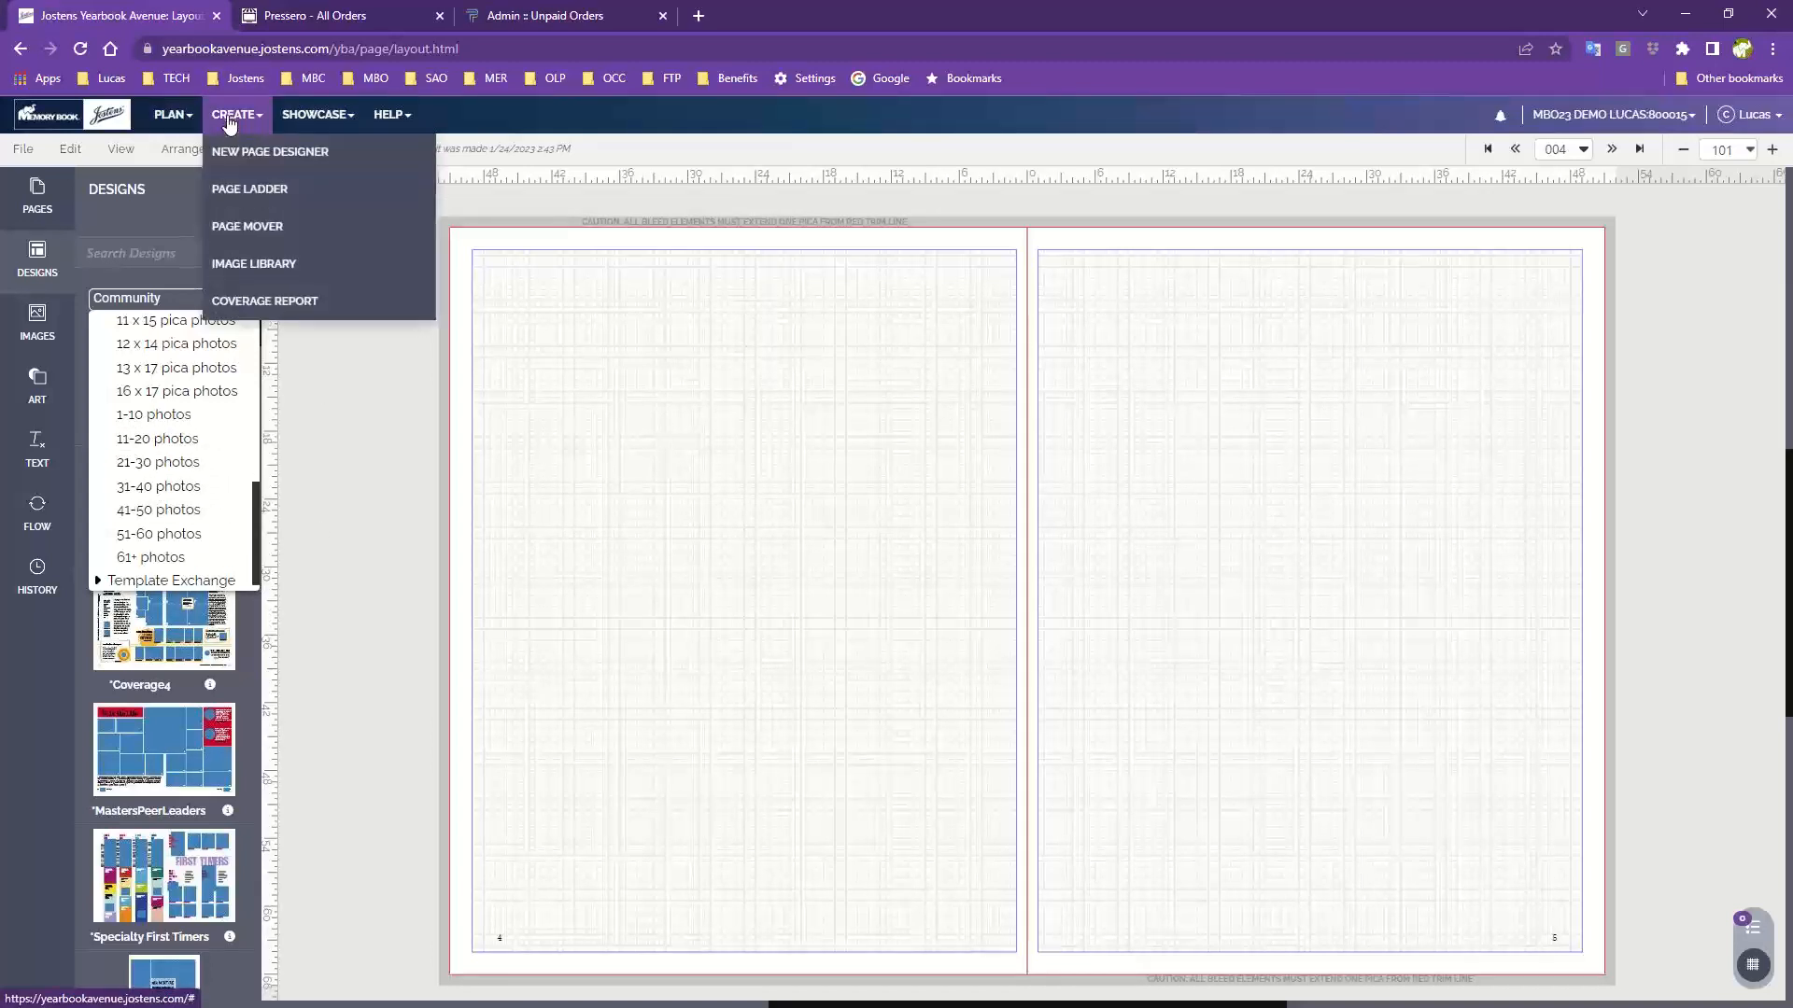
left_click(250, 270)
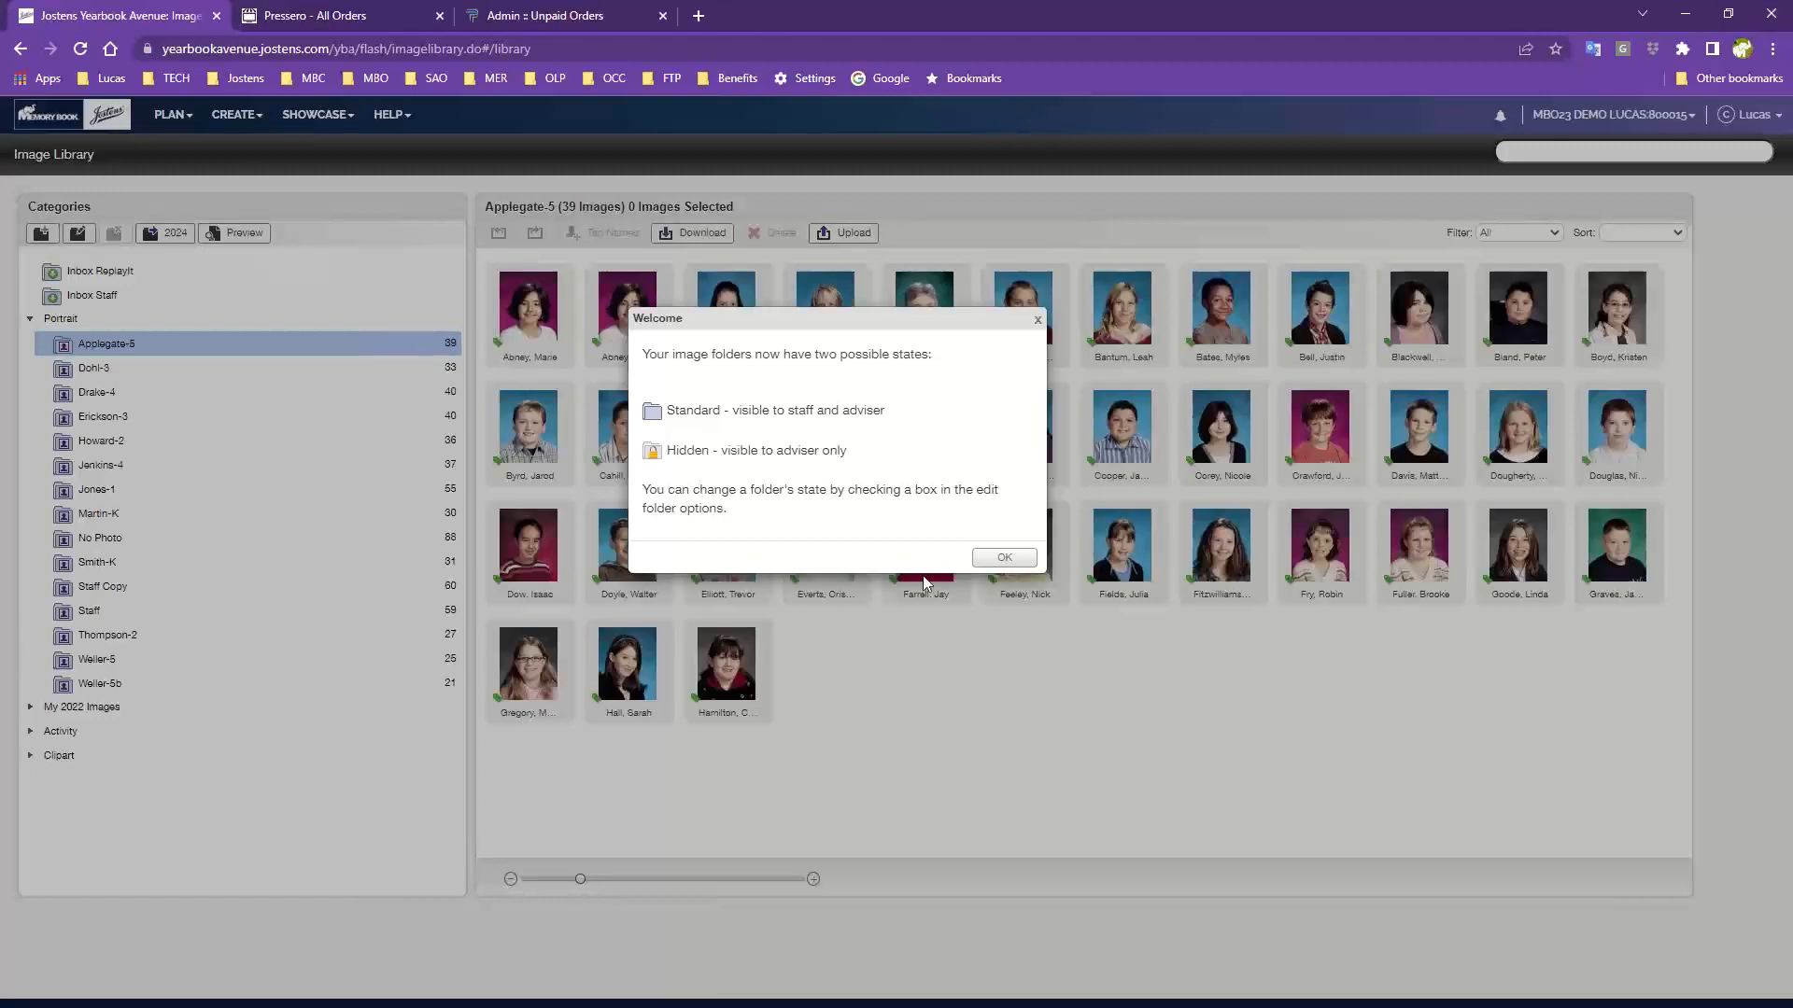
left_click(1003, 557)
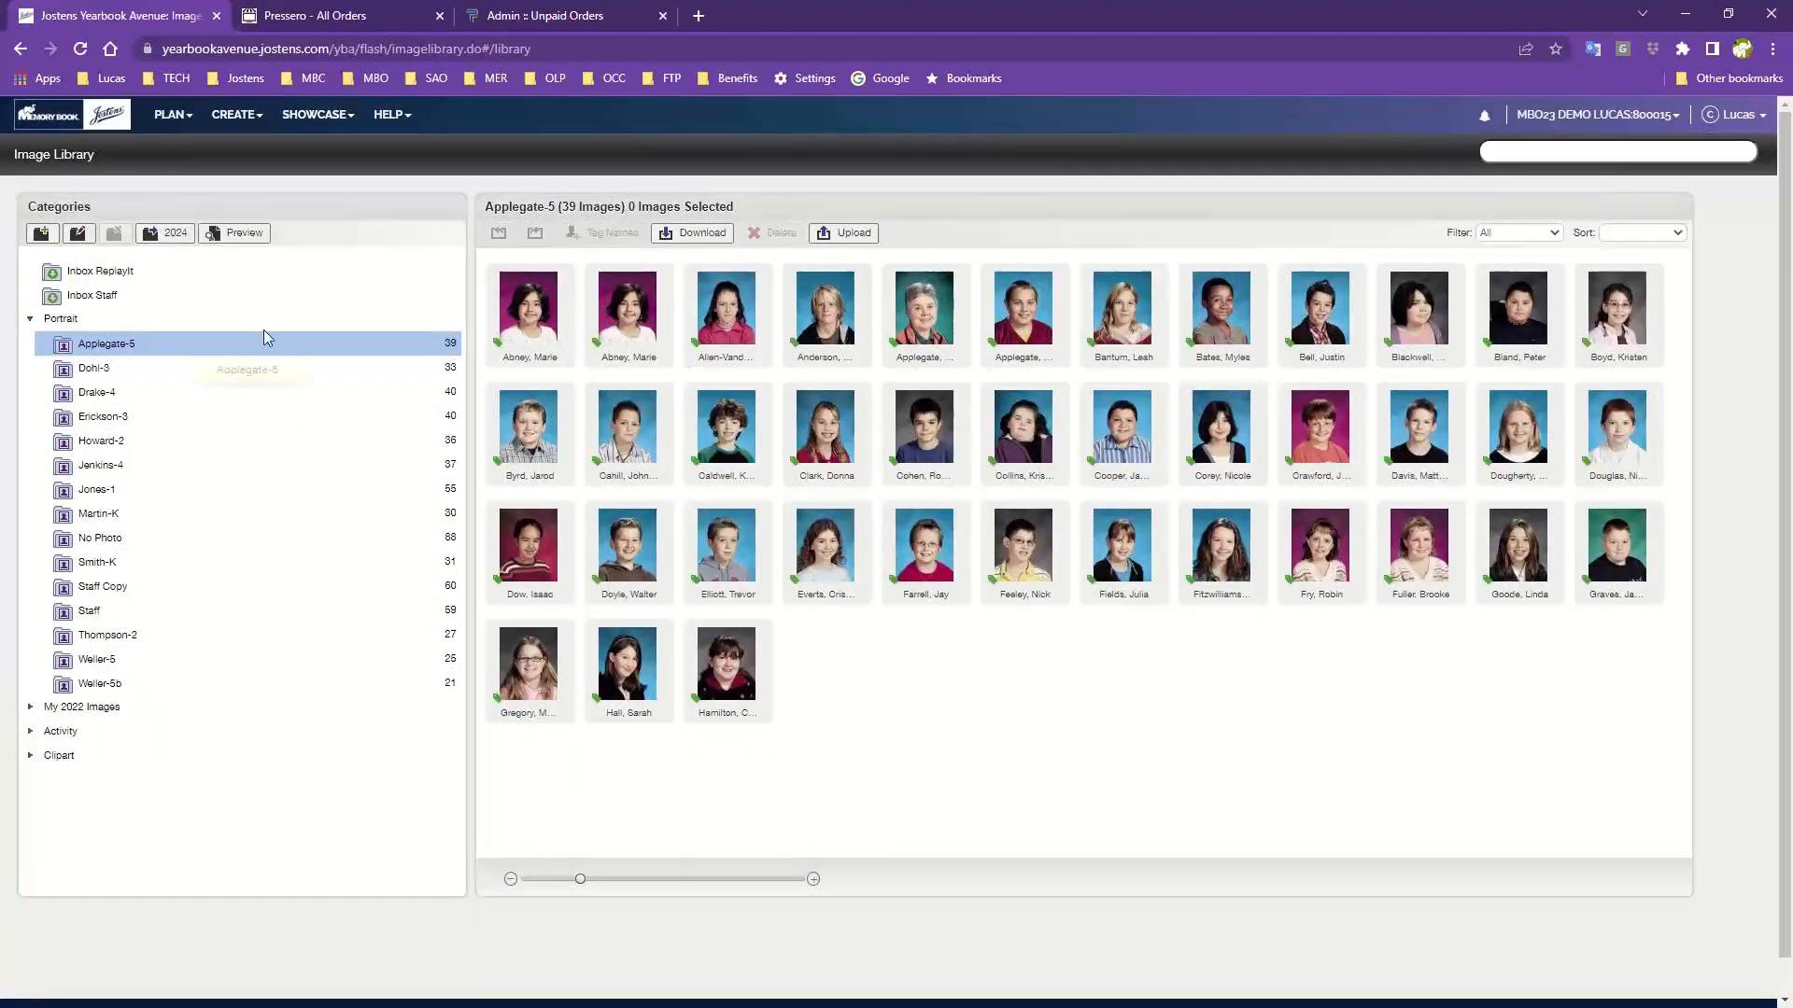
Step: Return to the page designer and list the Portrait designs for 31-40 photos
left_click(219, 120)
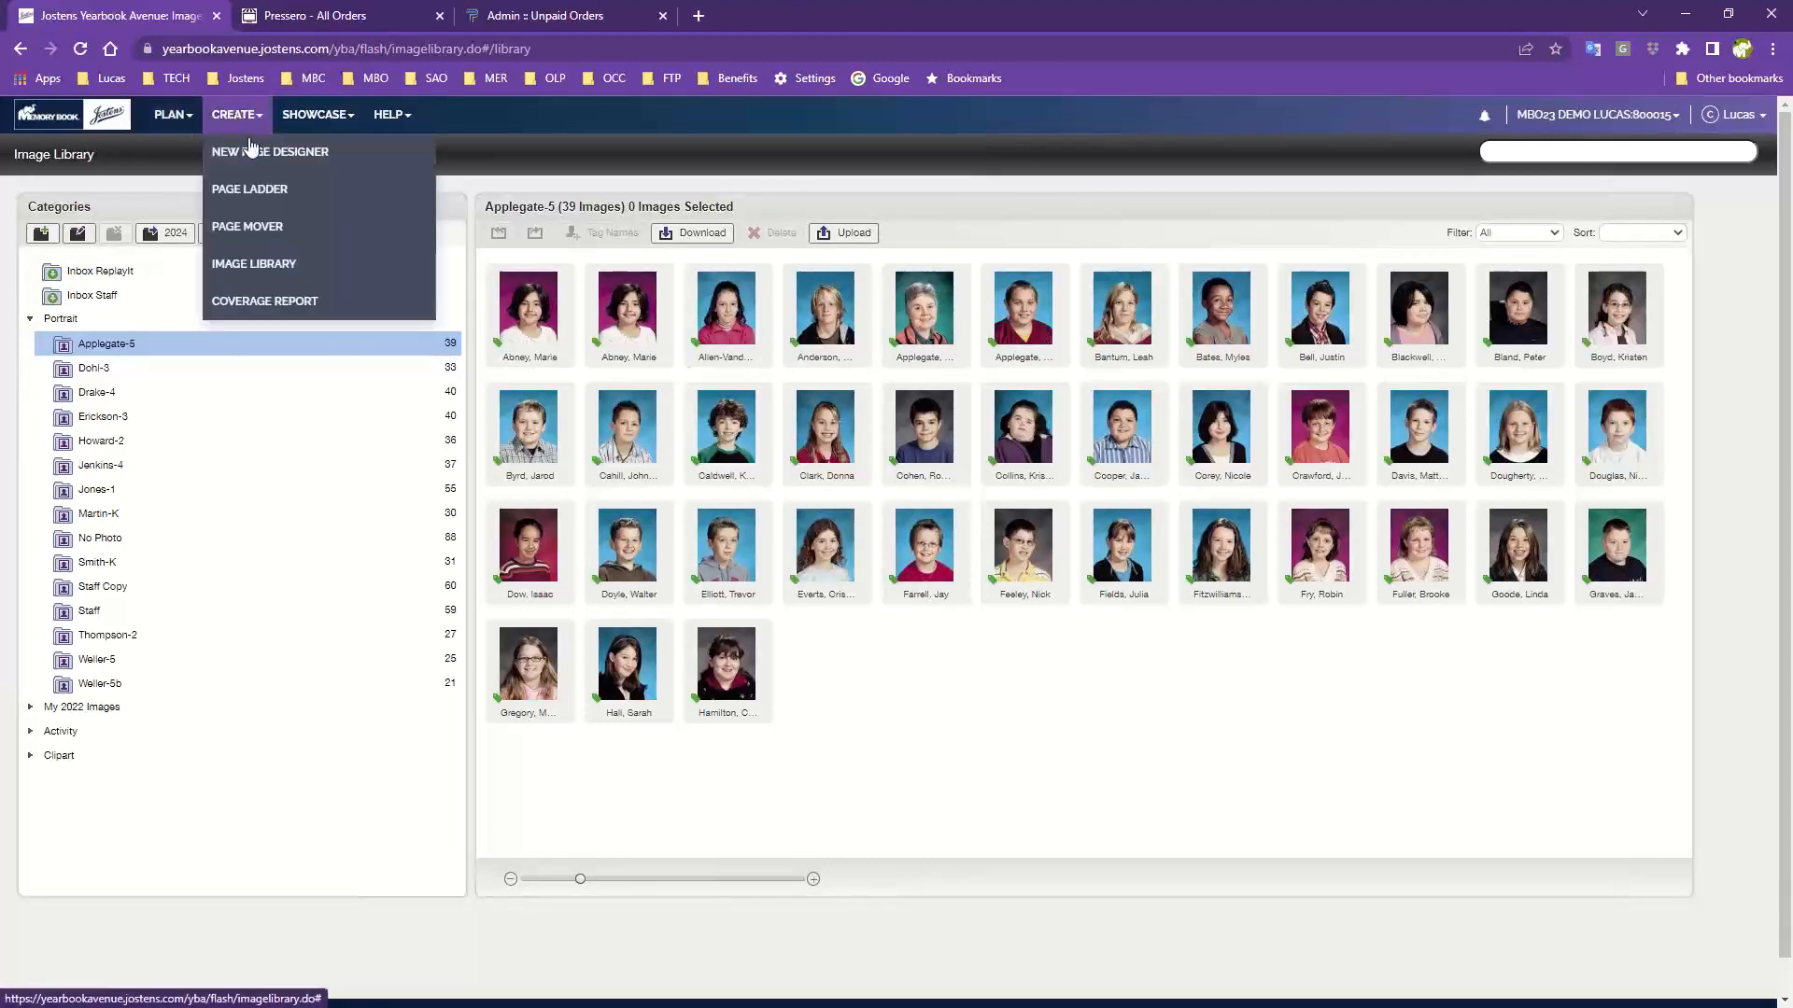
left_click(250, 152)
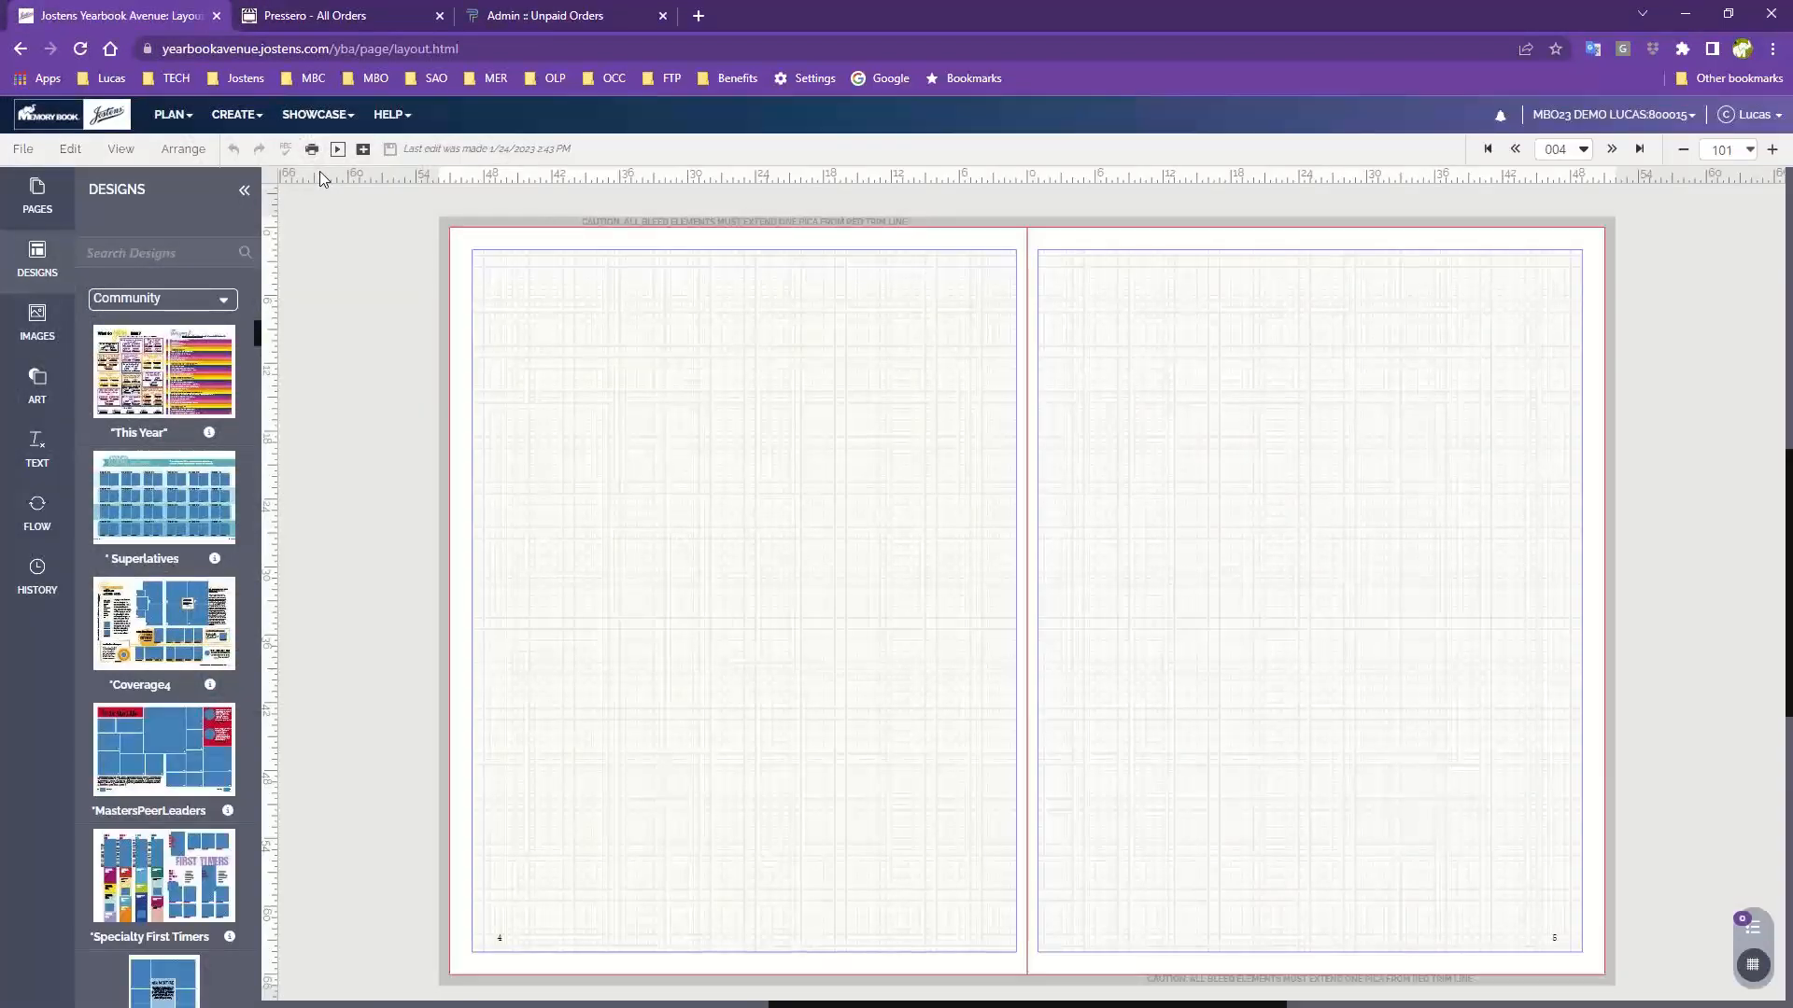
left_click(156, 300)
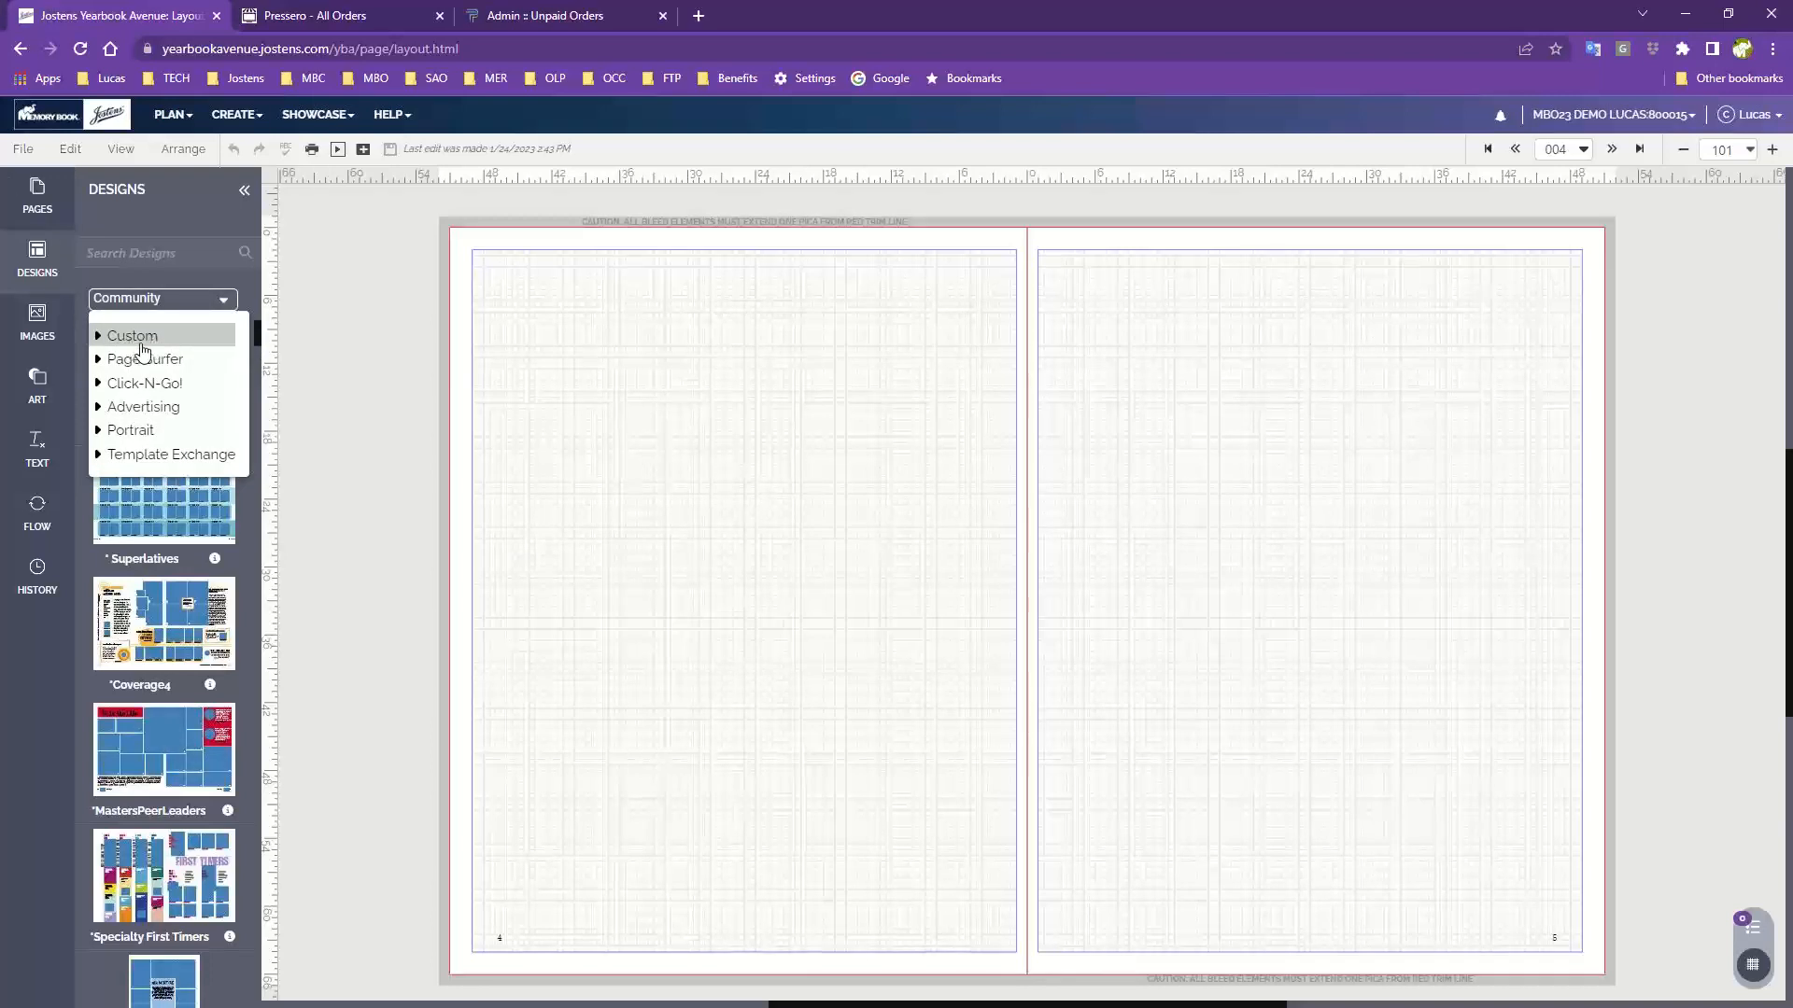
left_click(130, 430)
scroll(147, 439, "down", 1)
scroll(149, 451, "down", 5)
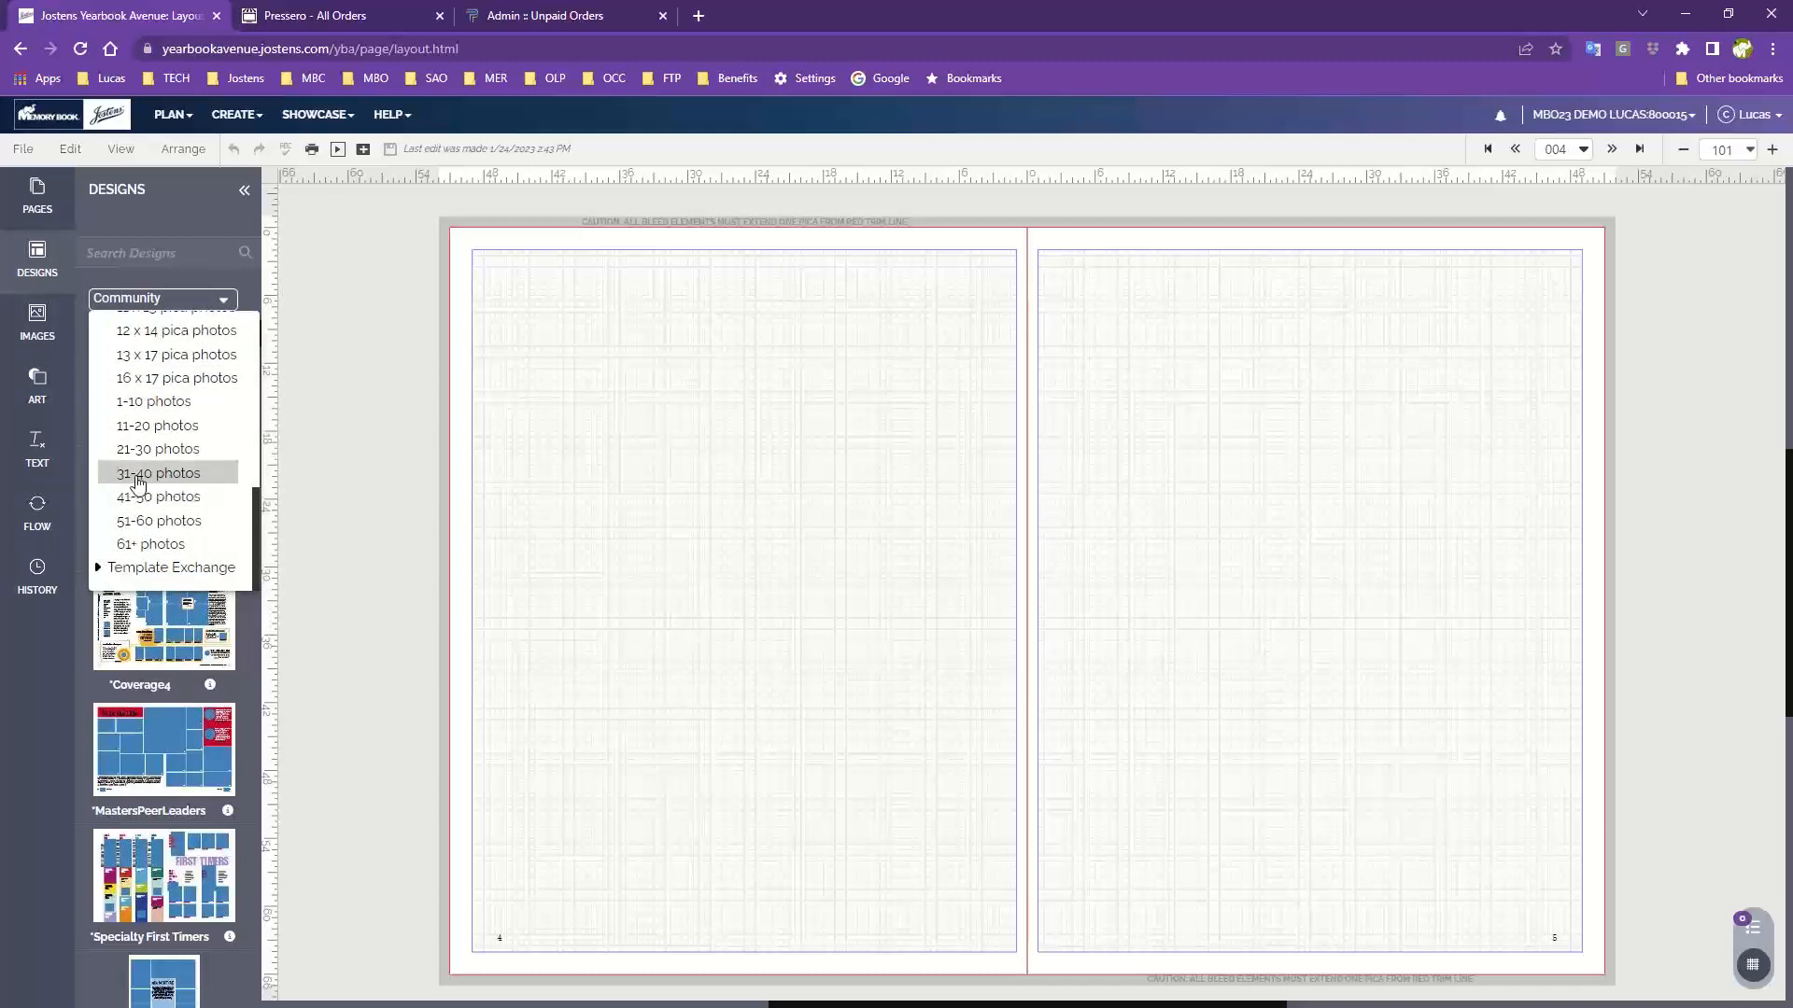
left_click(145, 474)
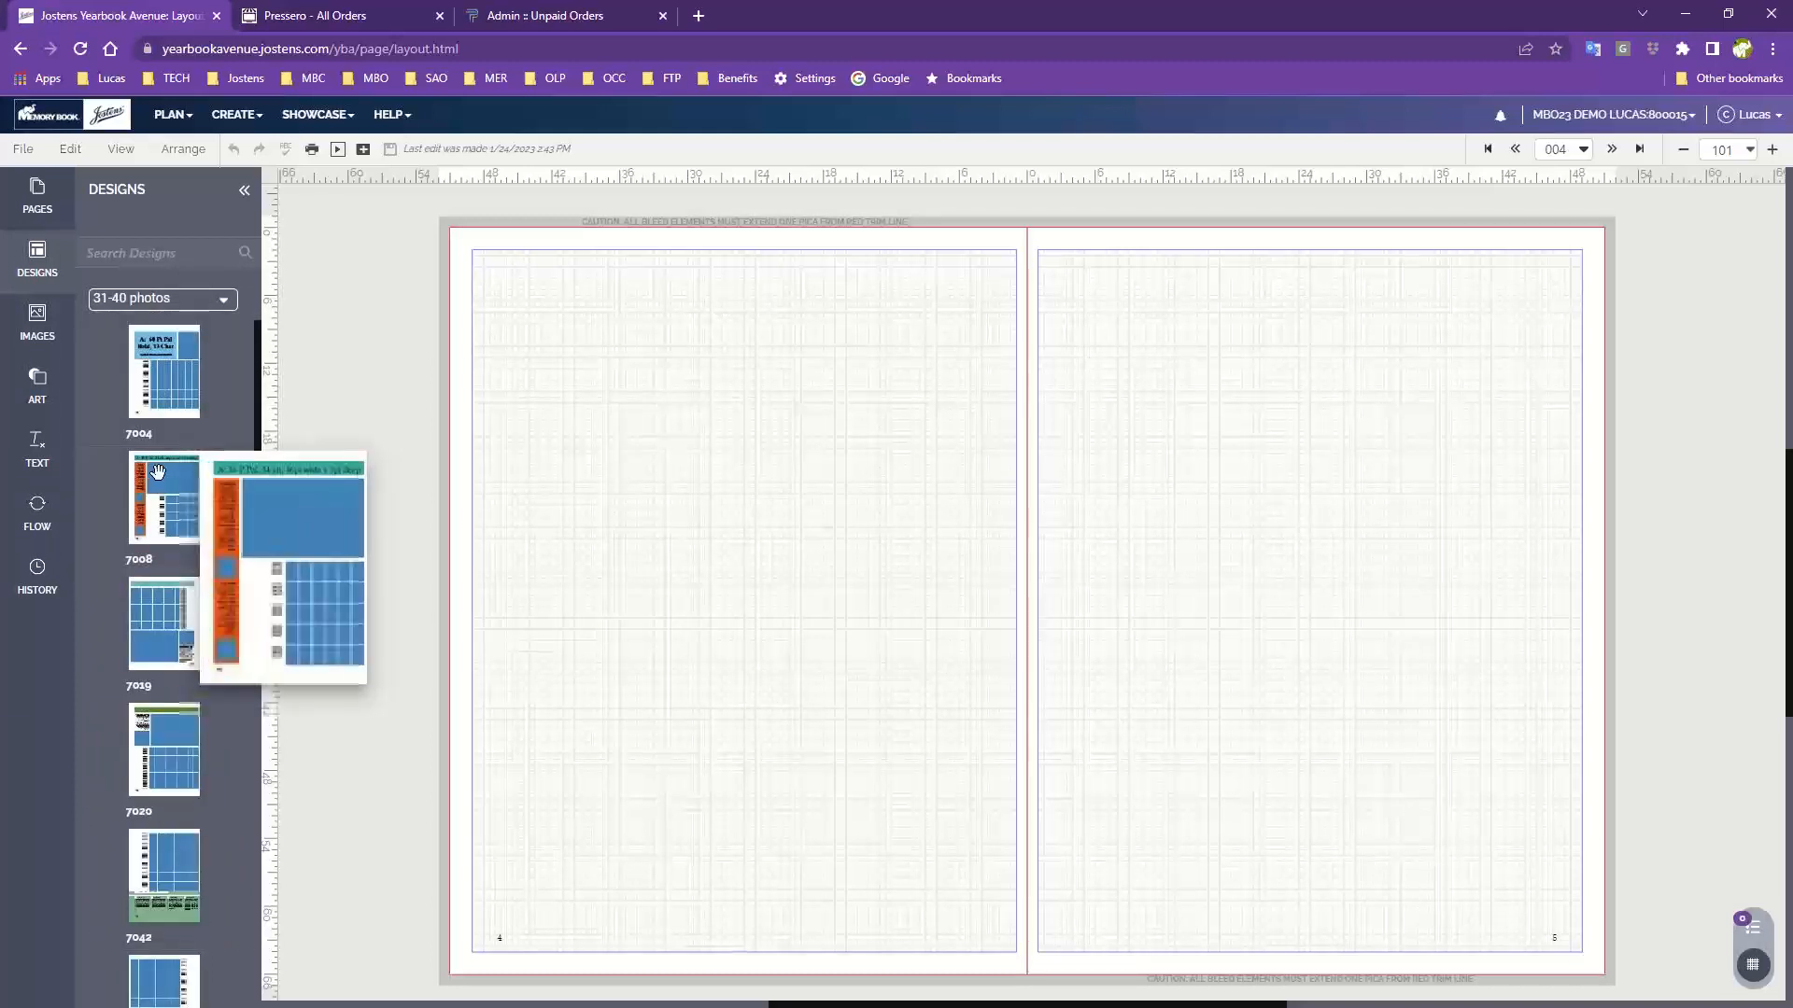
Step: Browse the 31-40 photo portrait designs and place design 7107 on page 4
mouse_move(157, 381)
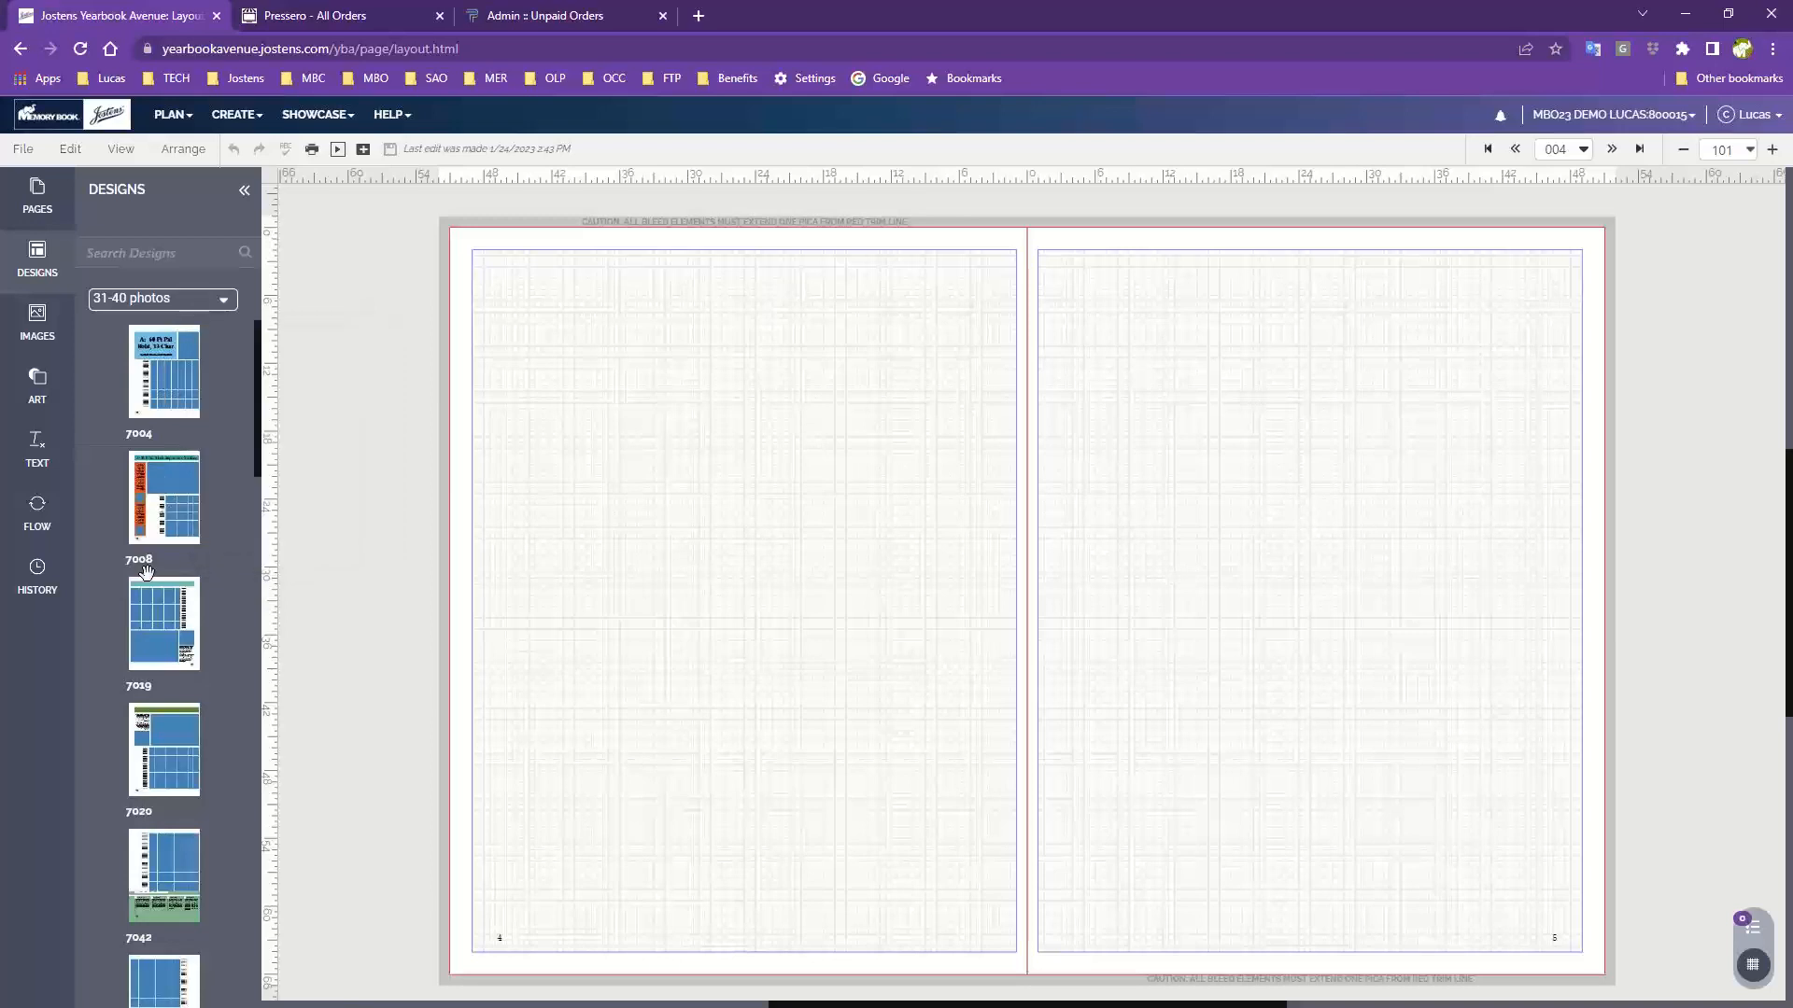
scroll(147, 571, "down", 7)
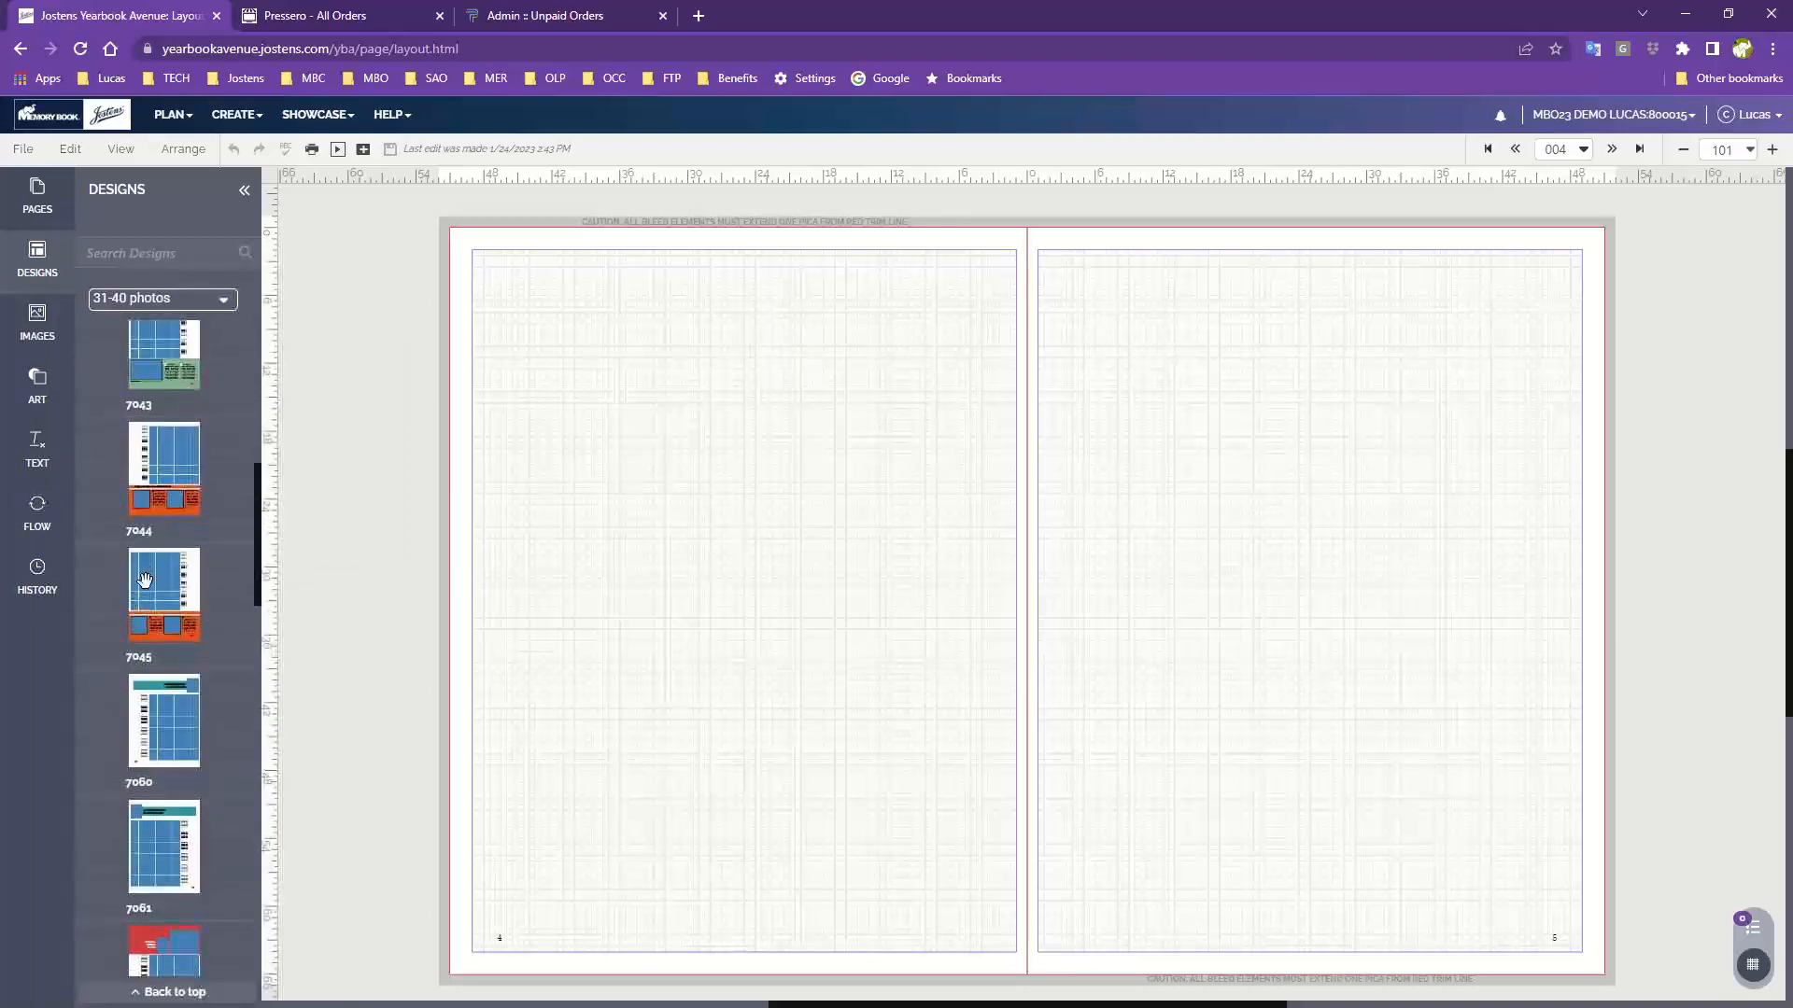
scroll(145, 579, "down", 2)
mouse_move(168, 542)
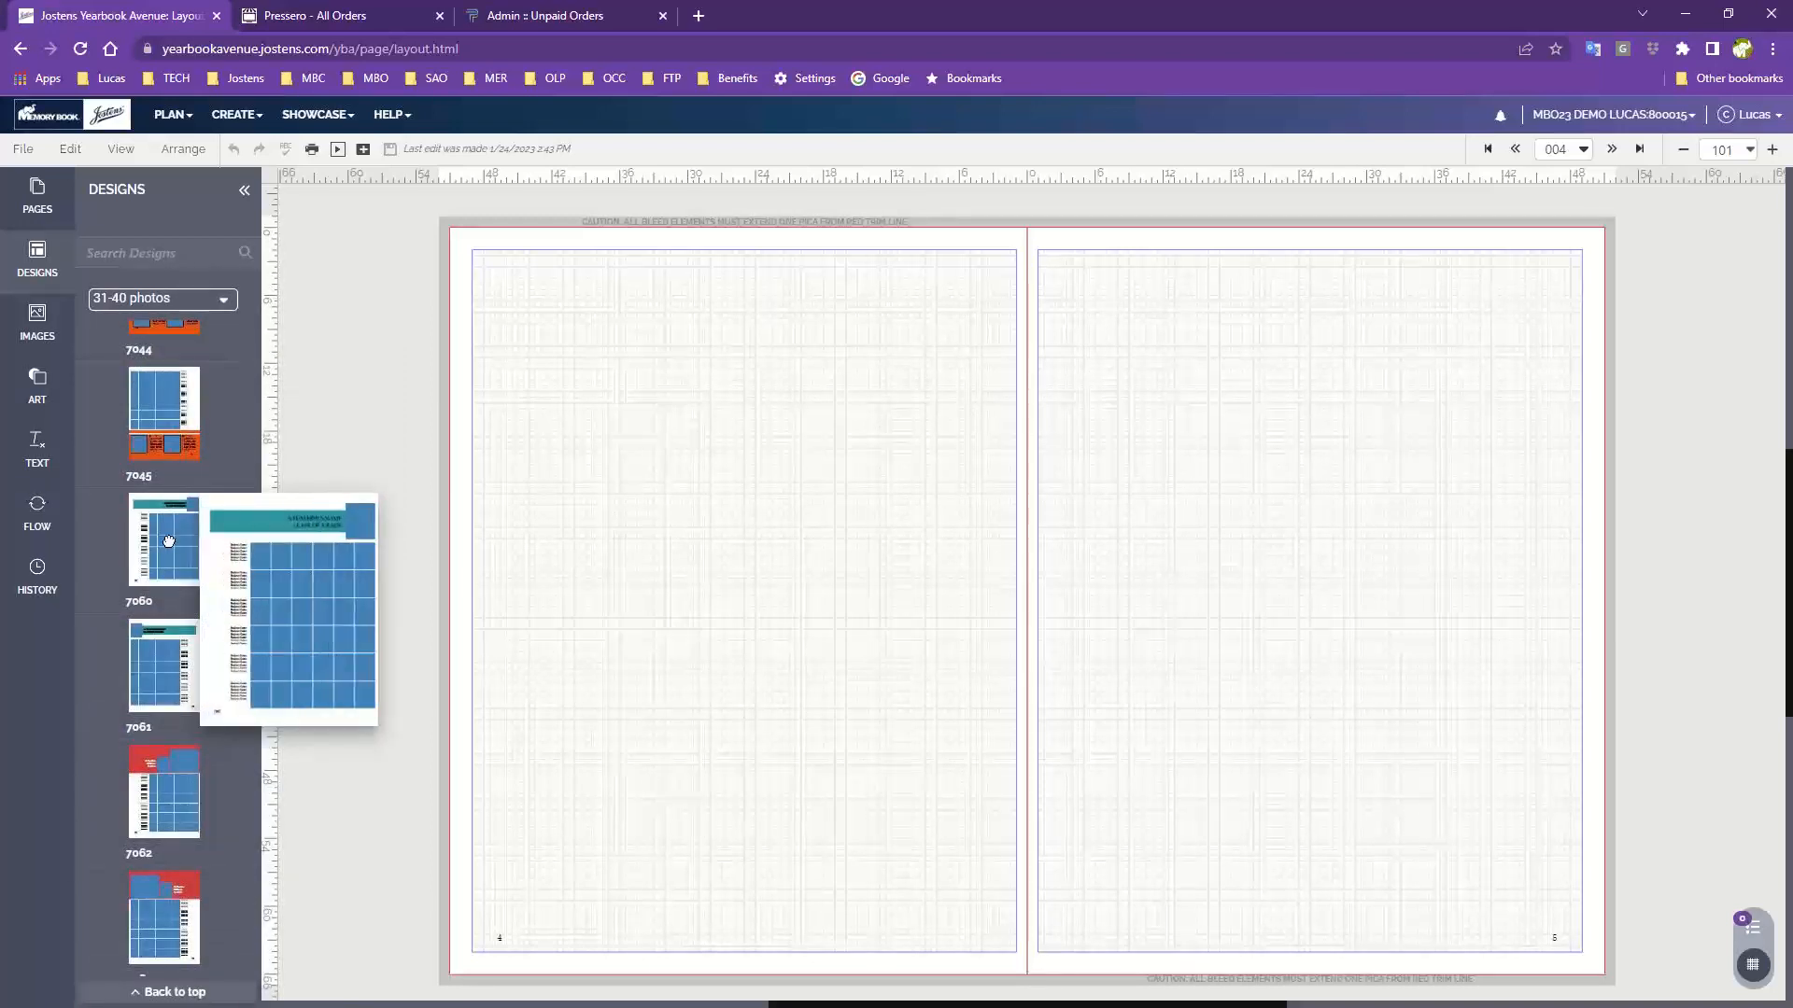
scroll(169, 541, "down", 4)
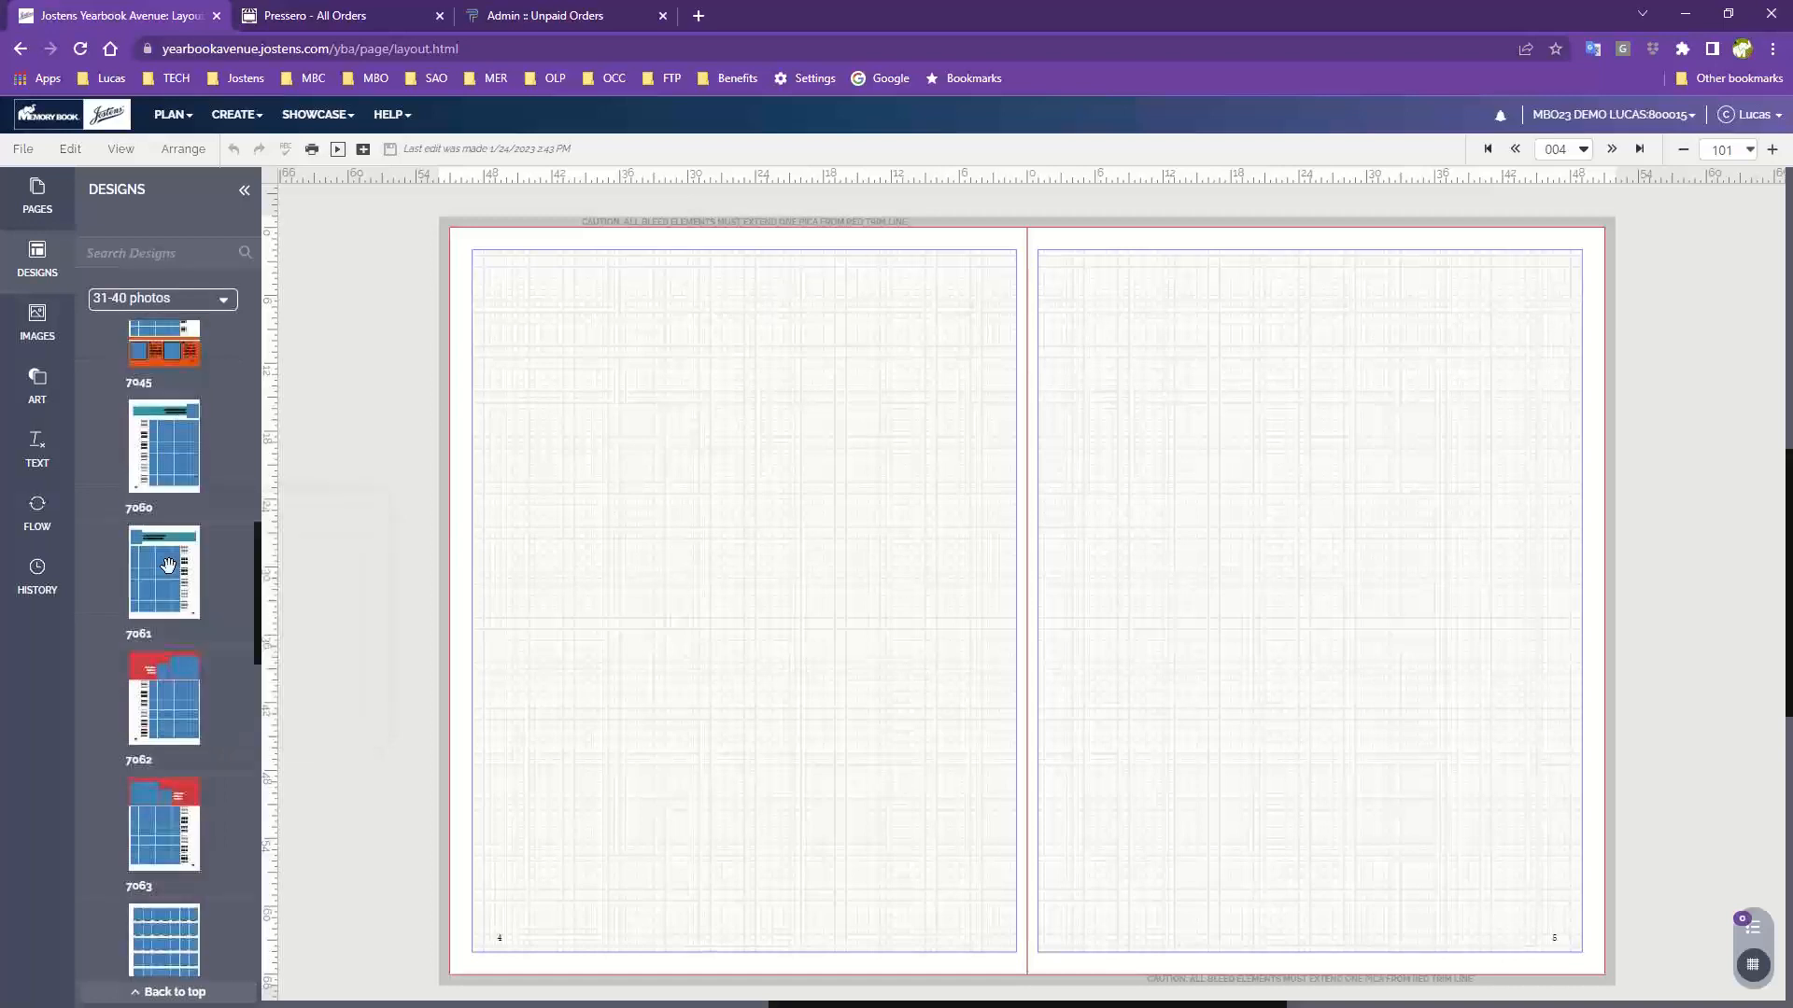
mouse_move(169, 597)
scroll(168, 602, "down", 5)
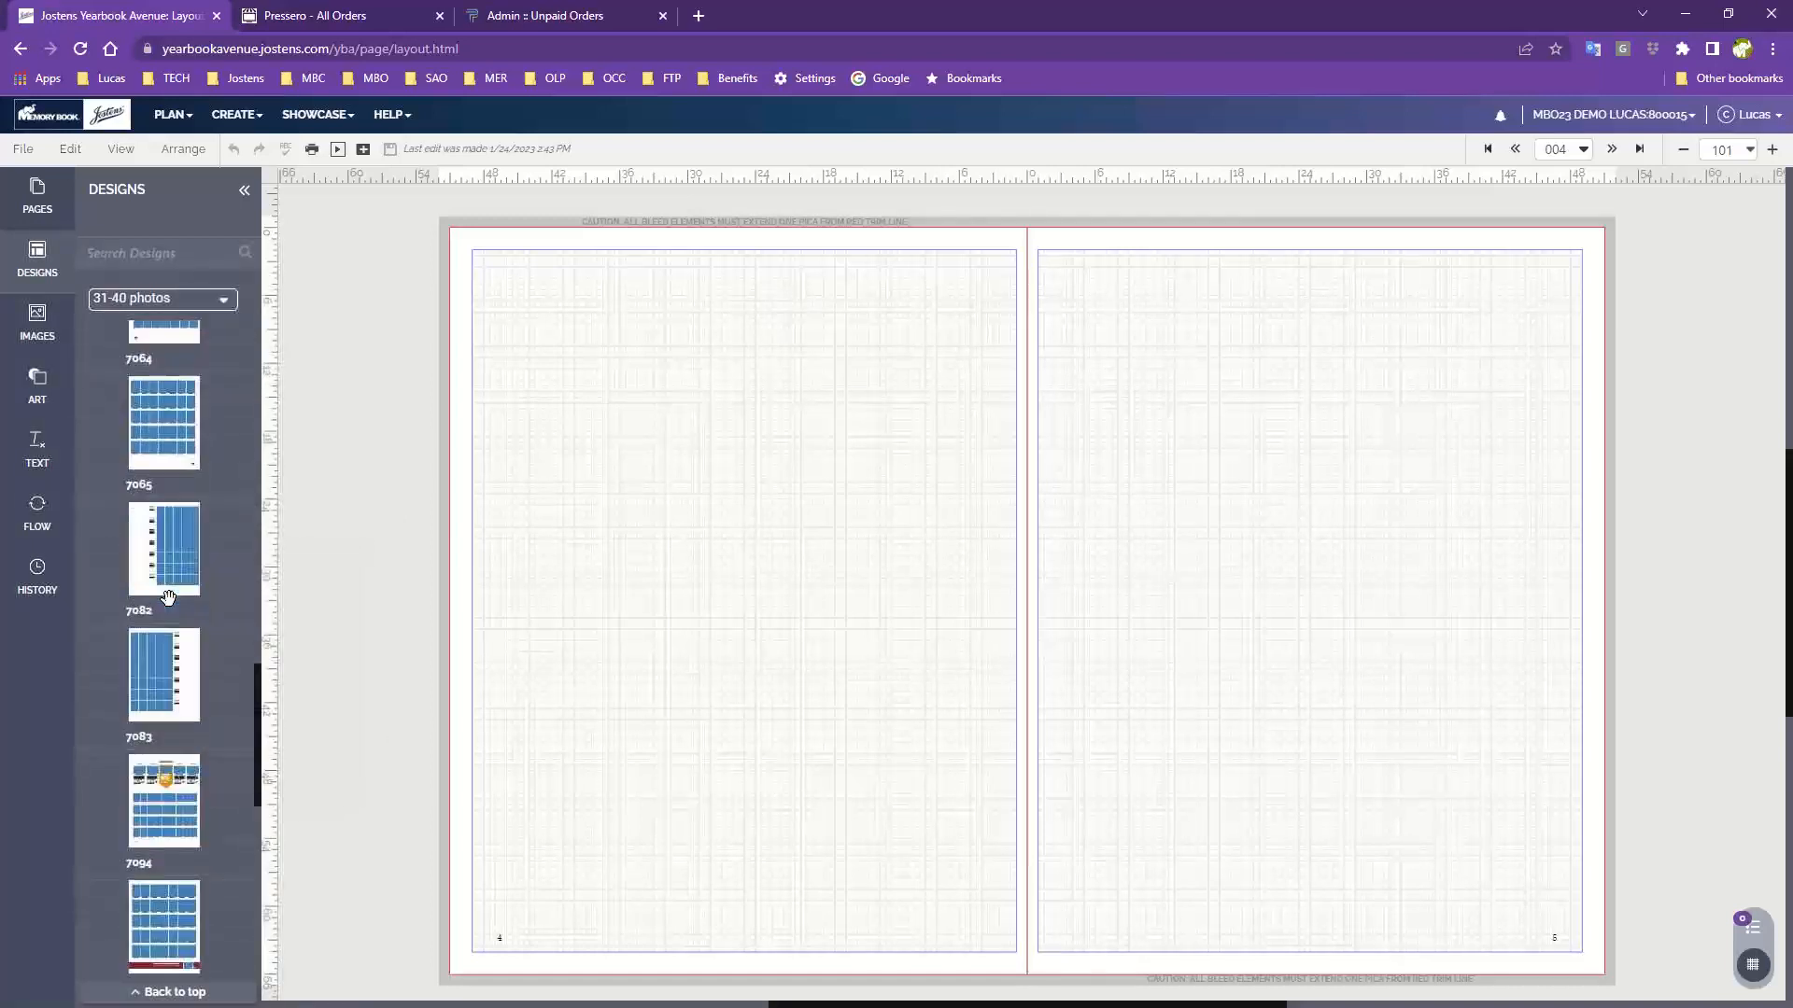
scroll(180, 560, "down", 4)
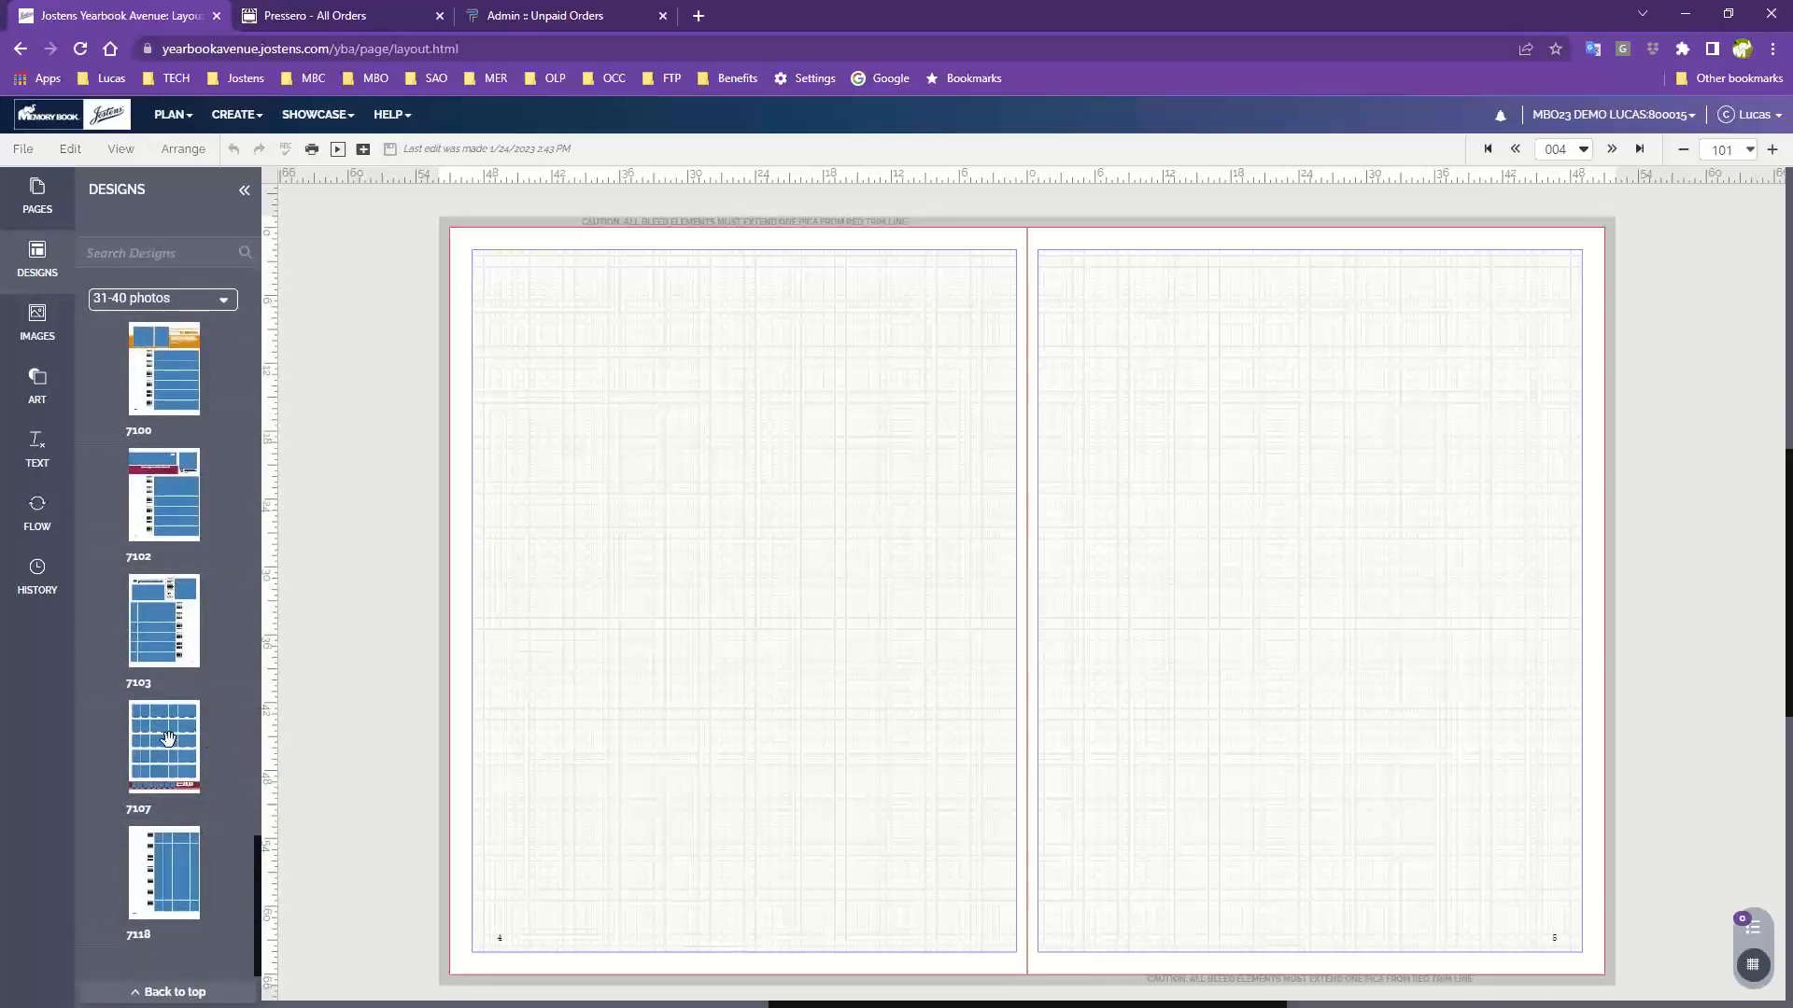
left_click_drag(163, 743, 749, 608)
left_click(931, 624)
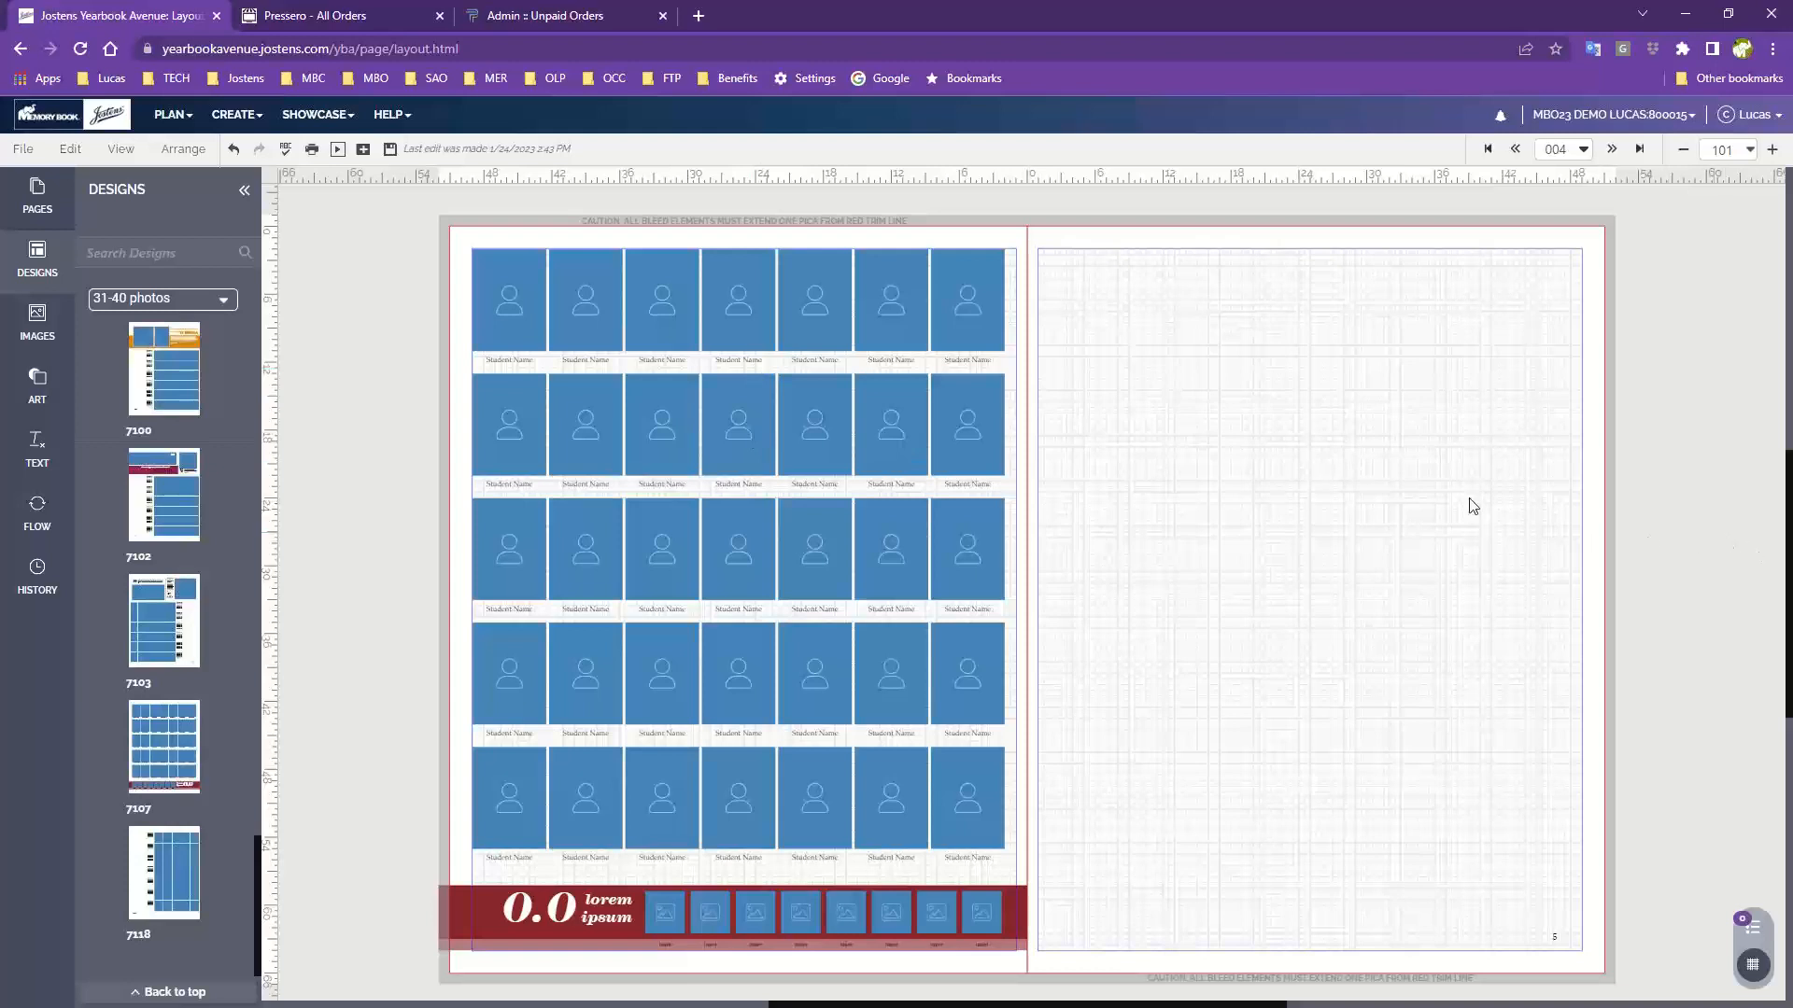
Step: Open the image flow settings and choose the first class folder as the portrait category
left_click(34, 534)
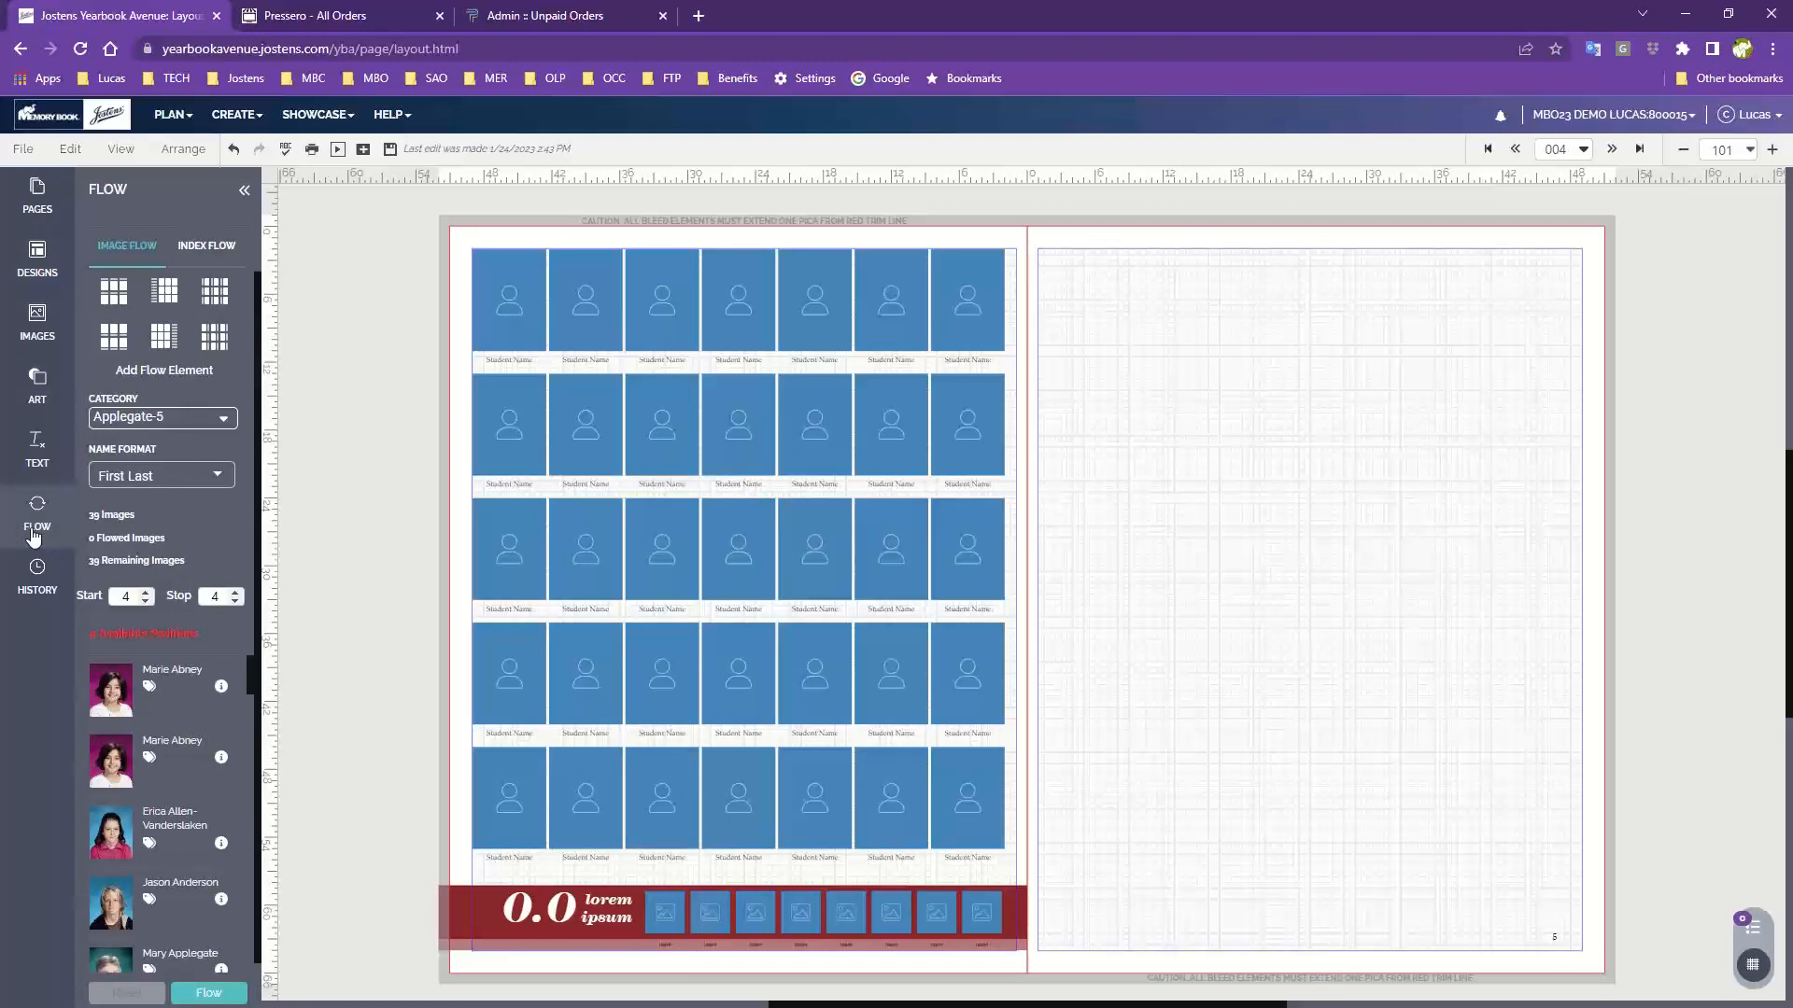
left_click(134, 424)
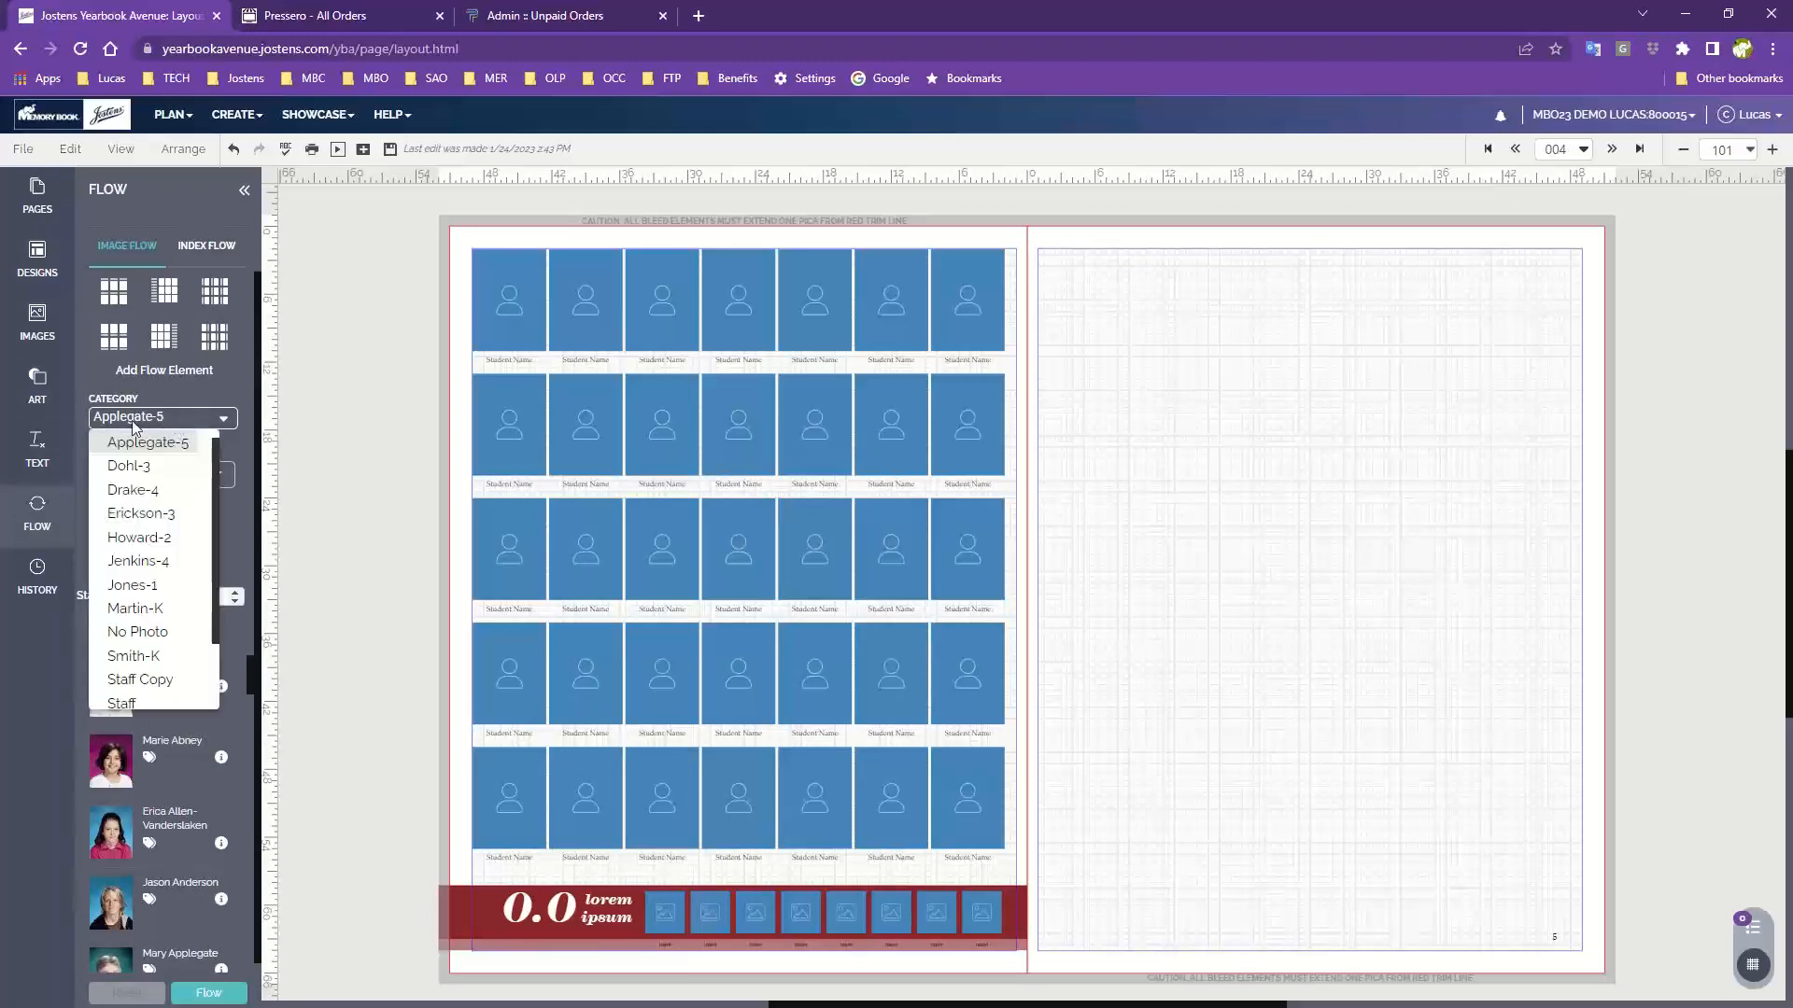
left_click(168, 452)
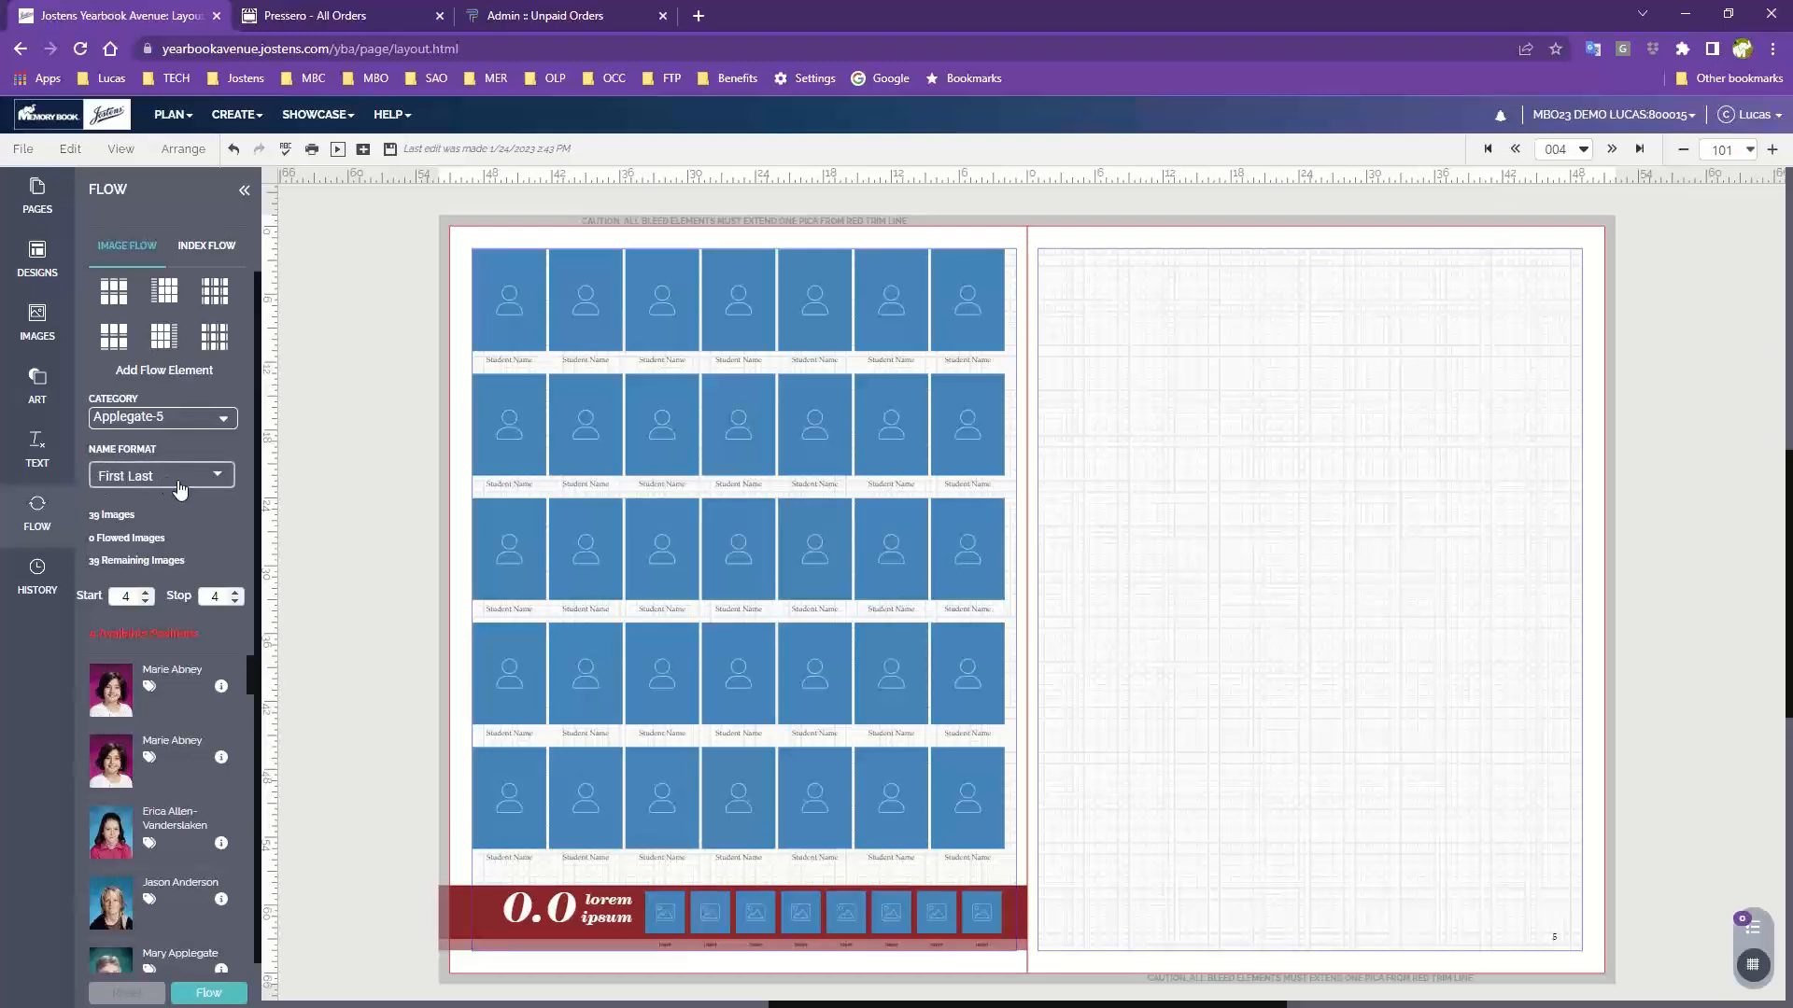
Step: Try the Last First name format for the portraits, and set it back to First Last
left_click(183, 481)
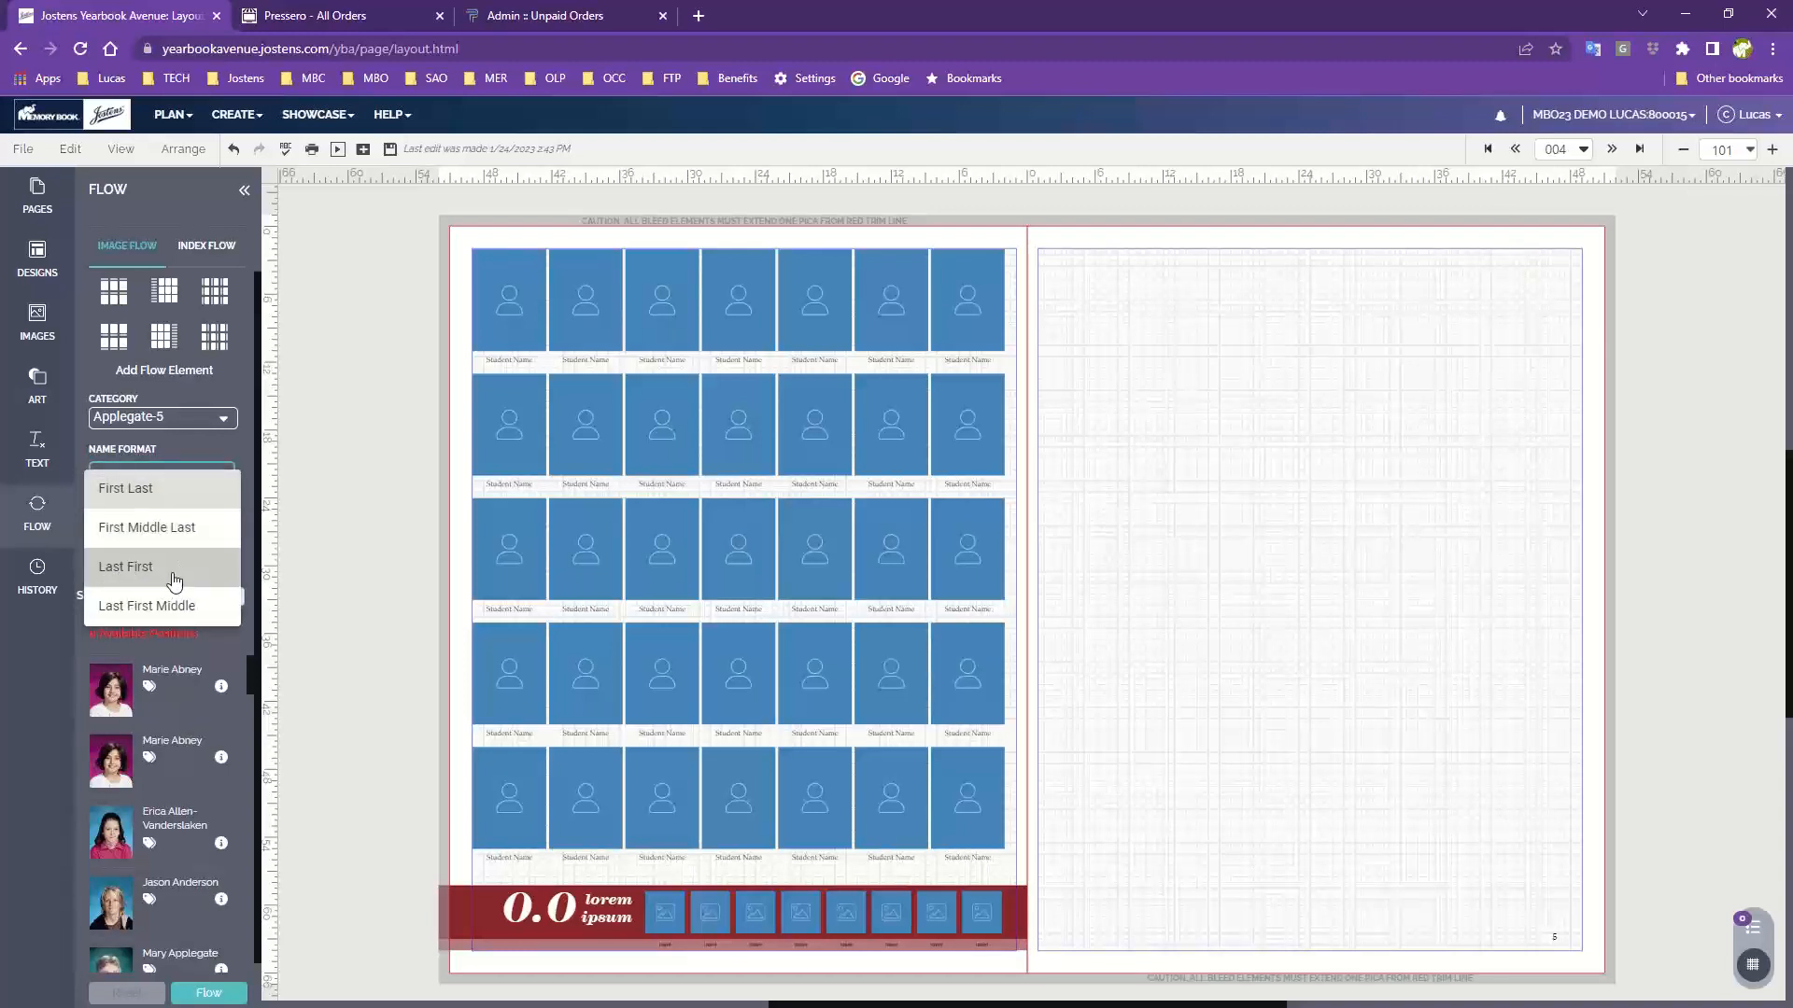
left_click(174, 579)
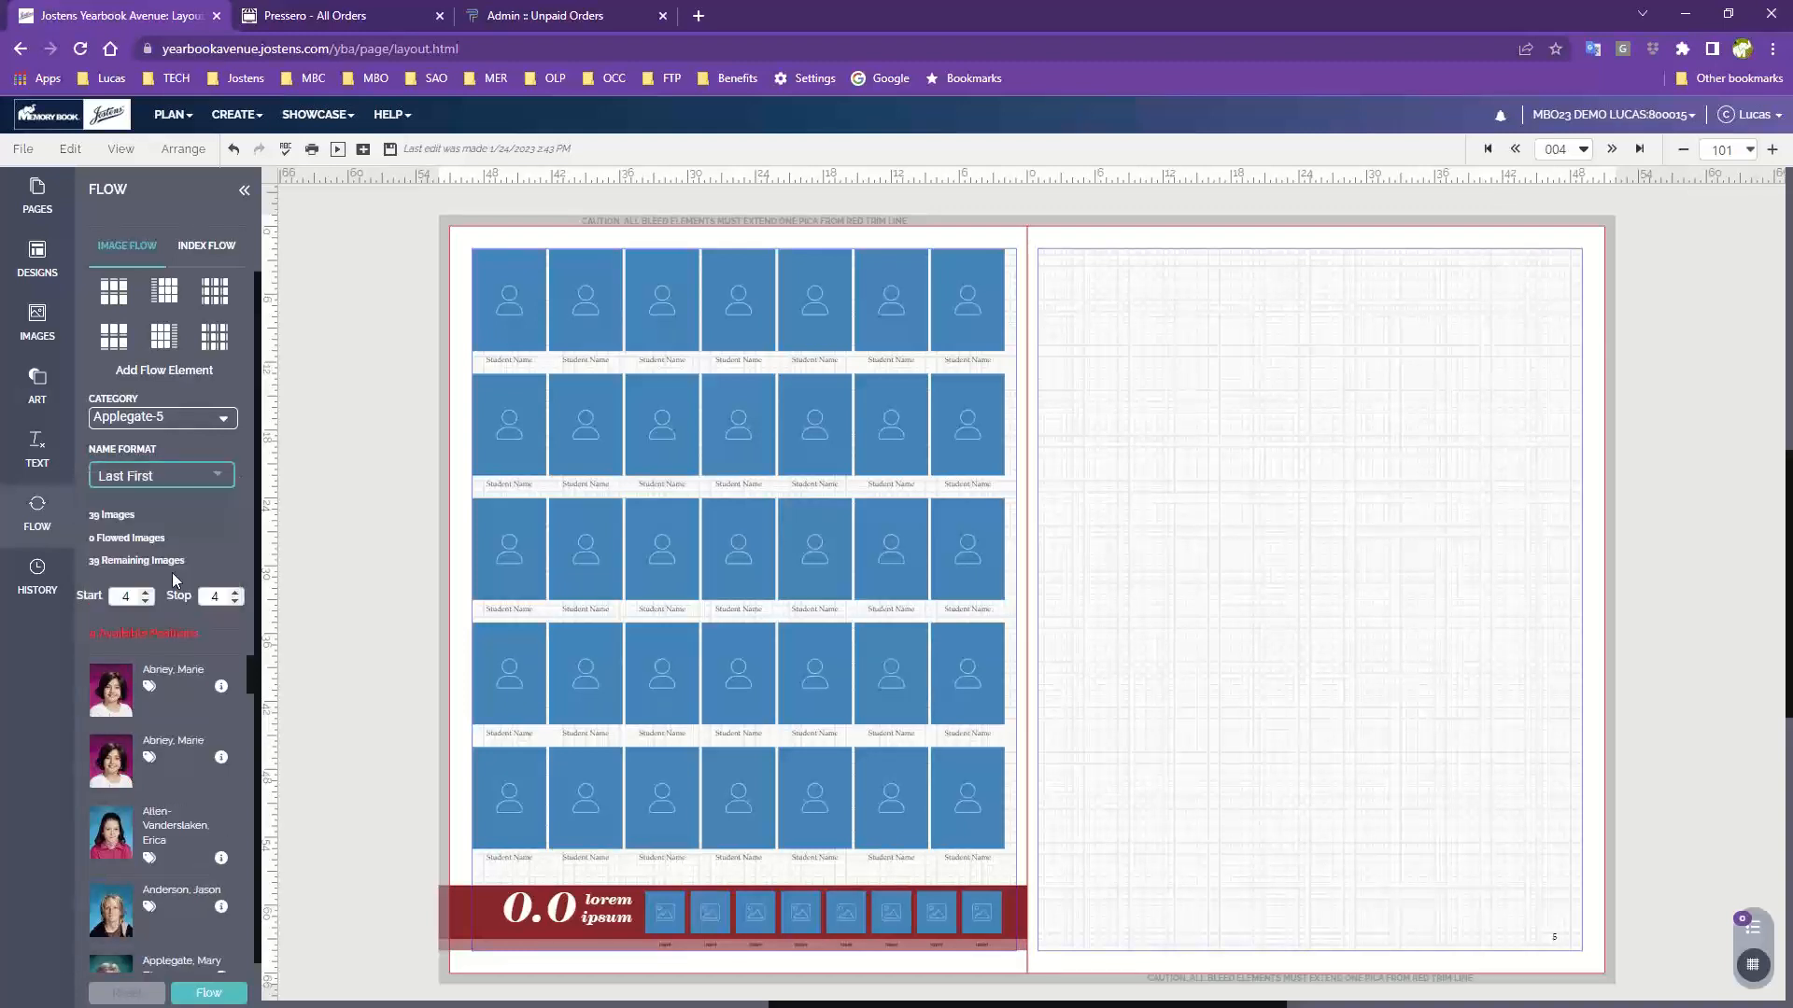
left_click(179, 480)
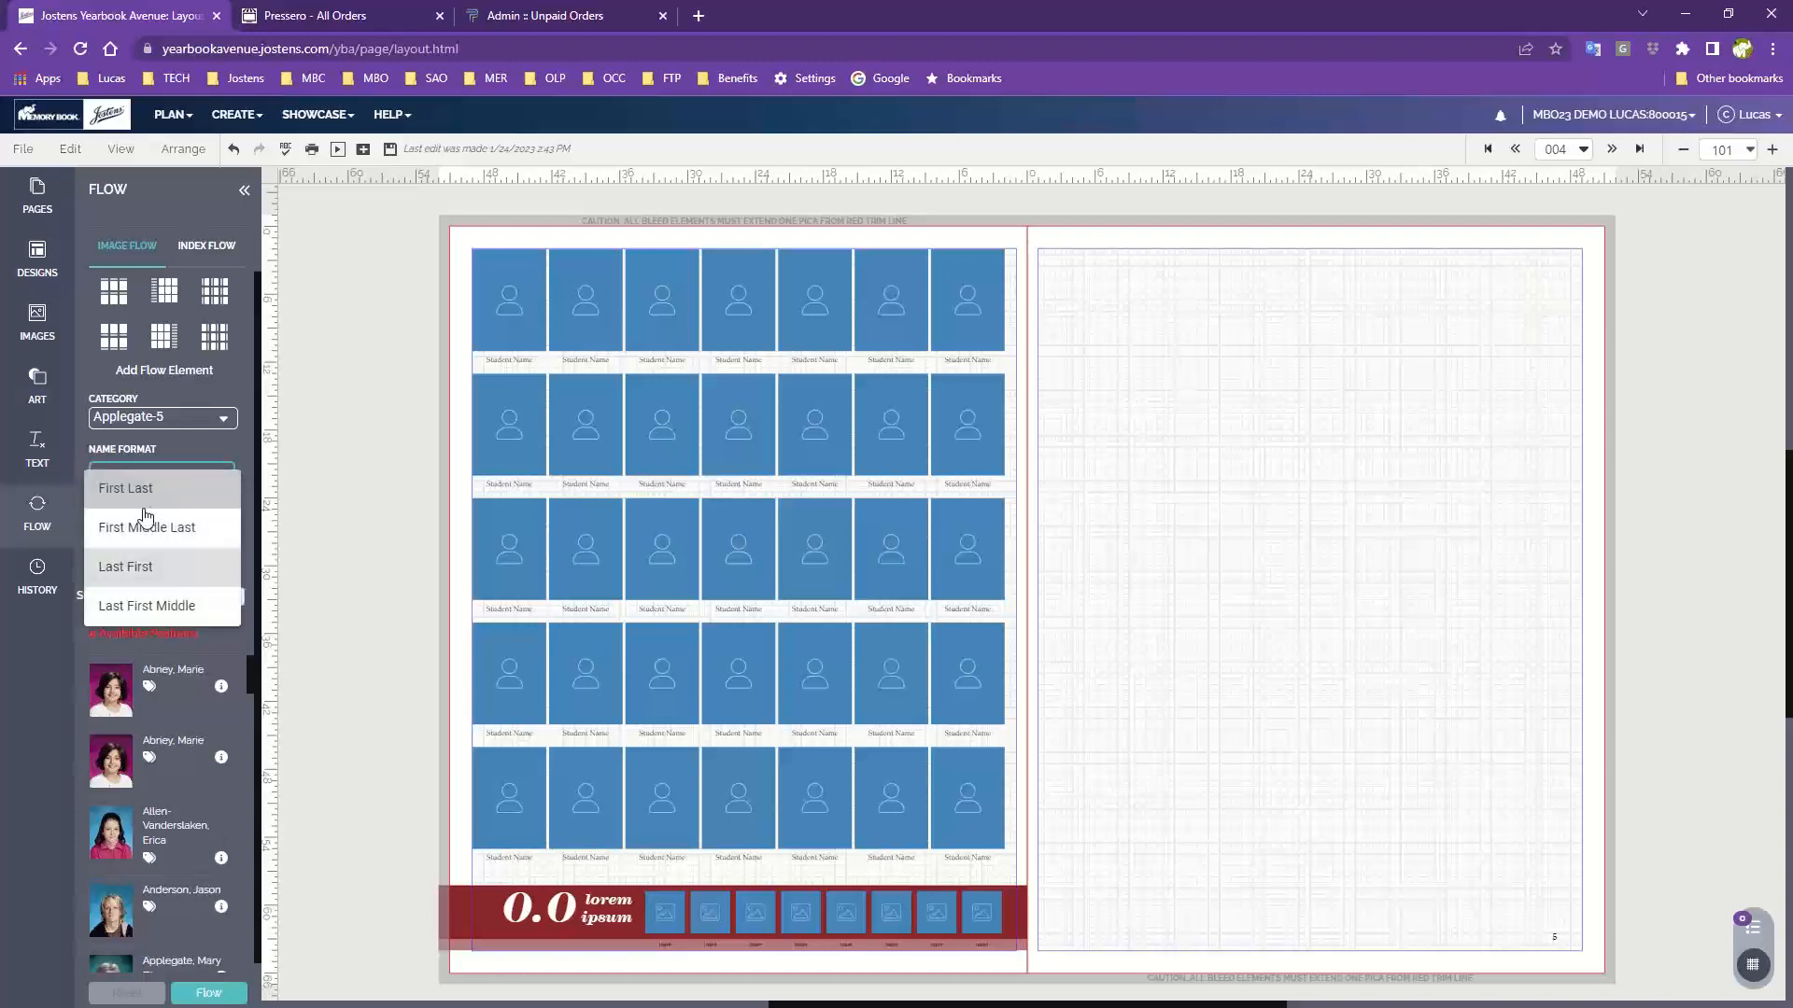
left_click(143, 504)
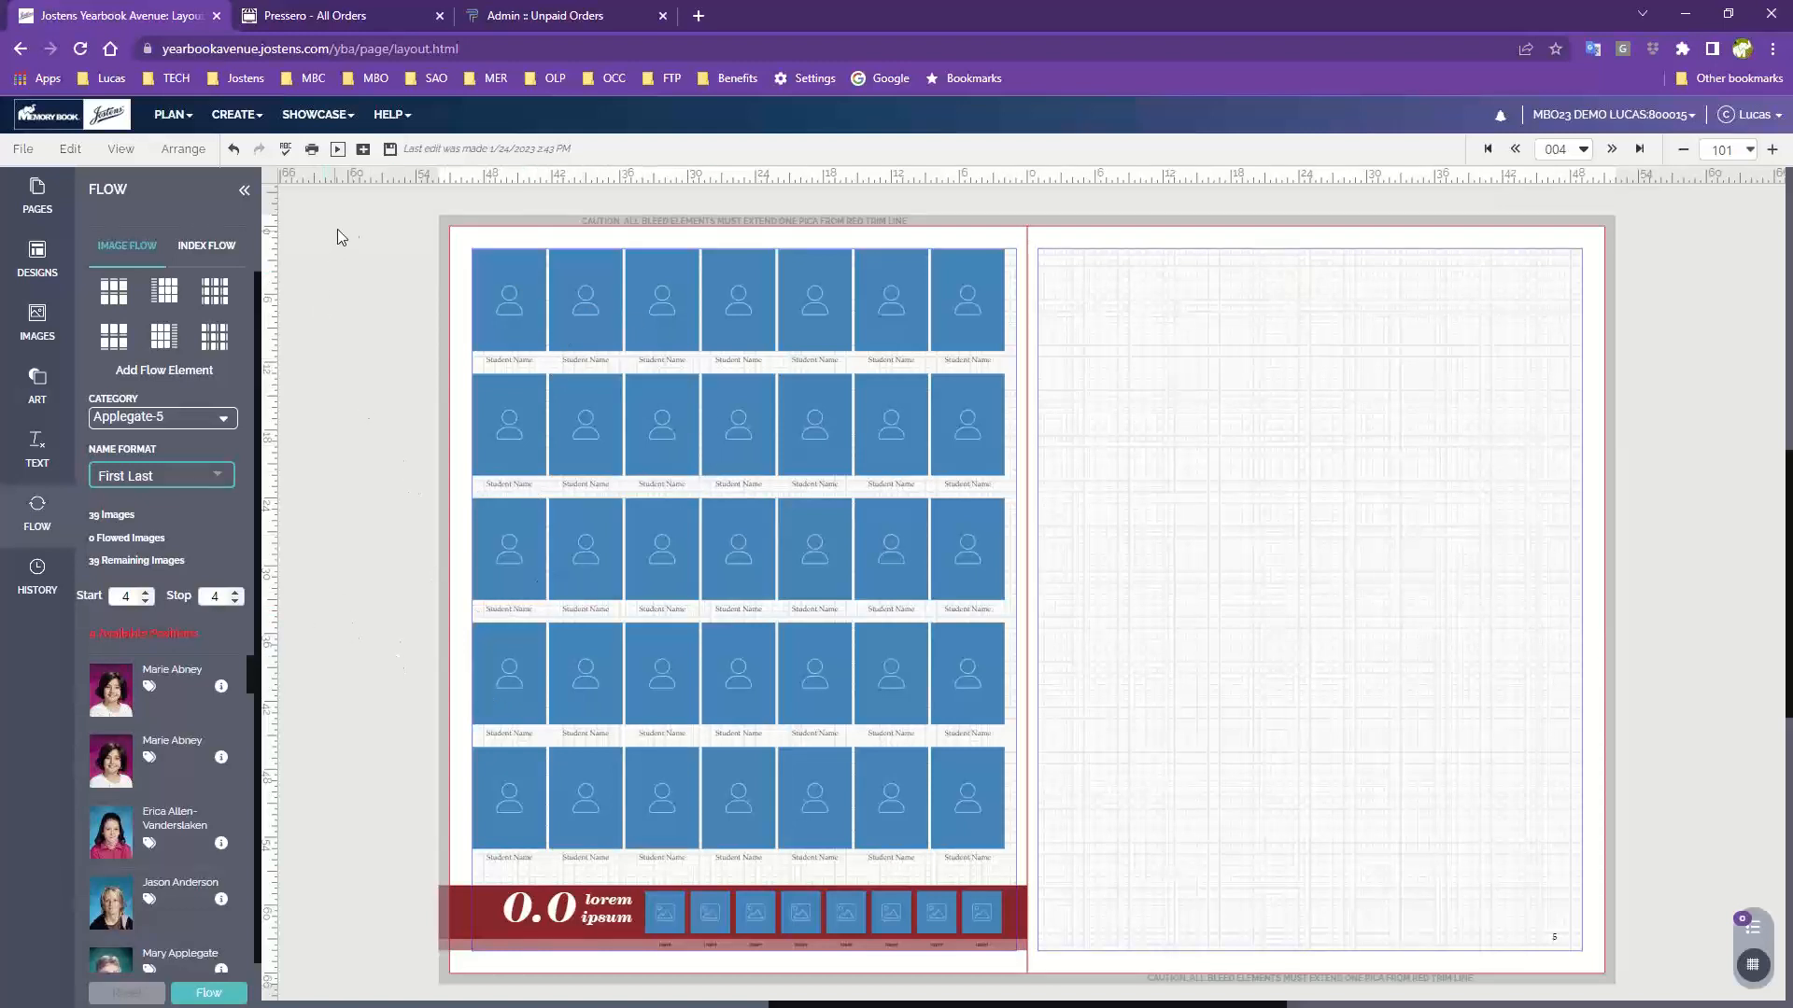
Step: Save the spread and select the portrait grid on page 4
left_click(390, 149)
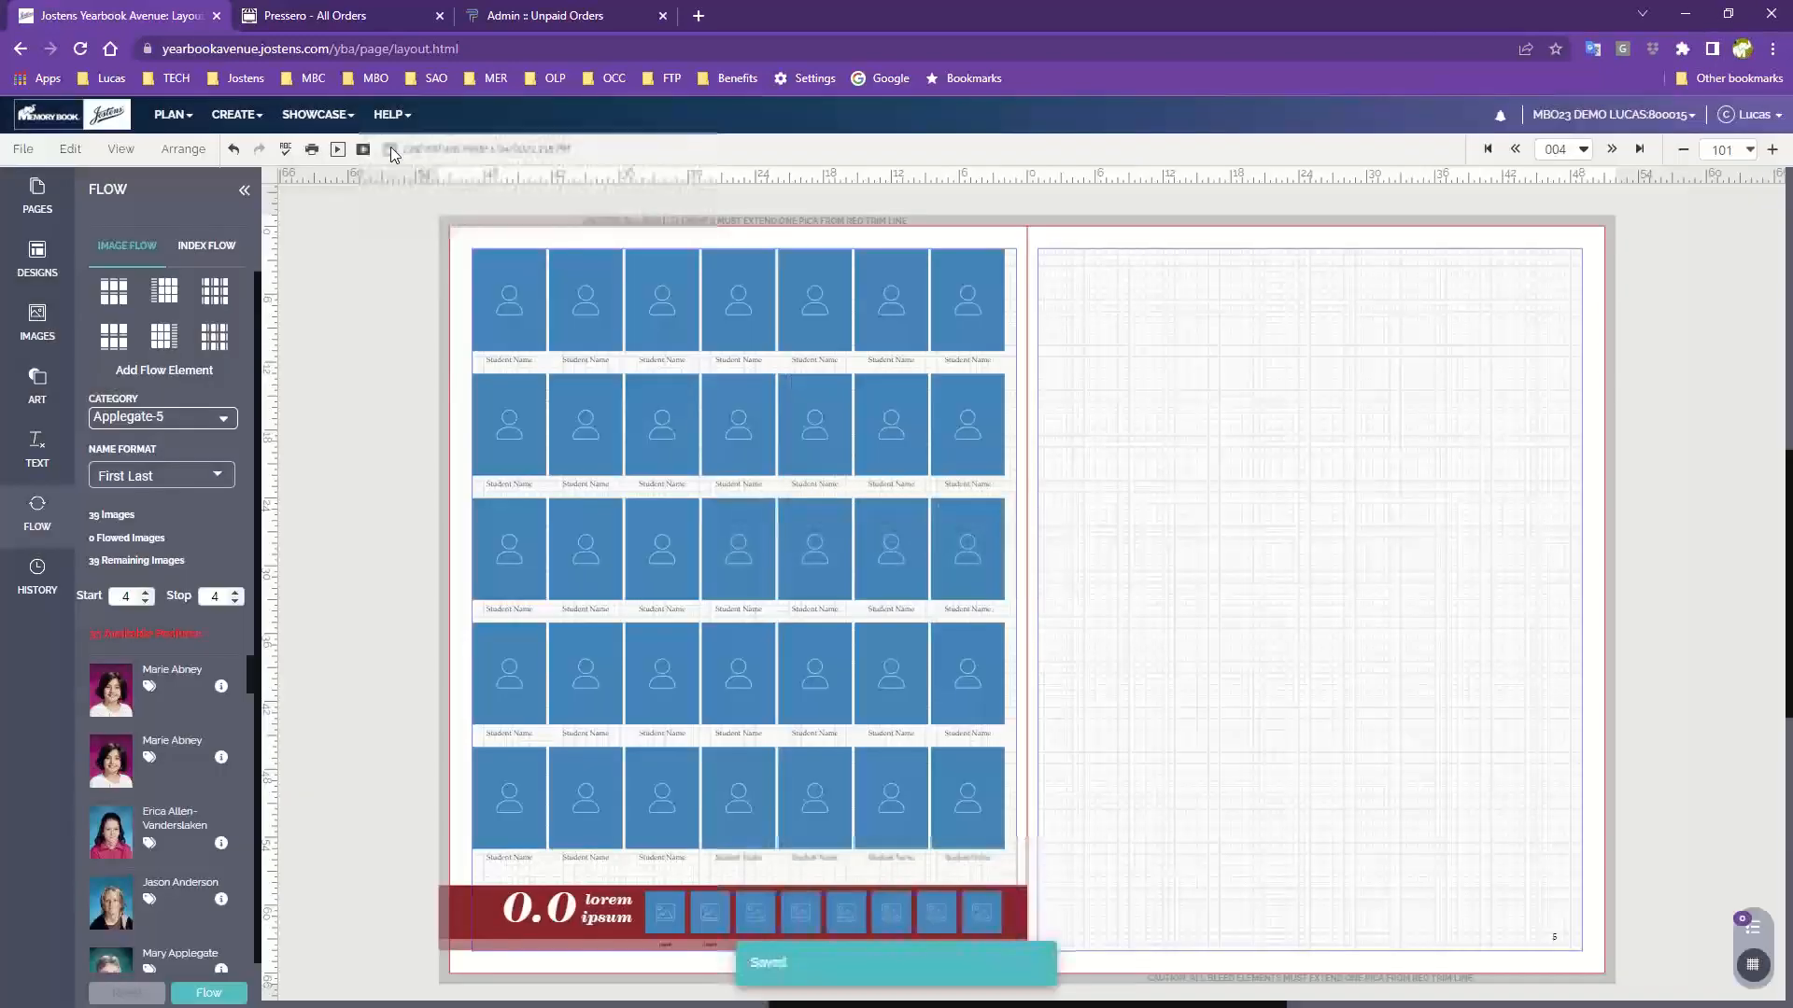
left_click(611, 615)
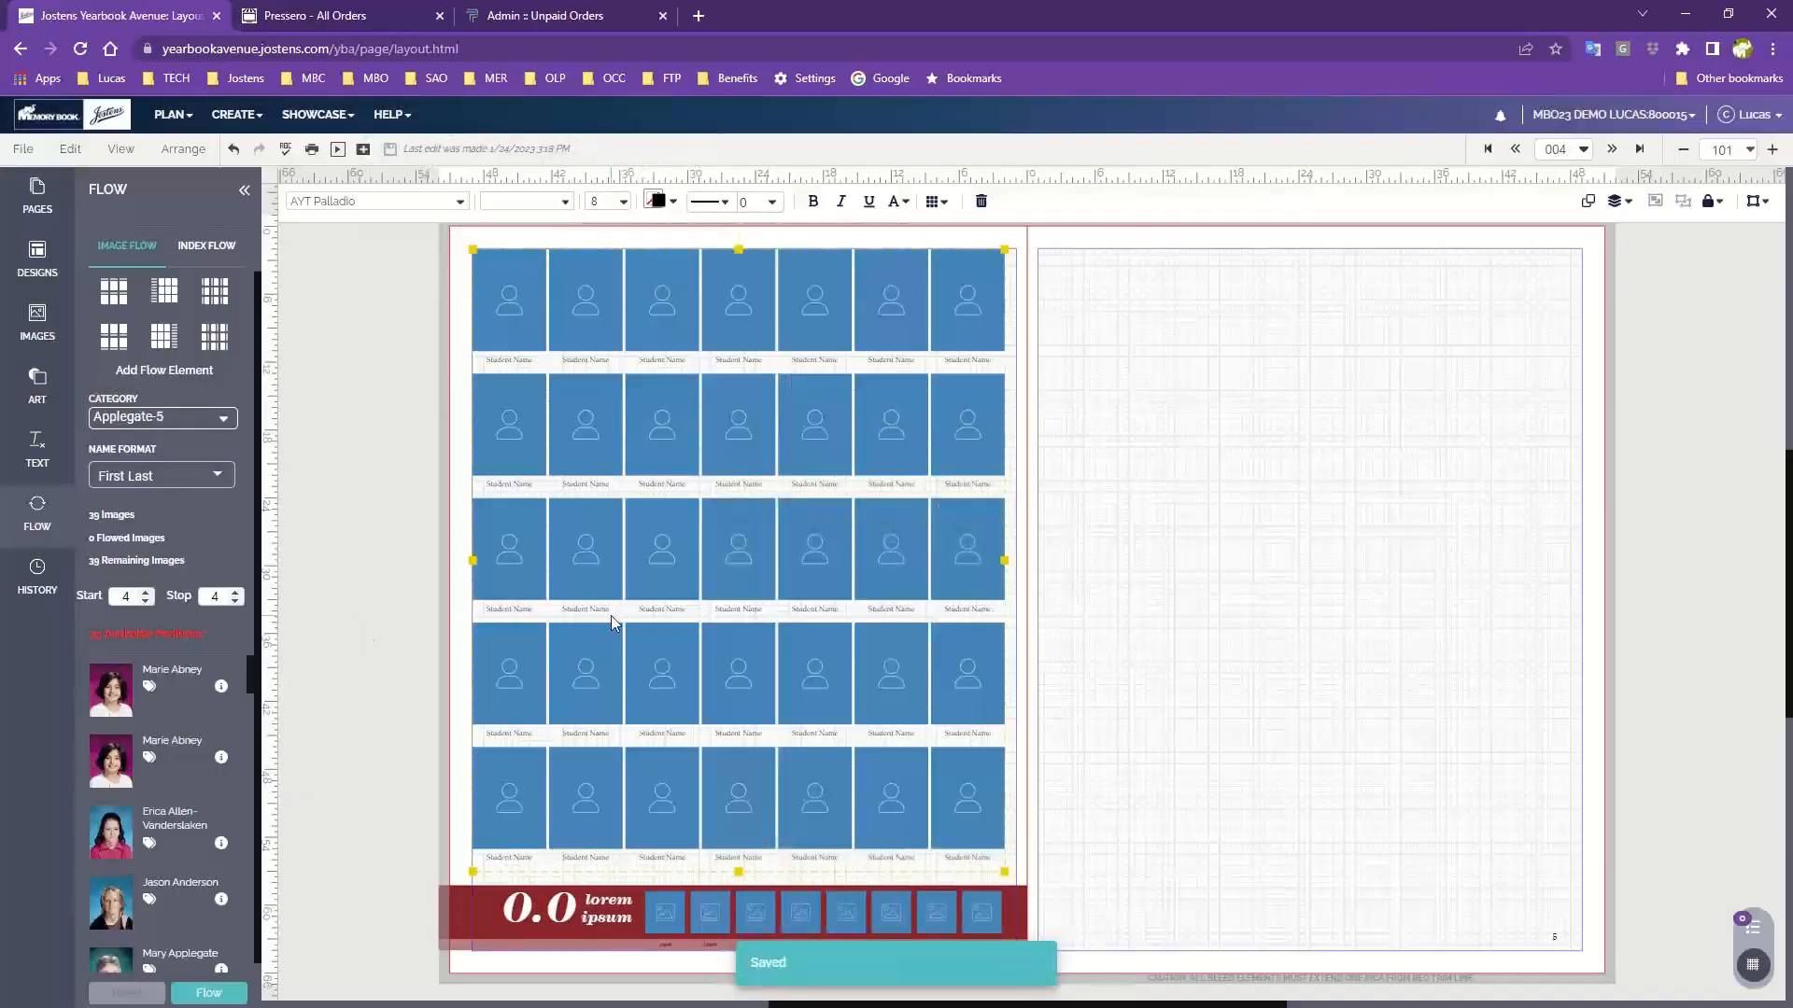
Step: Browse the 31-40 photo designs and try design 7099 on page 4 without retaining the existing content
left_click(150, 634)
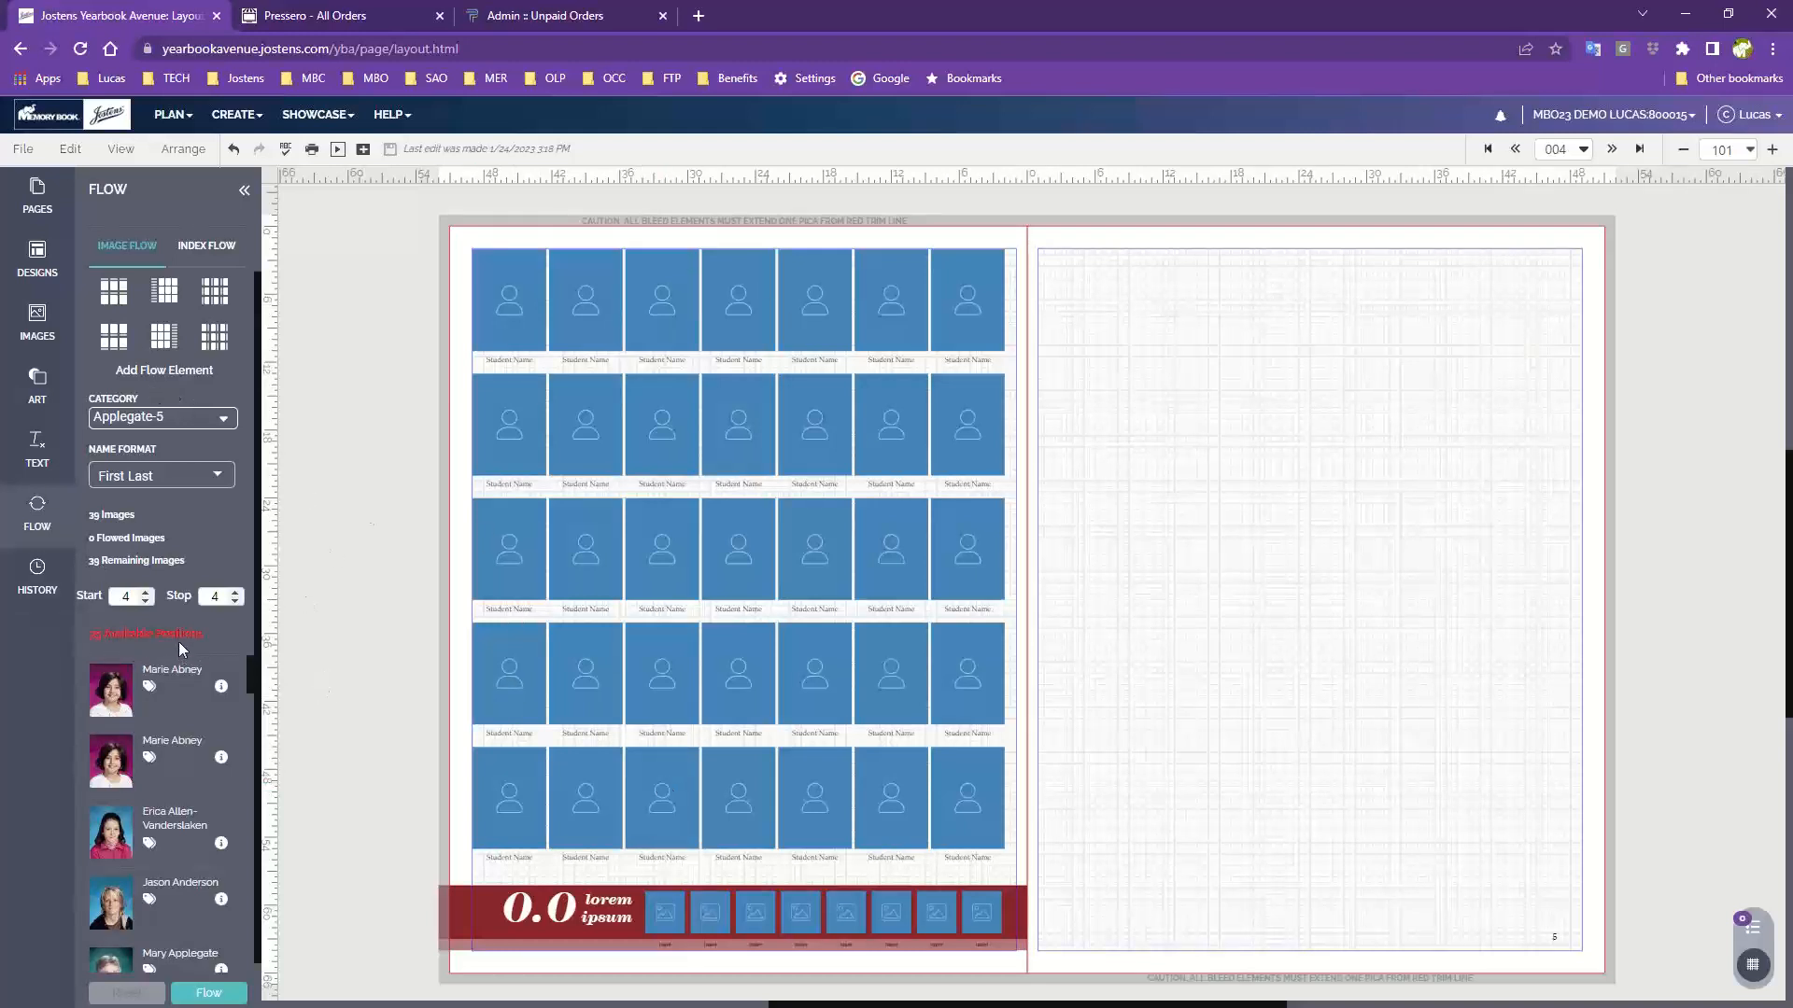
left_click(38, 257)
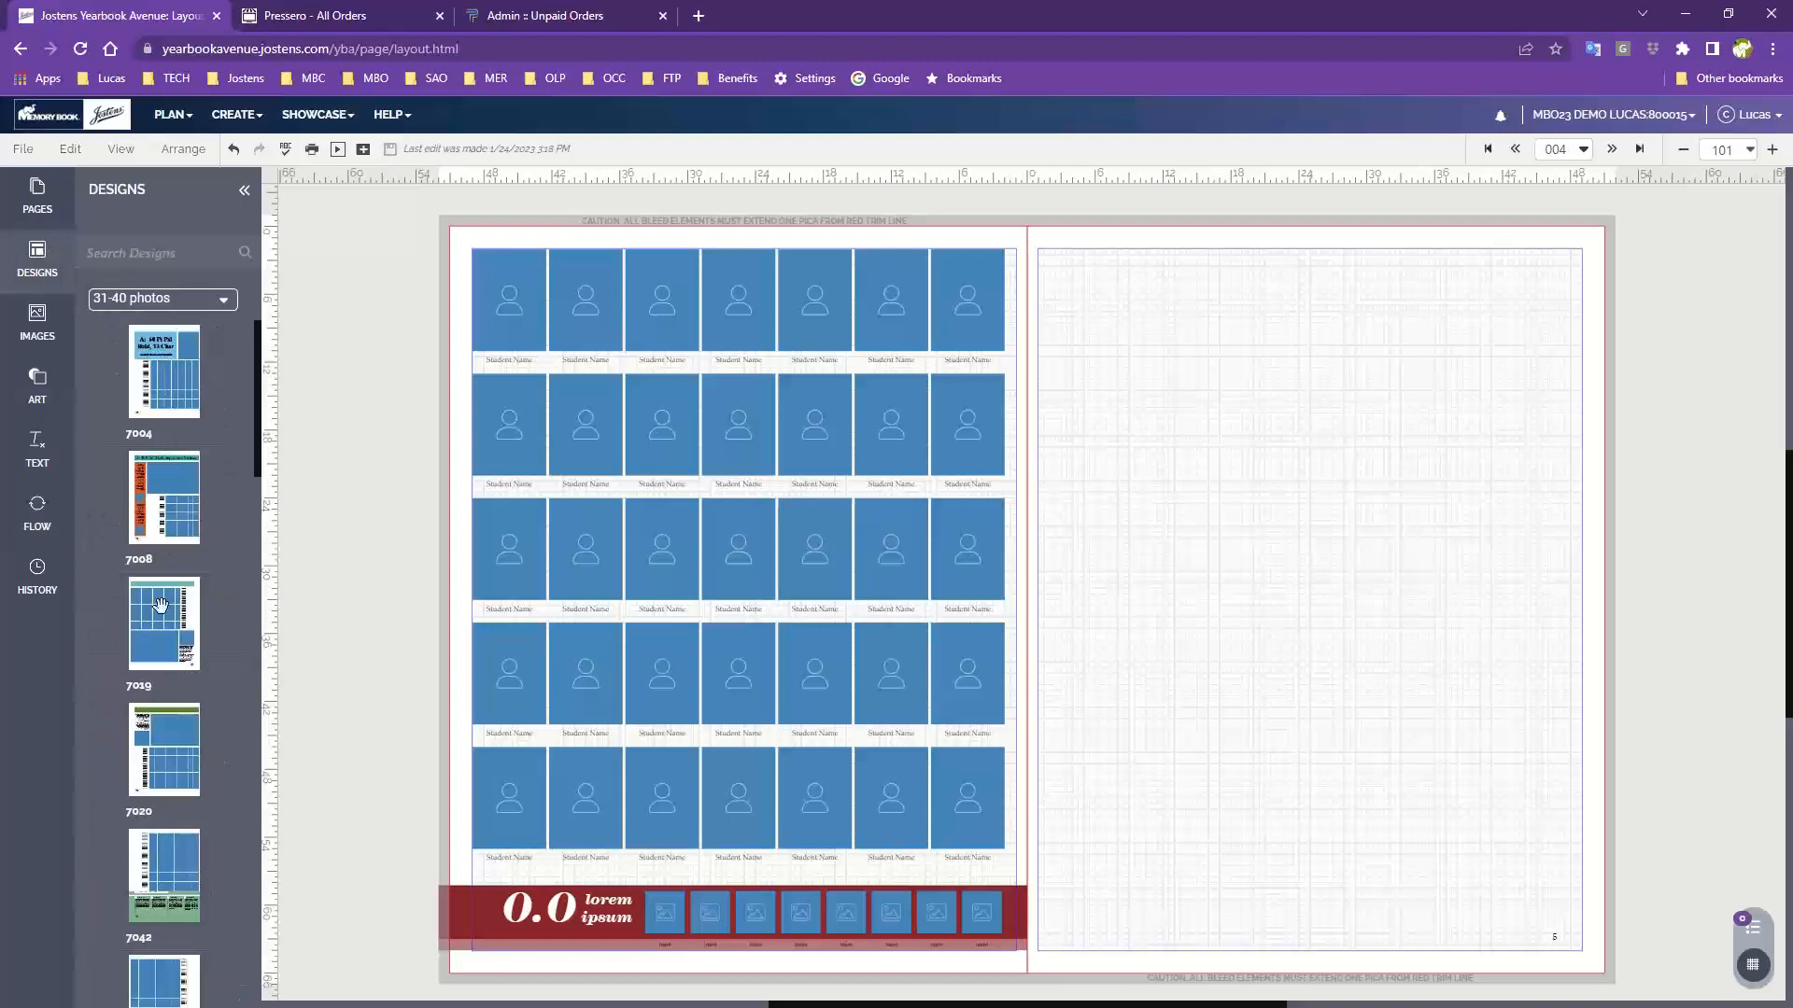
scroll(160, 624, "down", 3)
scroll(161, 624, "down", 5)
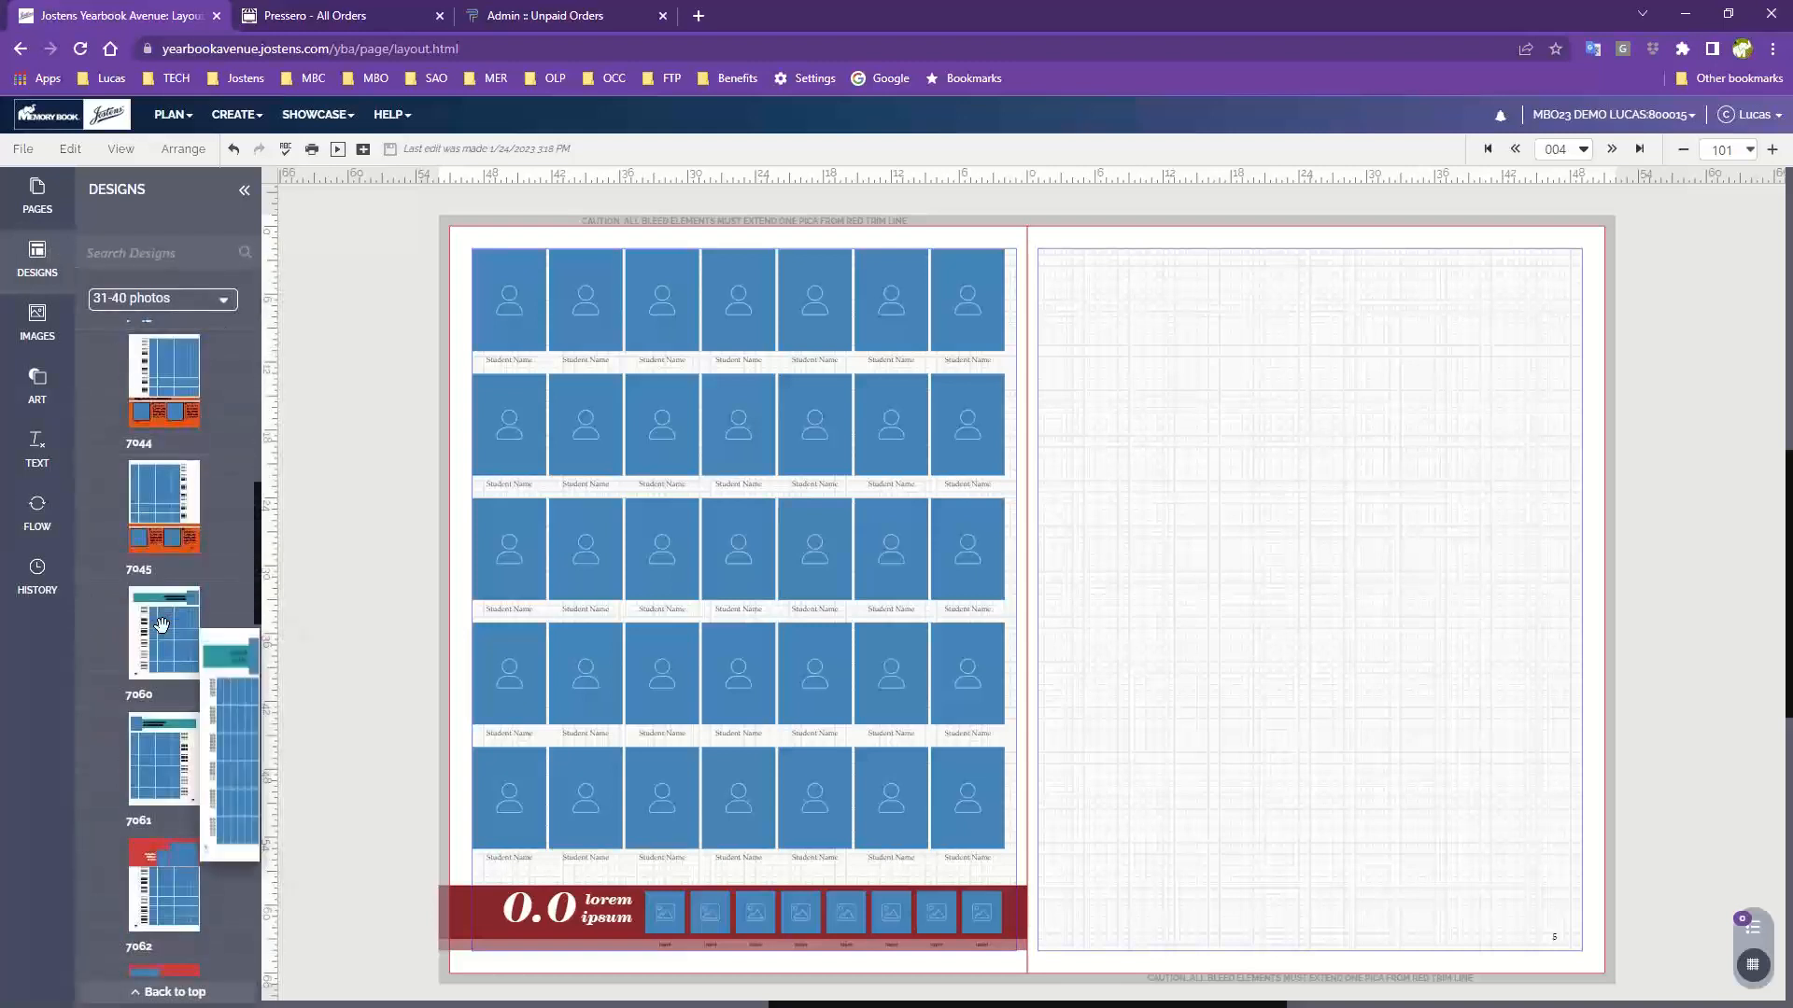
scroll(222, 720, "down", 5)
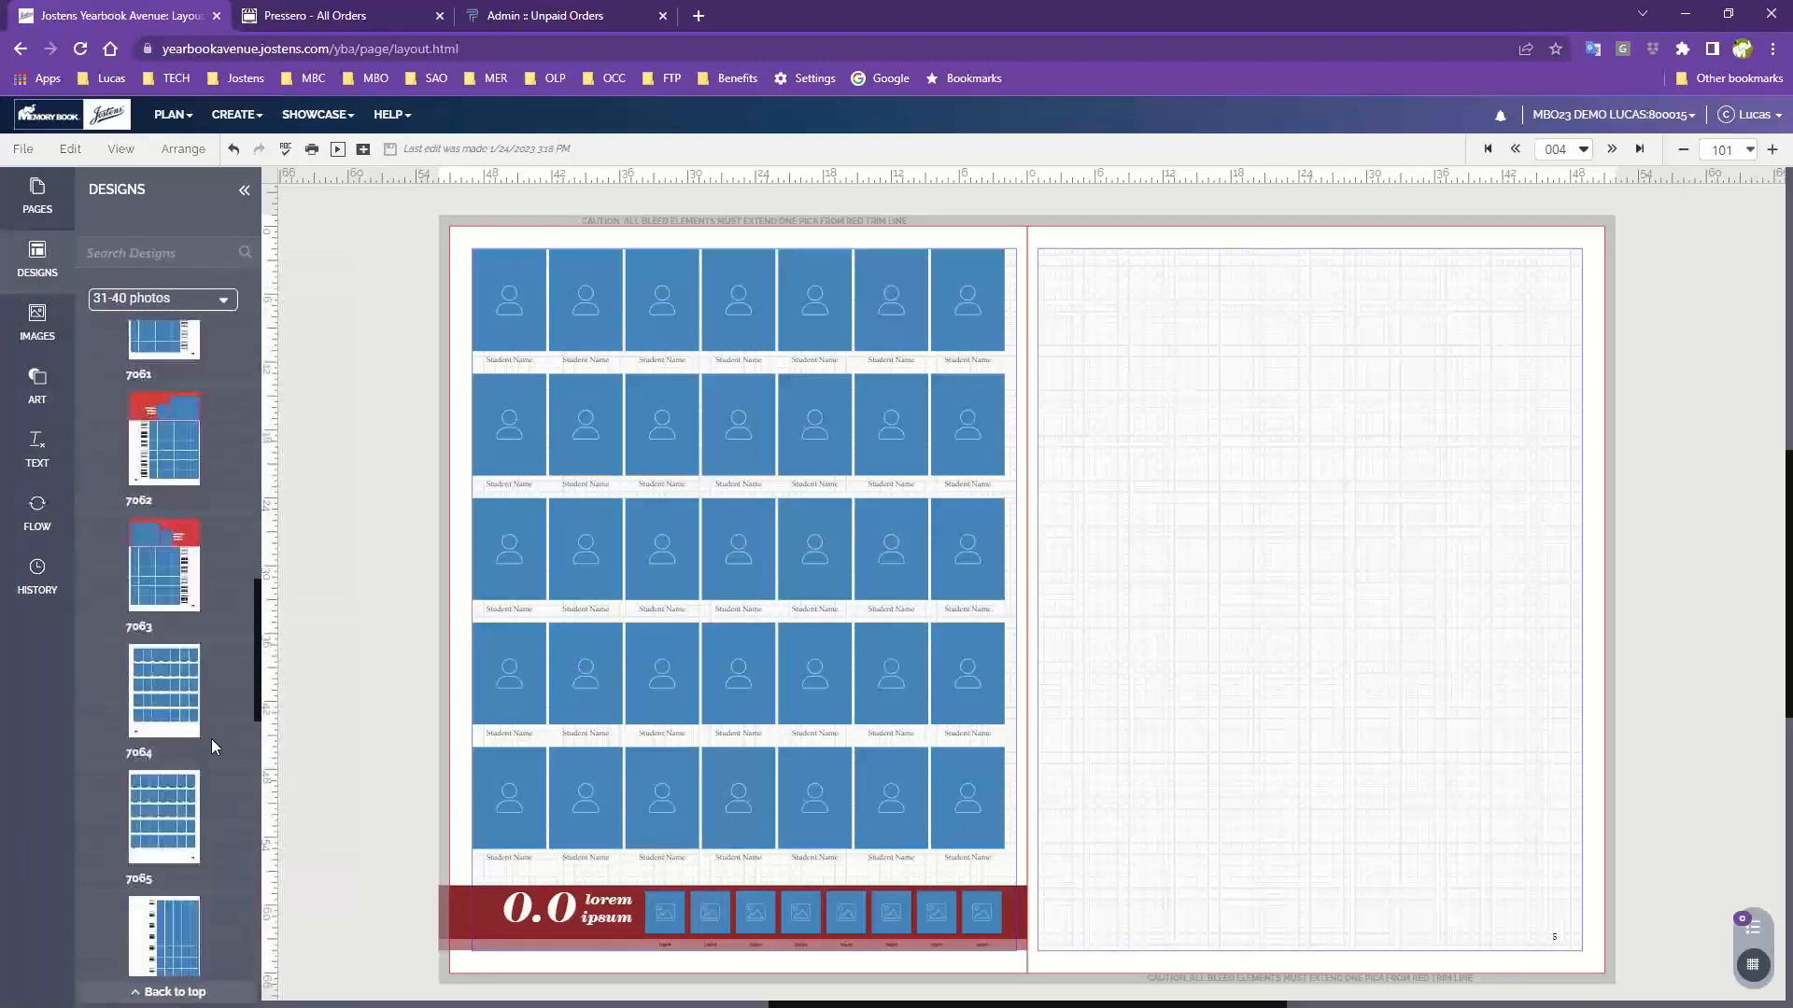
scroll(212, 744, "down", 5)
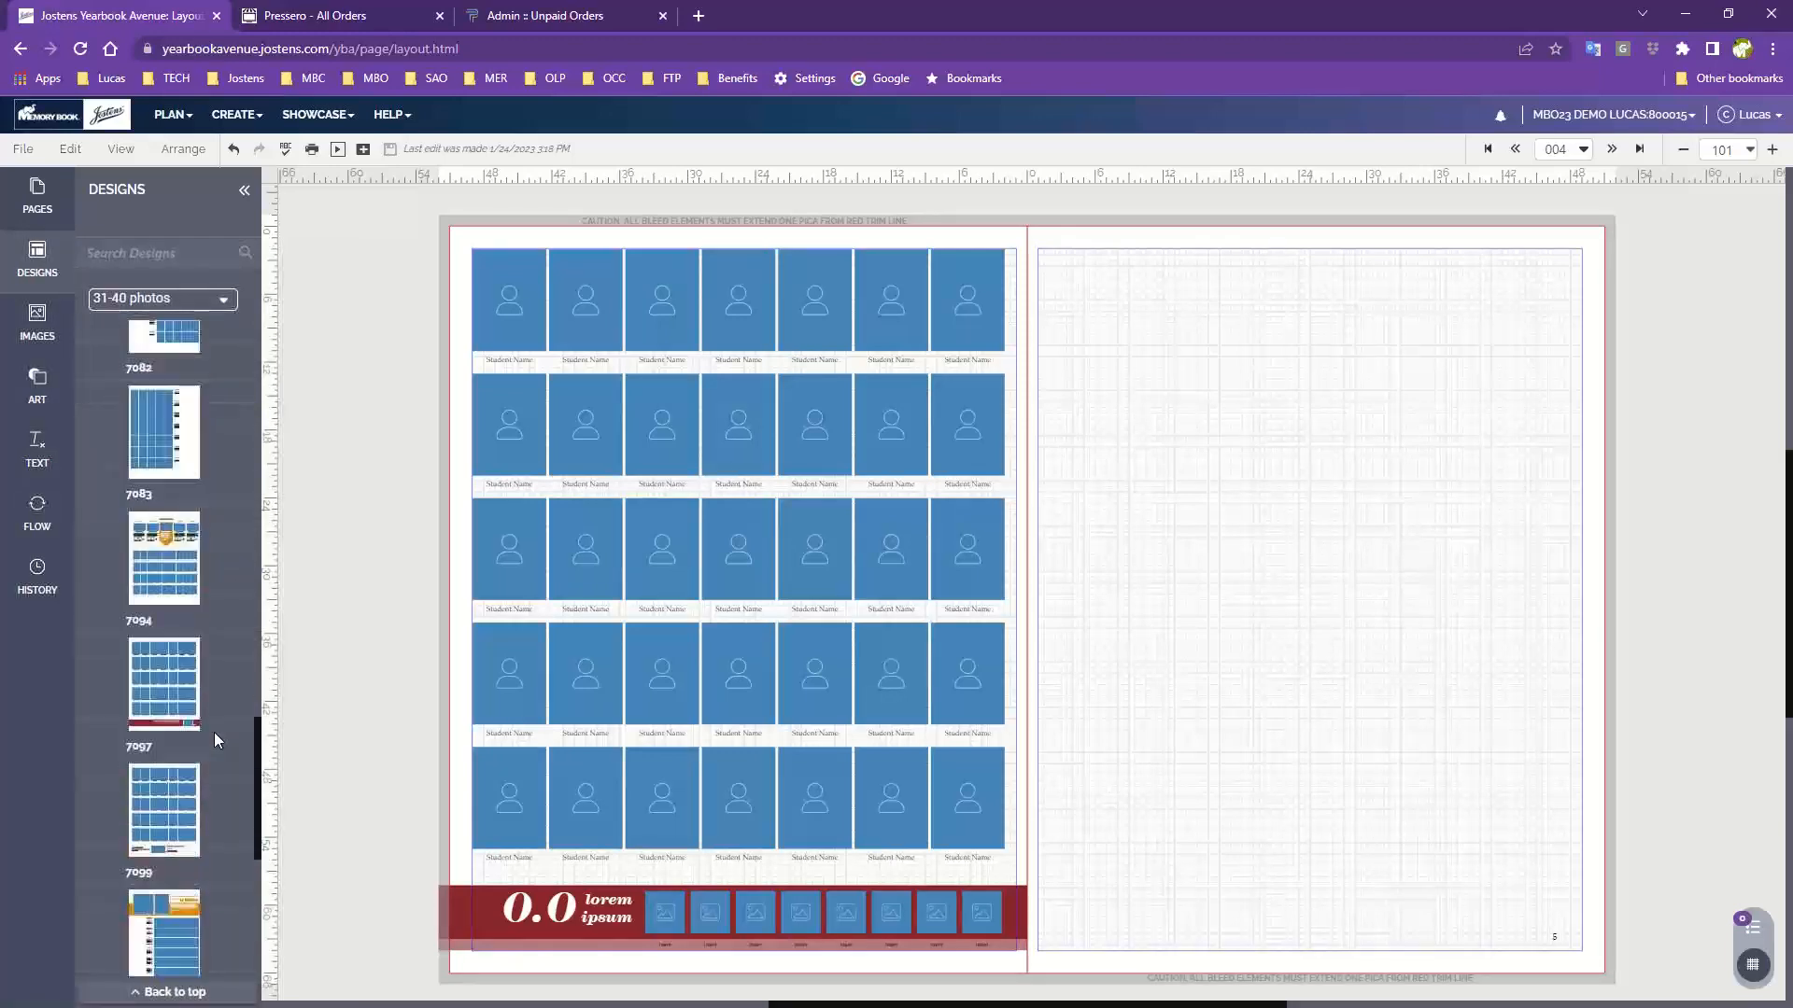
left_click_drag(168, 687, 685, 626)
left_click(929, 626)
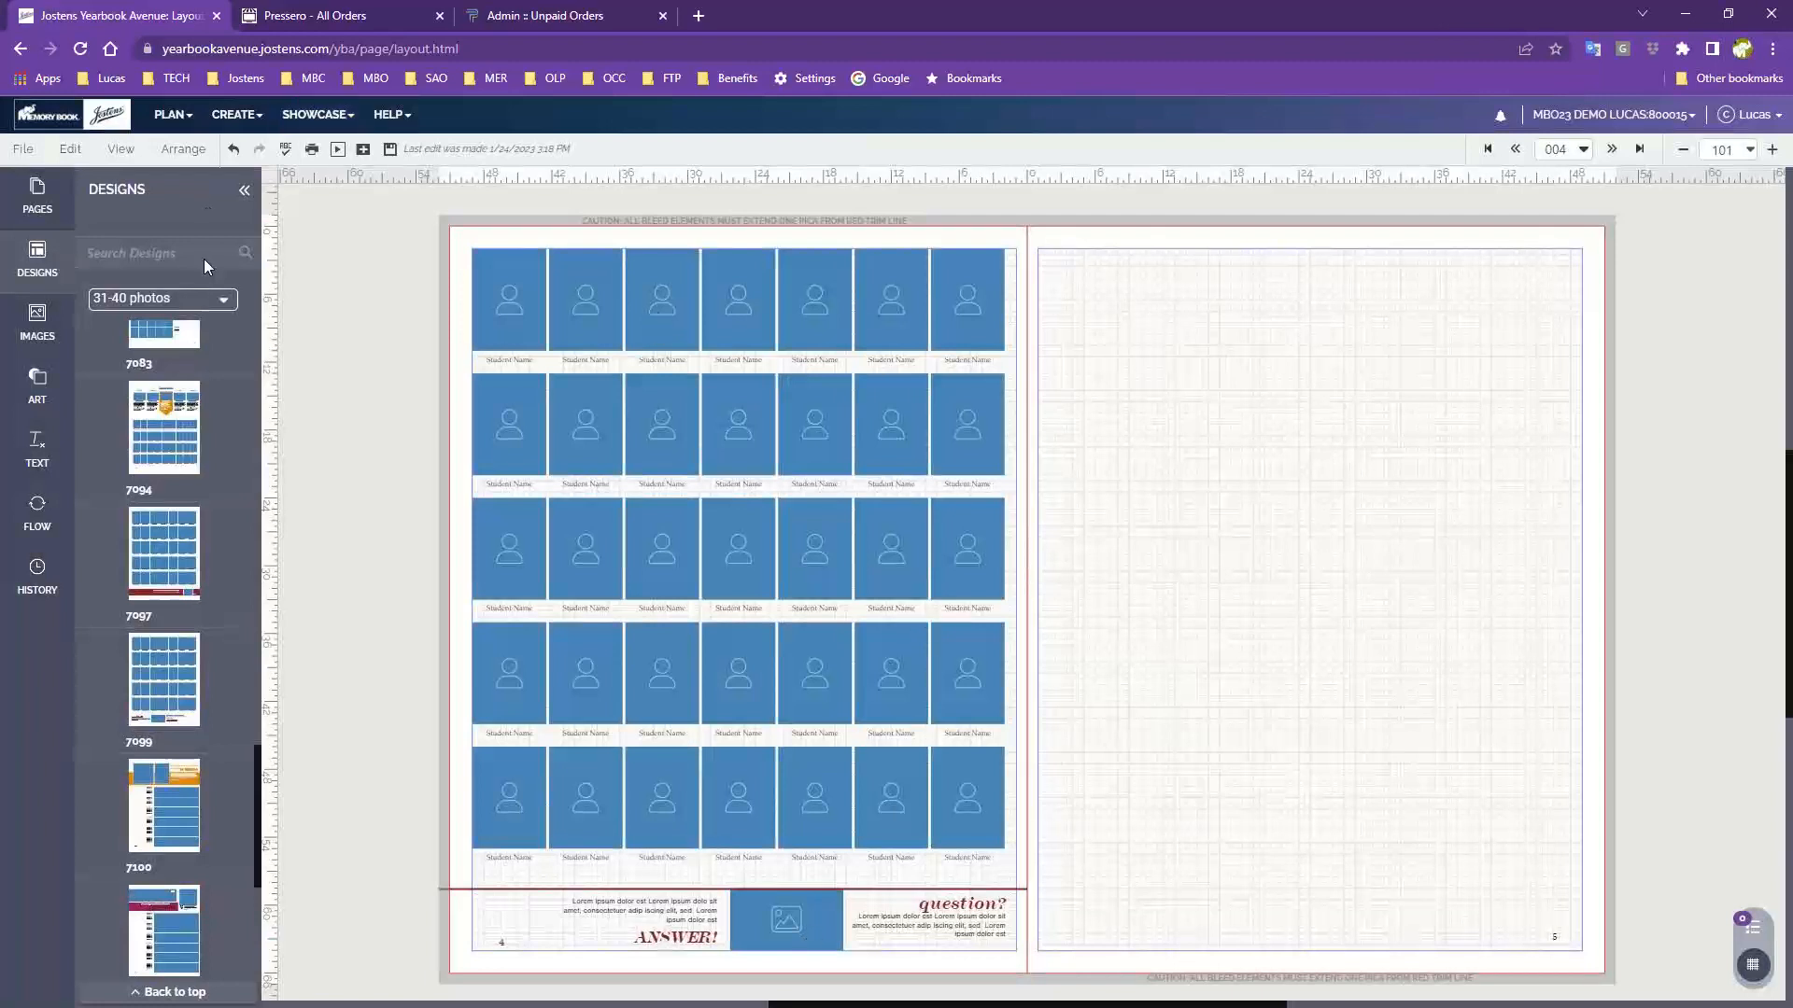
Step: Try design 7017 from the 41-50 photo group on page 4, and replace it with design 7095, discarding existing content
left_click(180, 306)
left_click(173, 509)
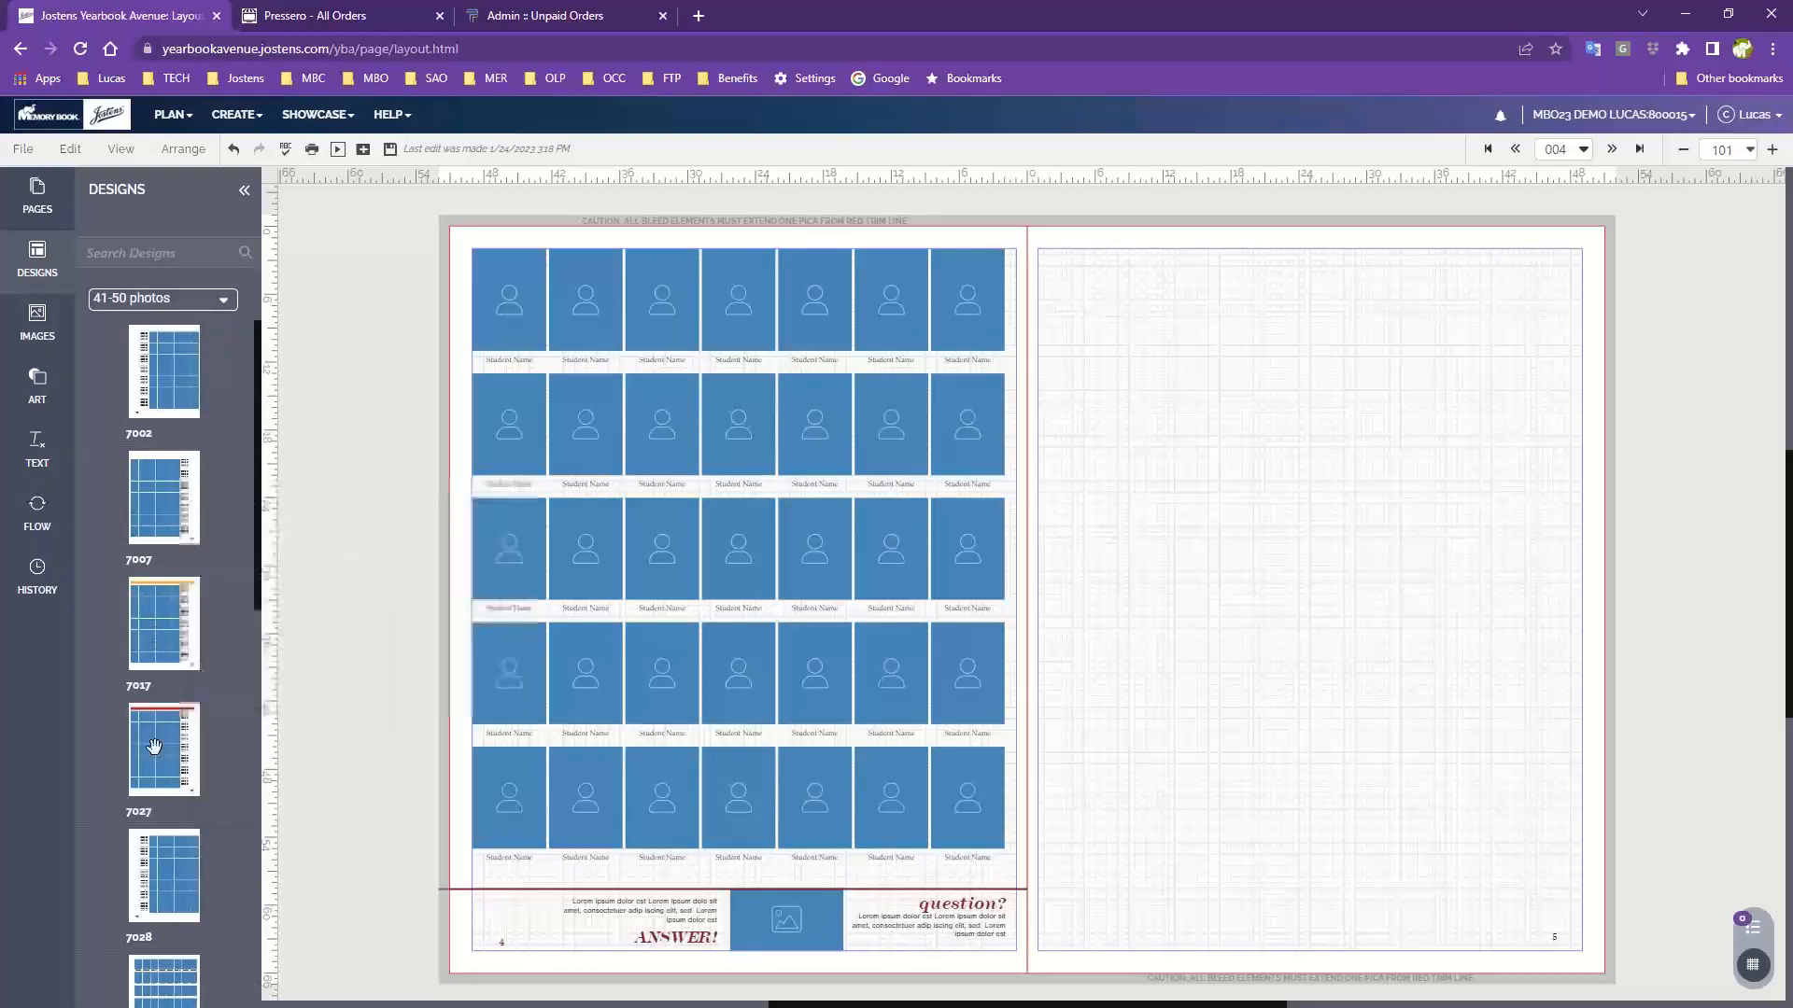
left_click_drag(156, 631, 750, 541)
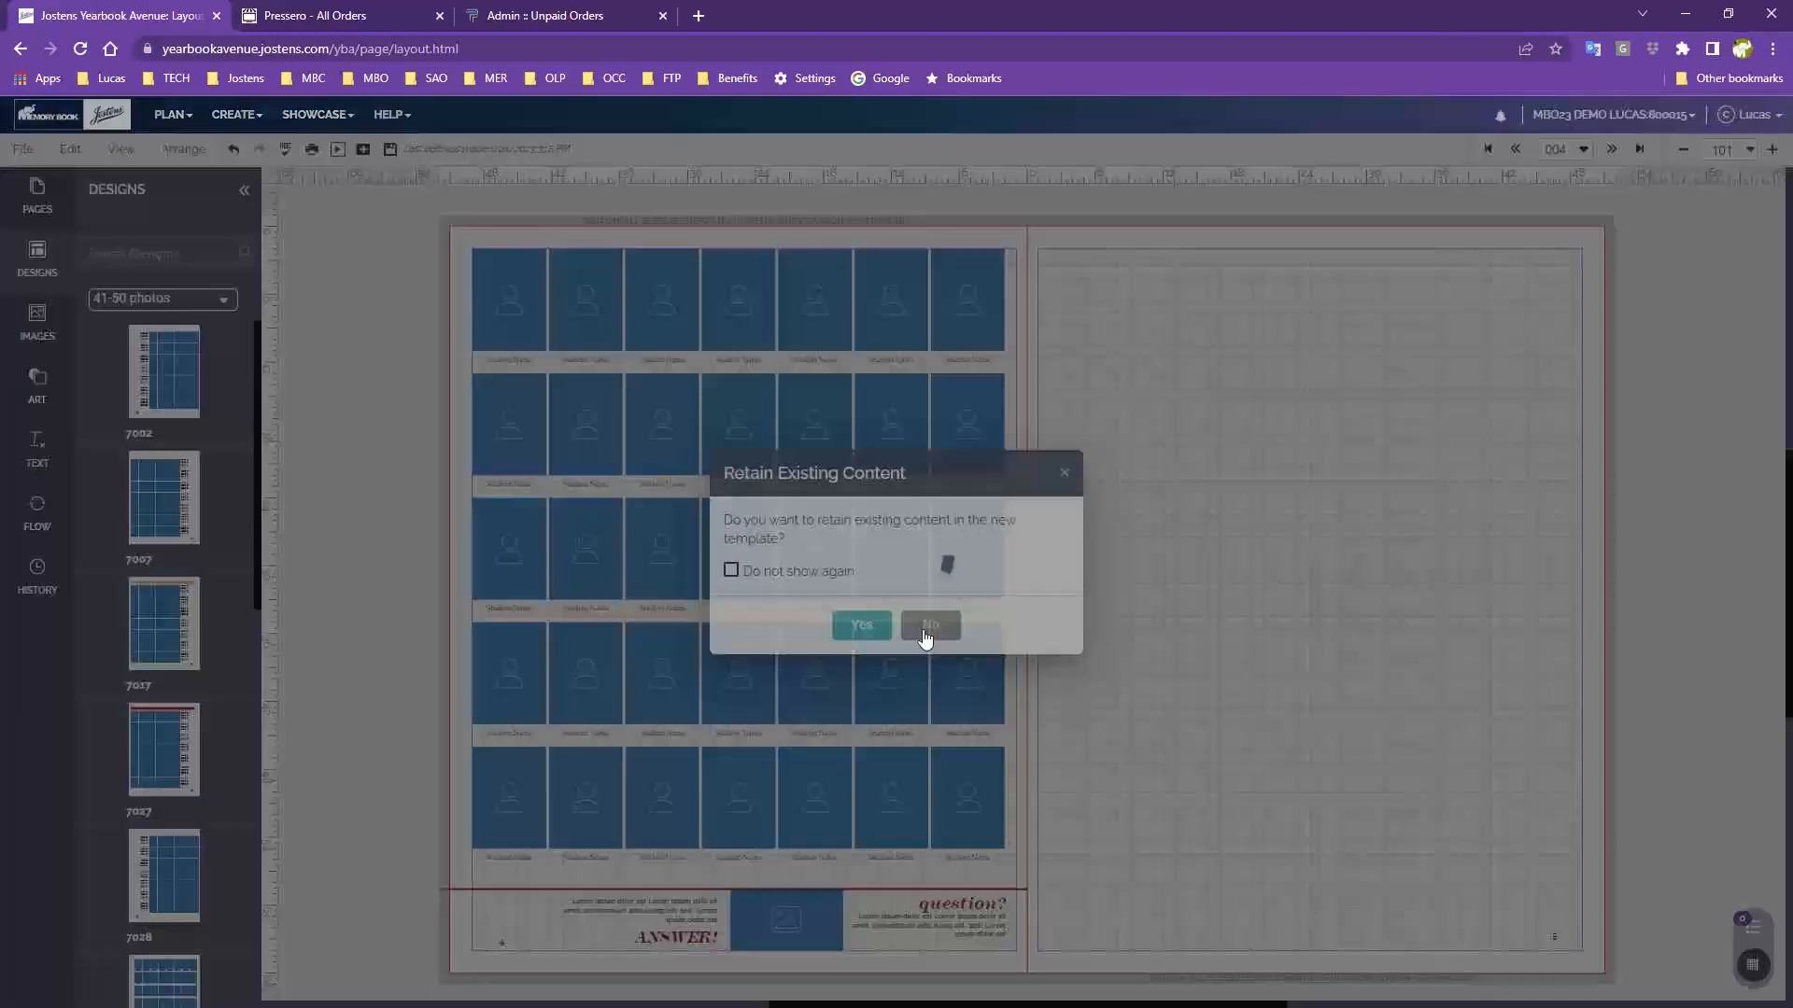
left_click(928, 626)
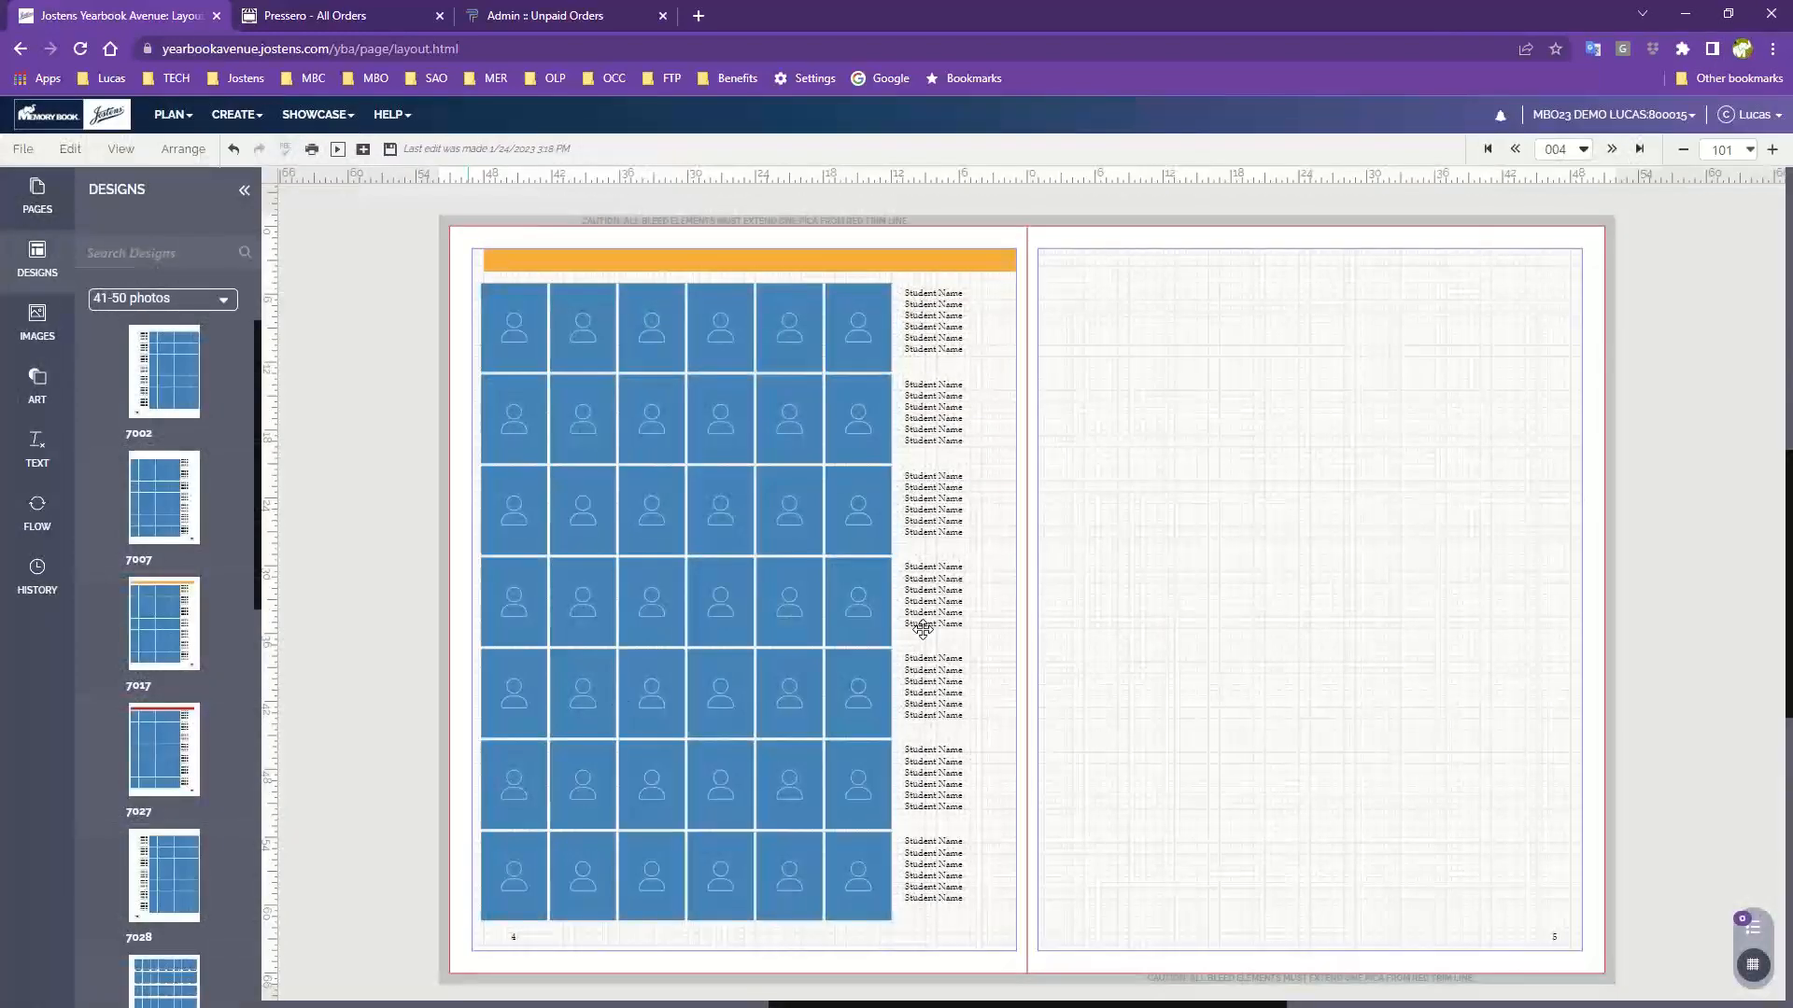
scroll(177, 859, "down", 10)
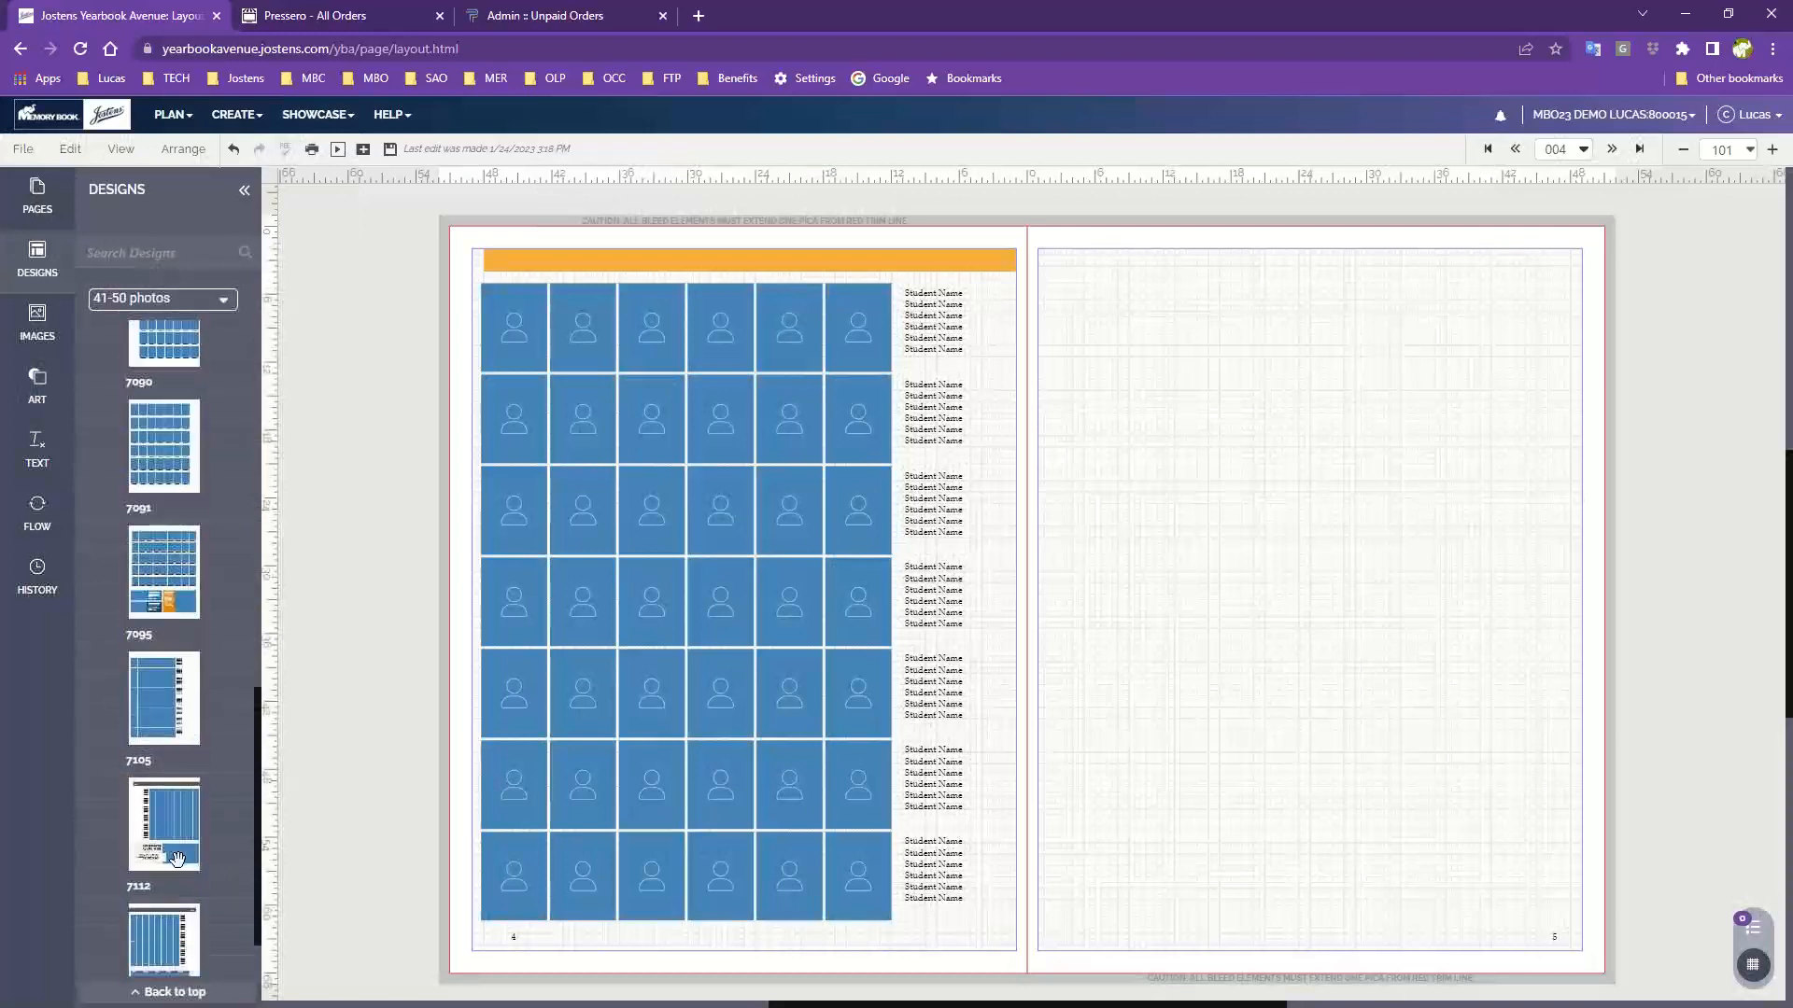
left_click_drag(157, 586, 692, 577)
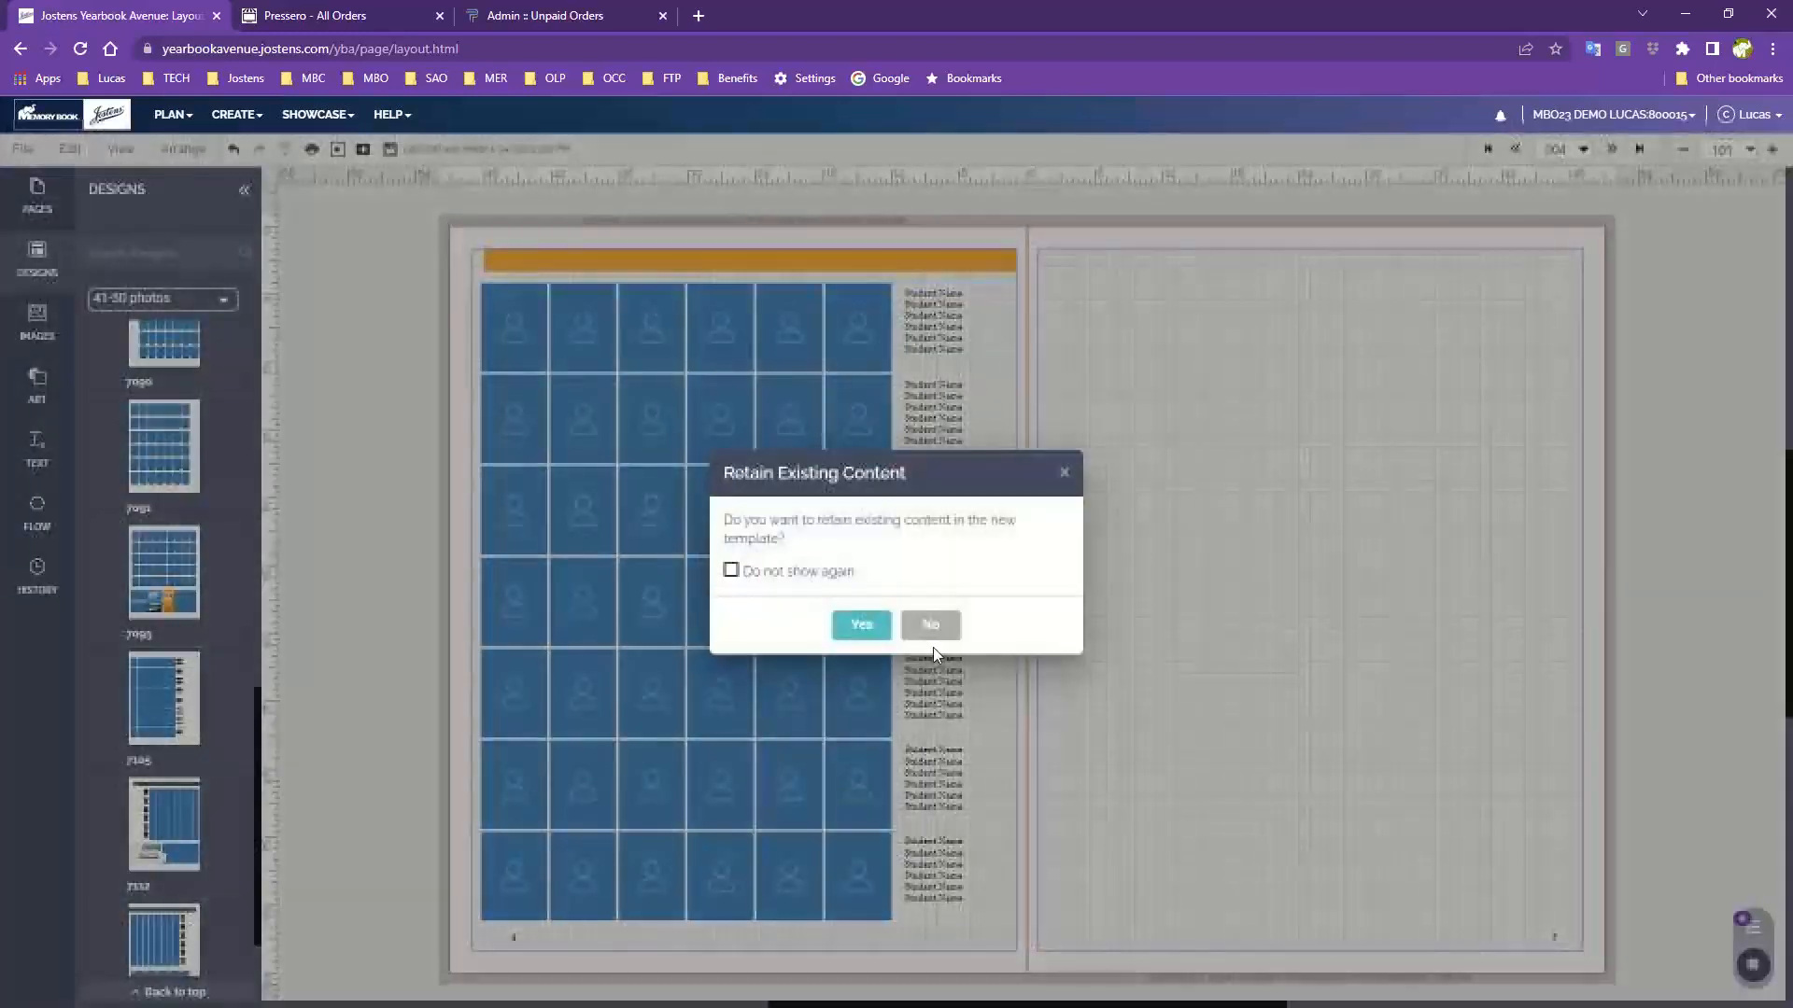
left_click(932, 623)
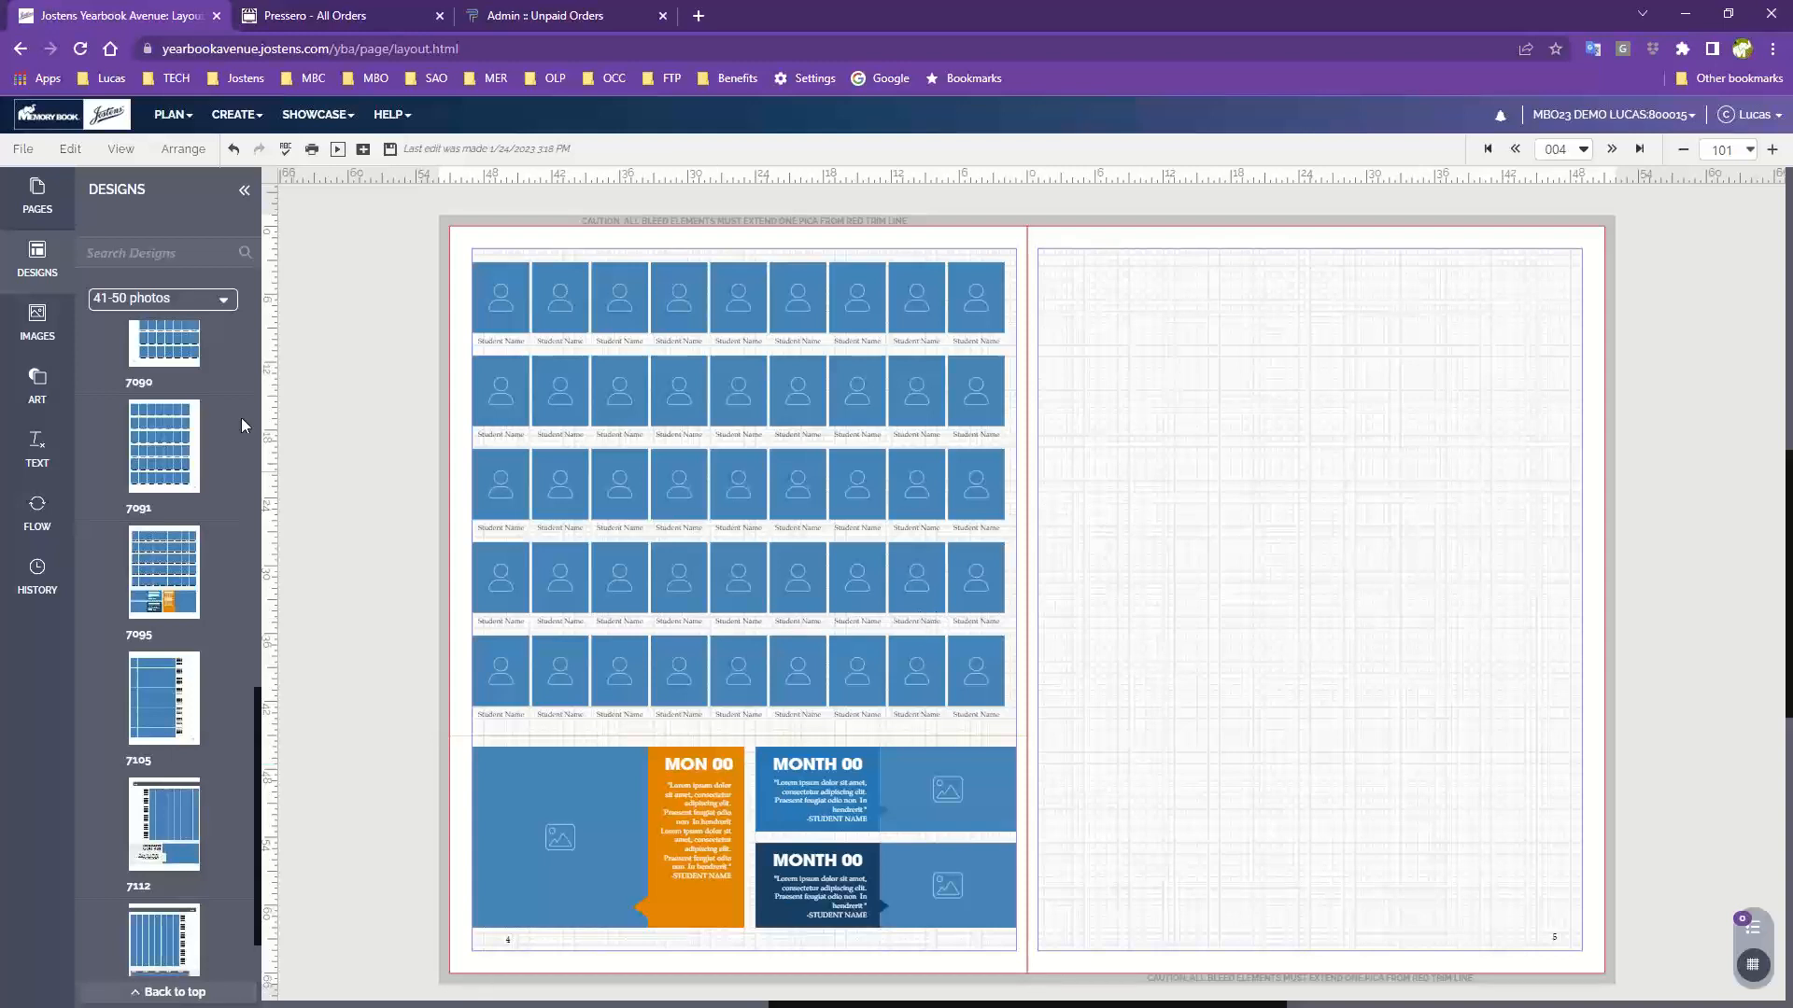
Step: Save the spread and flow the selected class folder's portraits into the grid on page 4
left_click(40, 510)
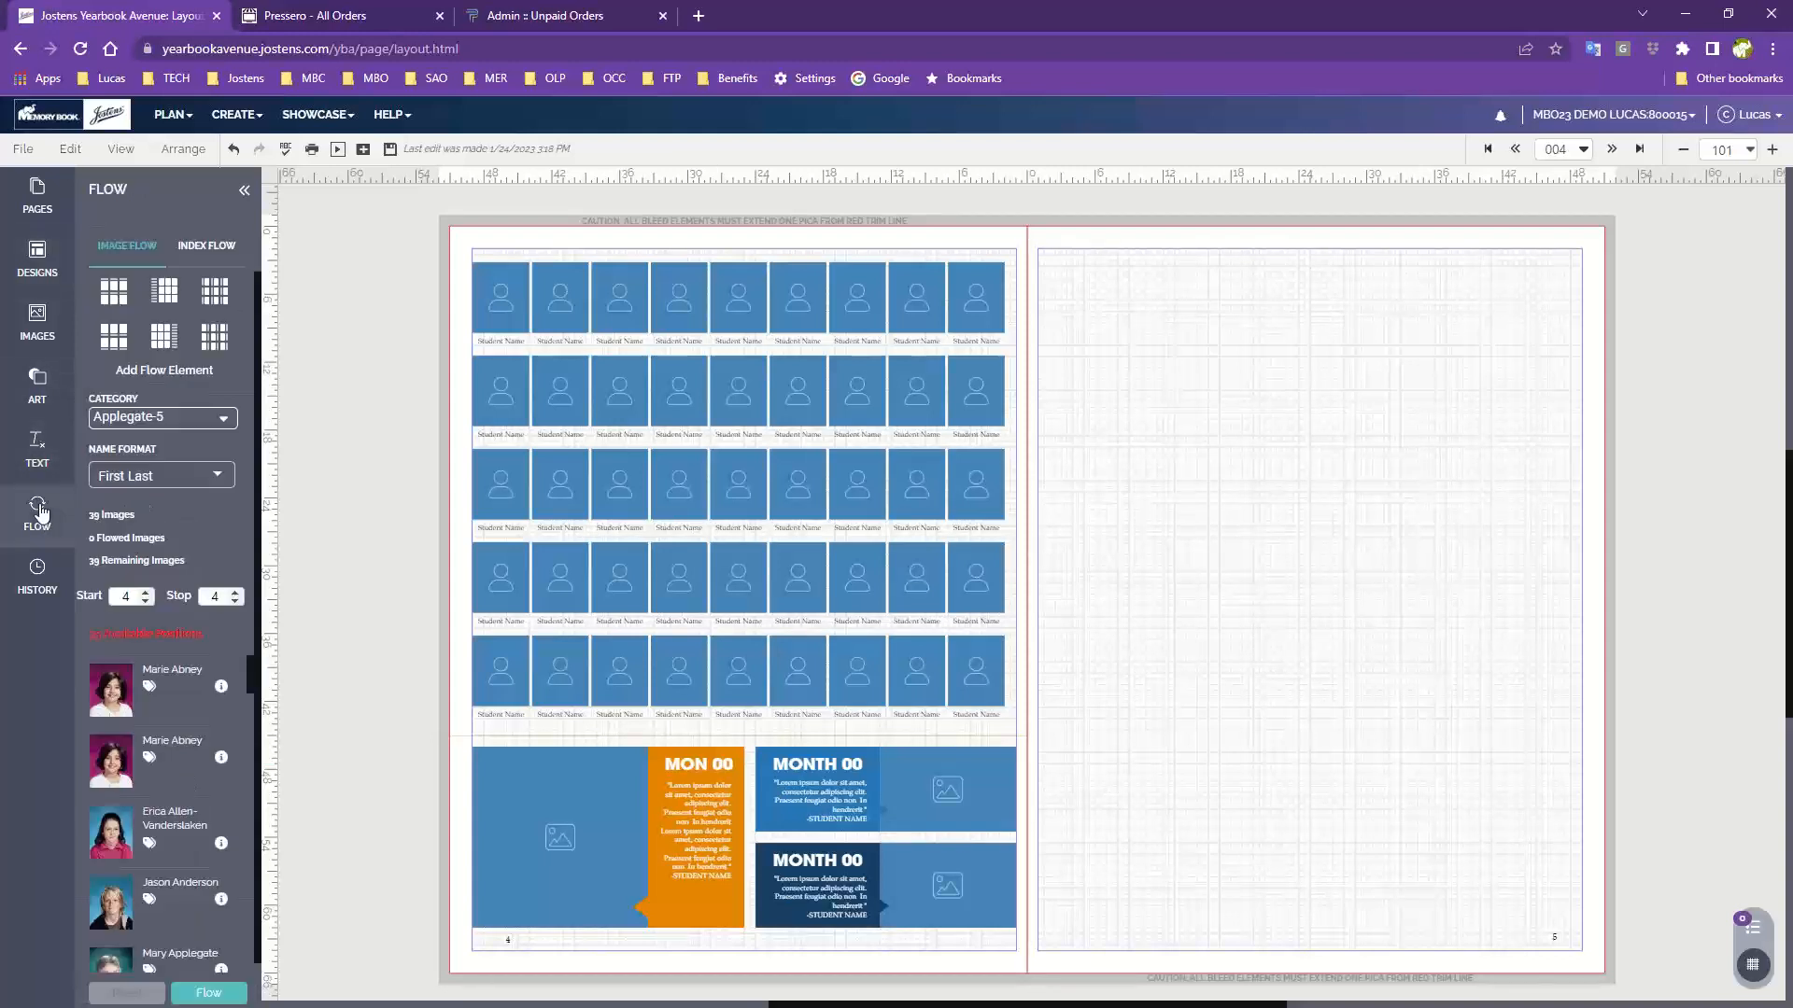
left_click(389, 147)
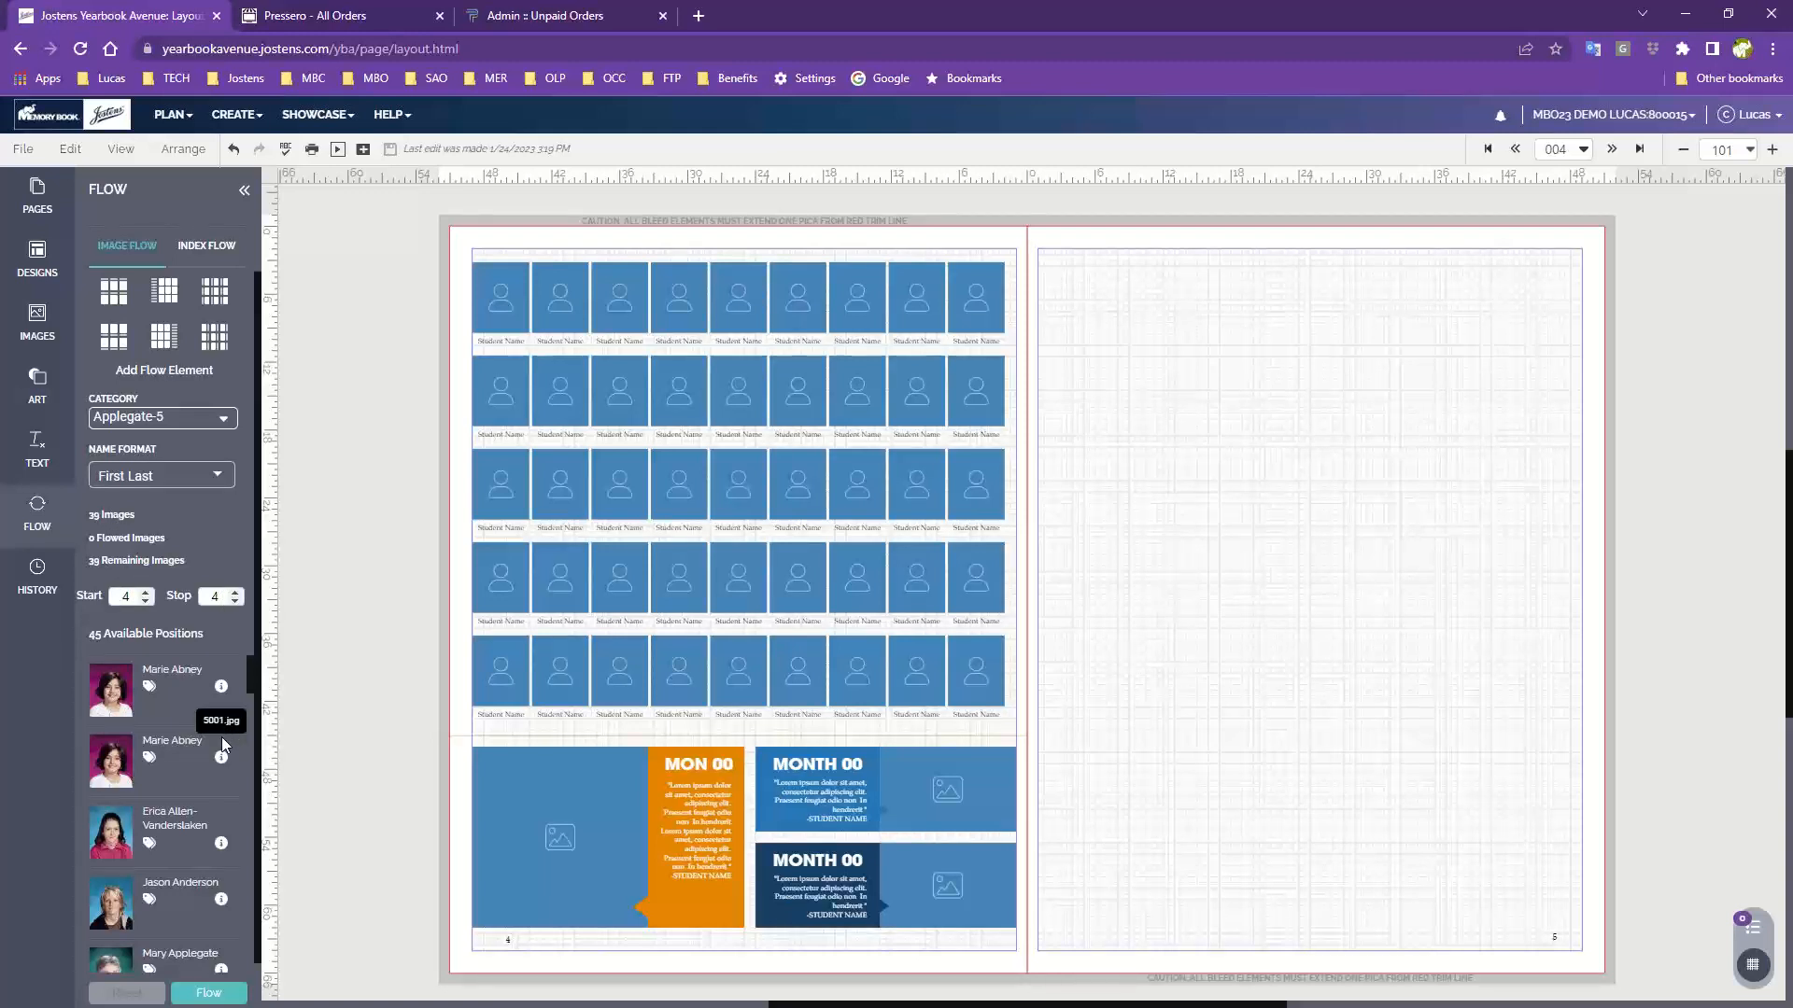
left_click(199, 995)
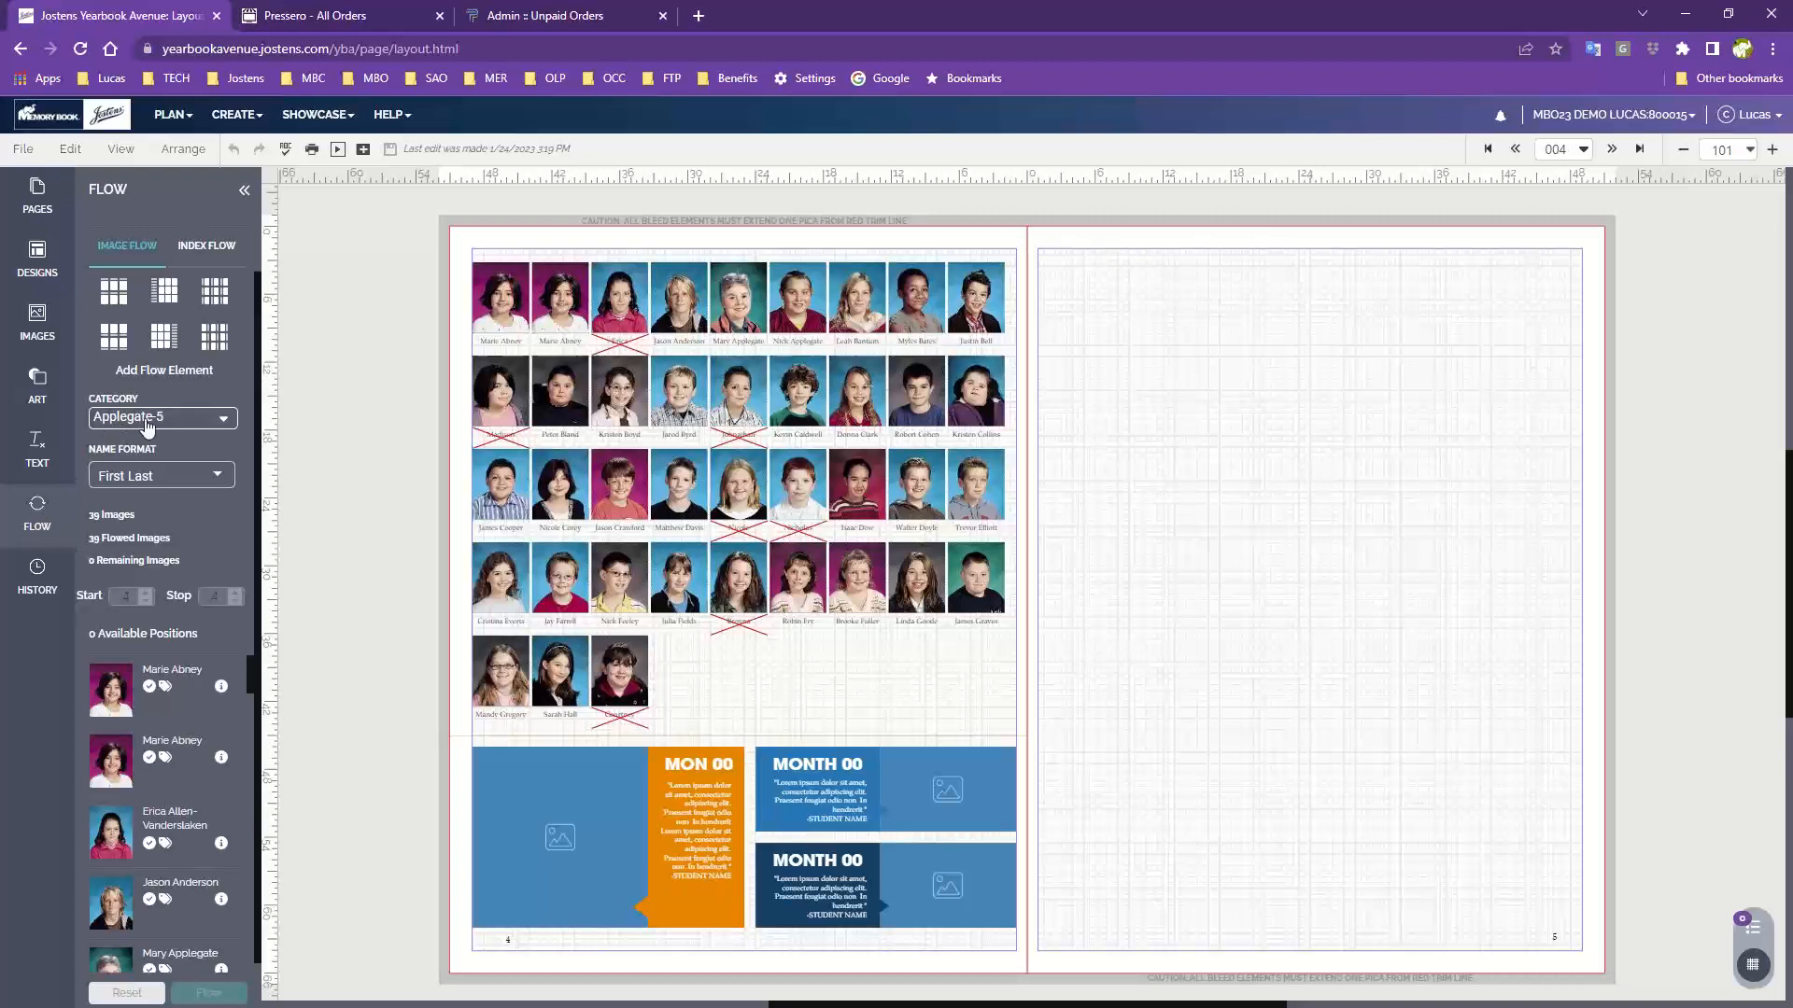
Step: Reset the portrait flow on page 4 and open the image library
left_click(145, 995)
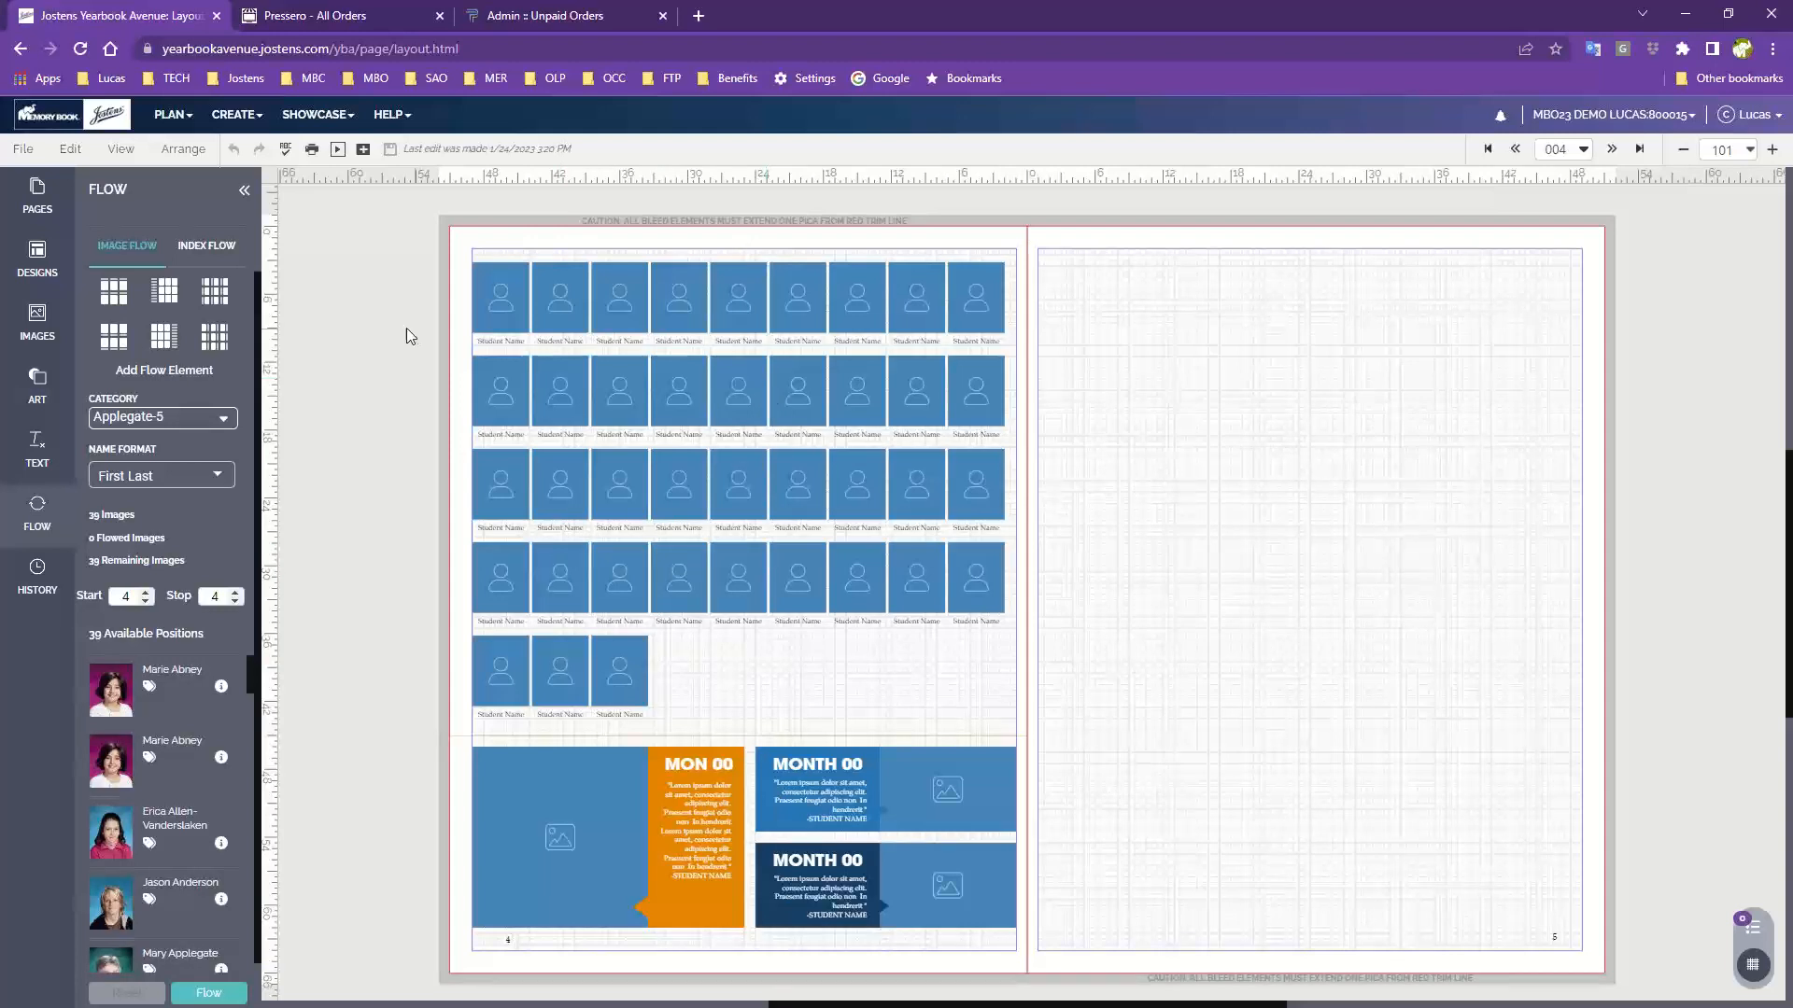
left_click(239, 117)
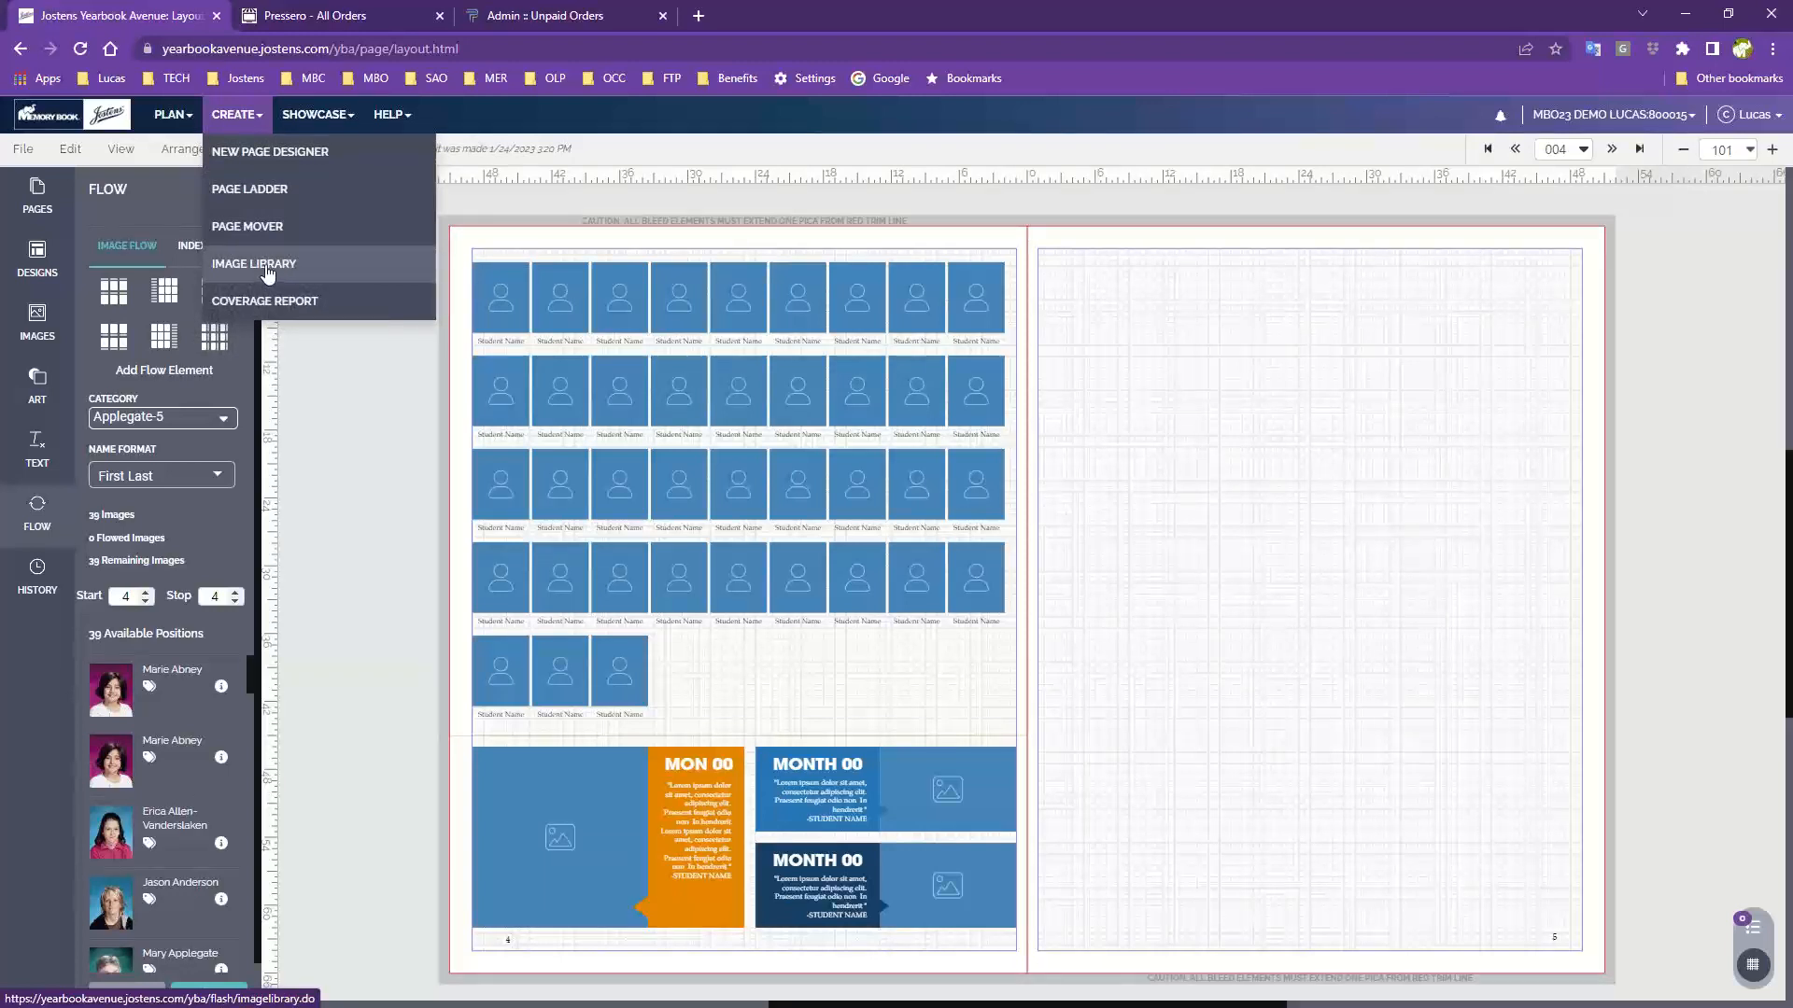
left_click(267, 267)
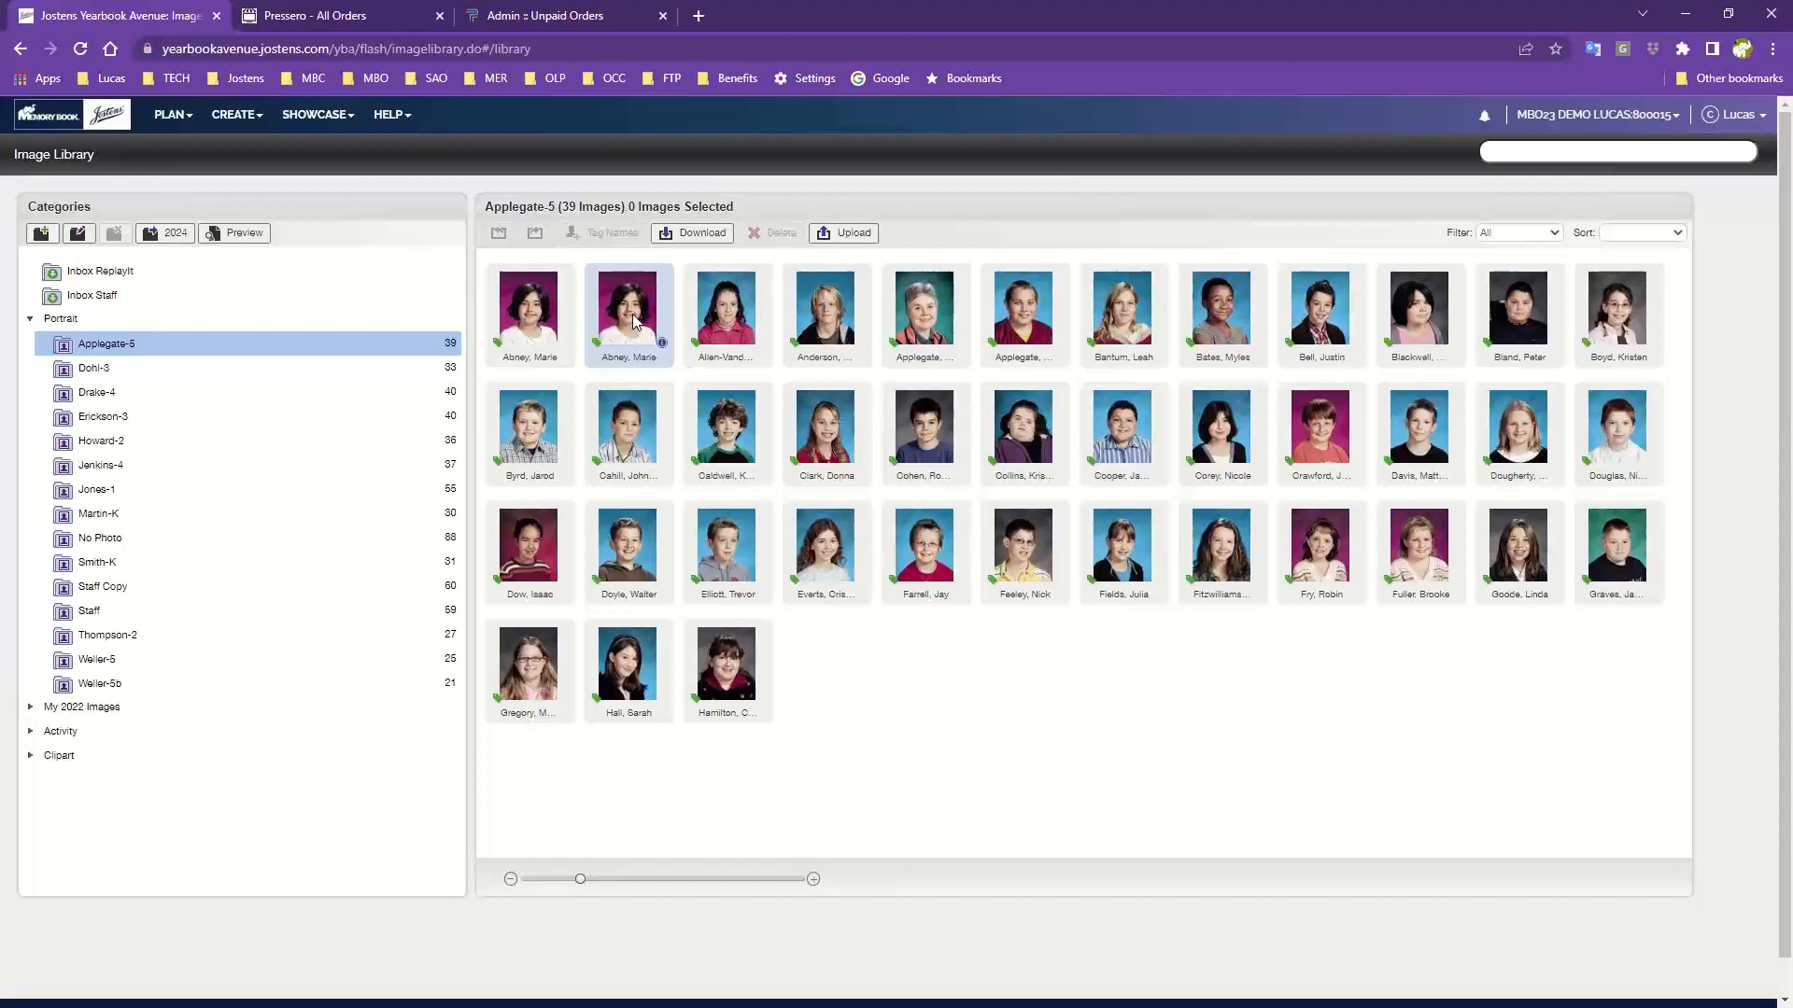
Step: Set the duplicate student portrait 5040.jpg to Don't Use Portrait, apply the change and close its details
double_click(635, 324)
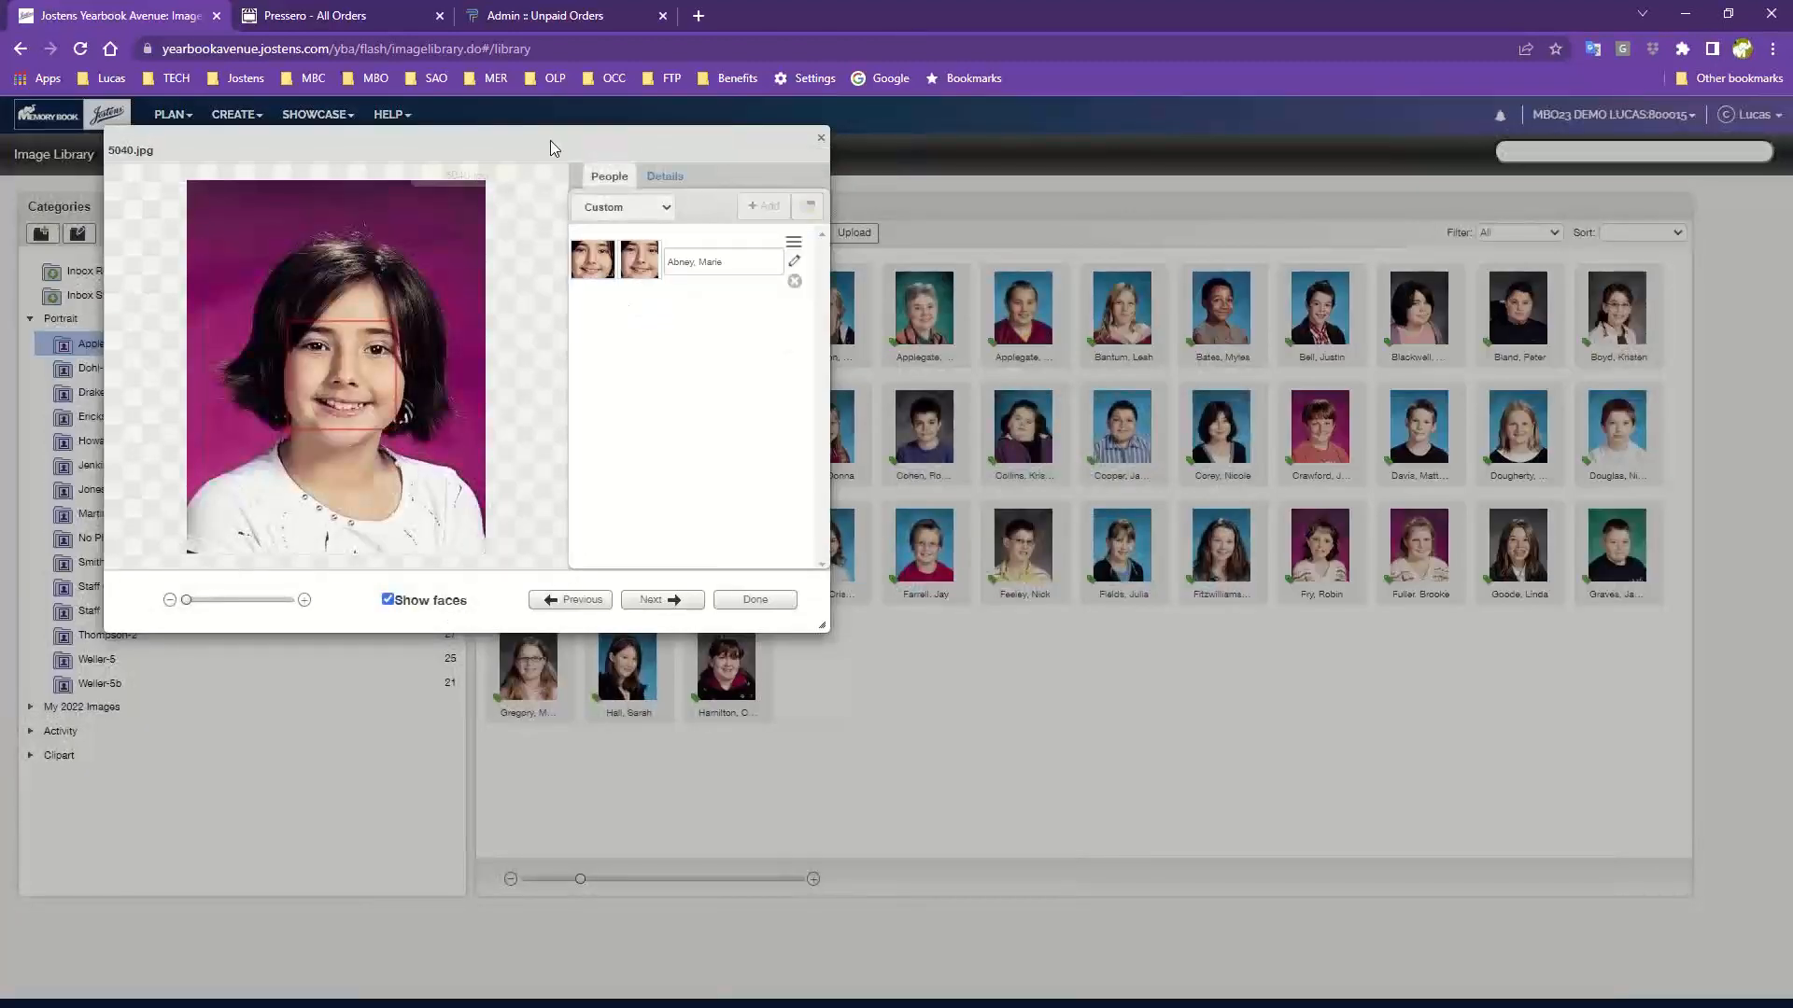
left_click_drag(551, 140, 952, 259)
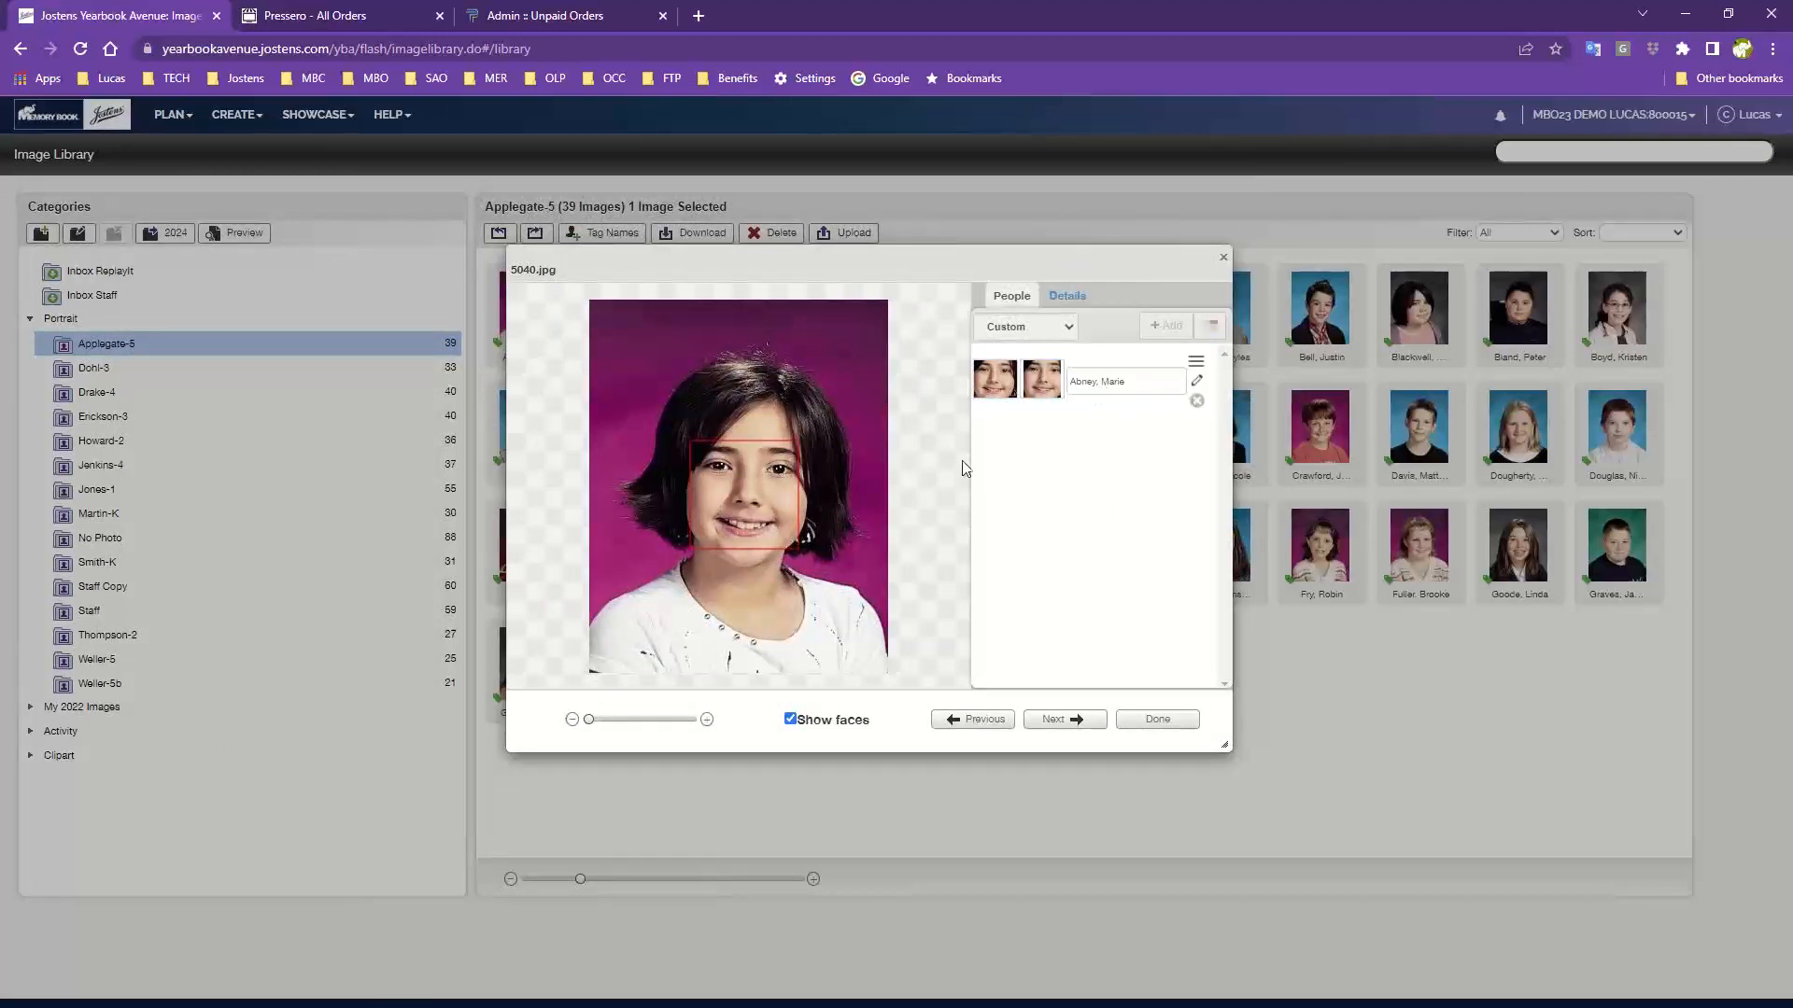
left_click(1078, 299)
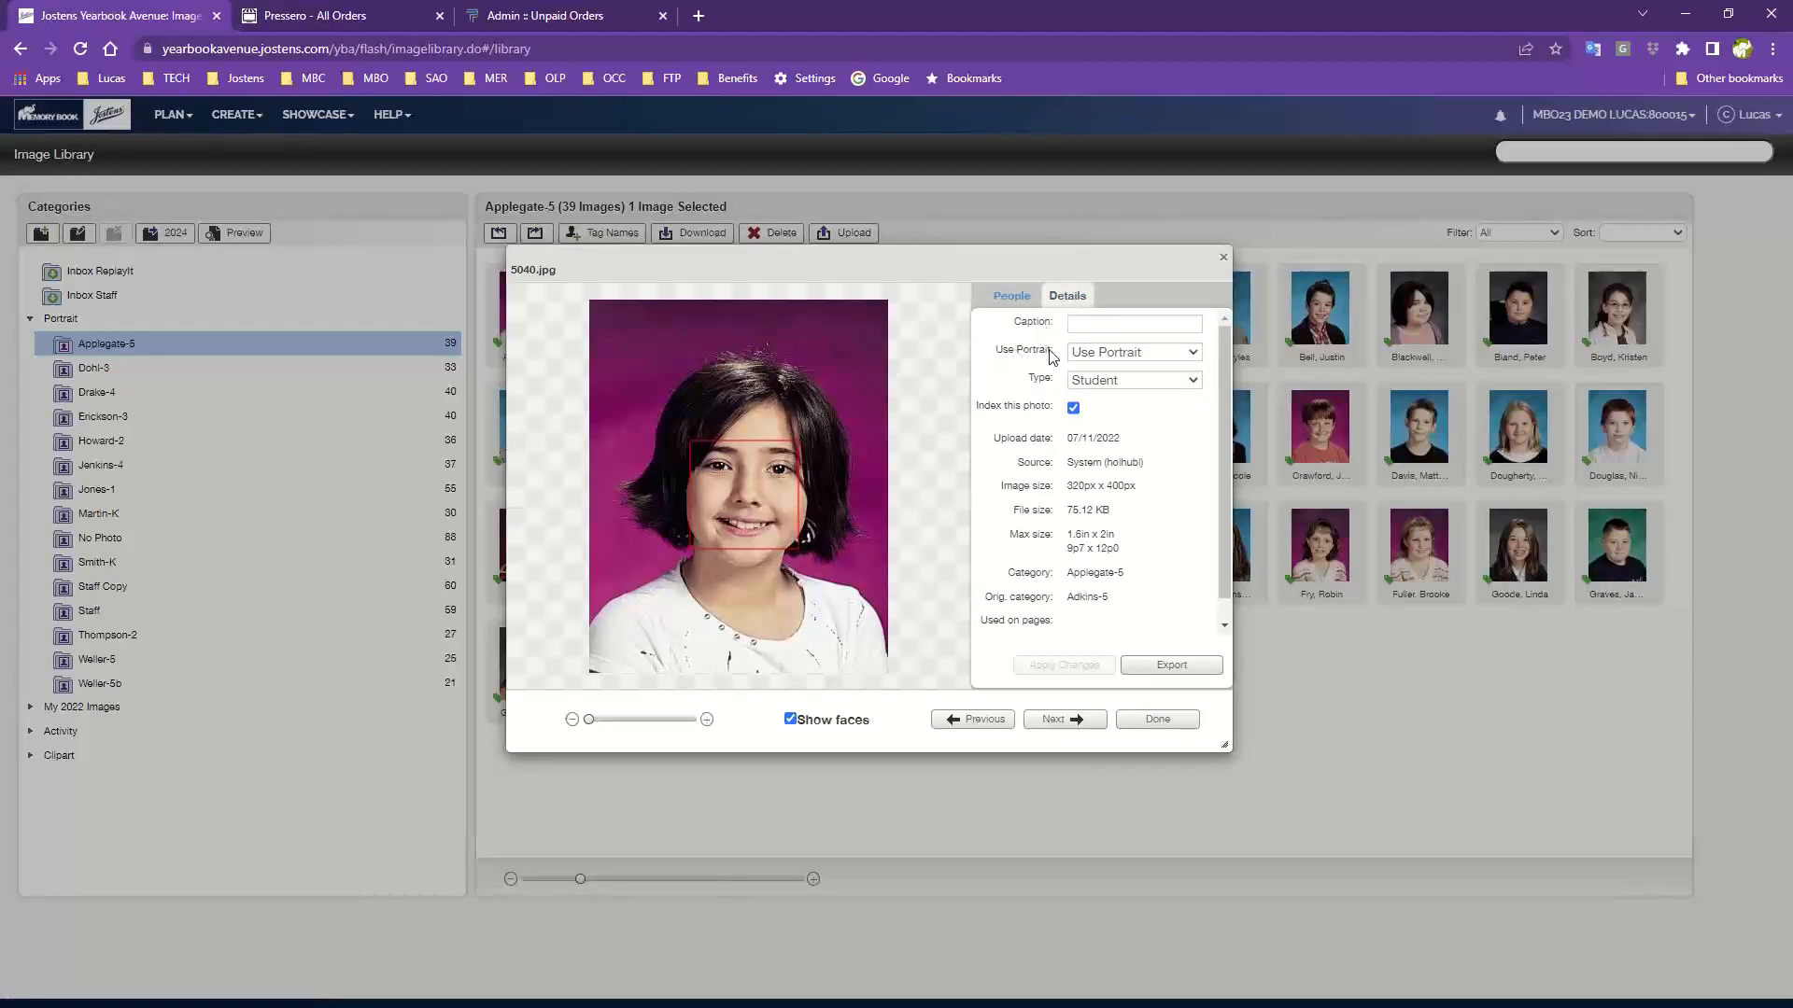
left_click(1154, 355)
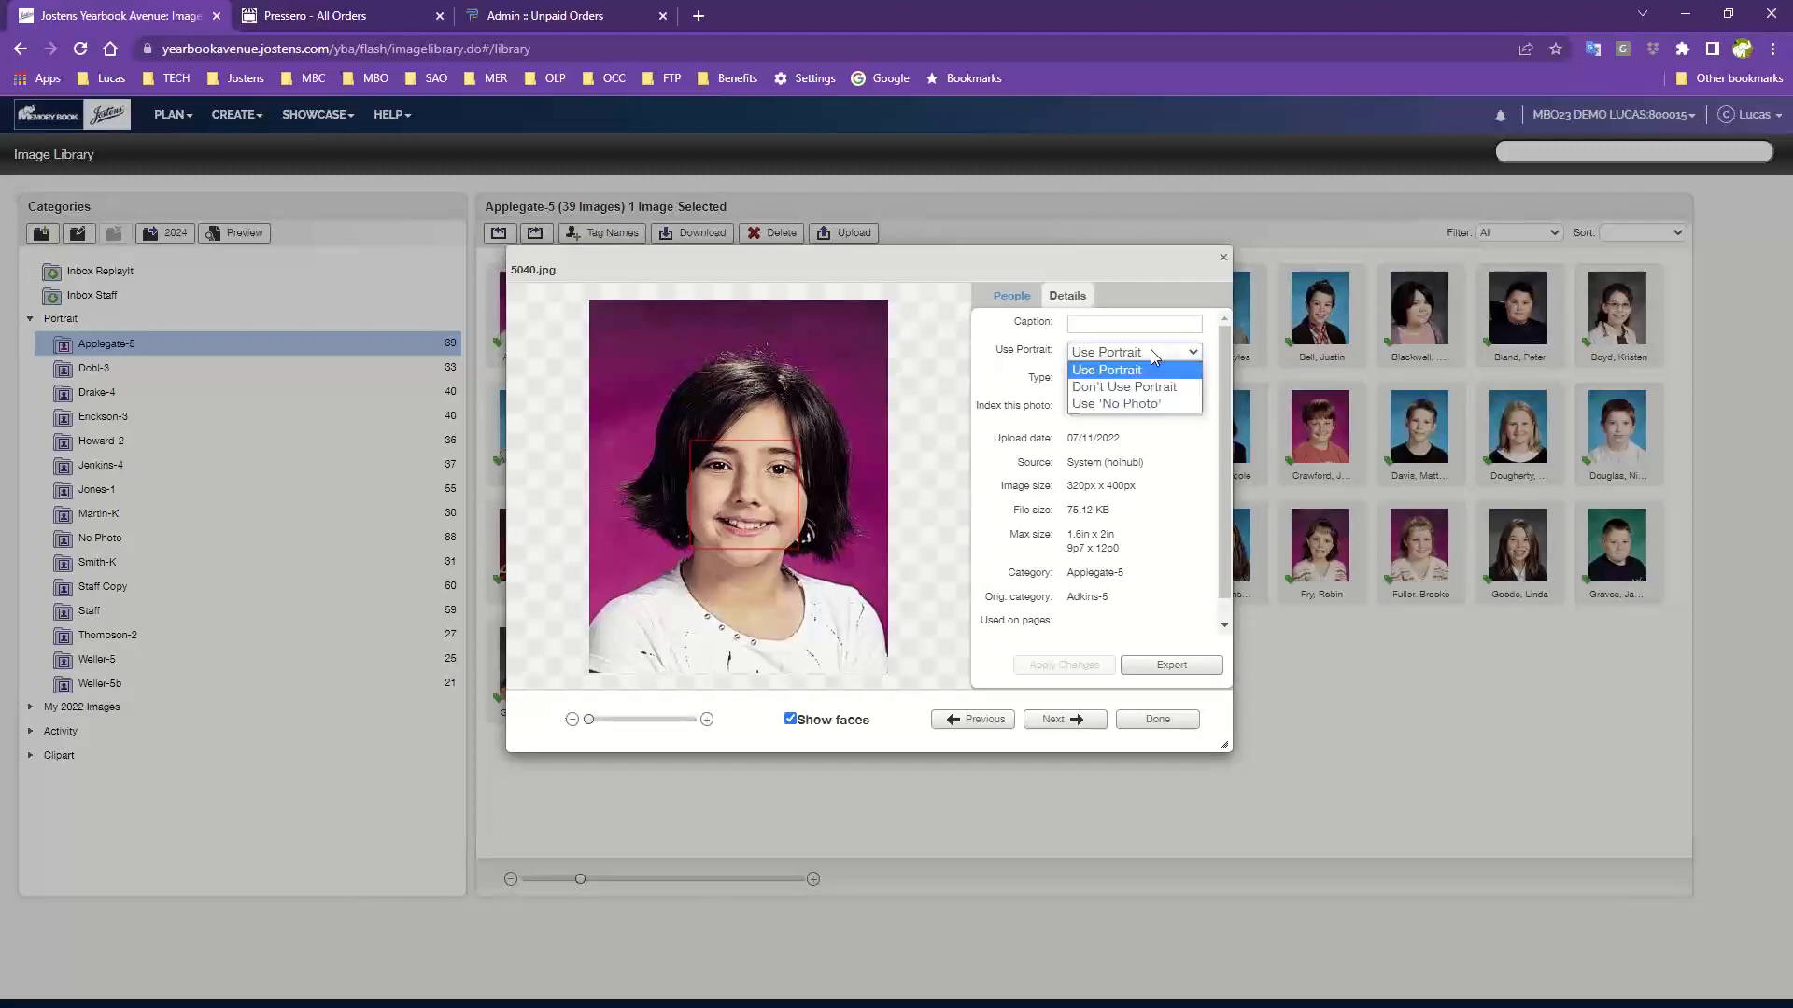
left_click(1123, 389)
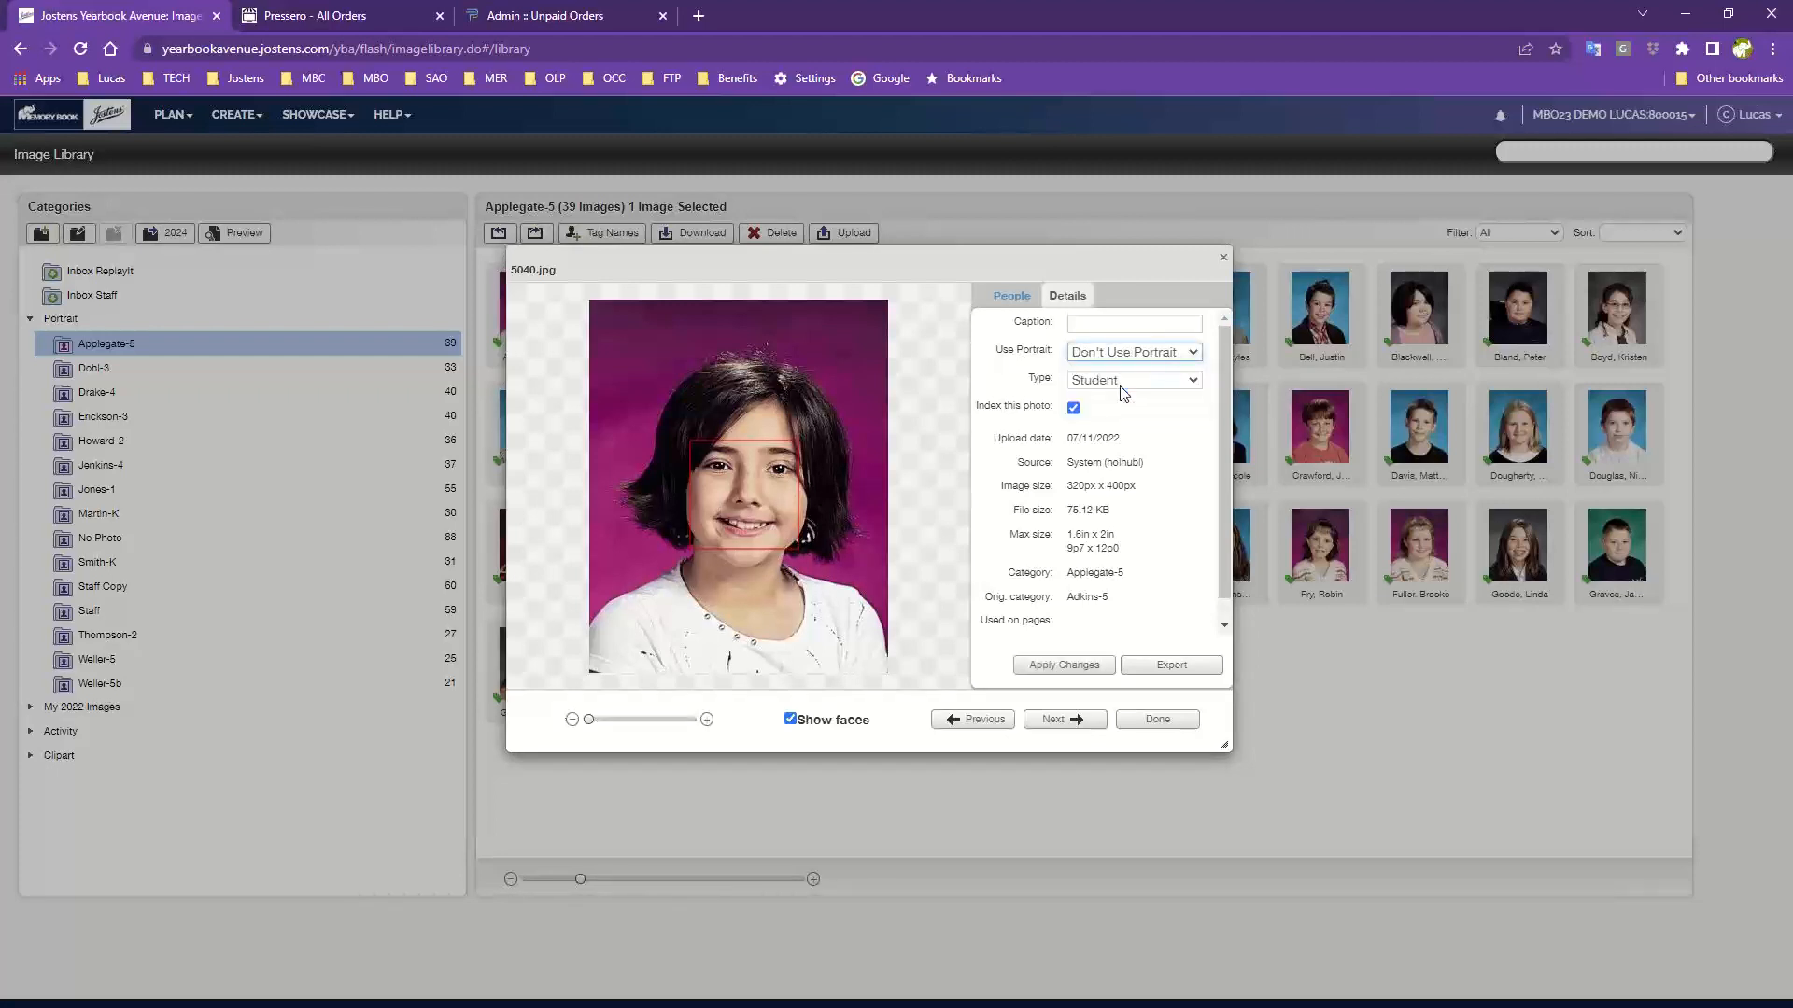
left_click(1080, 668)
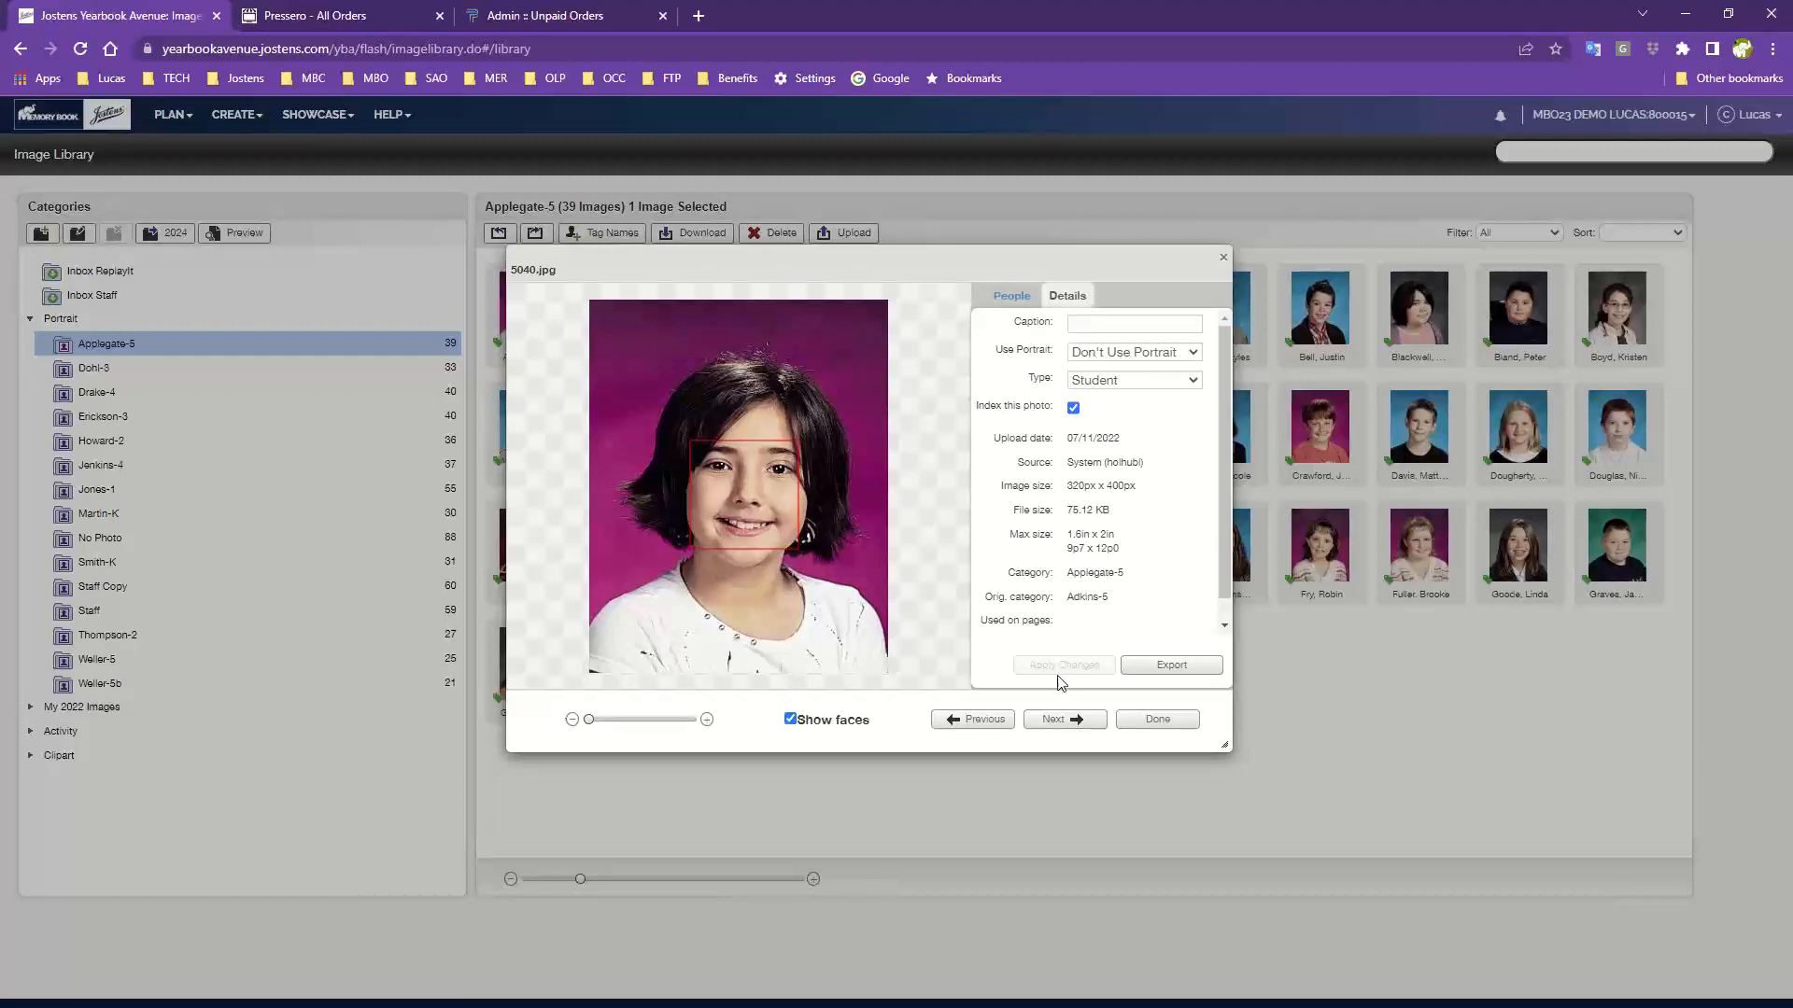
left_click(1165, 720)
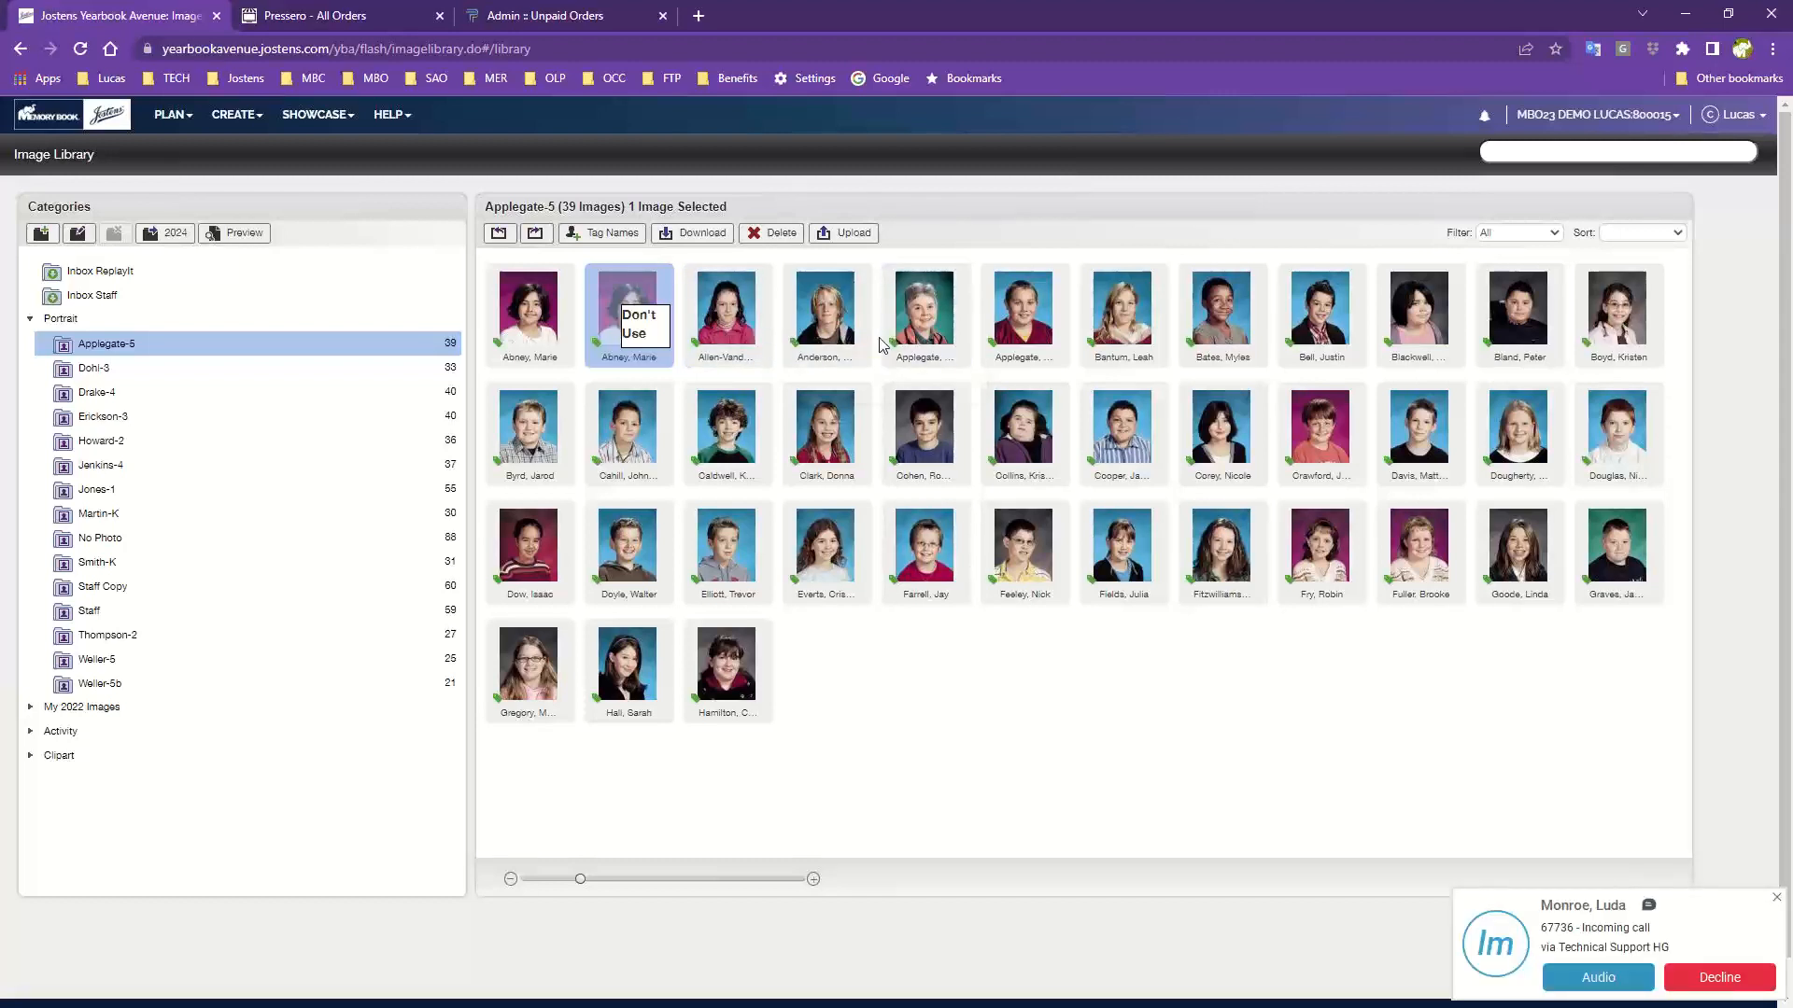
Step: Set the type of portrait 6015.jpg to Teacher, apply the change and close its details
double_click(932, 317)
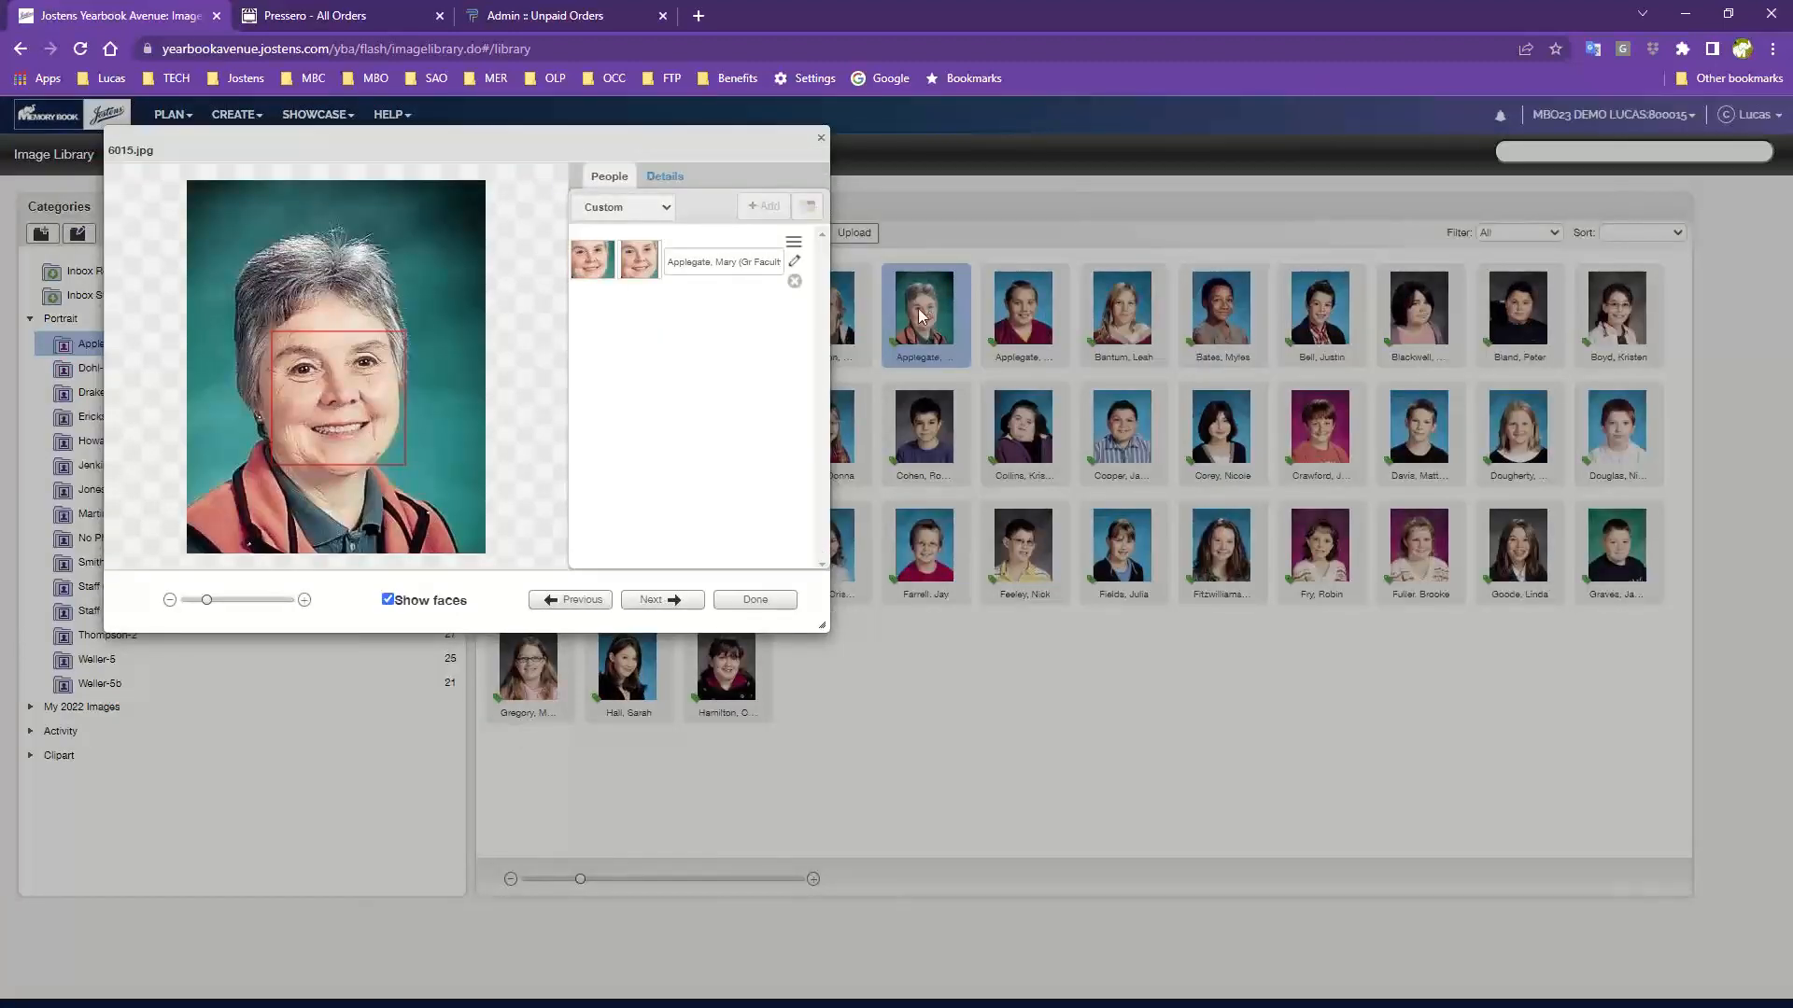
left_click(666, 179)
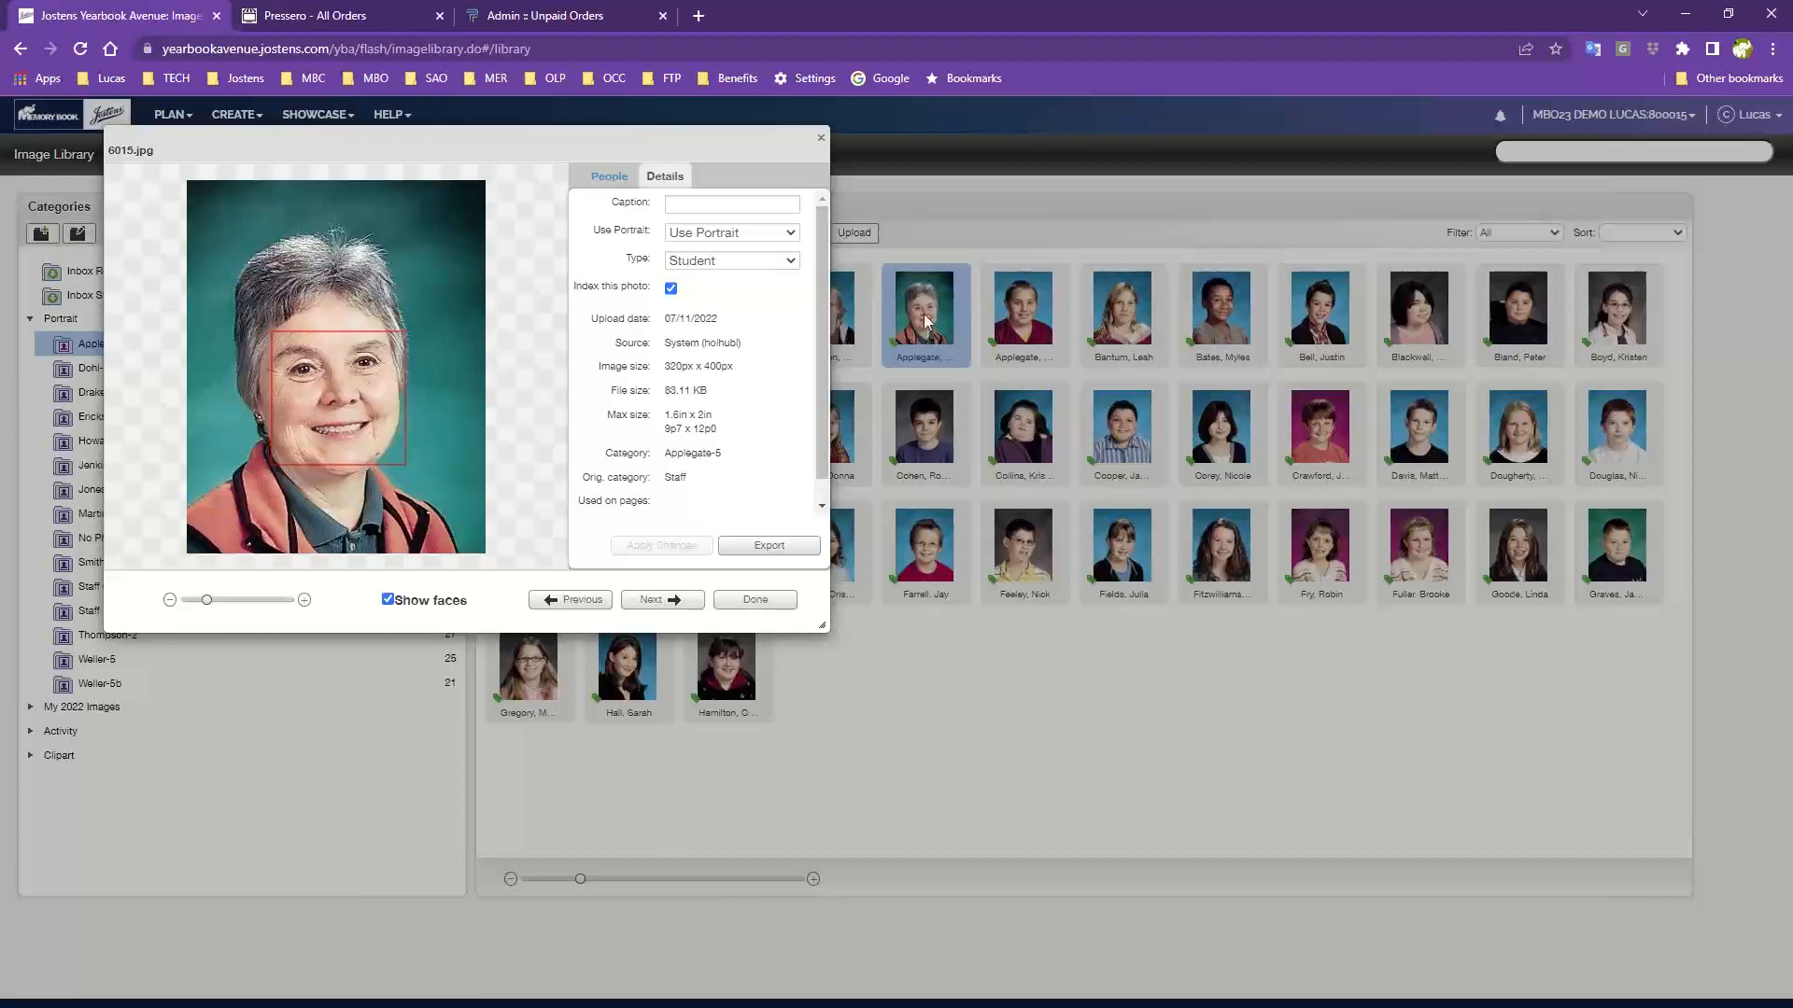
left_click(727, 262)
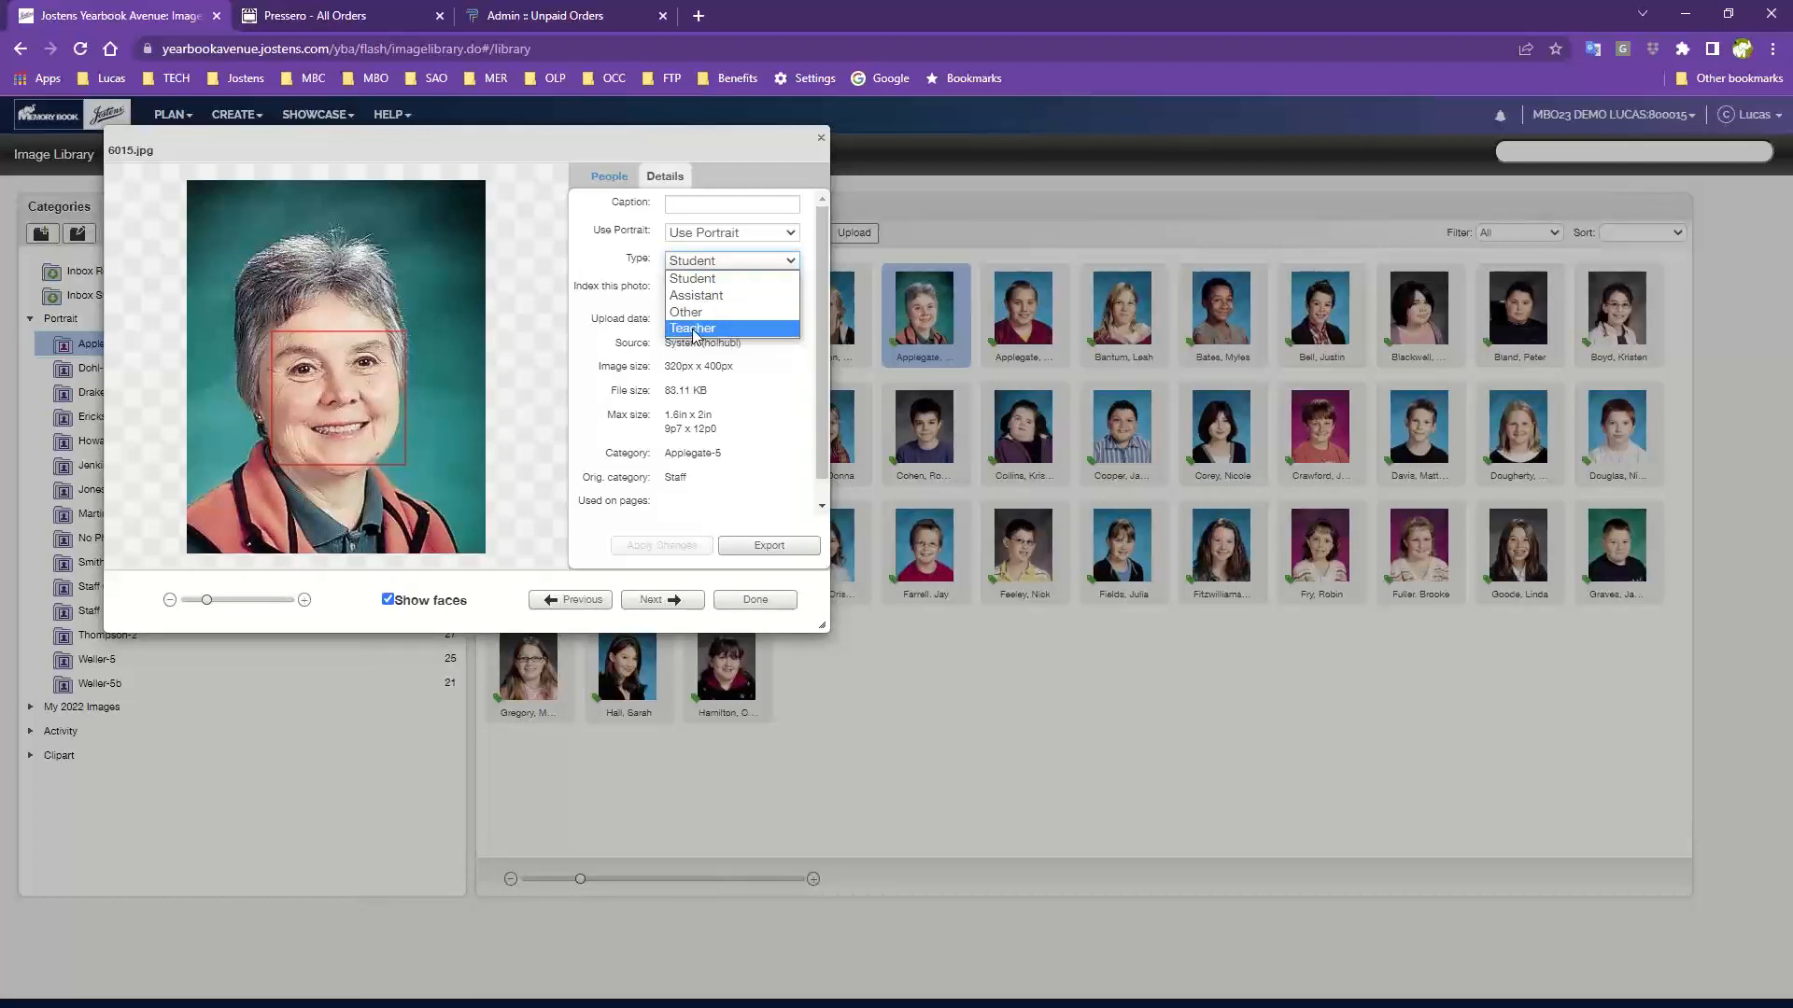
left_click(693, 328)
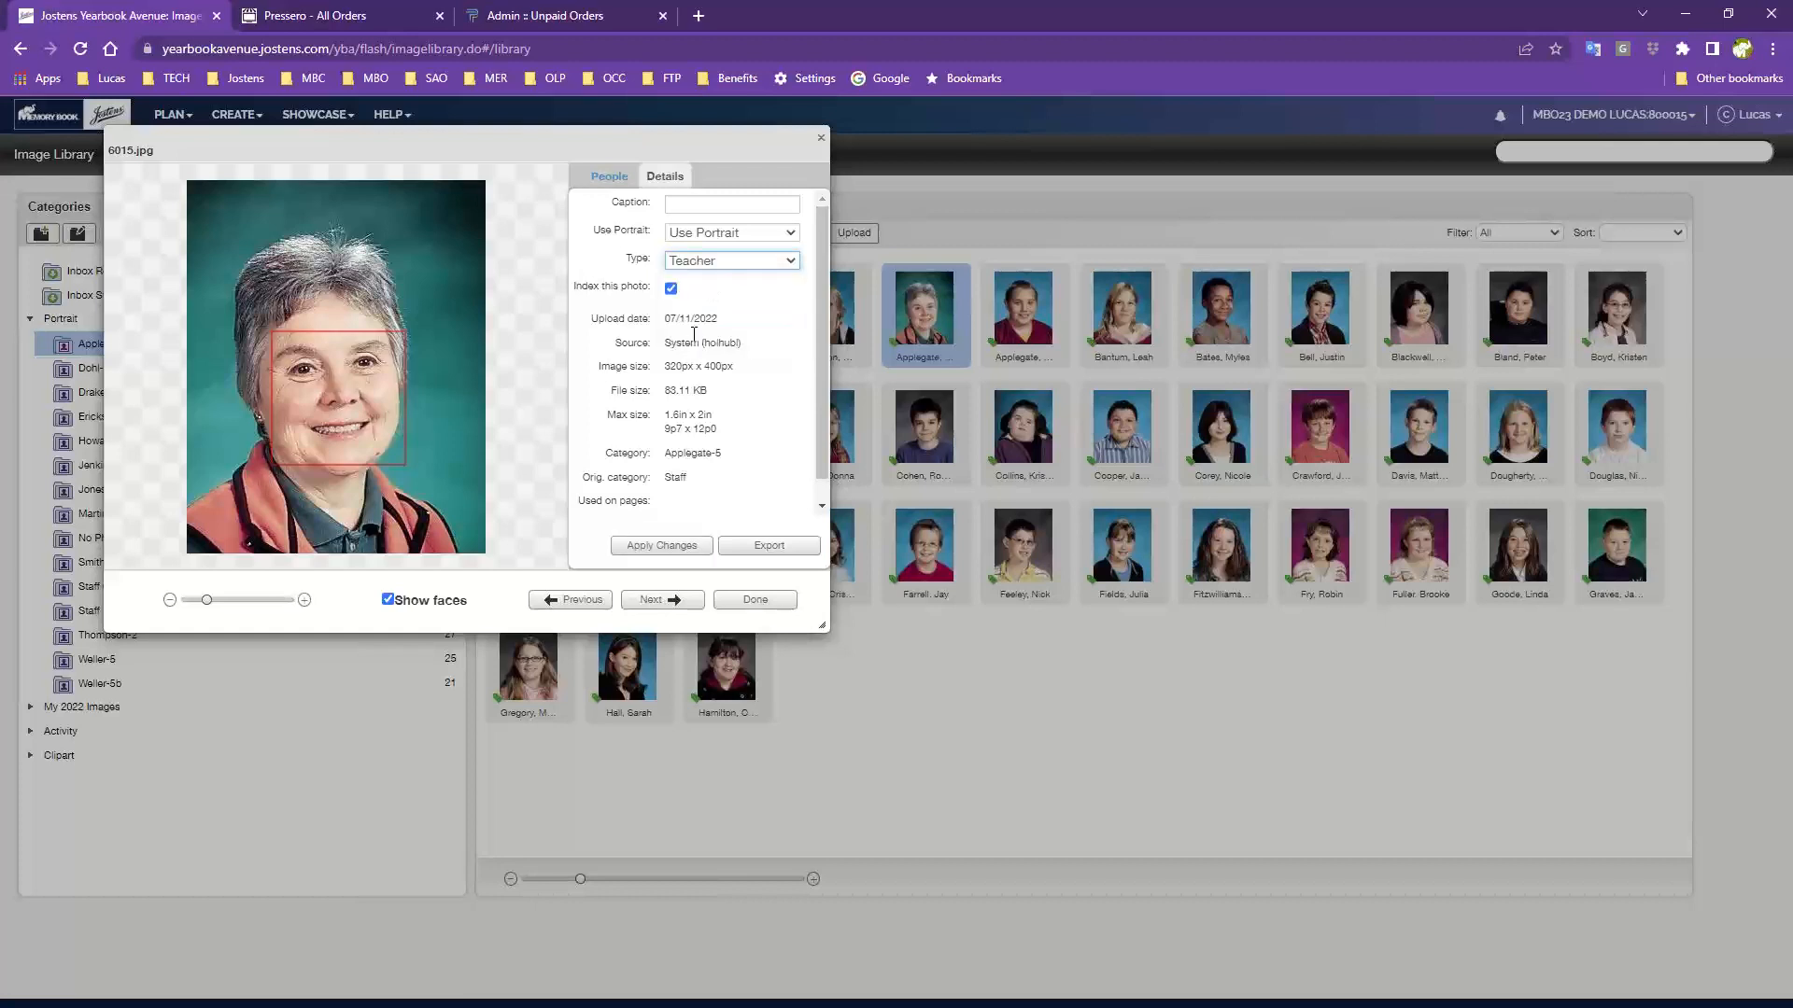
left_click(674, 551)
left_click(675, 551)
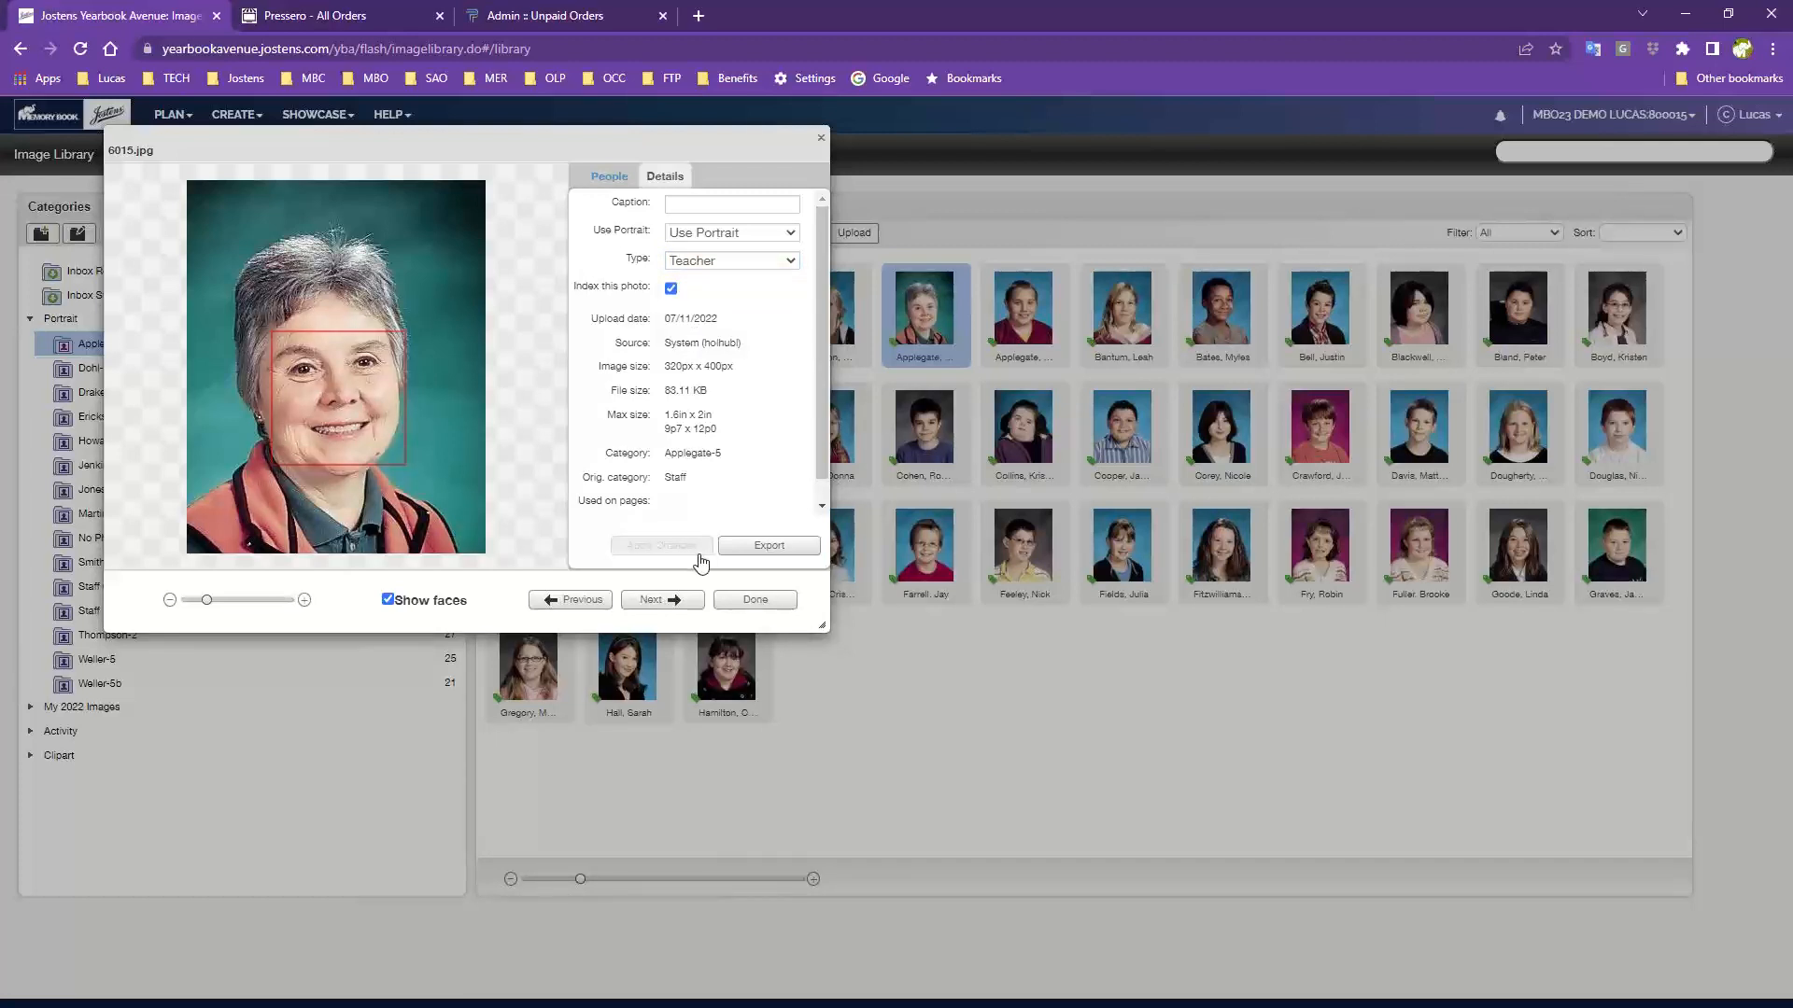
left_click(752, 600)
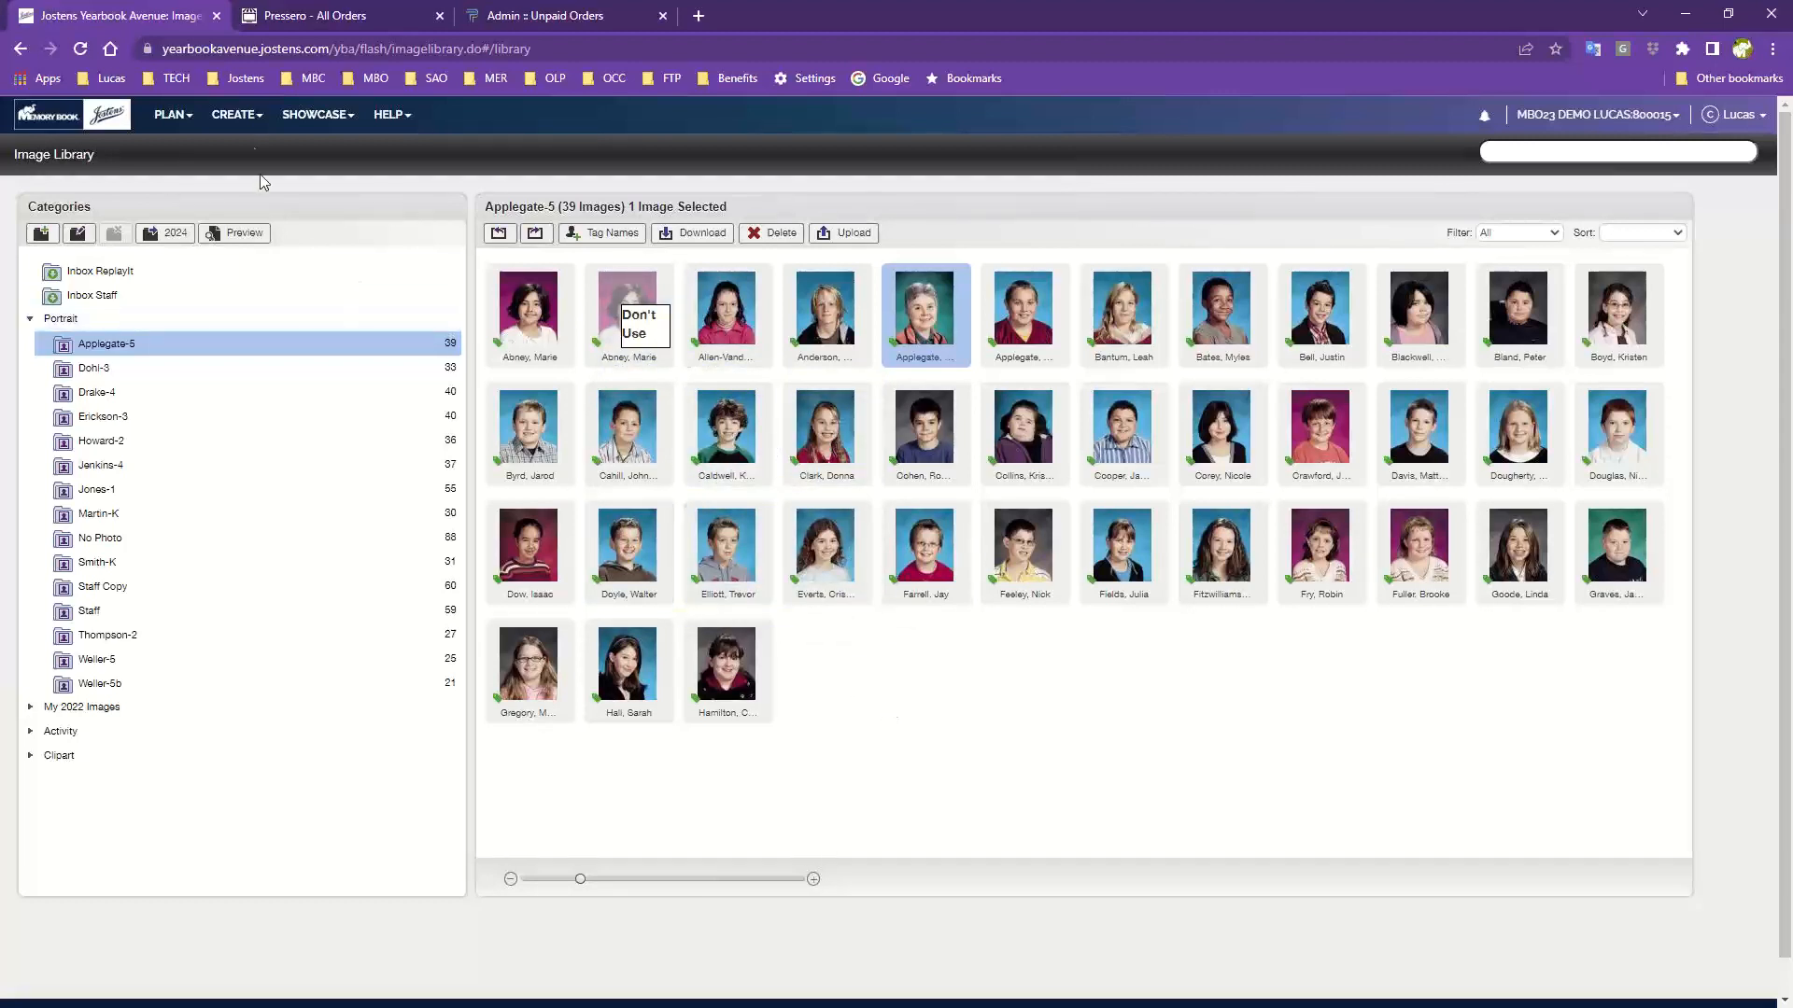
Step: Return to the page designer and flow the class folder's portraits into the grid on page 4 again
left_click(238, 121)
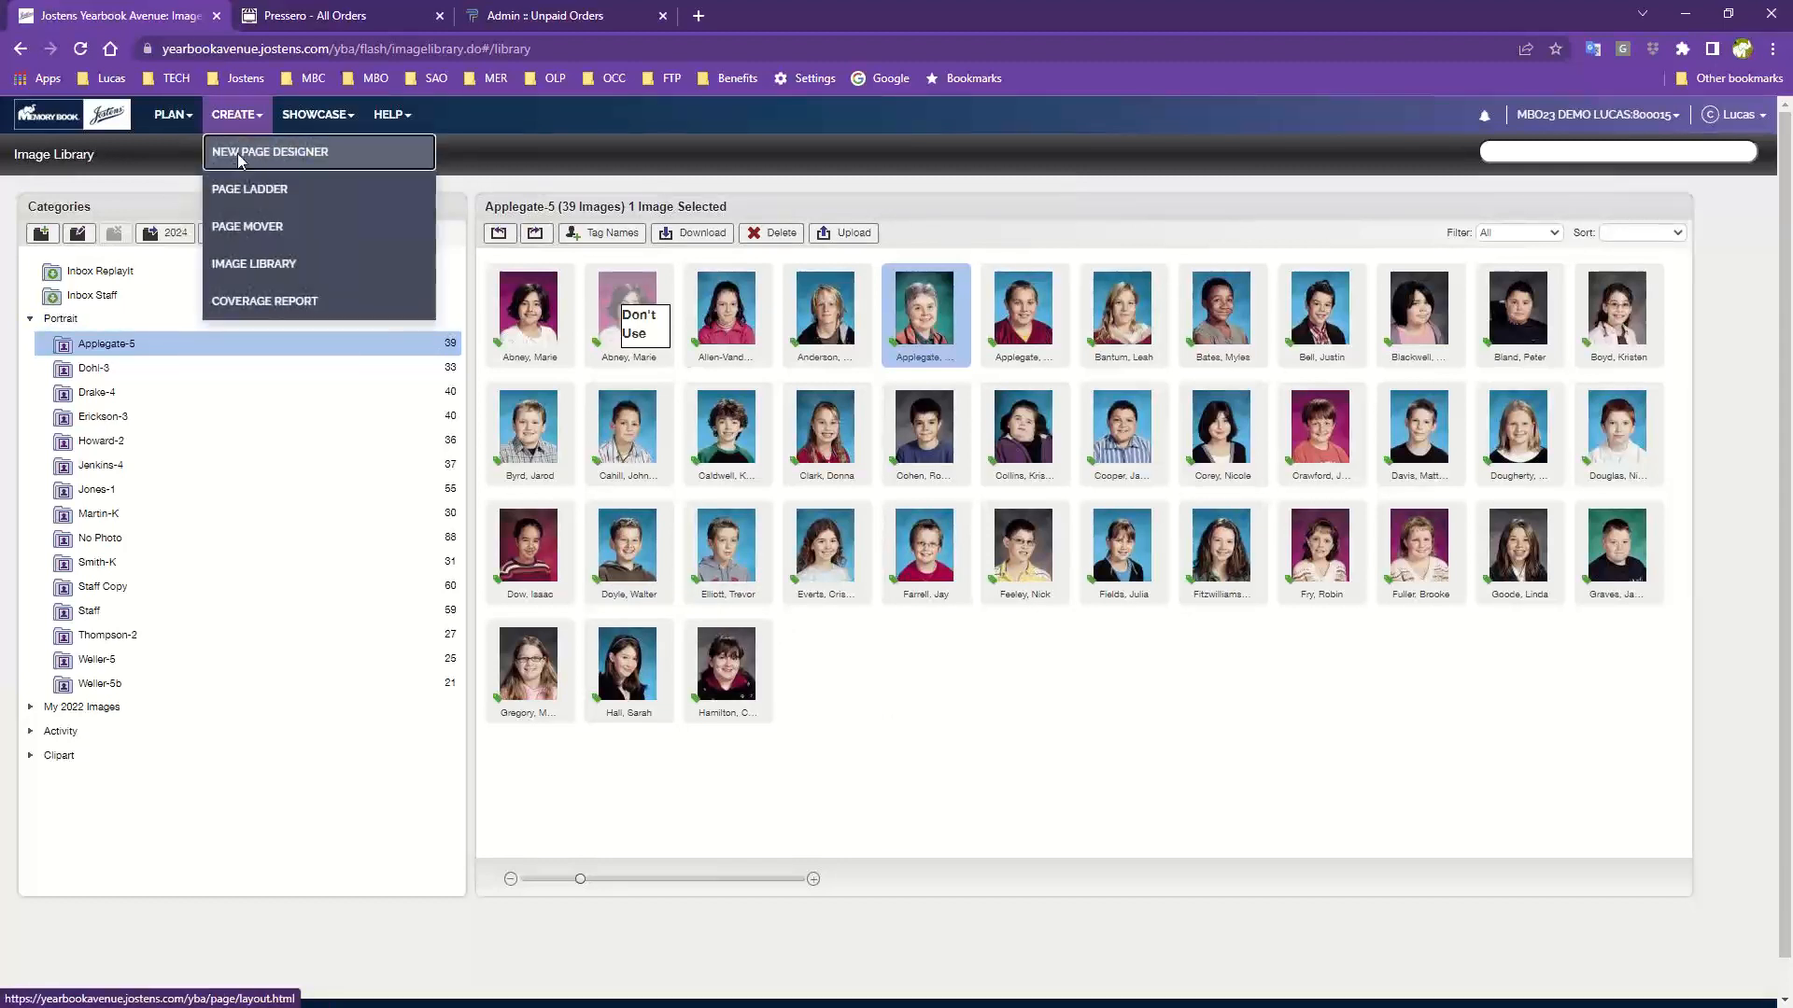
left_click(241, 157)
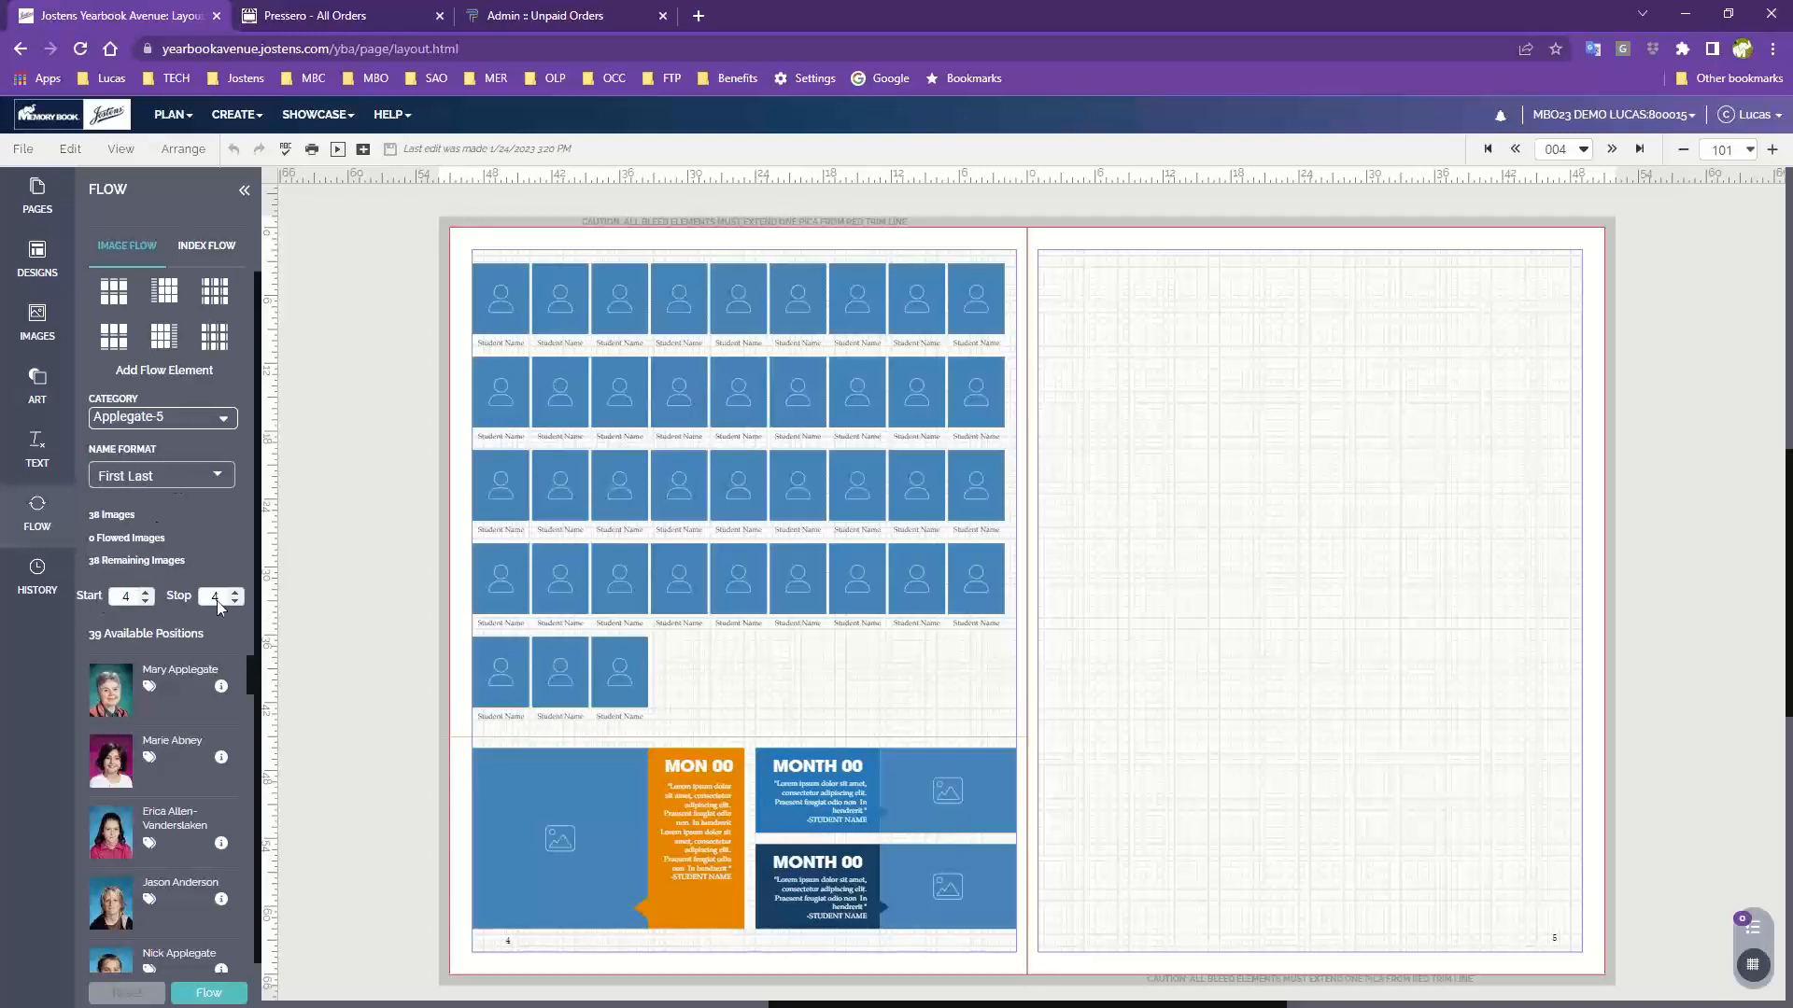
left_click(209, 993)
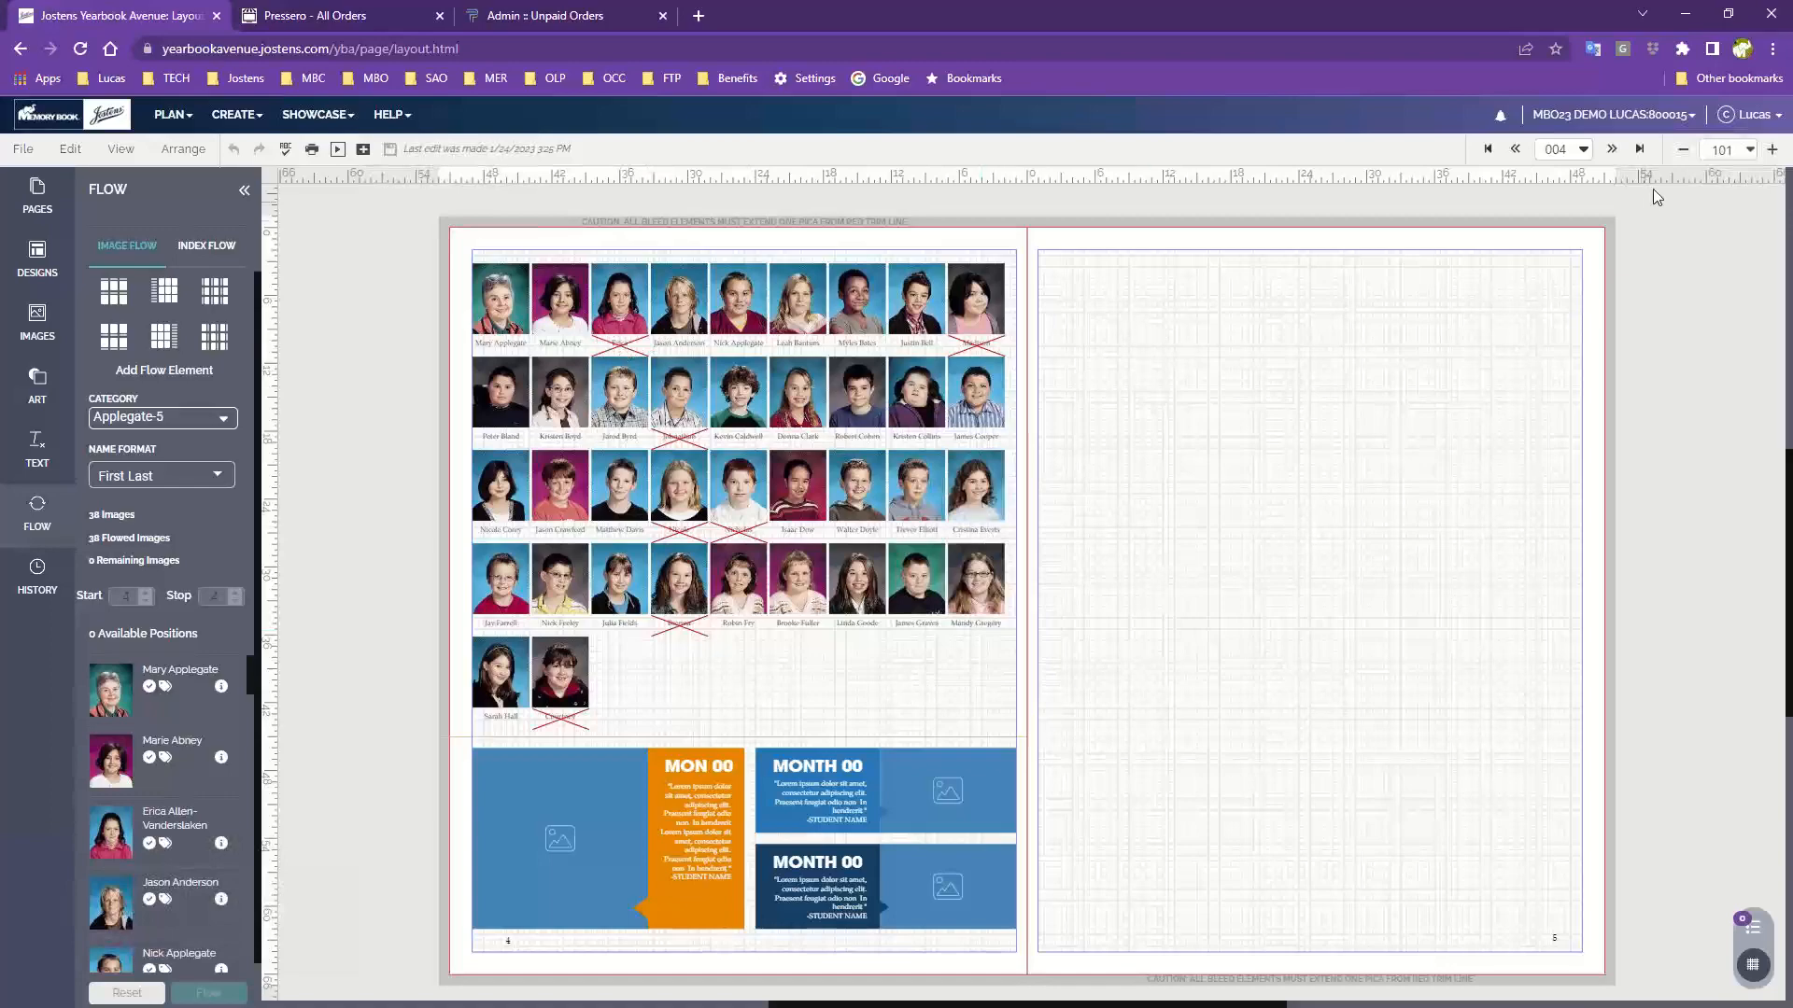
left_click(1771, 150)
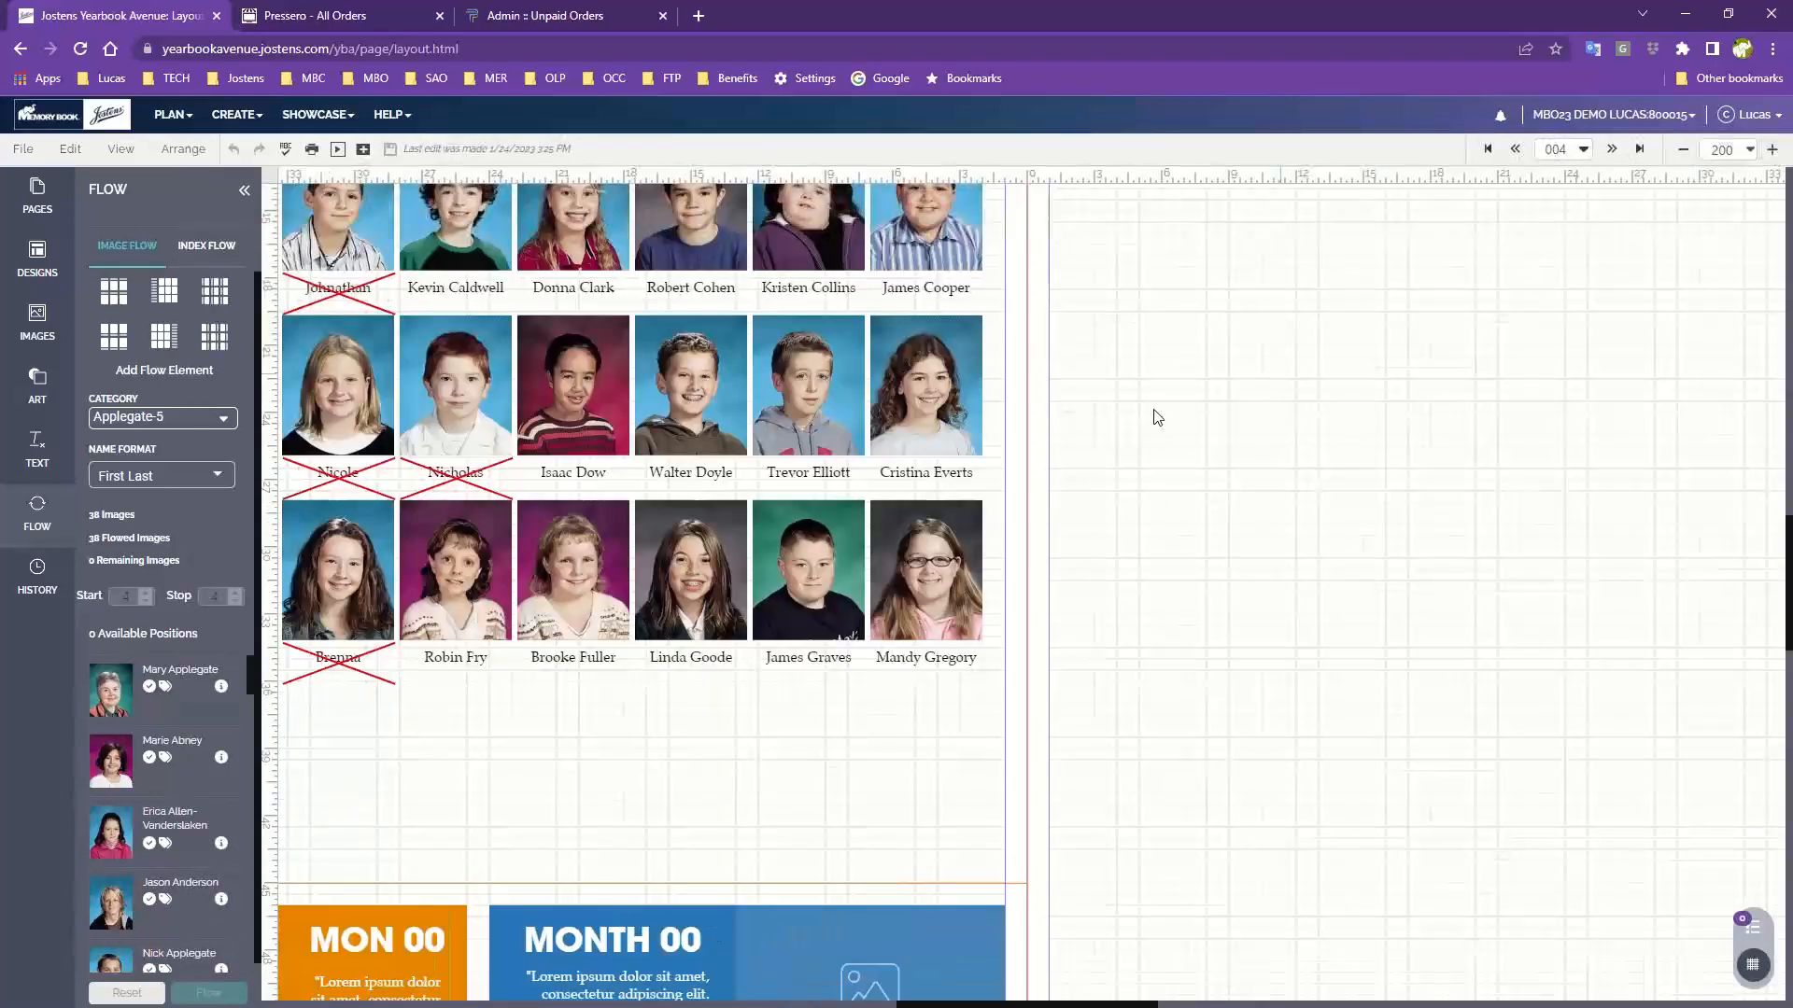
Step: Reset the portrait flow on page 4 to empty the grid
left_click_drag(601, 365, 1182, 705)
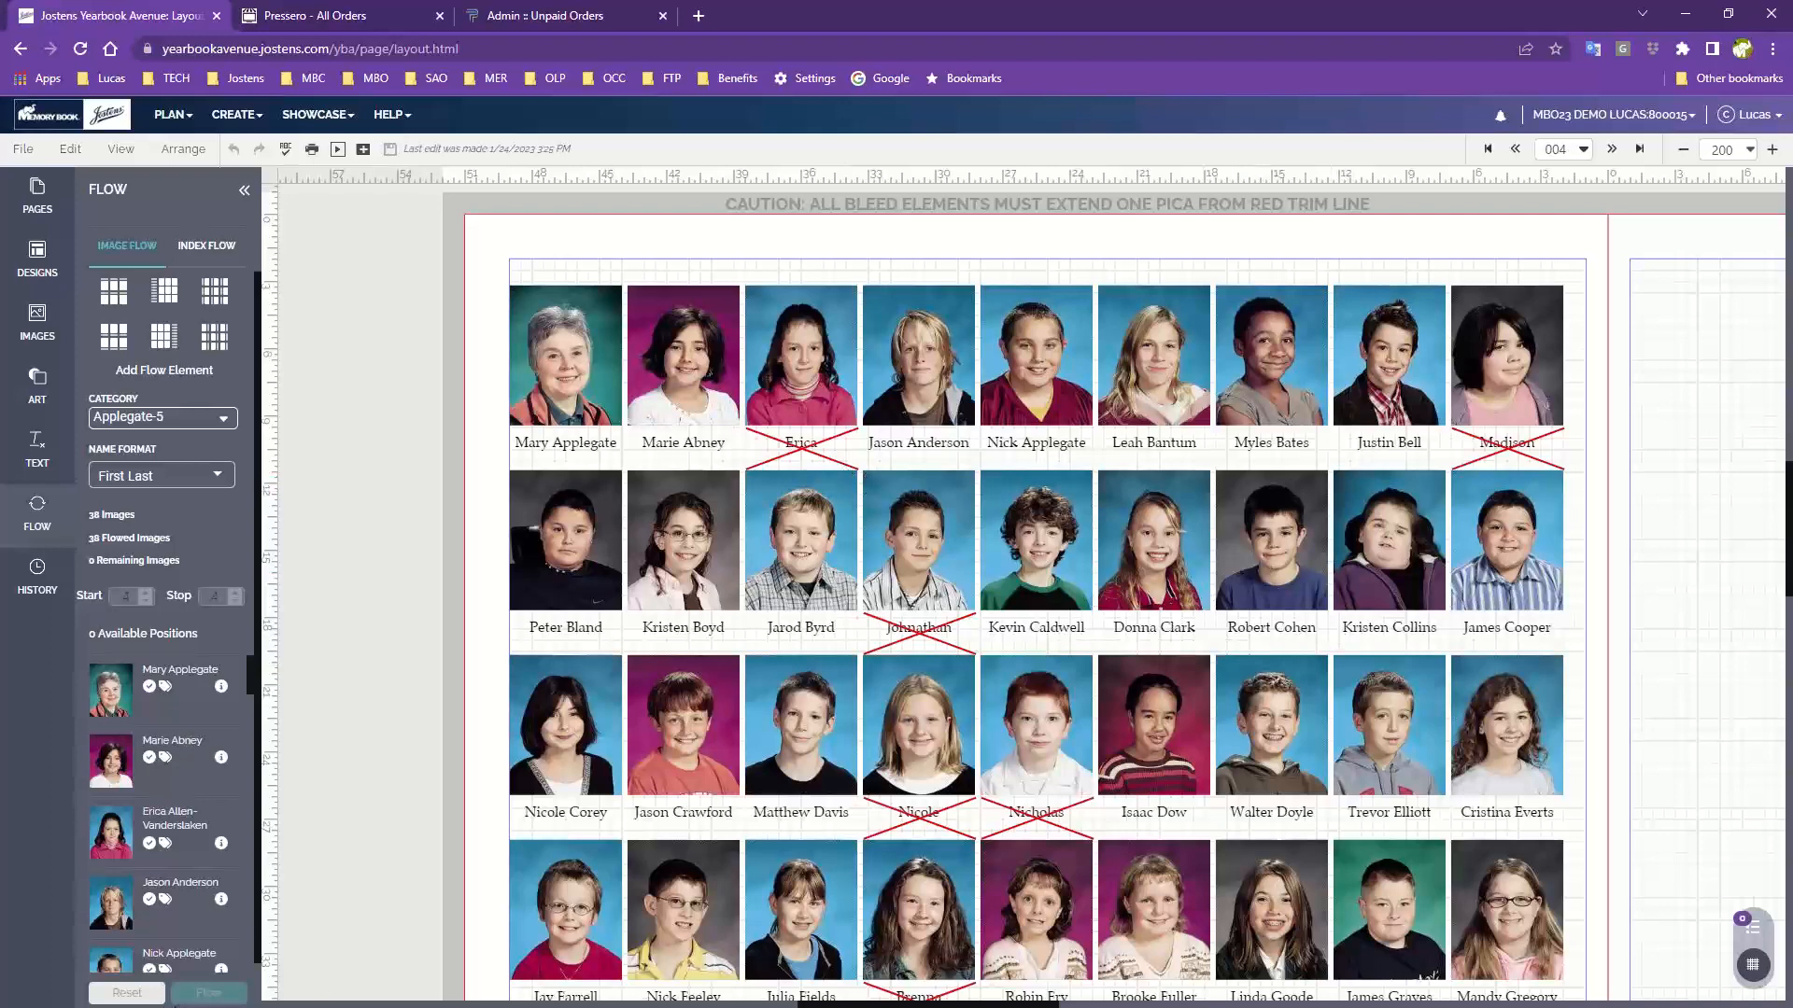
left_click(124, 993)
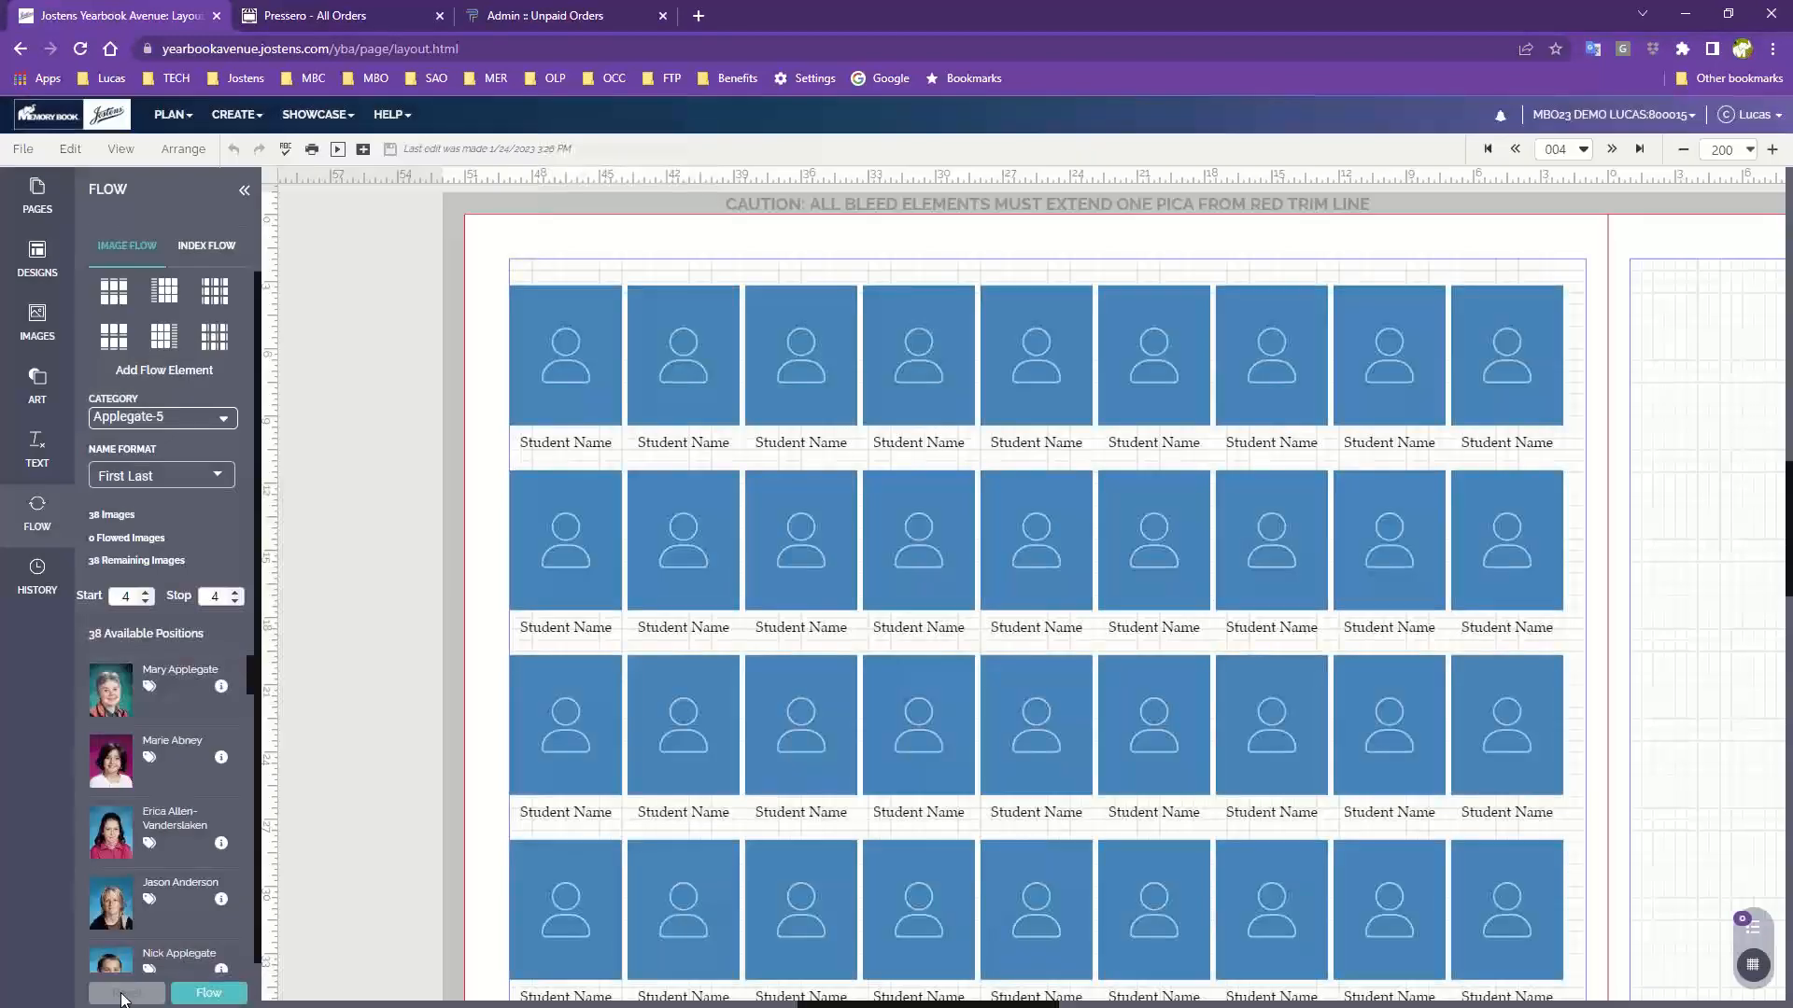
scroll(393, 761, "up", 1)
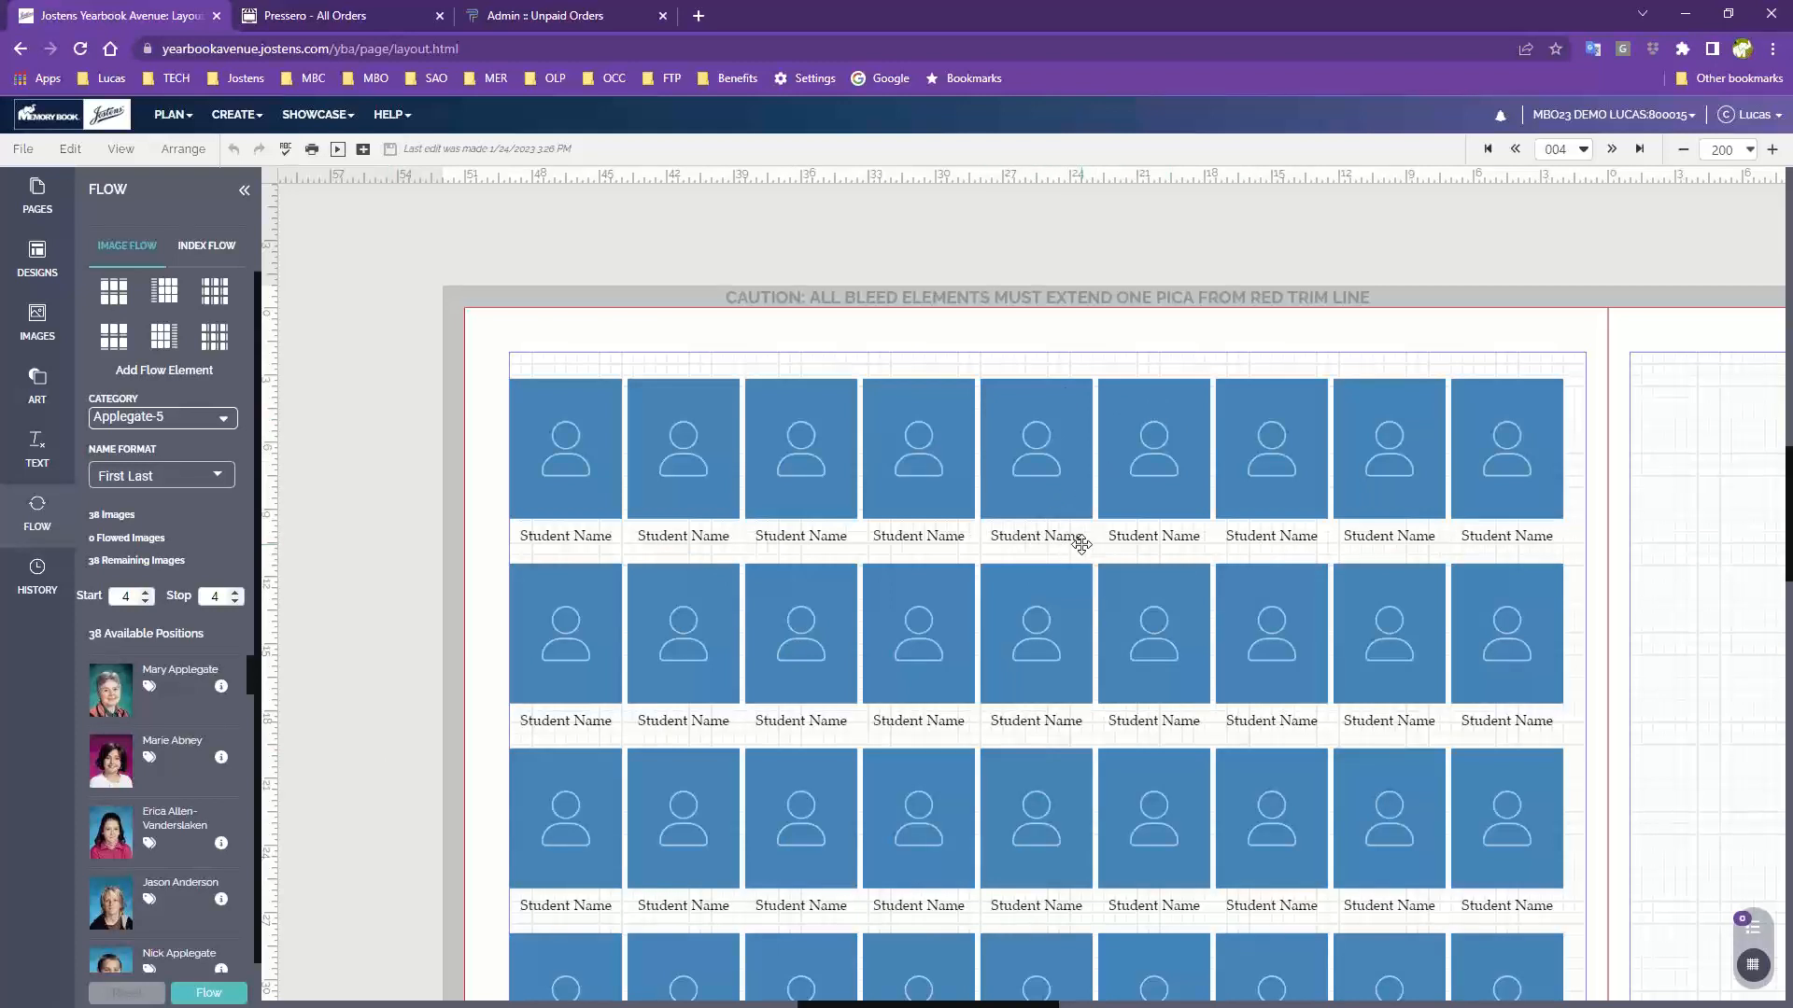
Step: Change the student-name font of the whole portrait grid, trying AYT Amperstencil and settling on AYT Avalon
left_click(1058, 455)
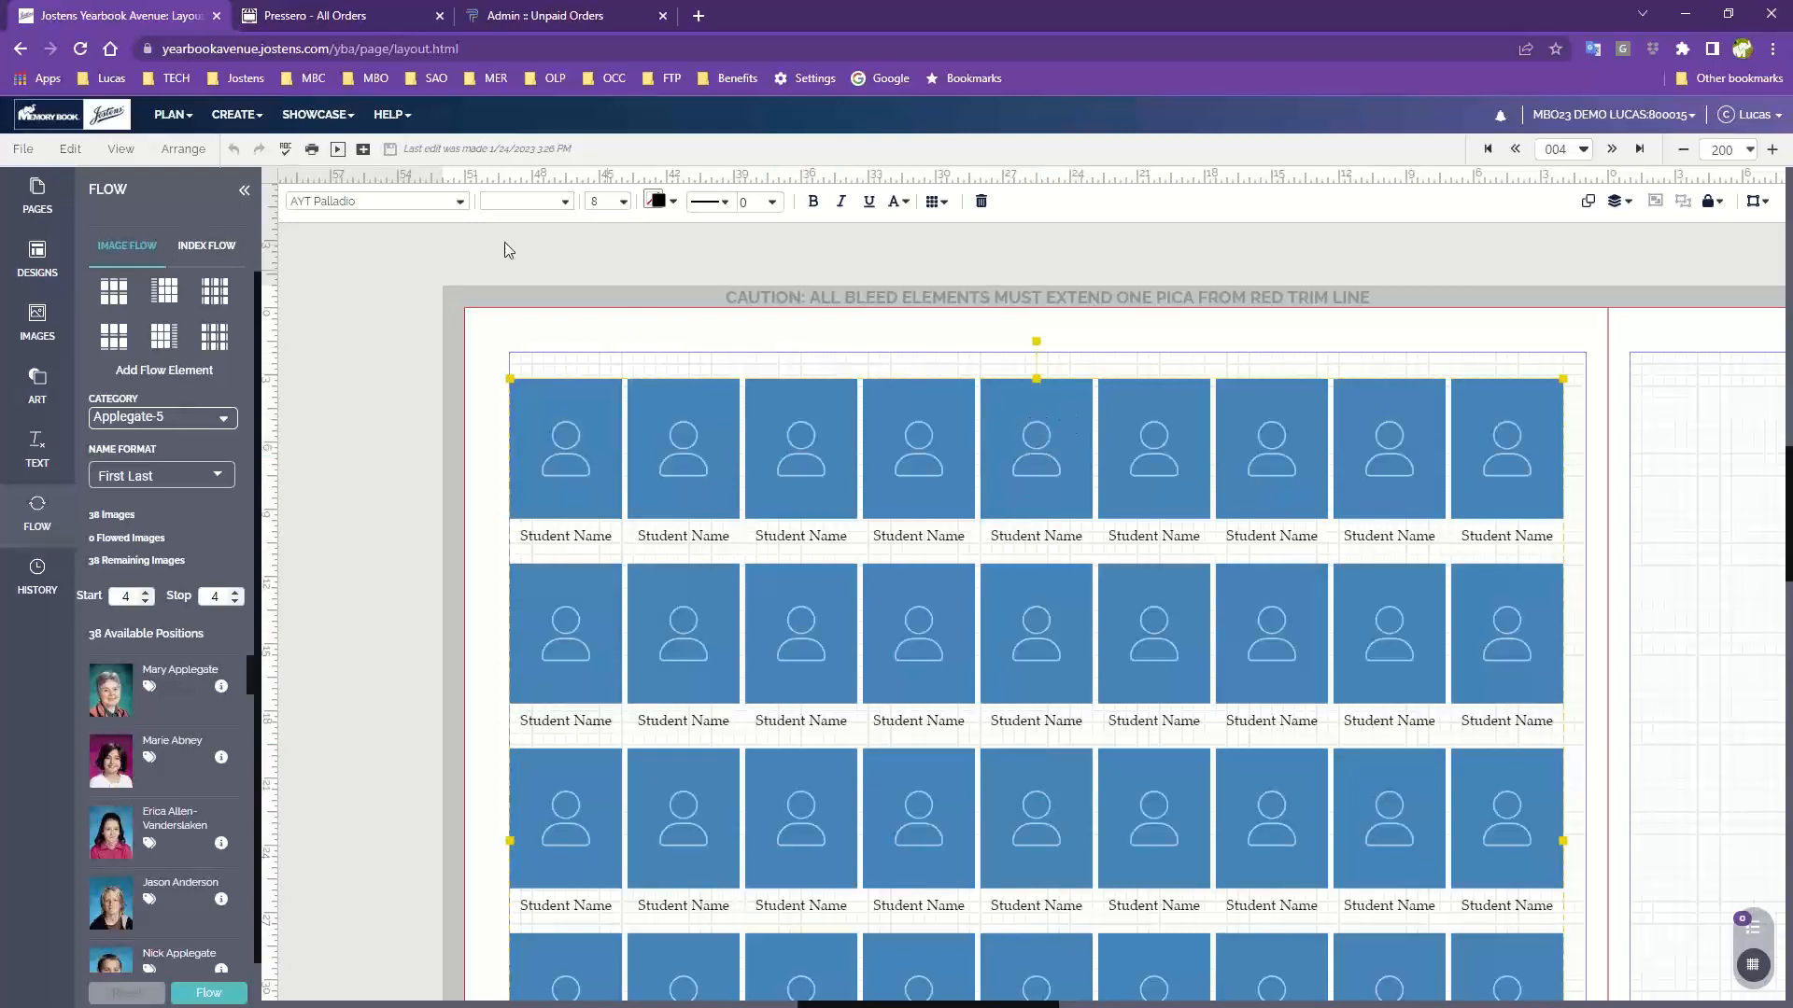
left_click(456, 201)
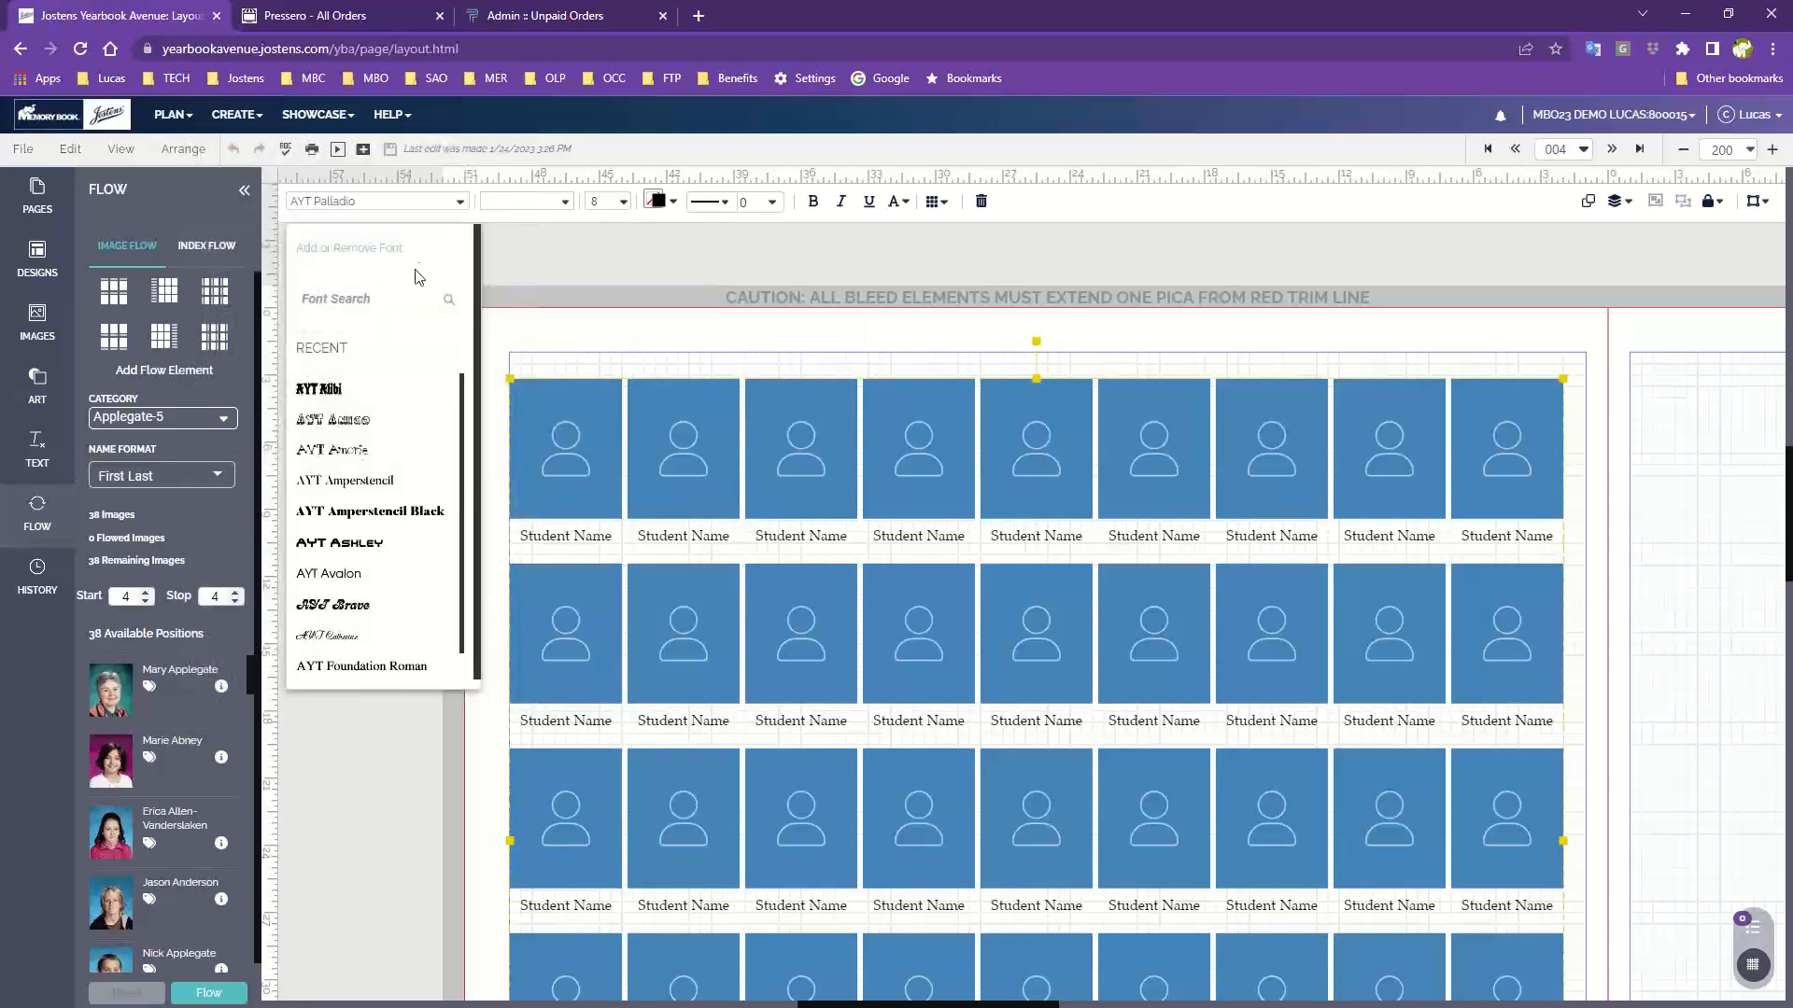
left_click(372, 480)
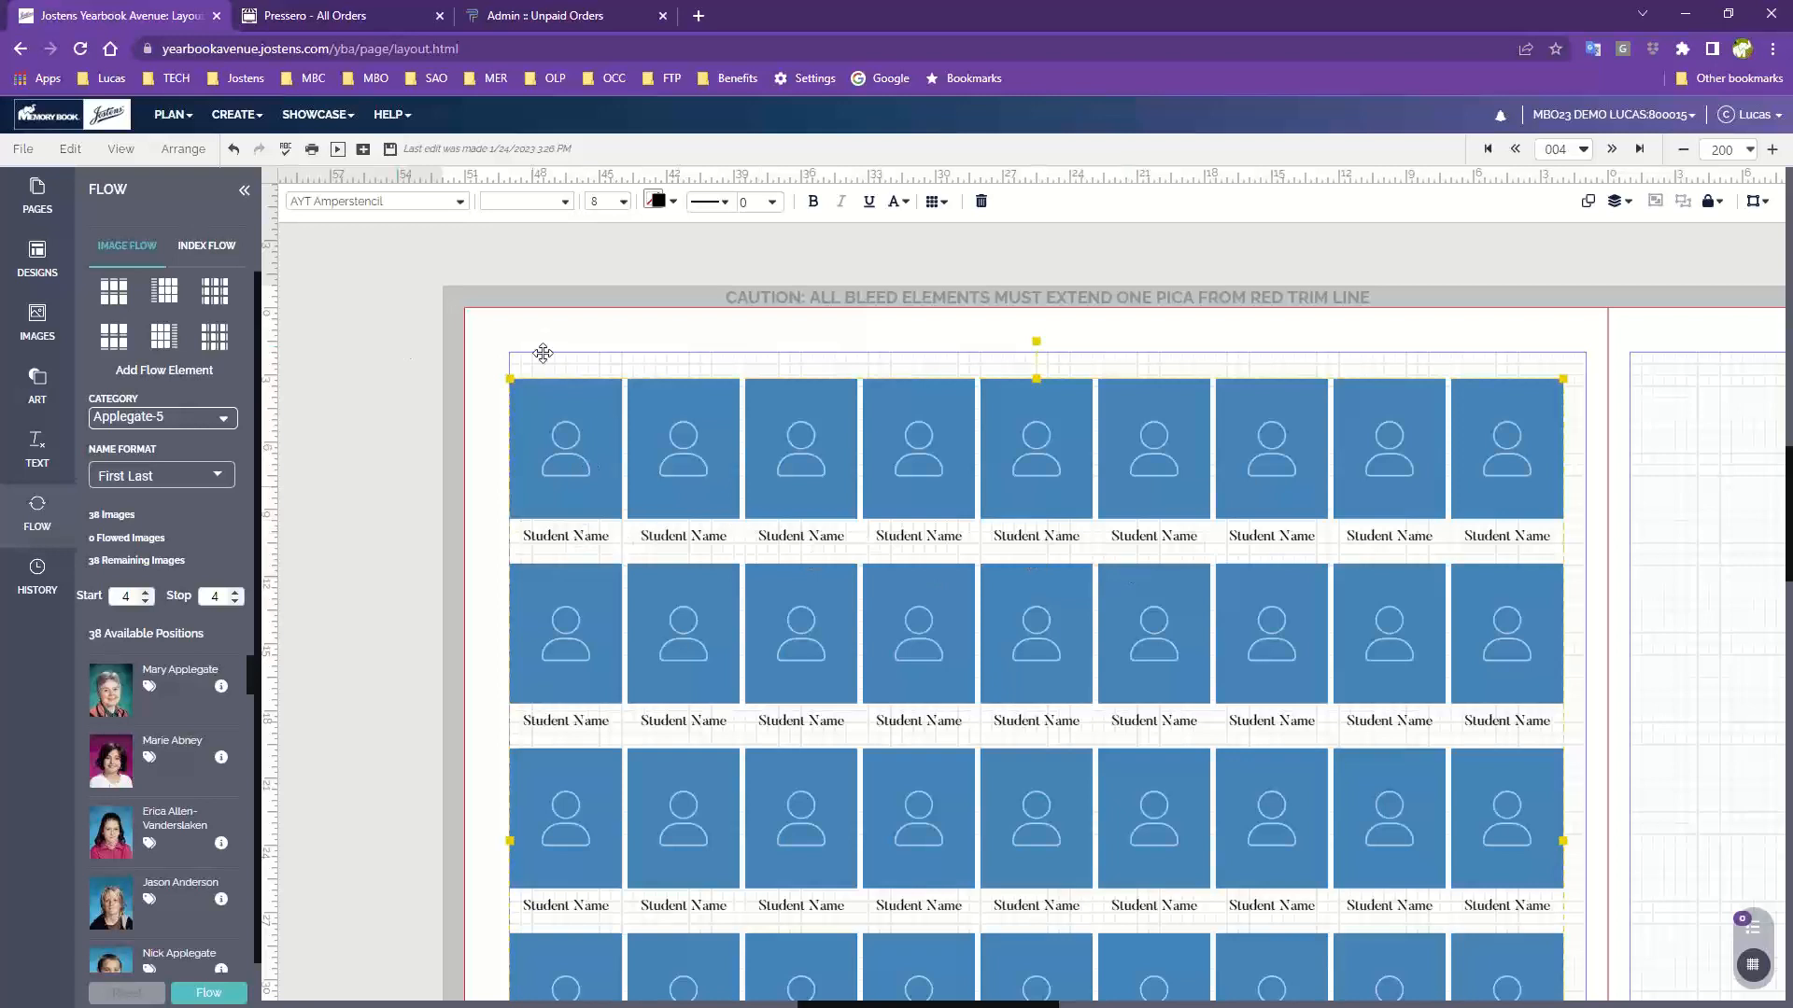
left_click(369, 204)
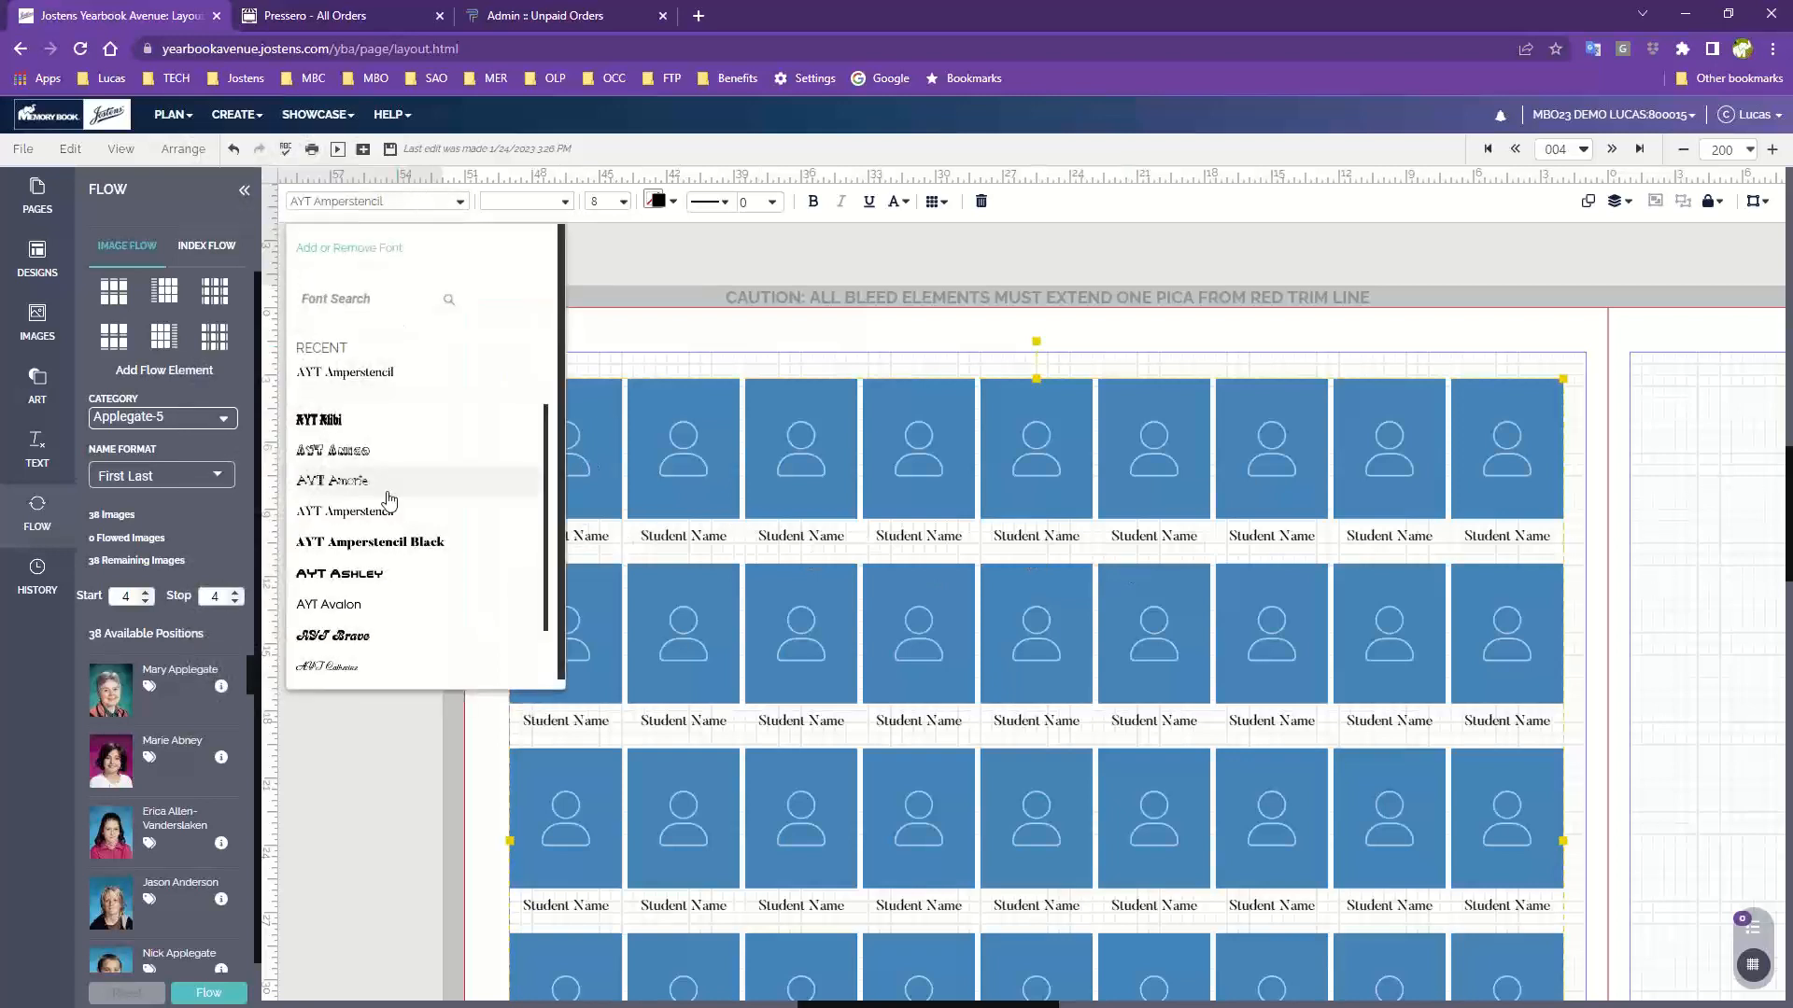
left_click(336, 602)
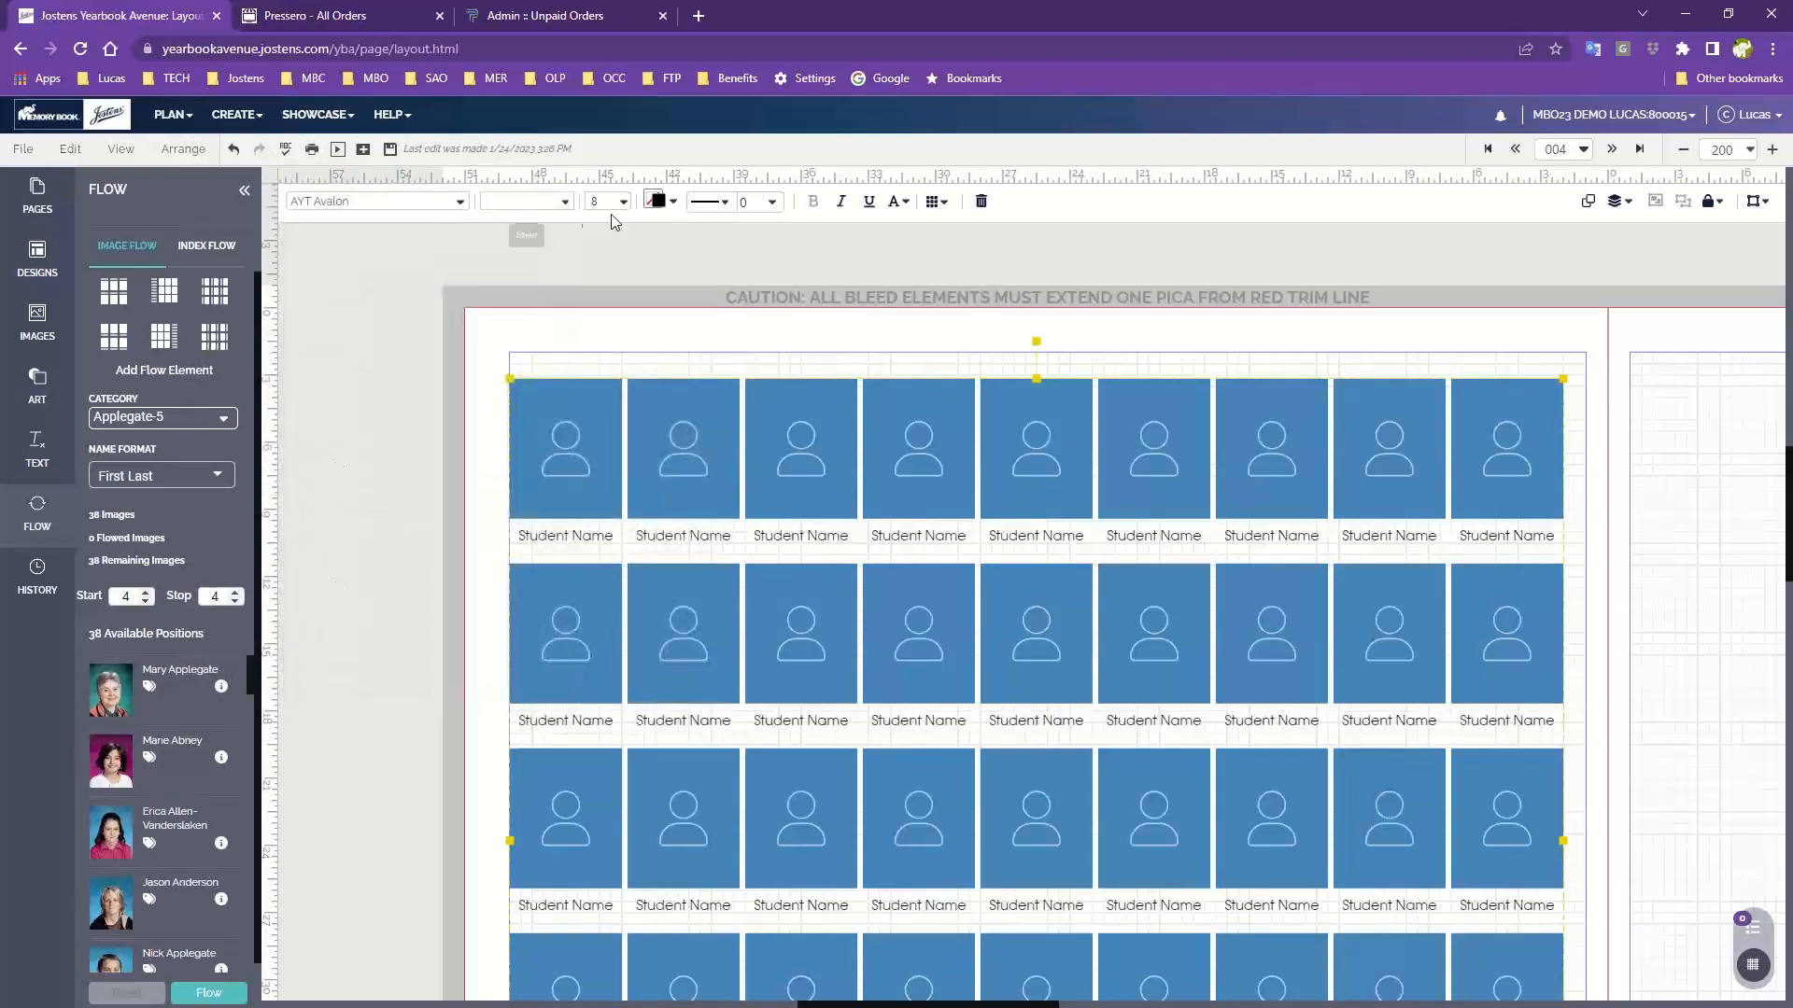
Step: Try EW Firebrick as the text fill of the student names and return it to black, keeping the grid selected
left_click(659, 202)
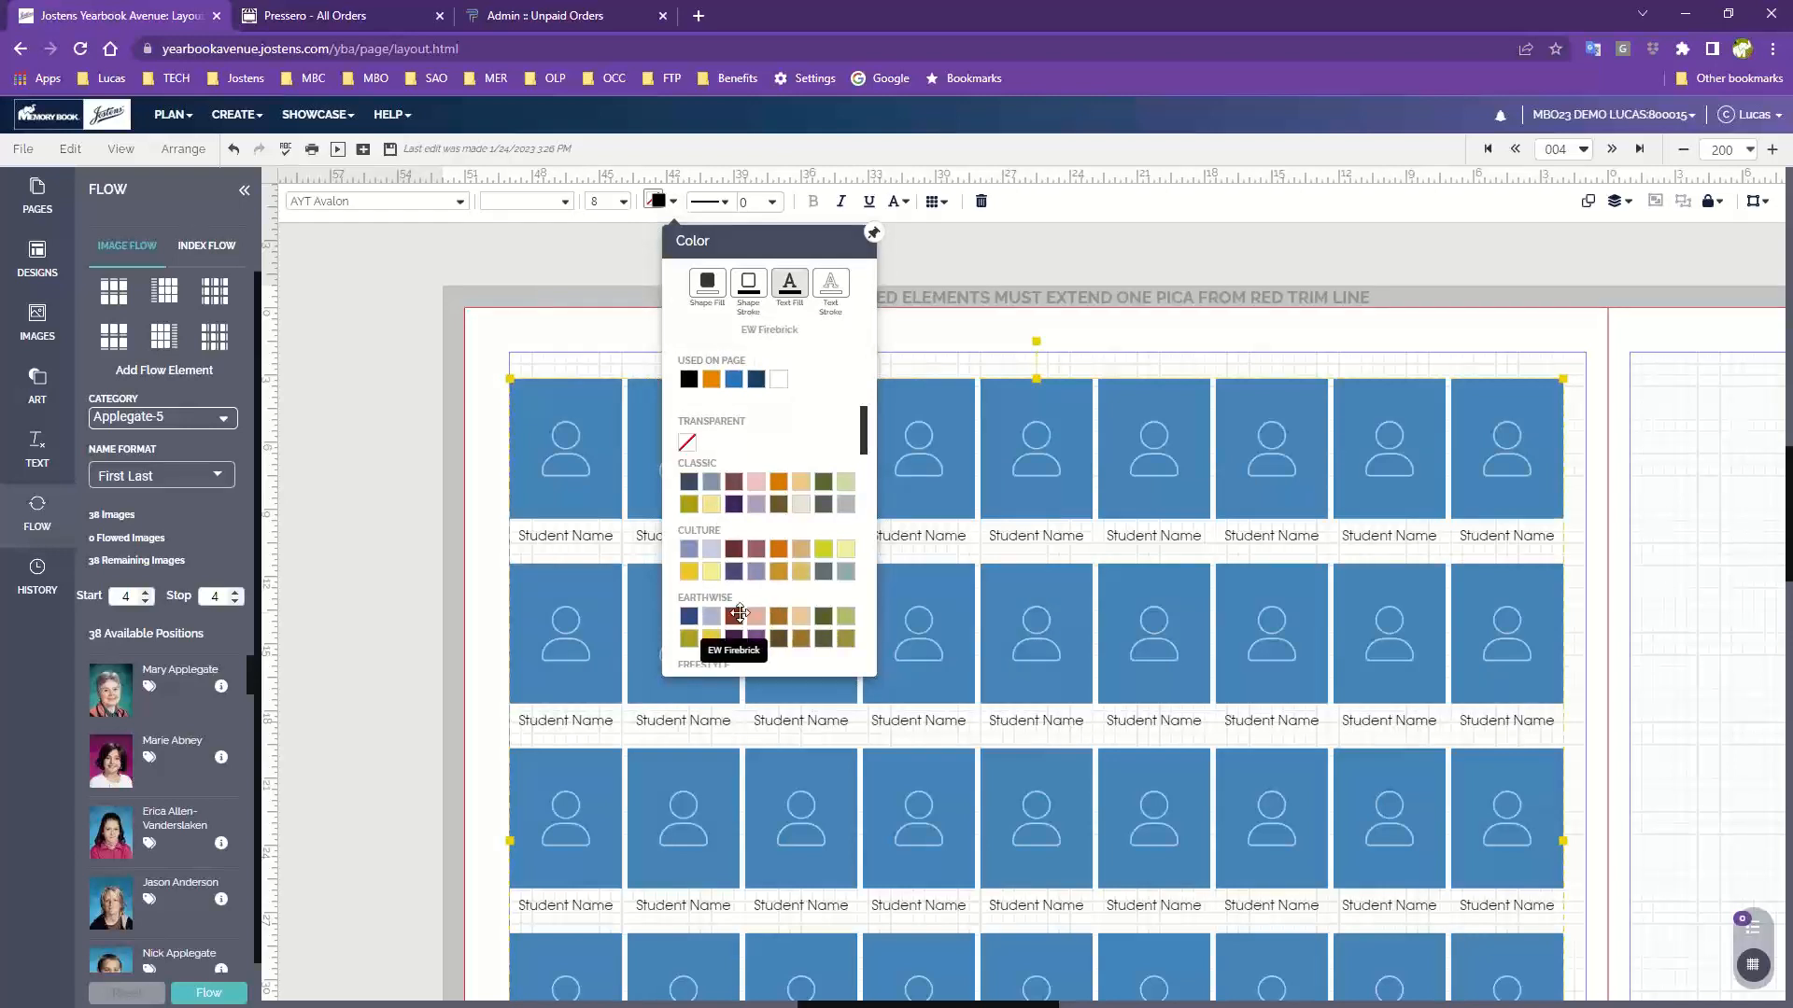
left_click(740, 613)
left_click(660, 202)
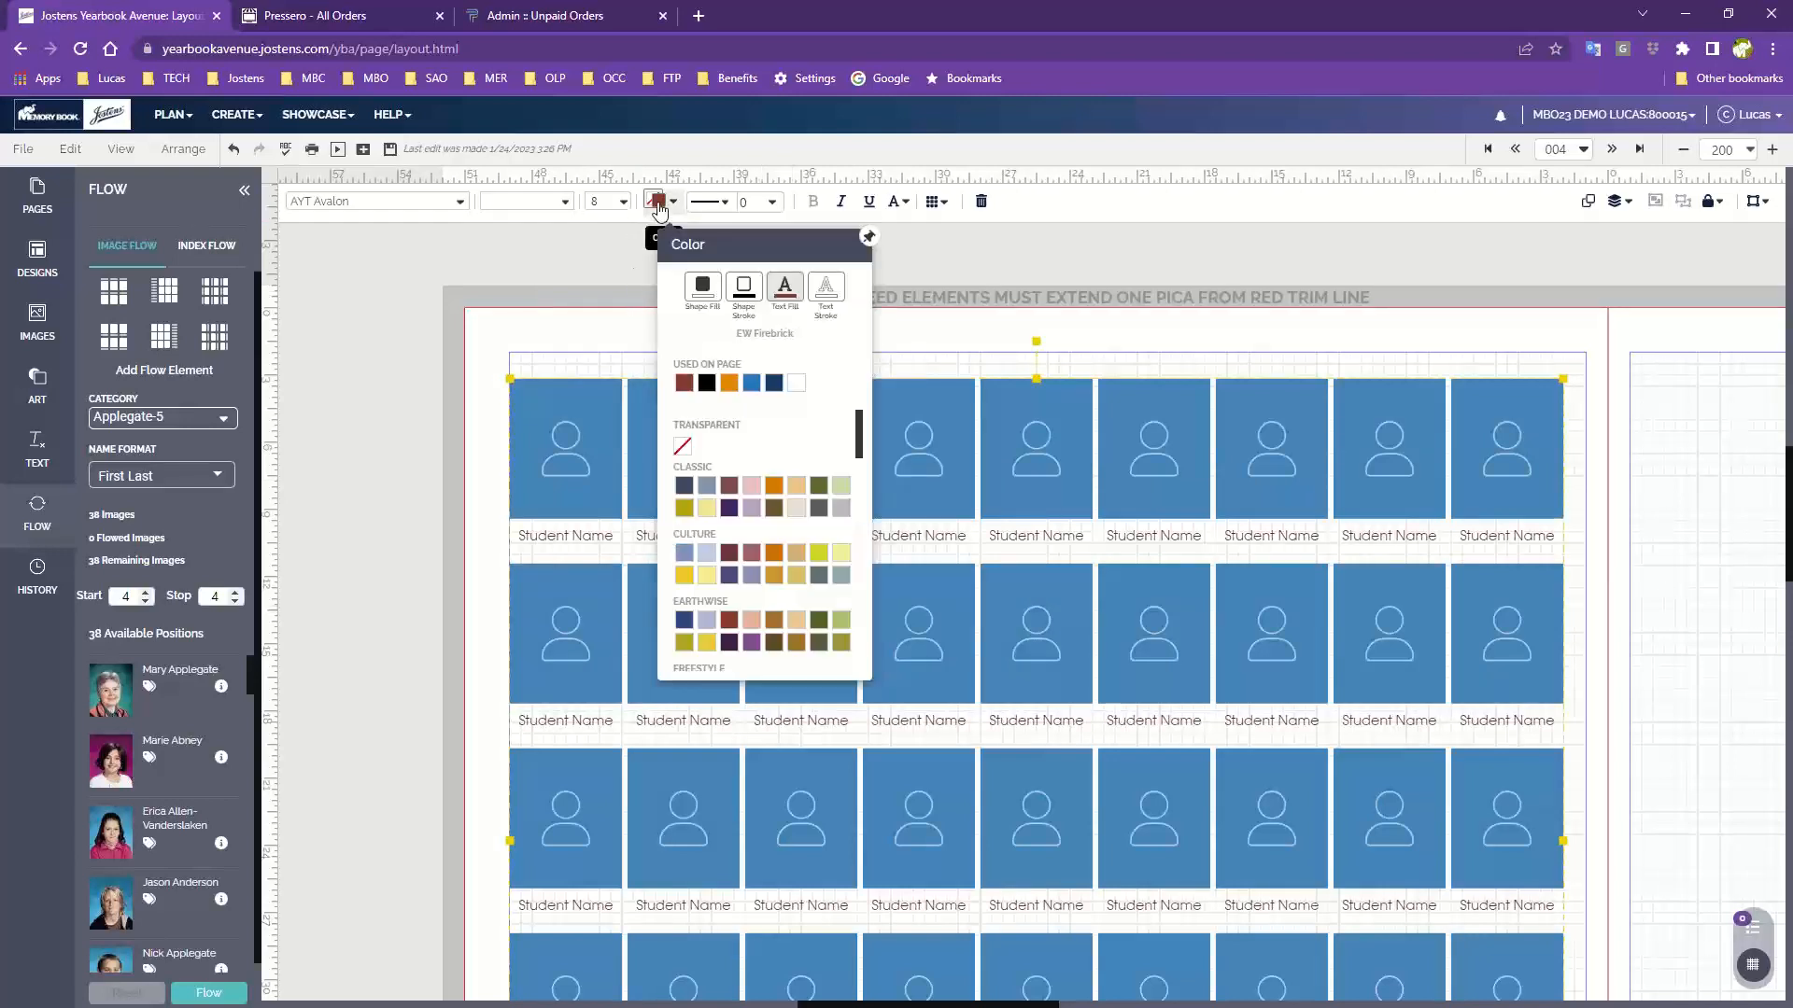
left_click(706, 383)
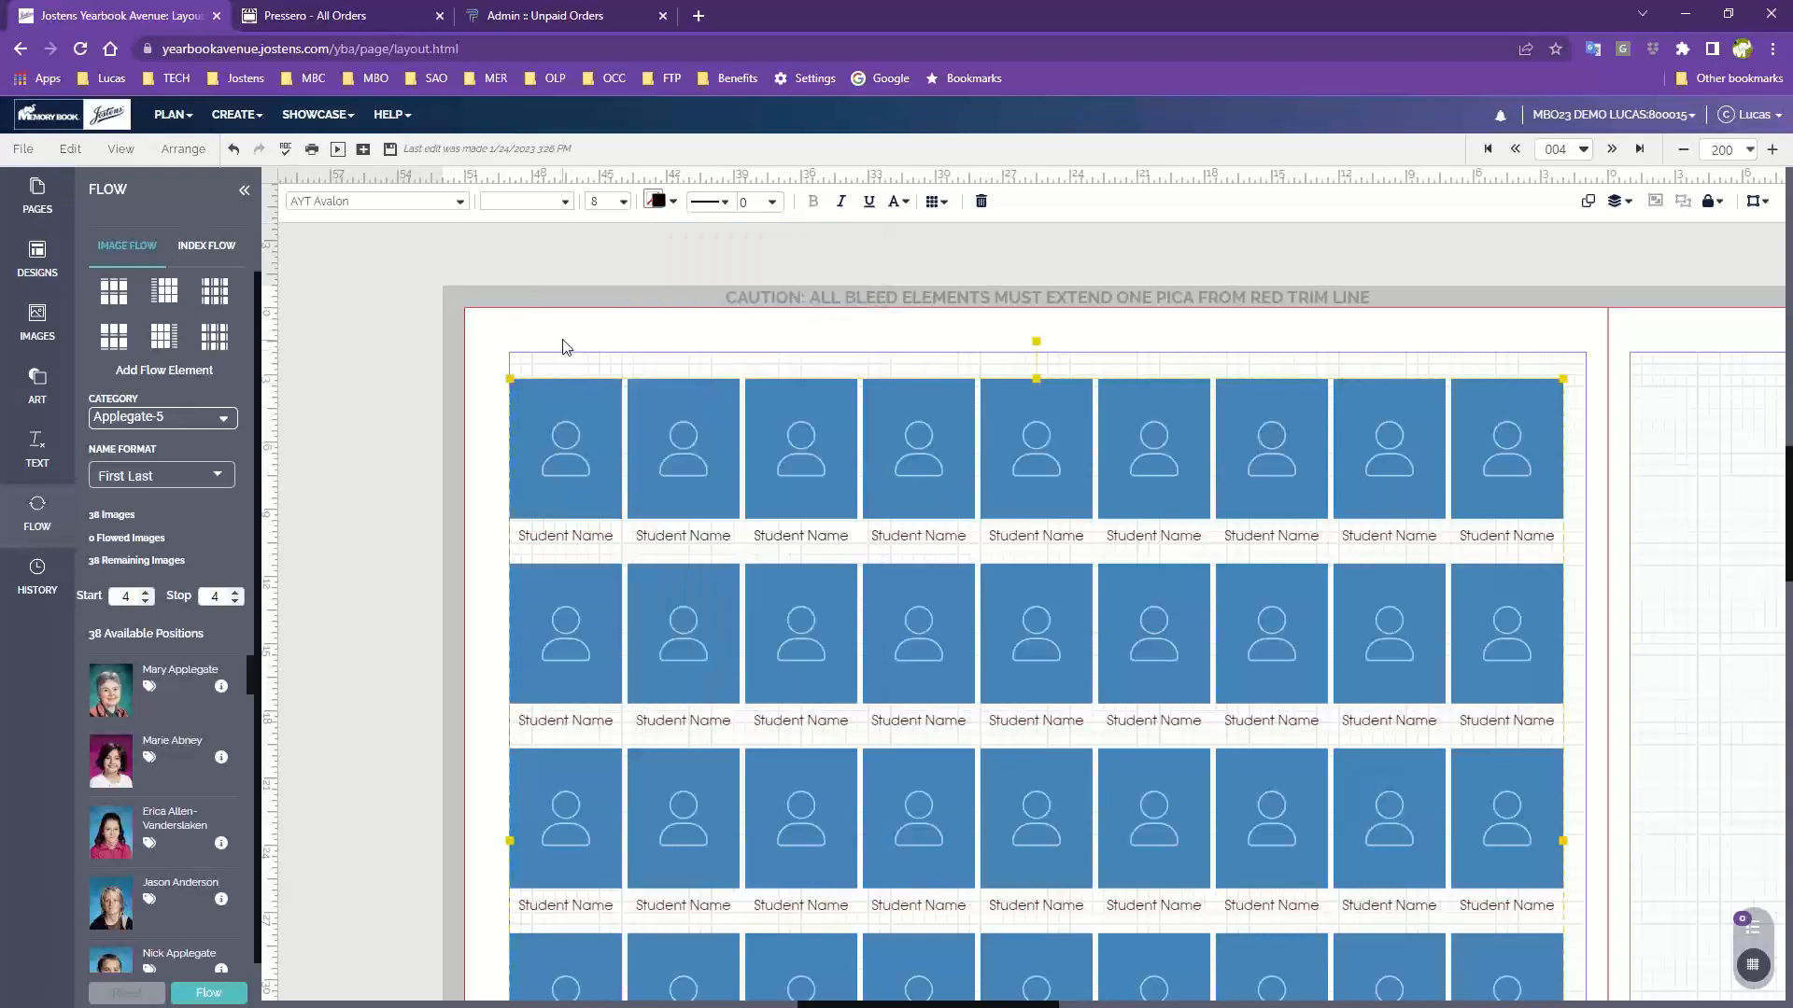
left_click(563, 342)
left_click(721, 425)
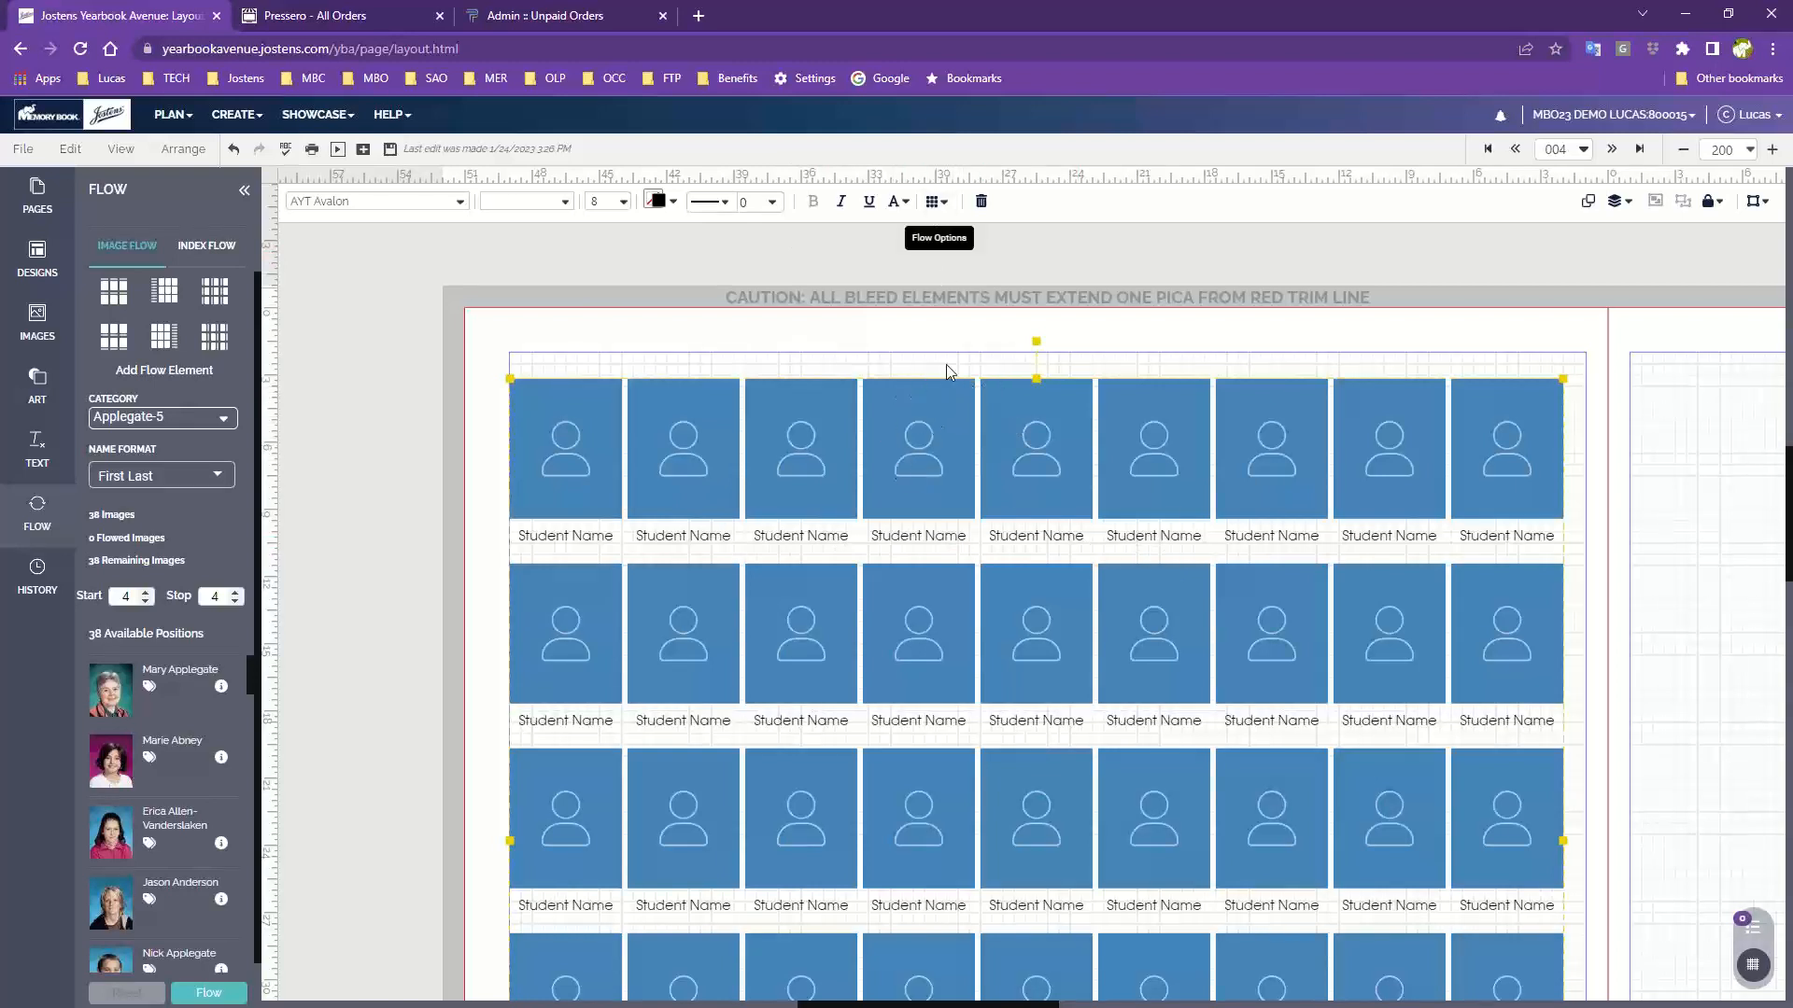
Step: In the grid's flow options, try the Circle and Diamond portrait shapes and settle on Trapezoid
left_click(934, 202)
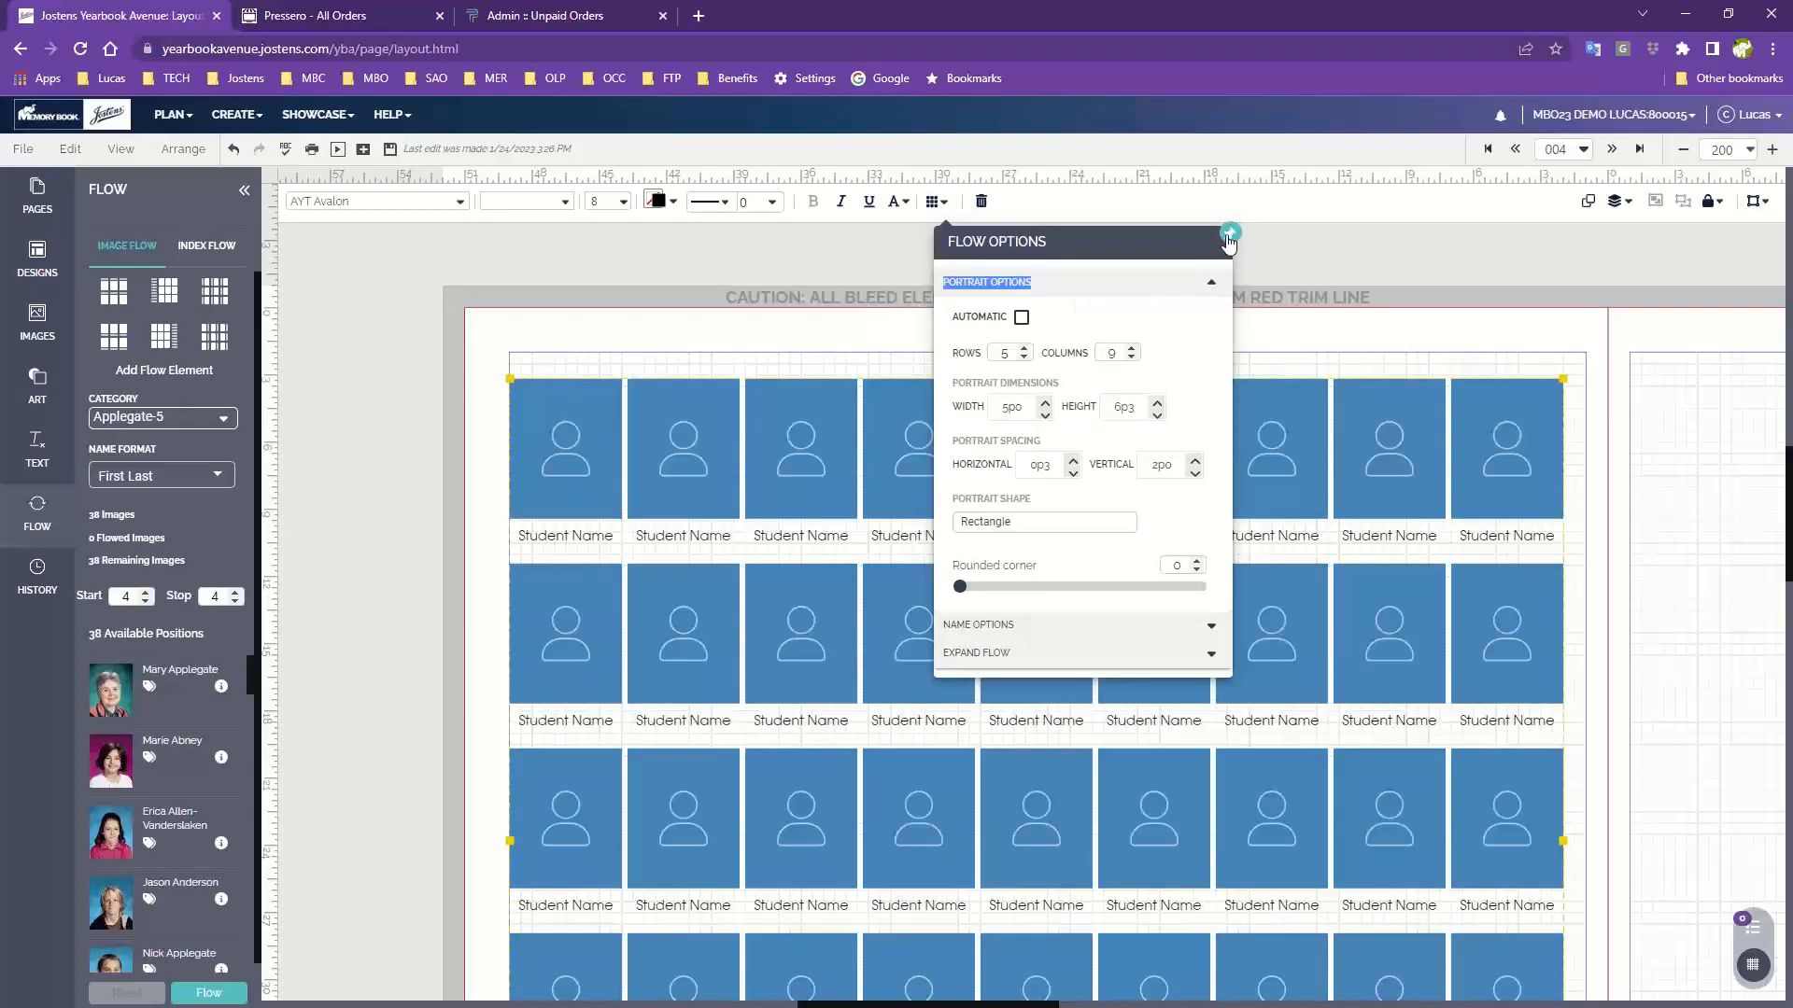
left_click_drag(1109, 242, 1475, 243)
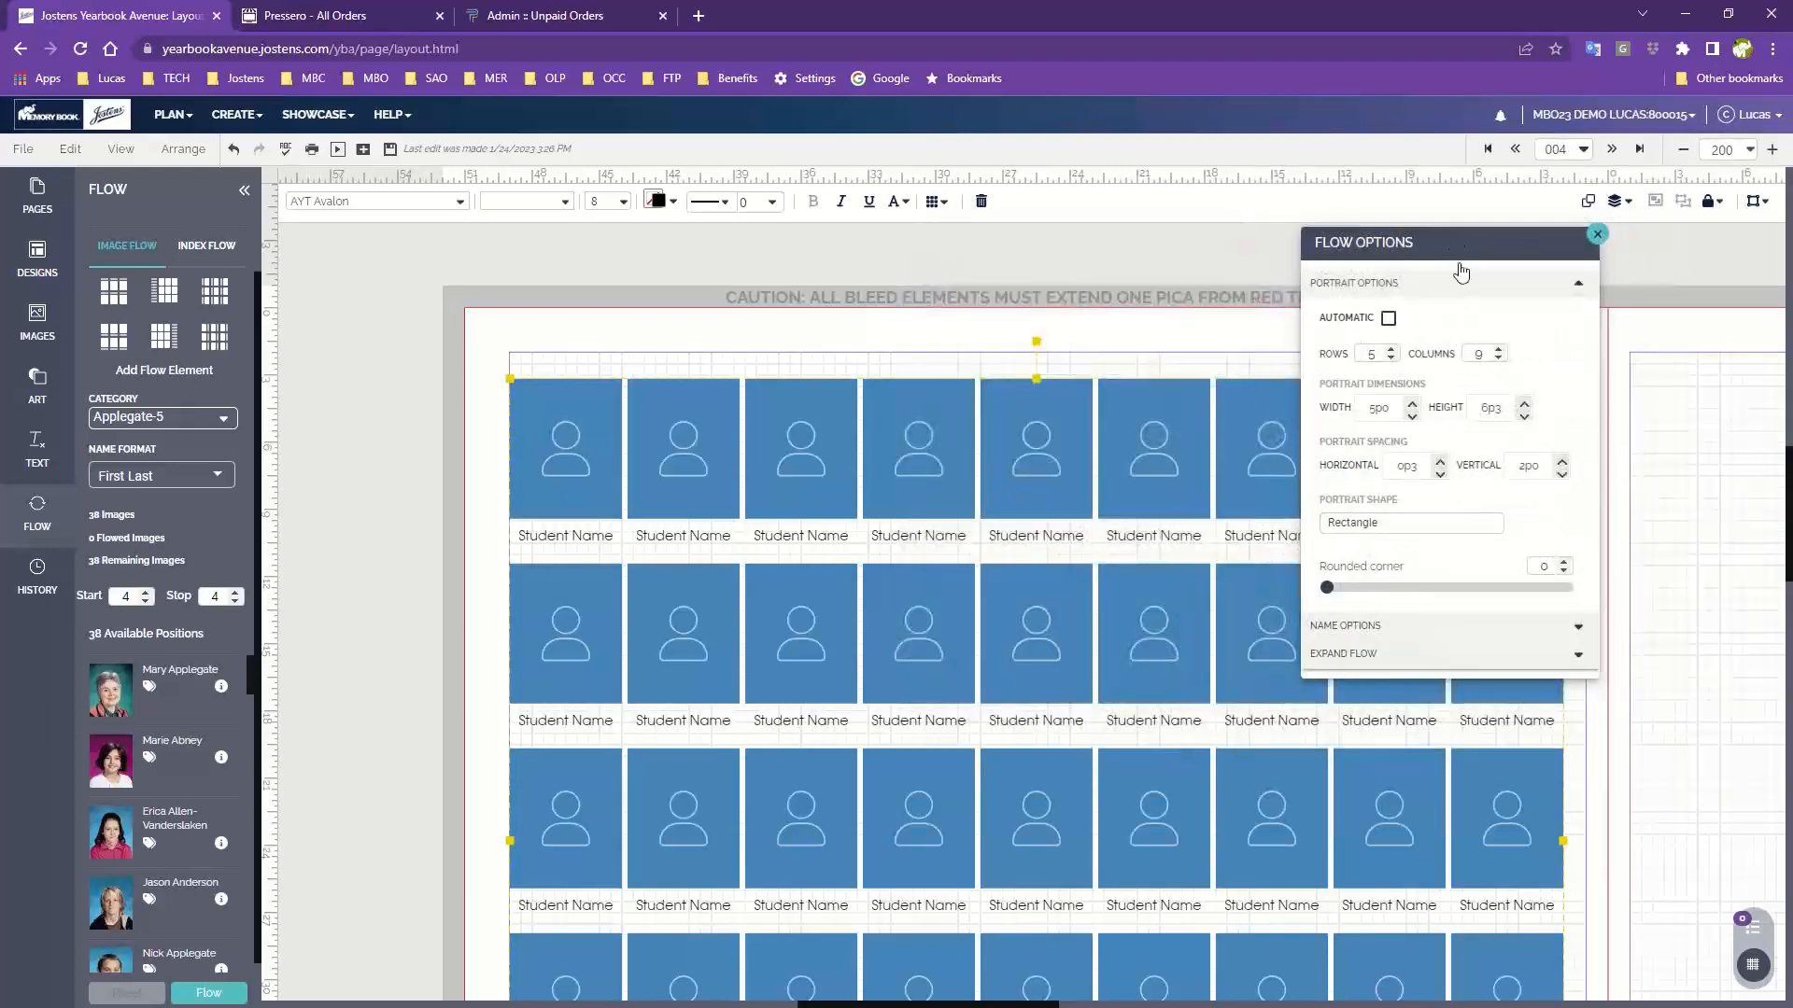
left_click(1365, 525)
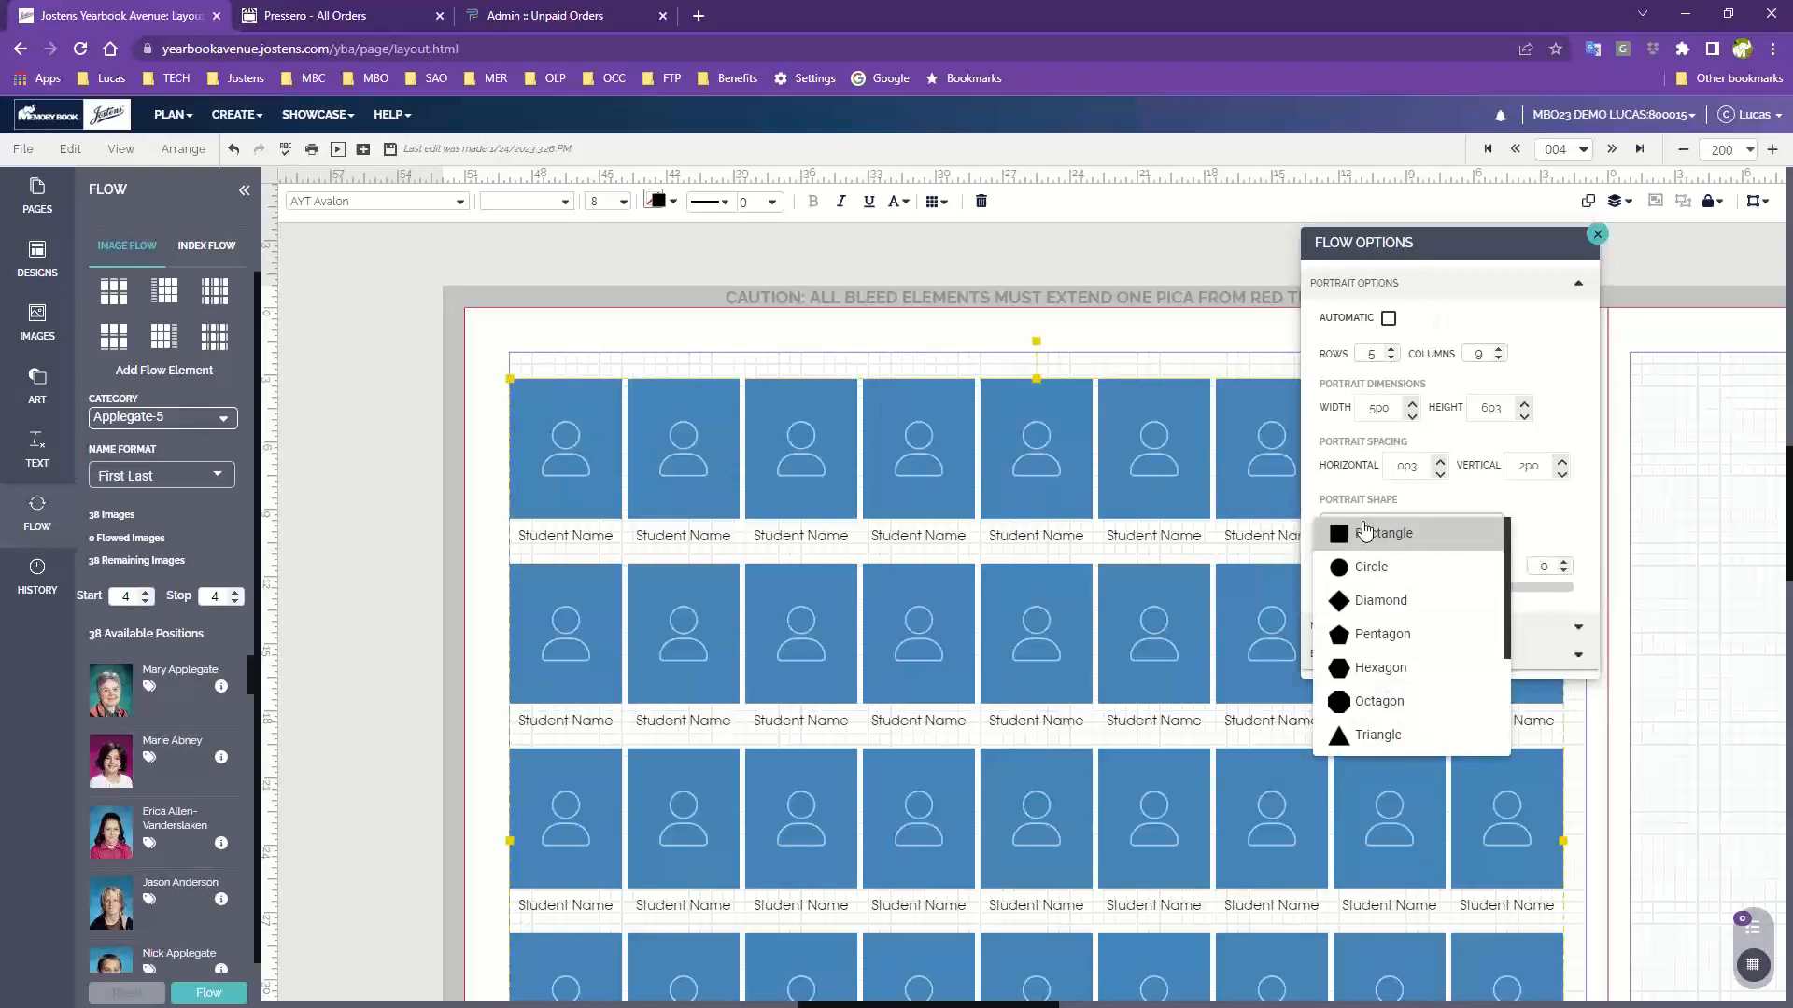
left_click(1369, 567)
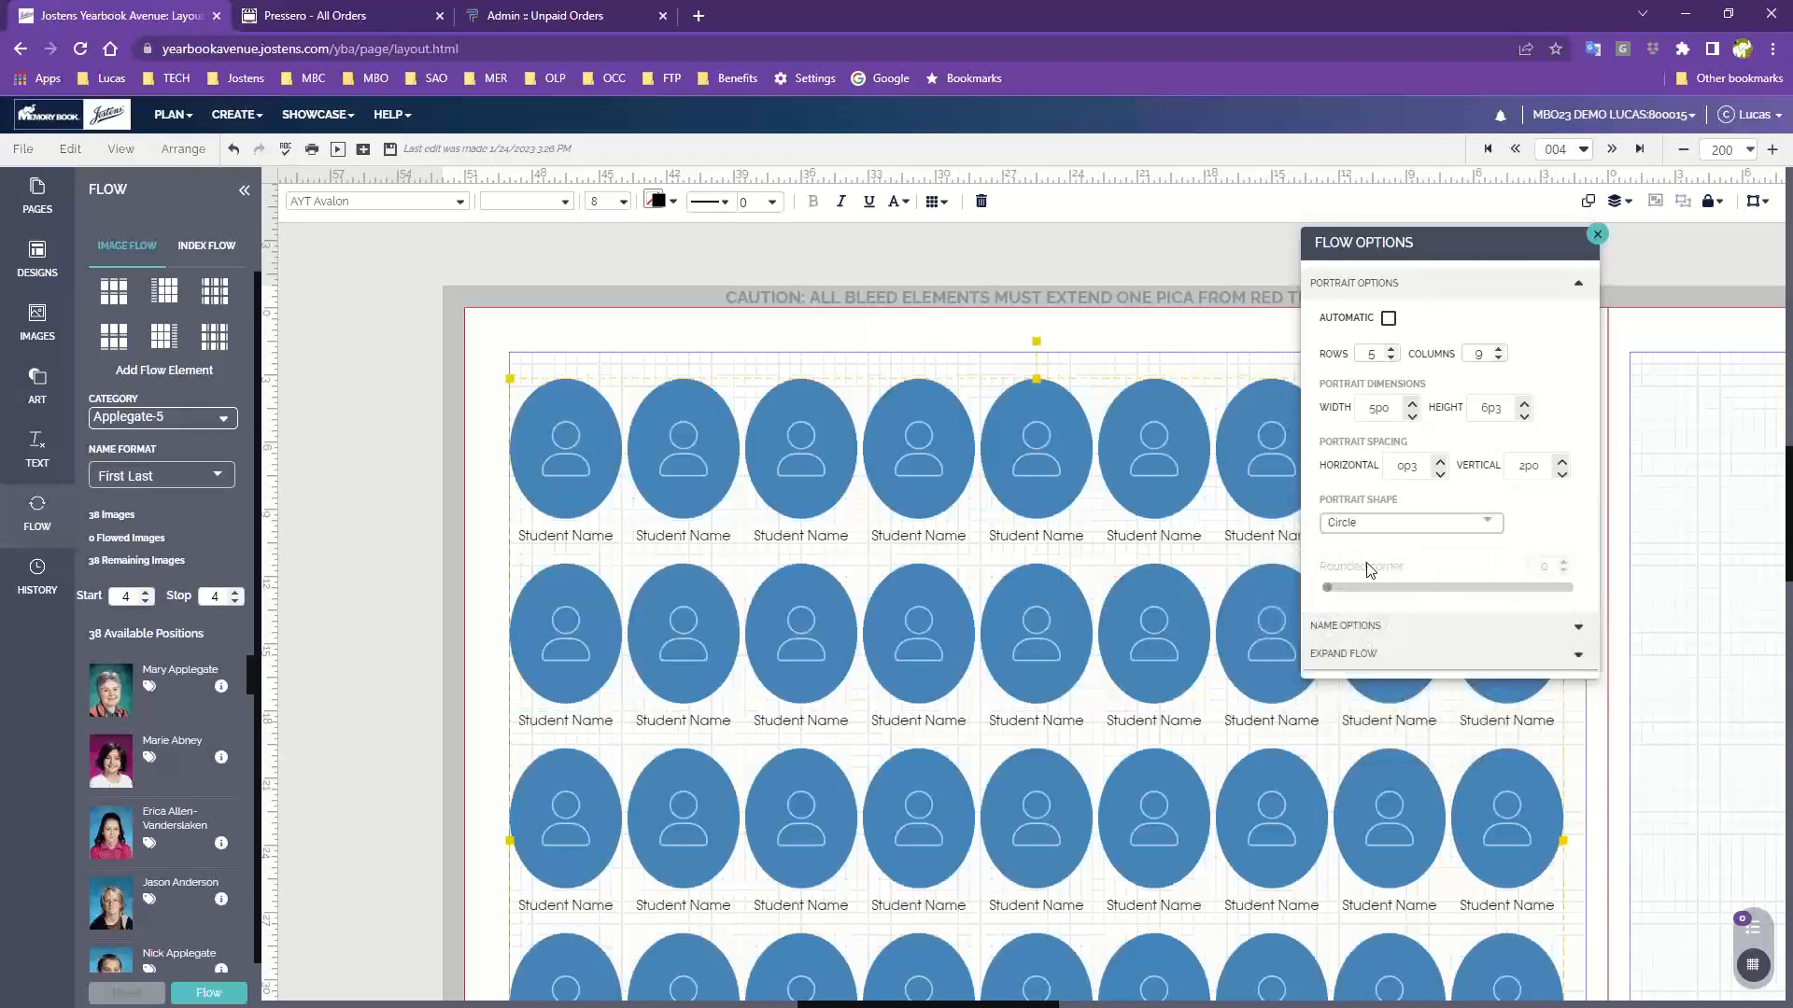
left_click(1388, 523)
left_click(1372, 600)
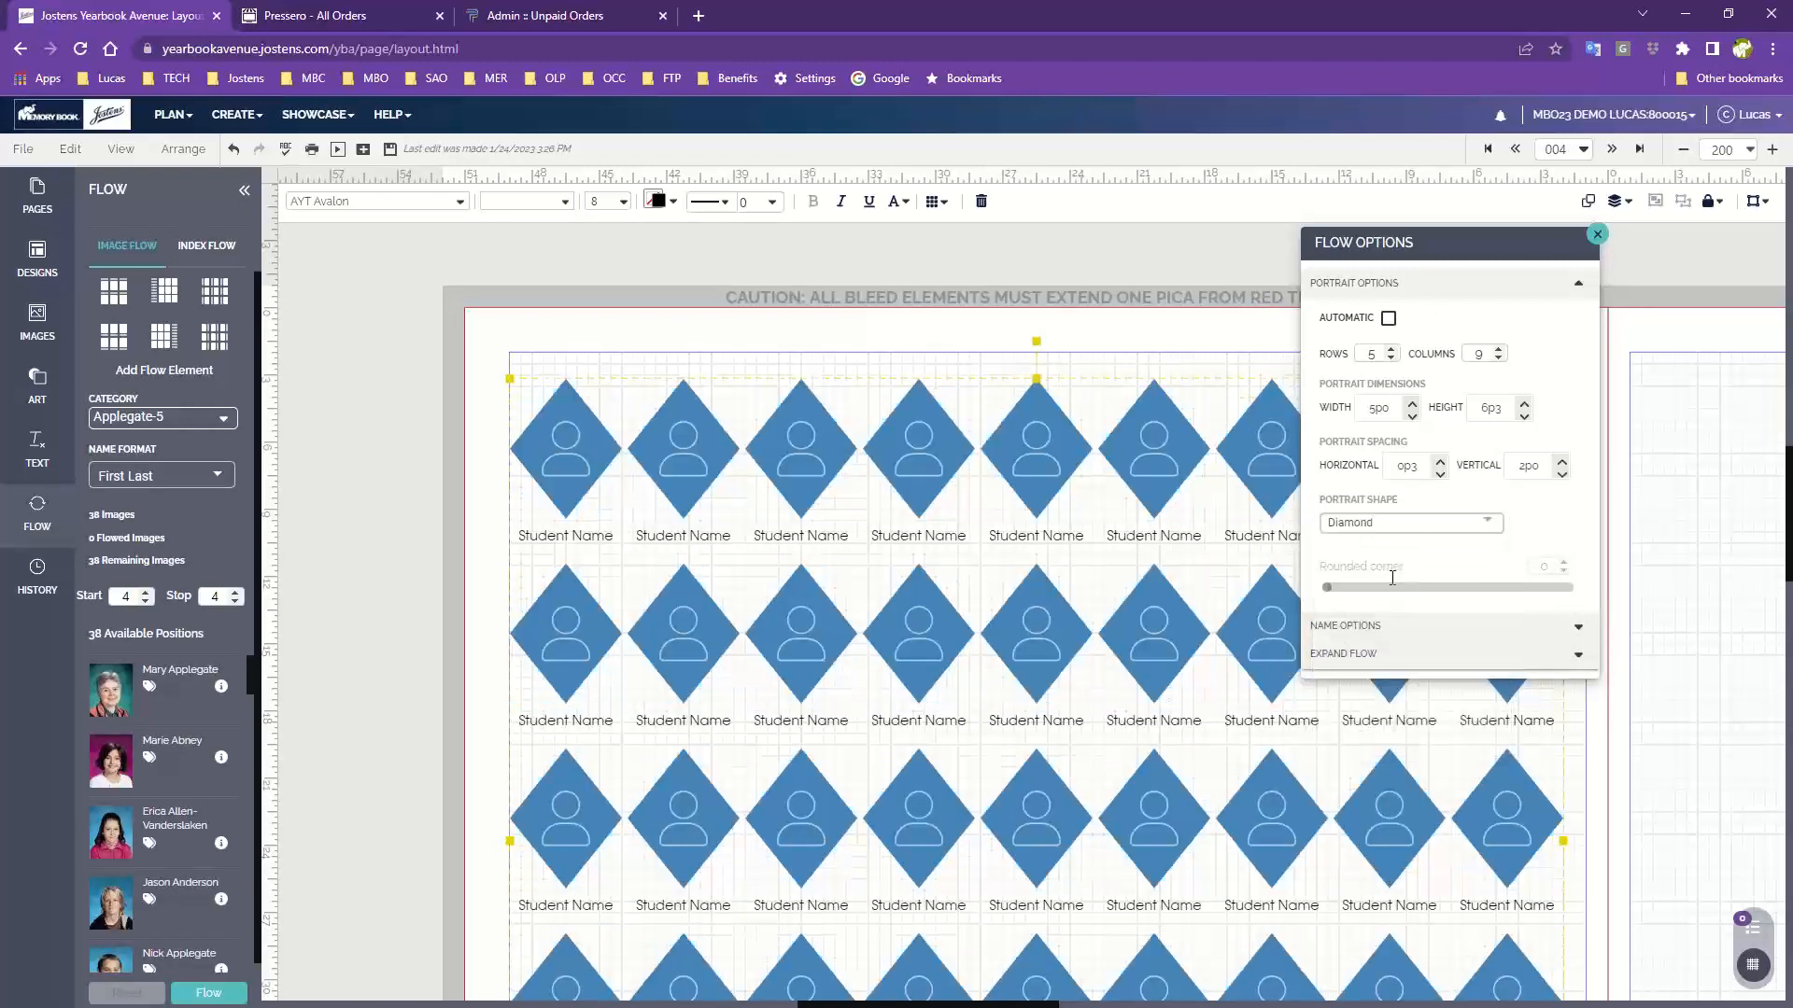
left_click(1400, 523)
scroll(1384, 681, "down", 2)
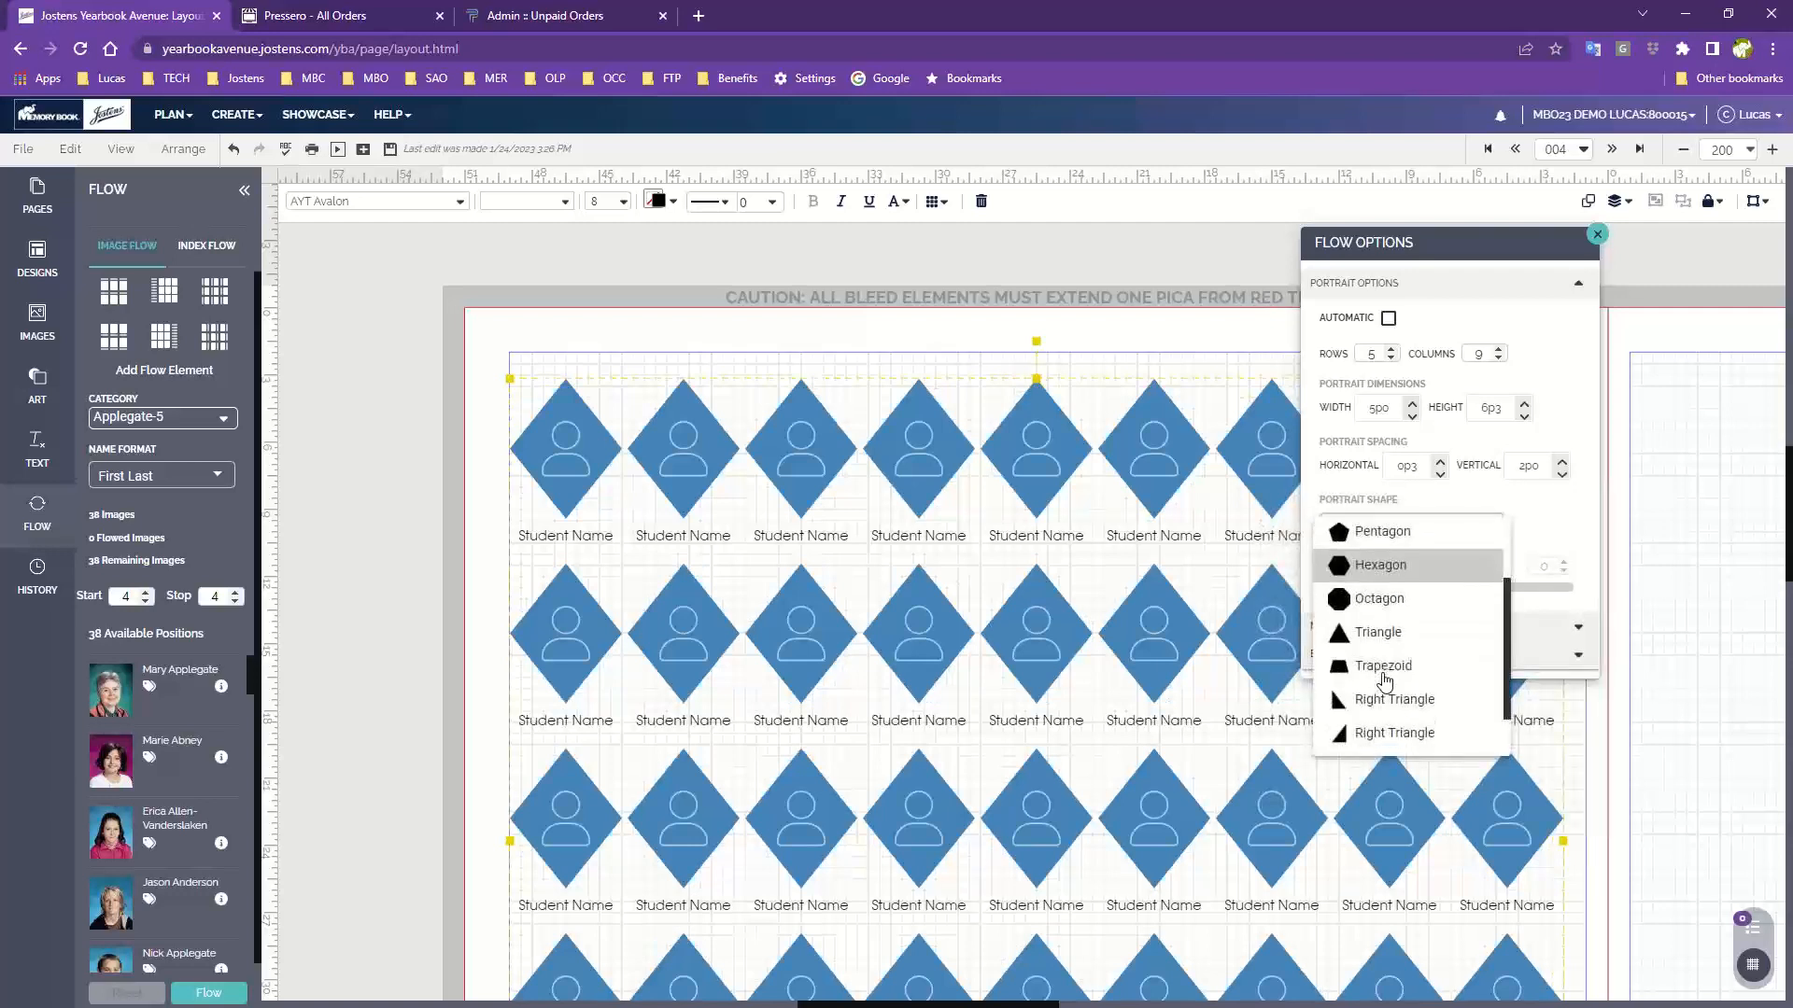
scroll(1384, 678, "down", 1)
left_click(1378, 601)
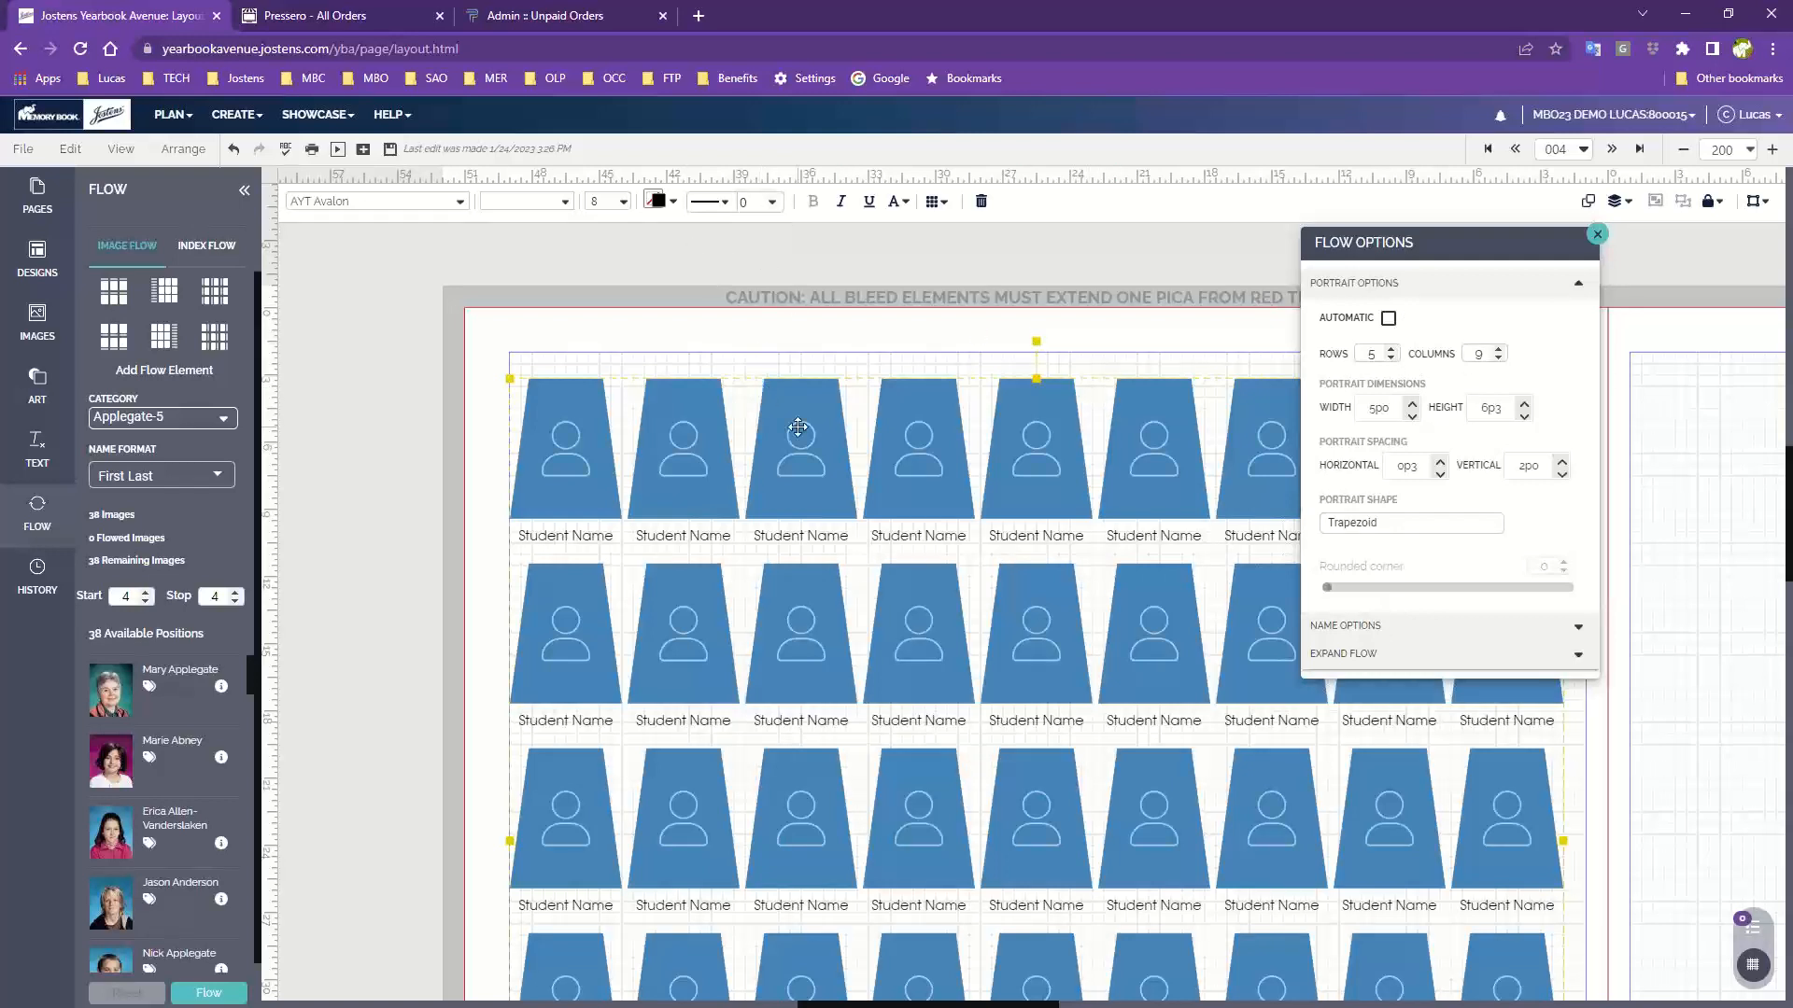
Step: Give the portraits in the grid a 1 pt outline and close the flow options
left_click(753, 250)
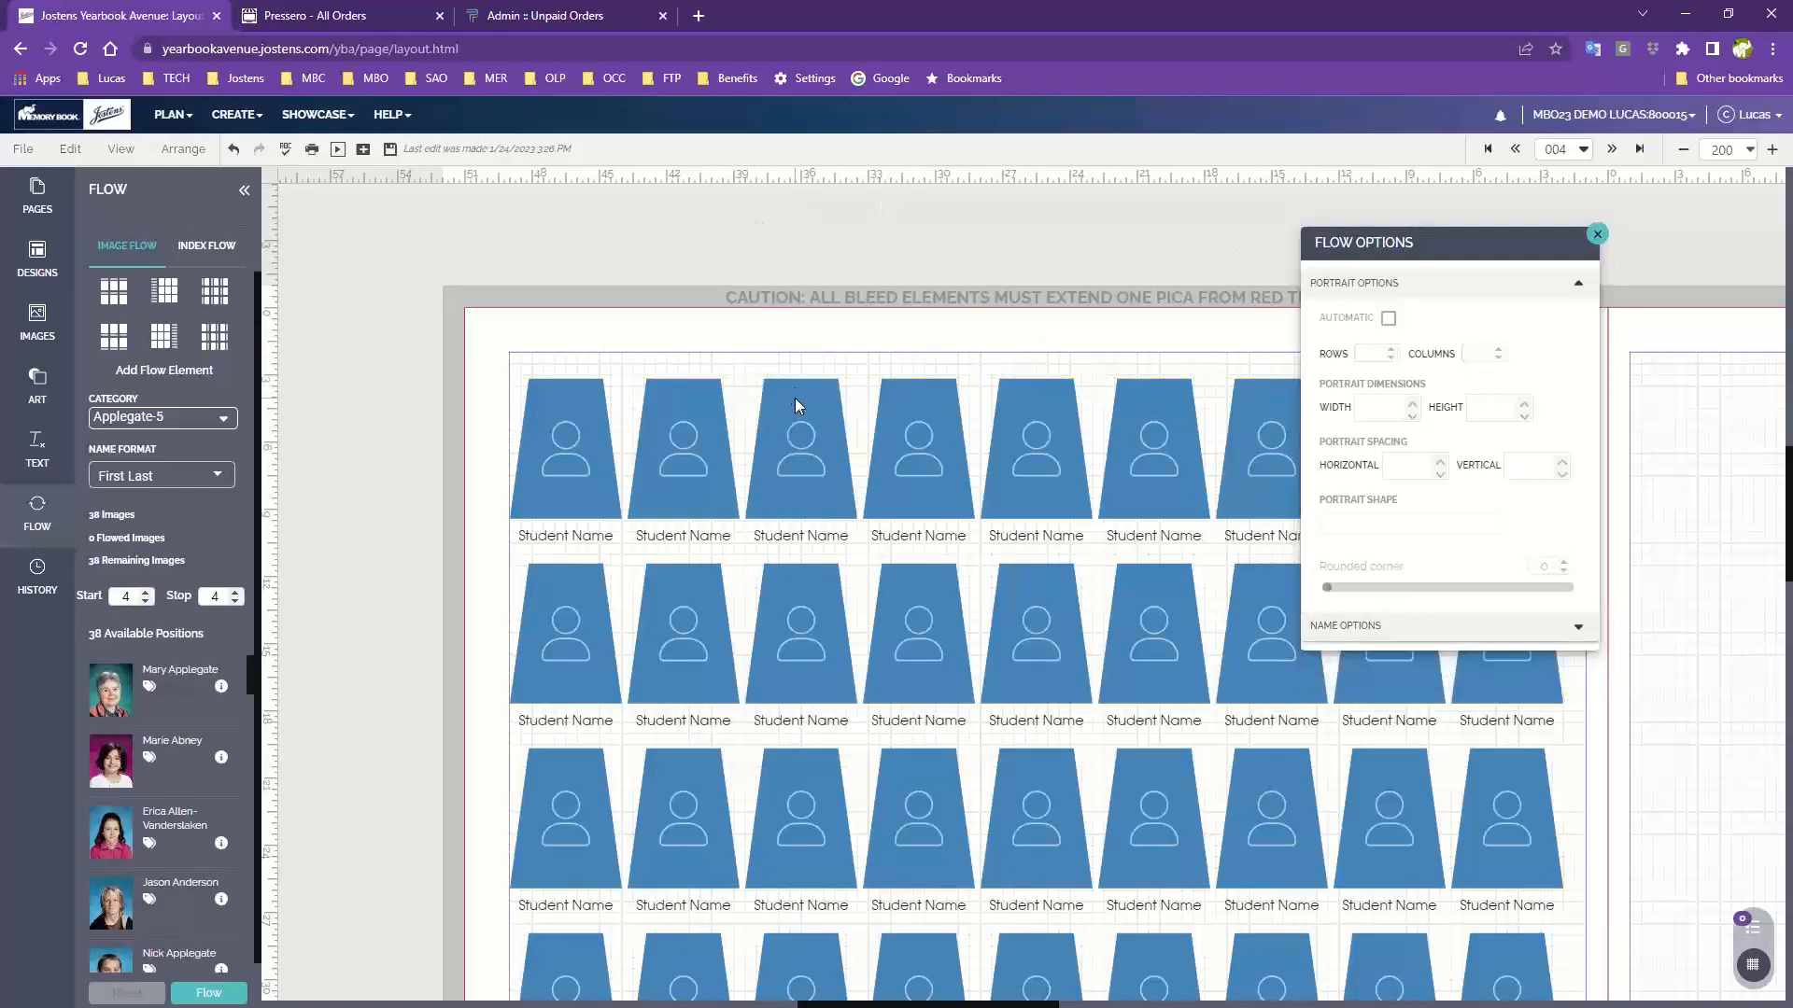
left_click(794, 402)
left_click(771, 203)
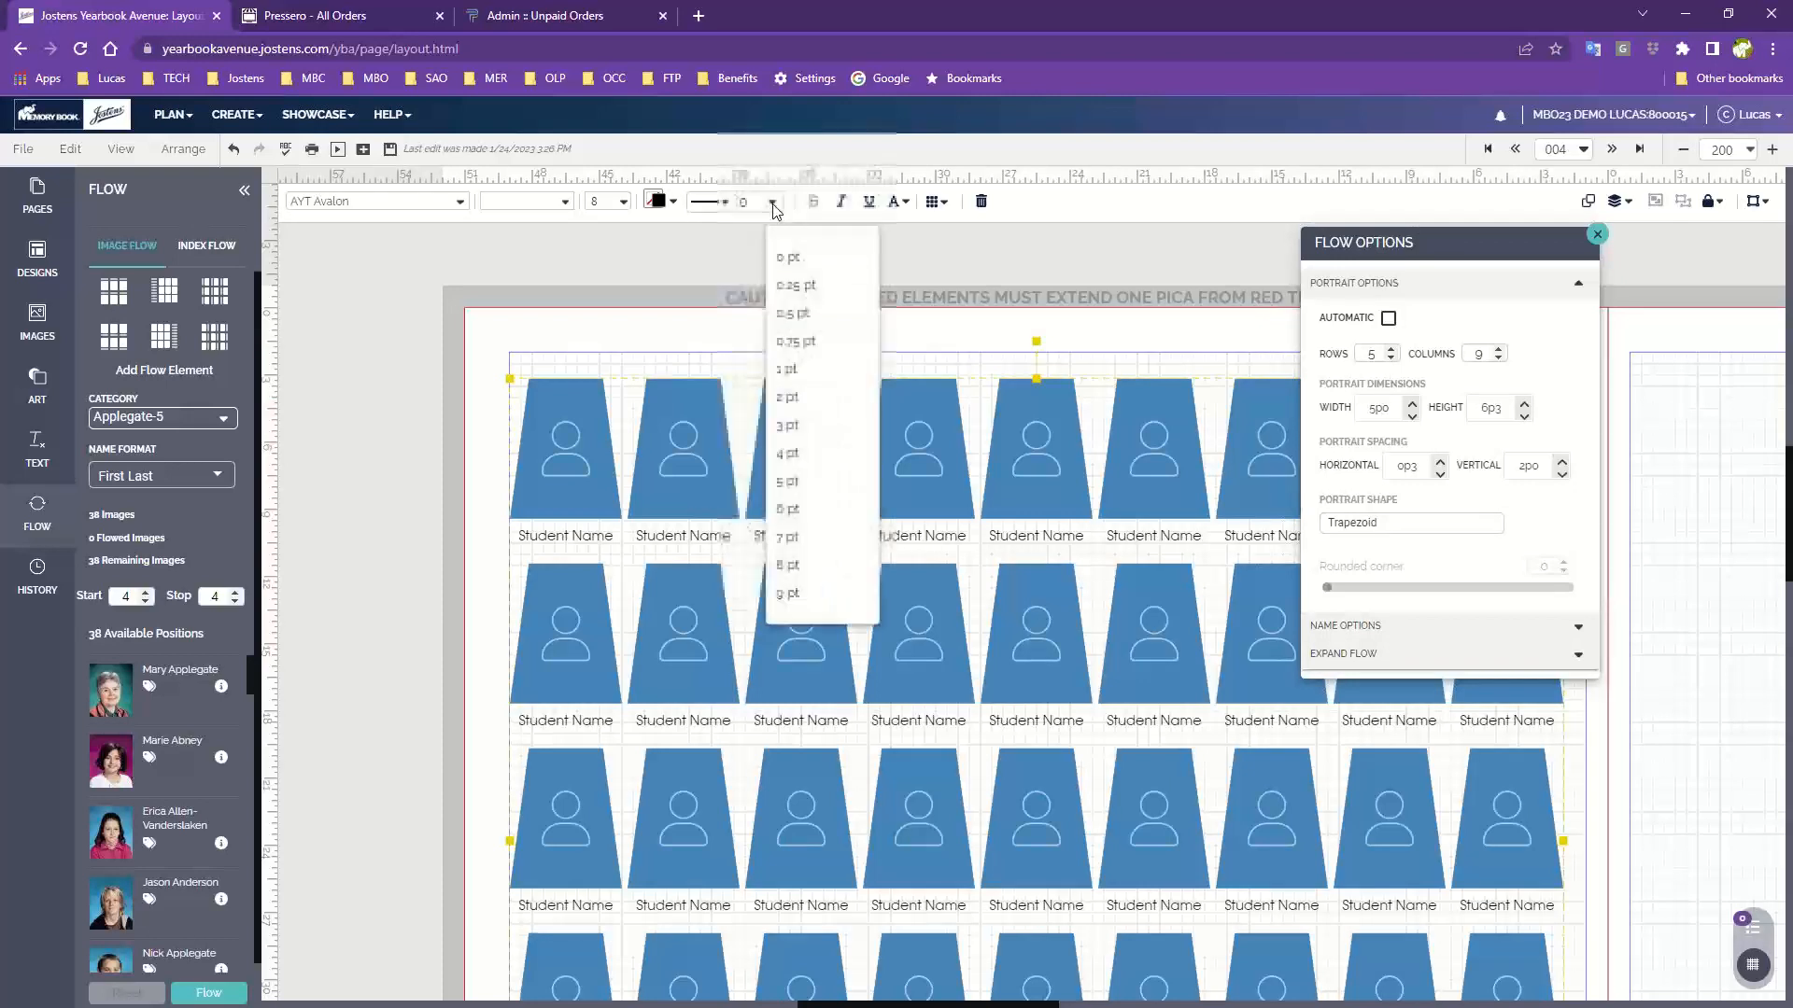
left_click(805, 377)
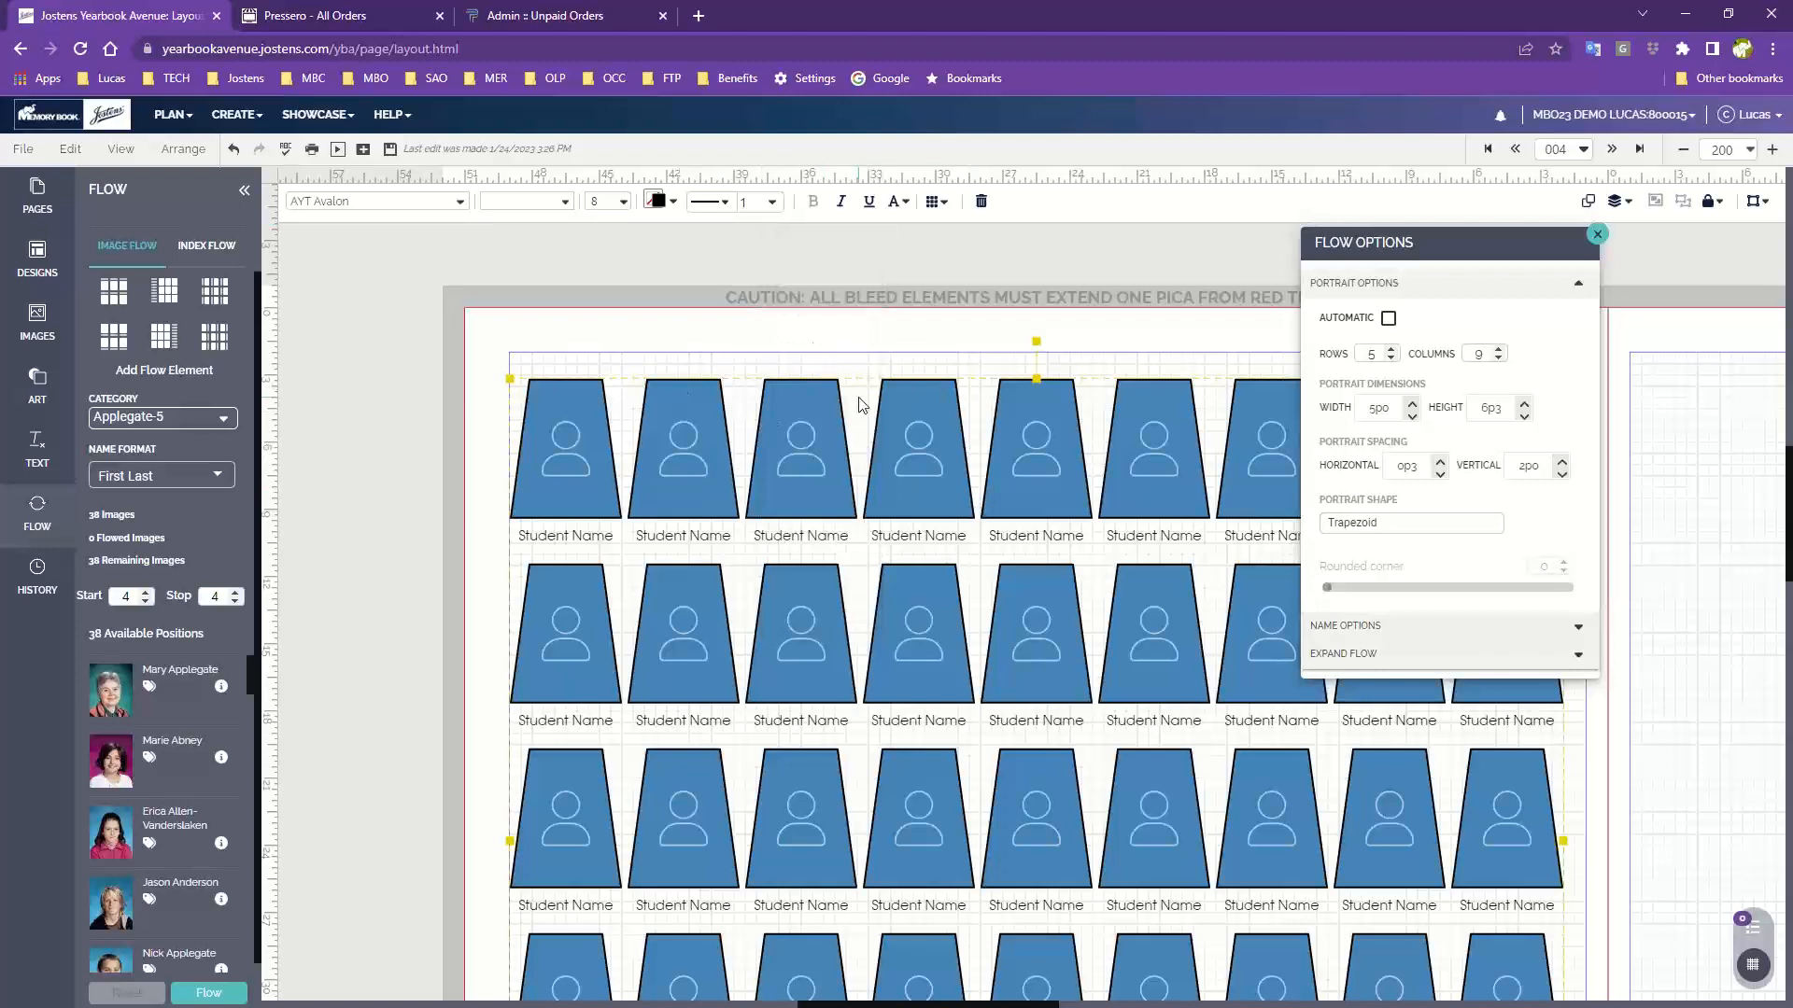
left_click(997, 318)
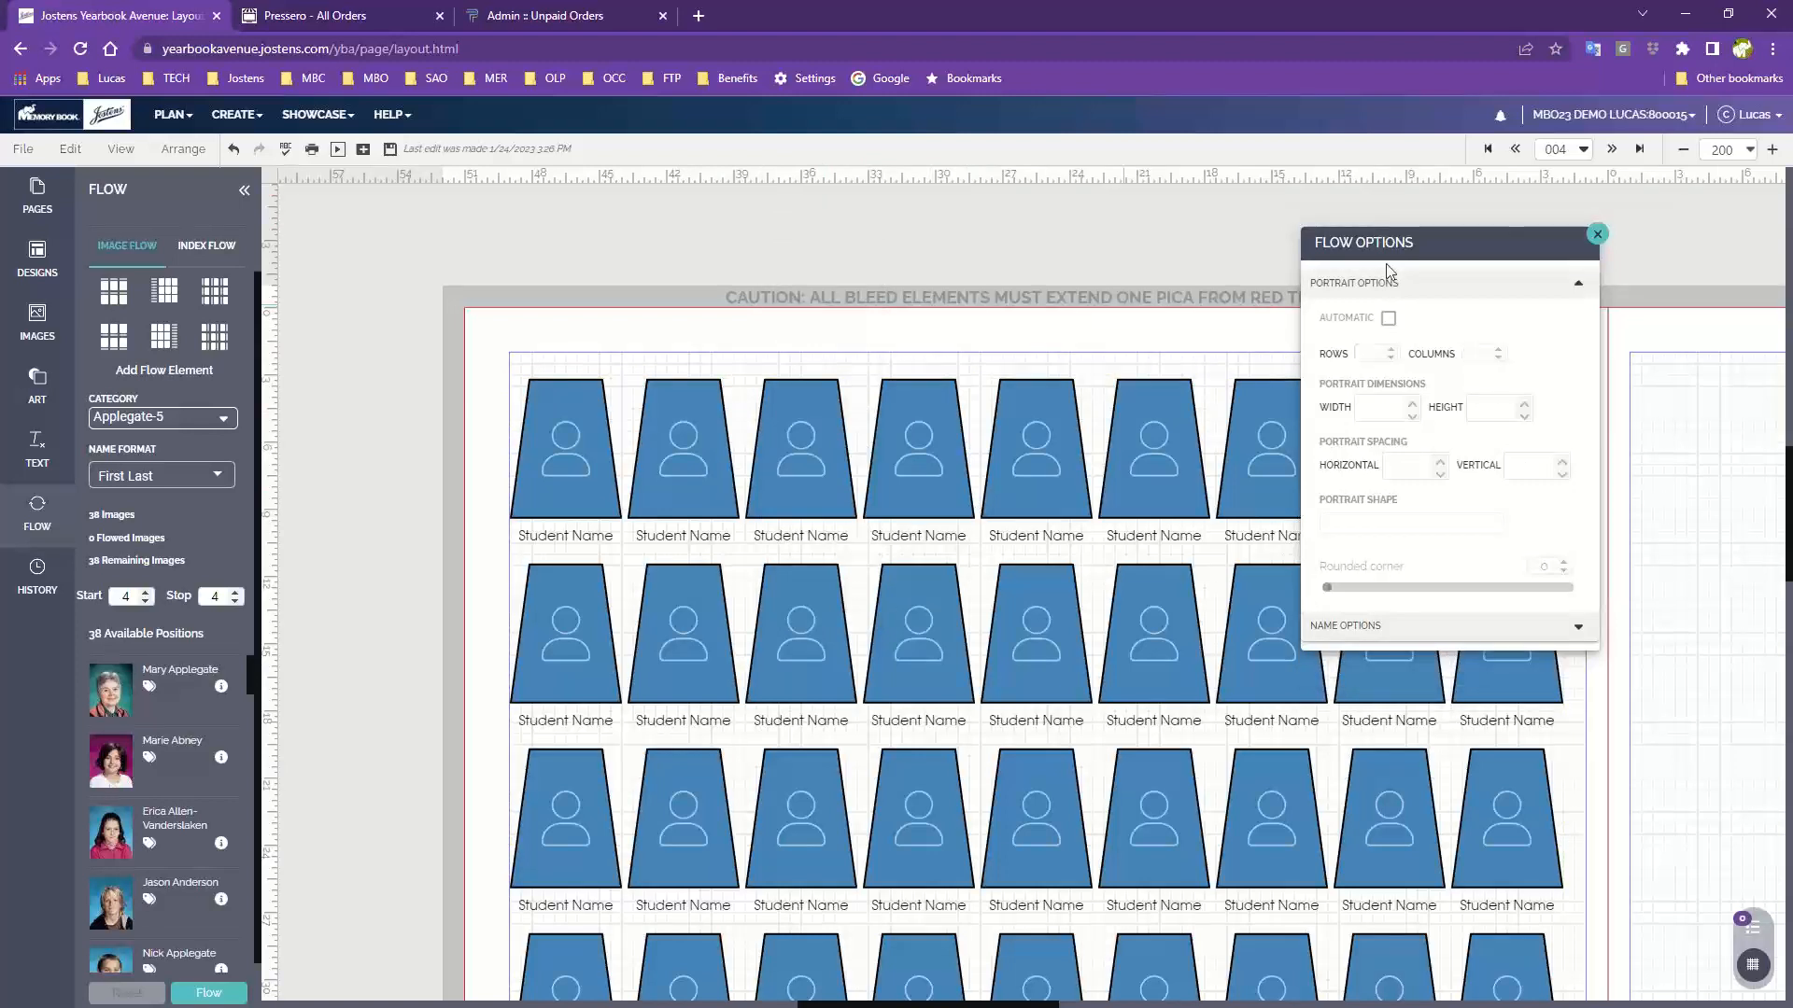
left_click(1597, 235)
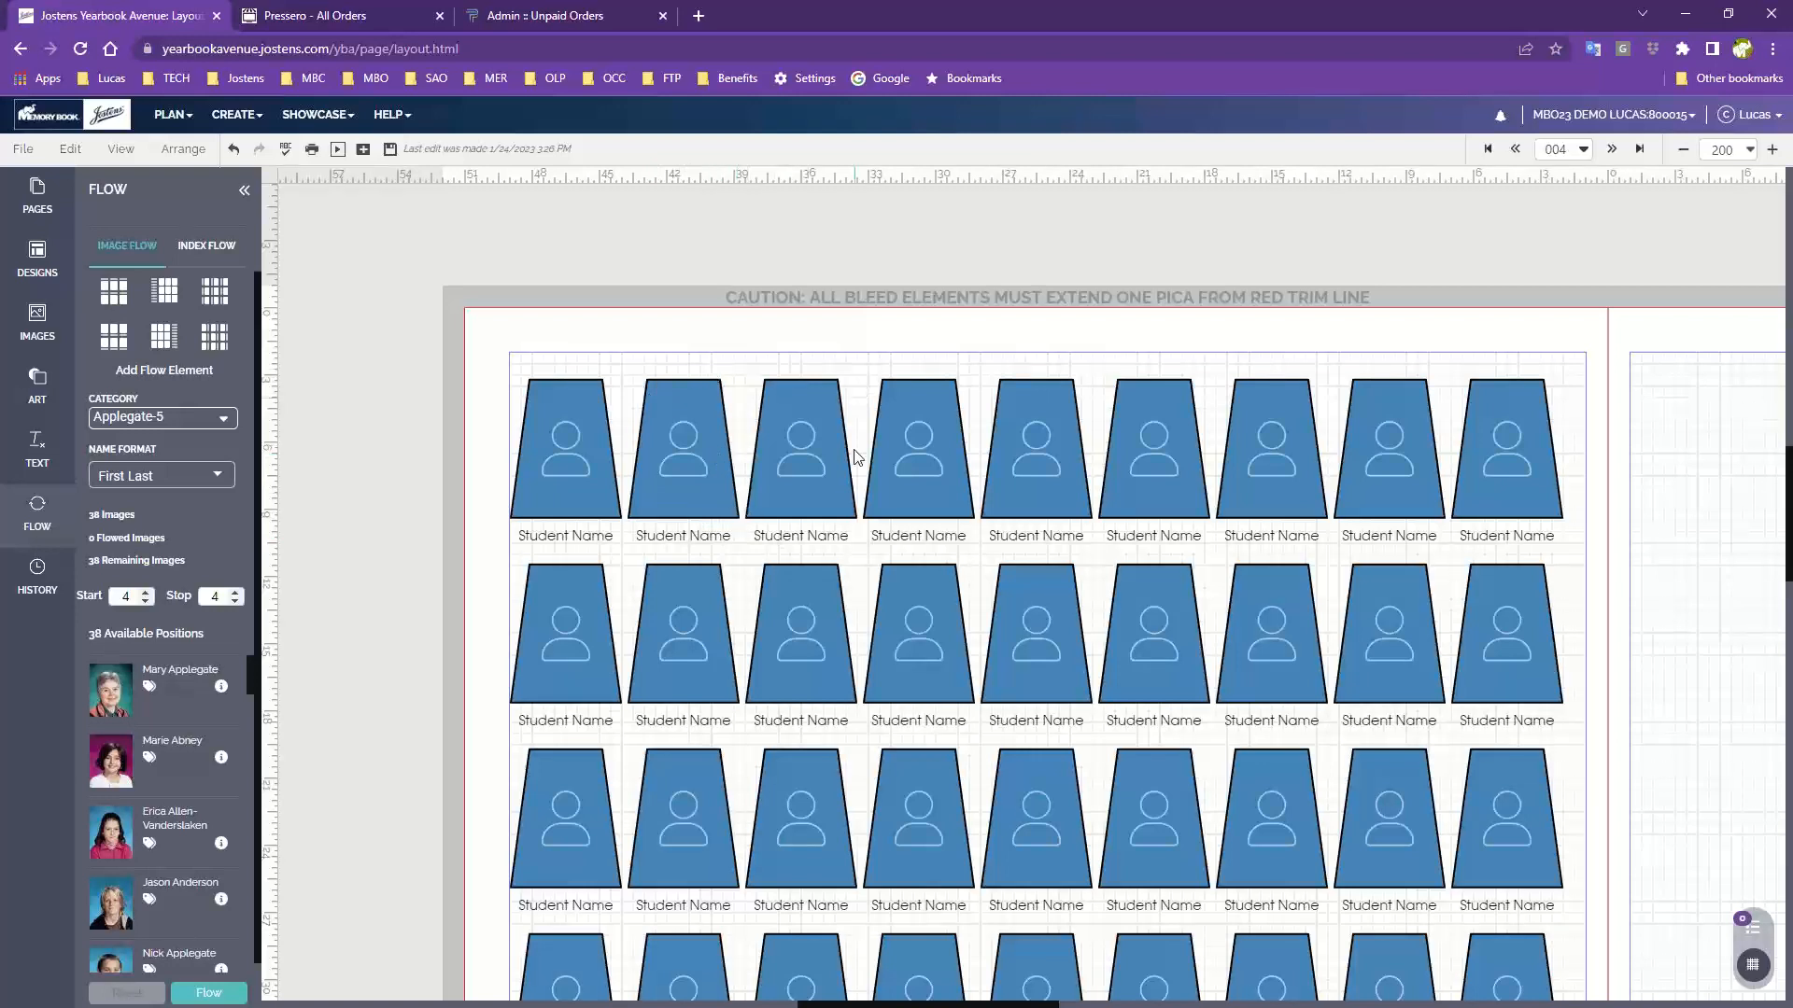
Step: Save the page and flow the class folder's portraits into the trapezoid grid, checking all rows
left_click(391, 151)
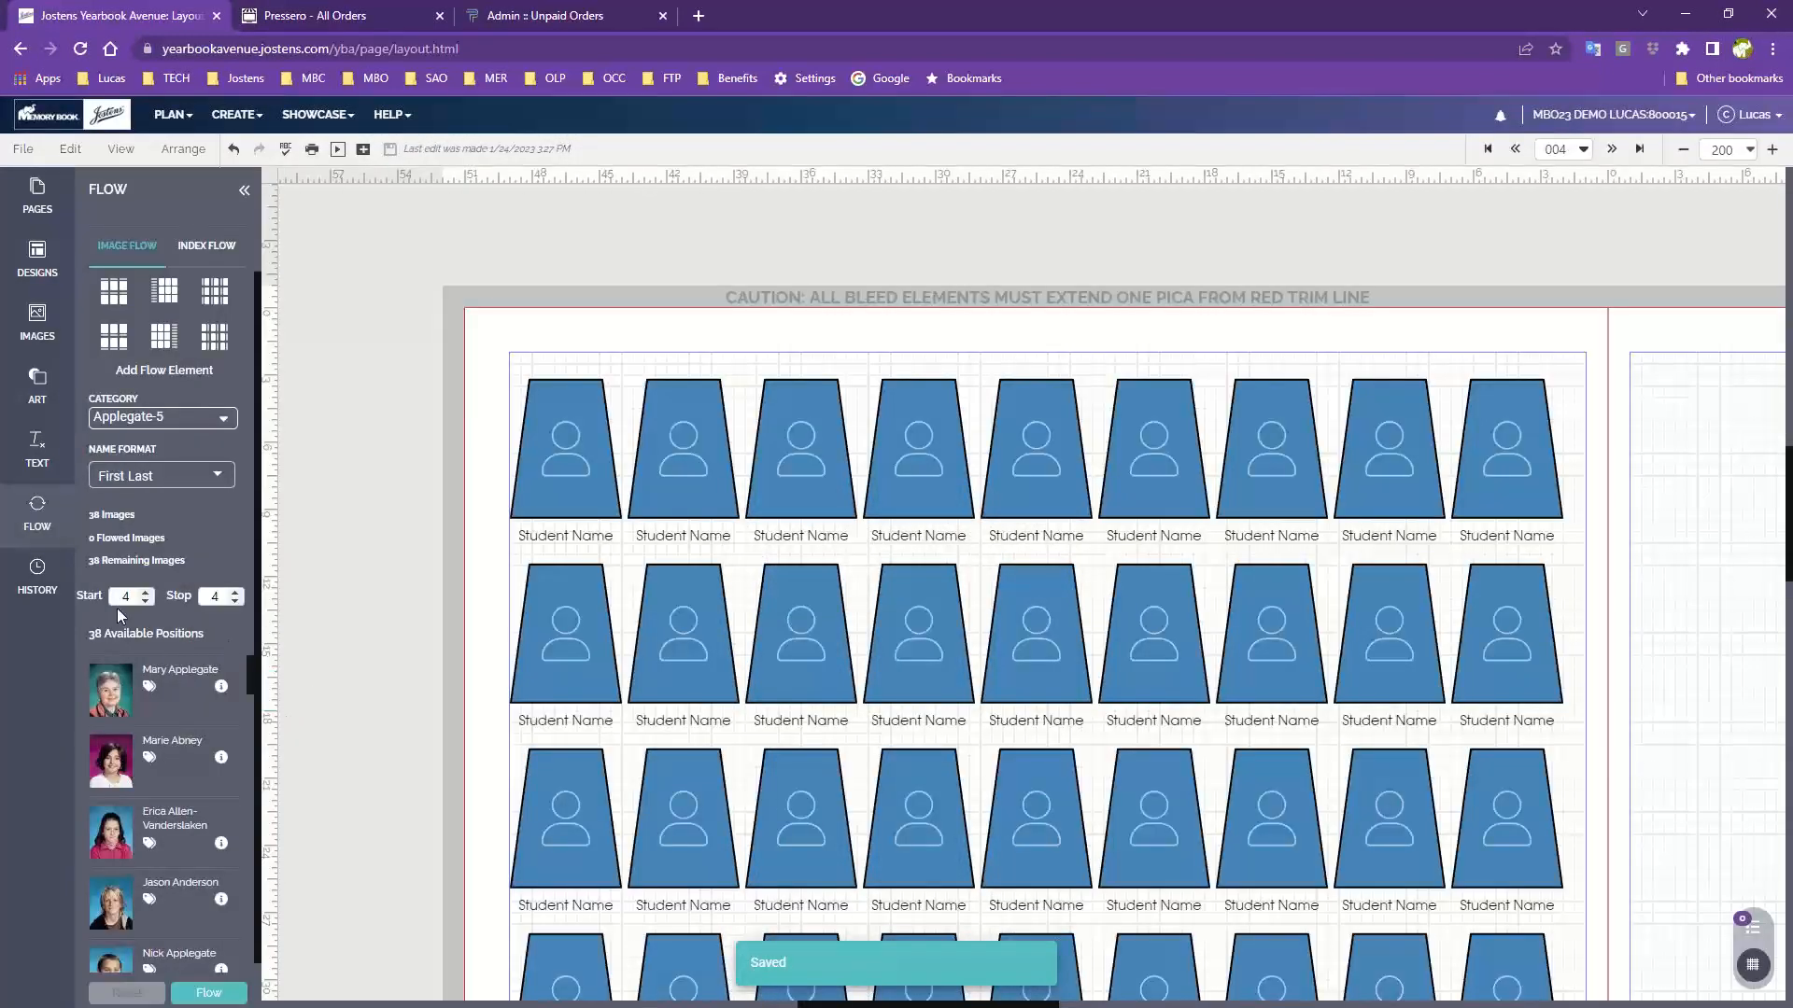
left_click(211, 993)
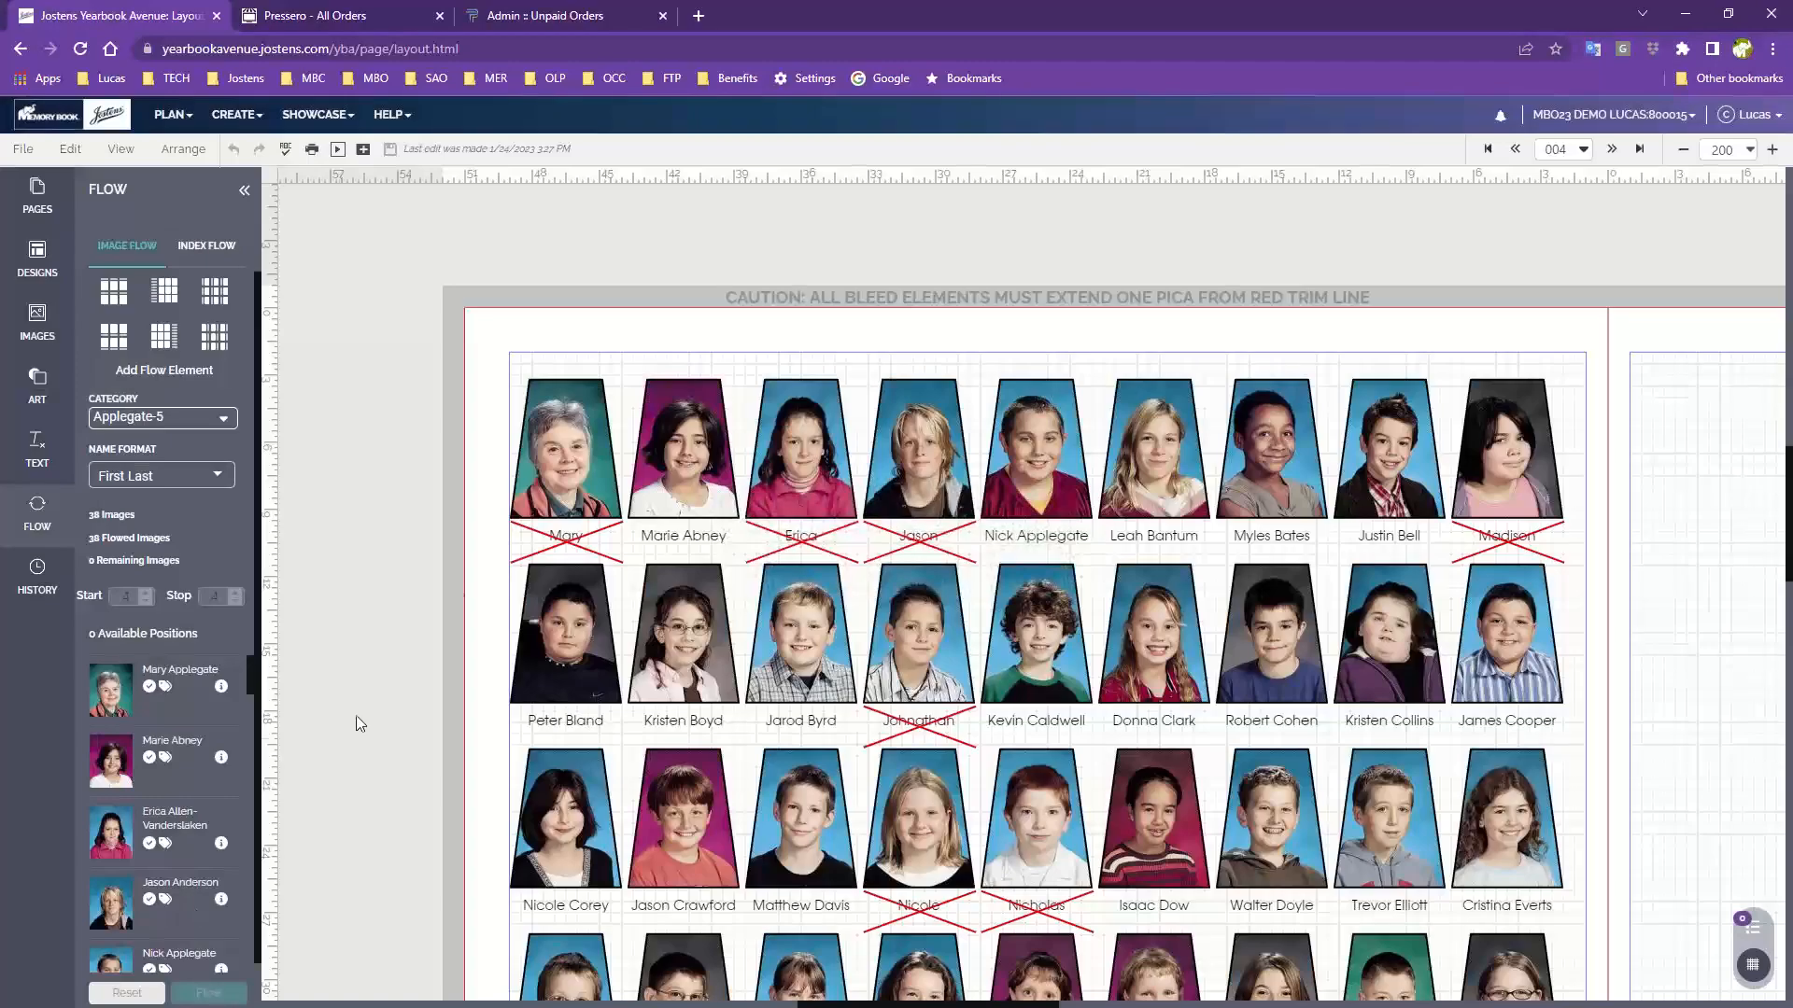
scroll(684, 576, "down", 5)
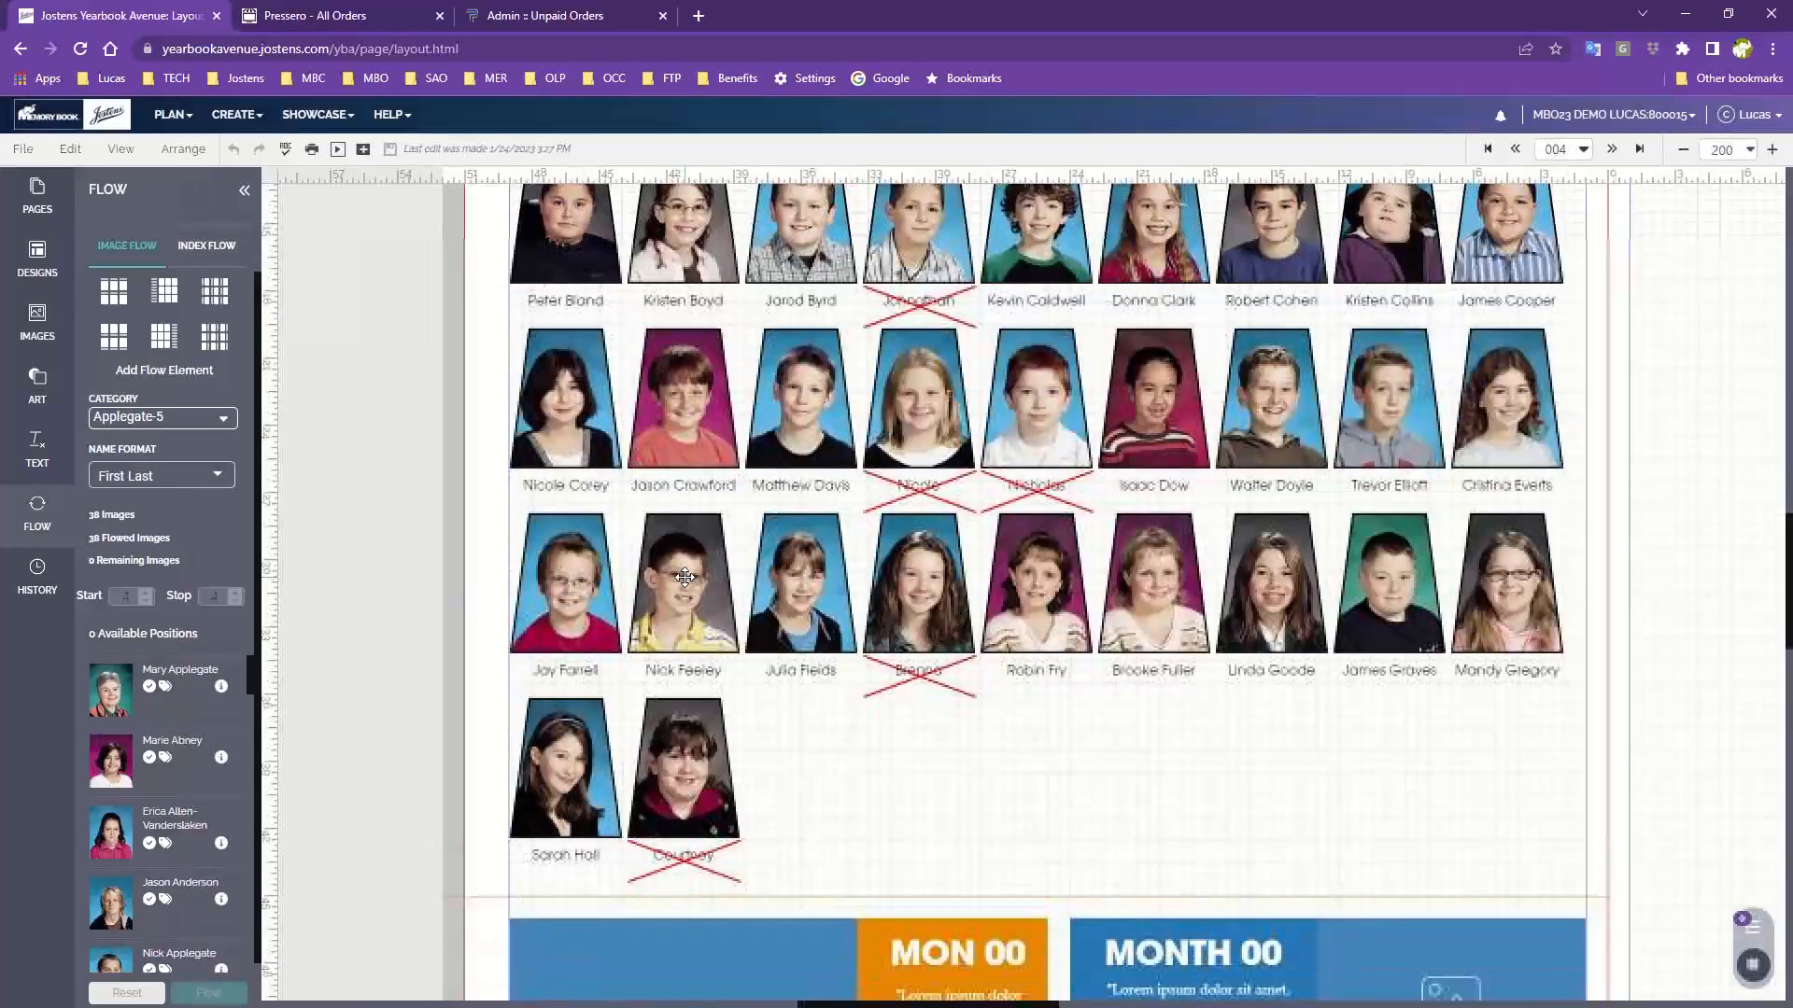
scroll(685, 576, "down", 4)
scroll(684, 576, "up", 7)
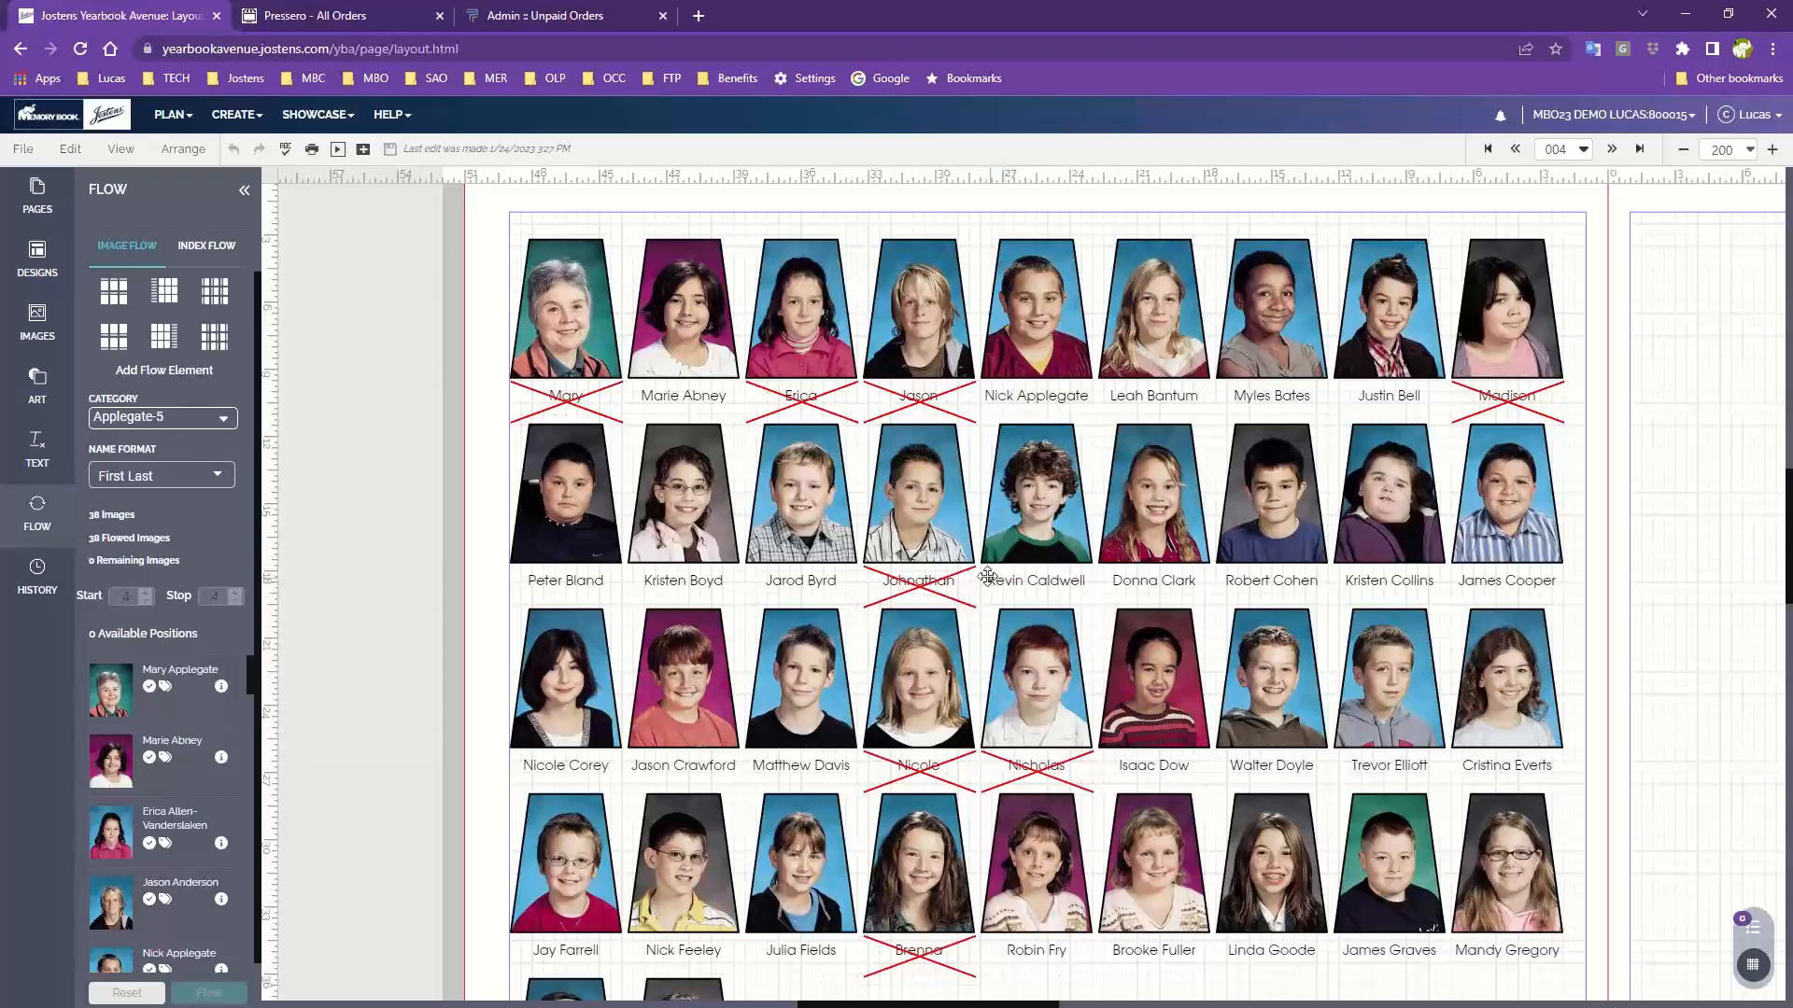
scroll(987, 599, "up", 1)
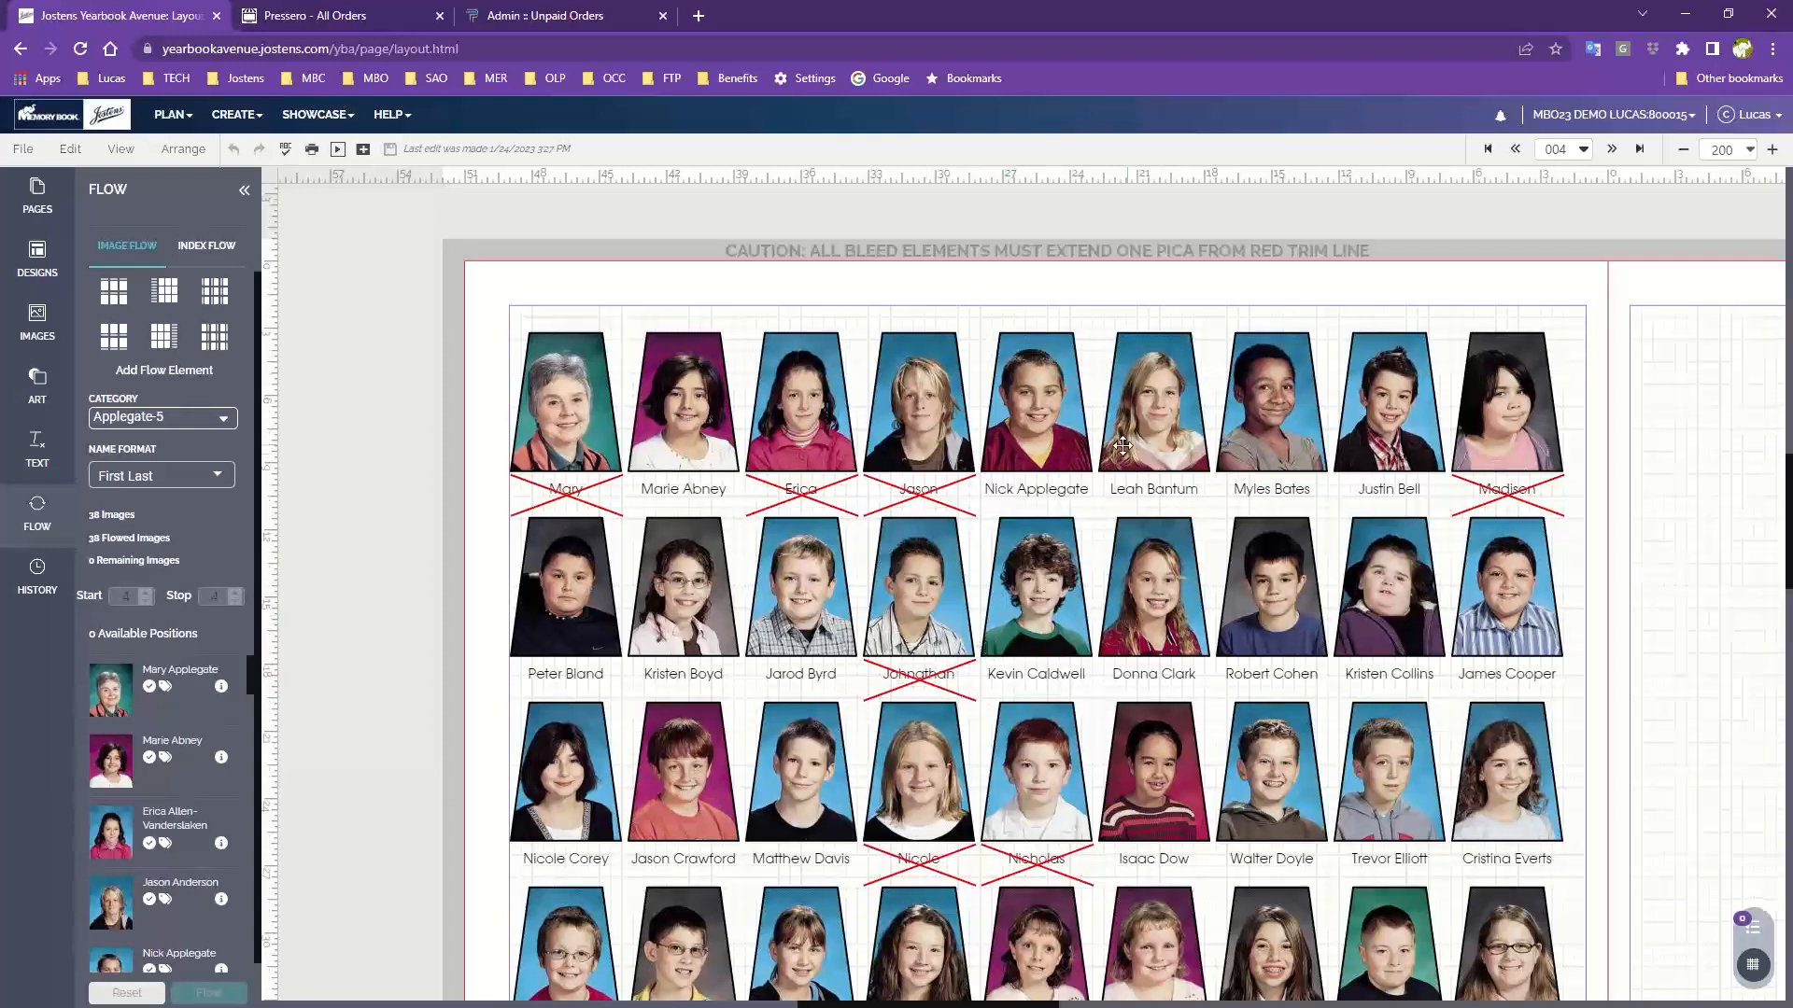
Step: Expand the portrait grid's flow into separate objects, acknowledging the notice, and select the first portrait in the top row
left_click(1151, 427)
scroll(1151, 428, "up", 1)
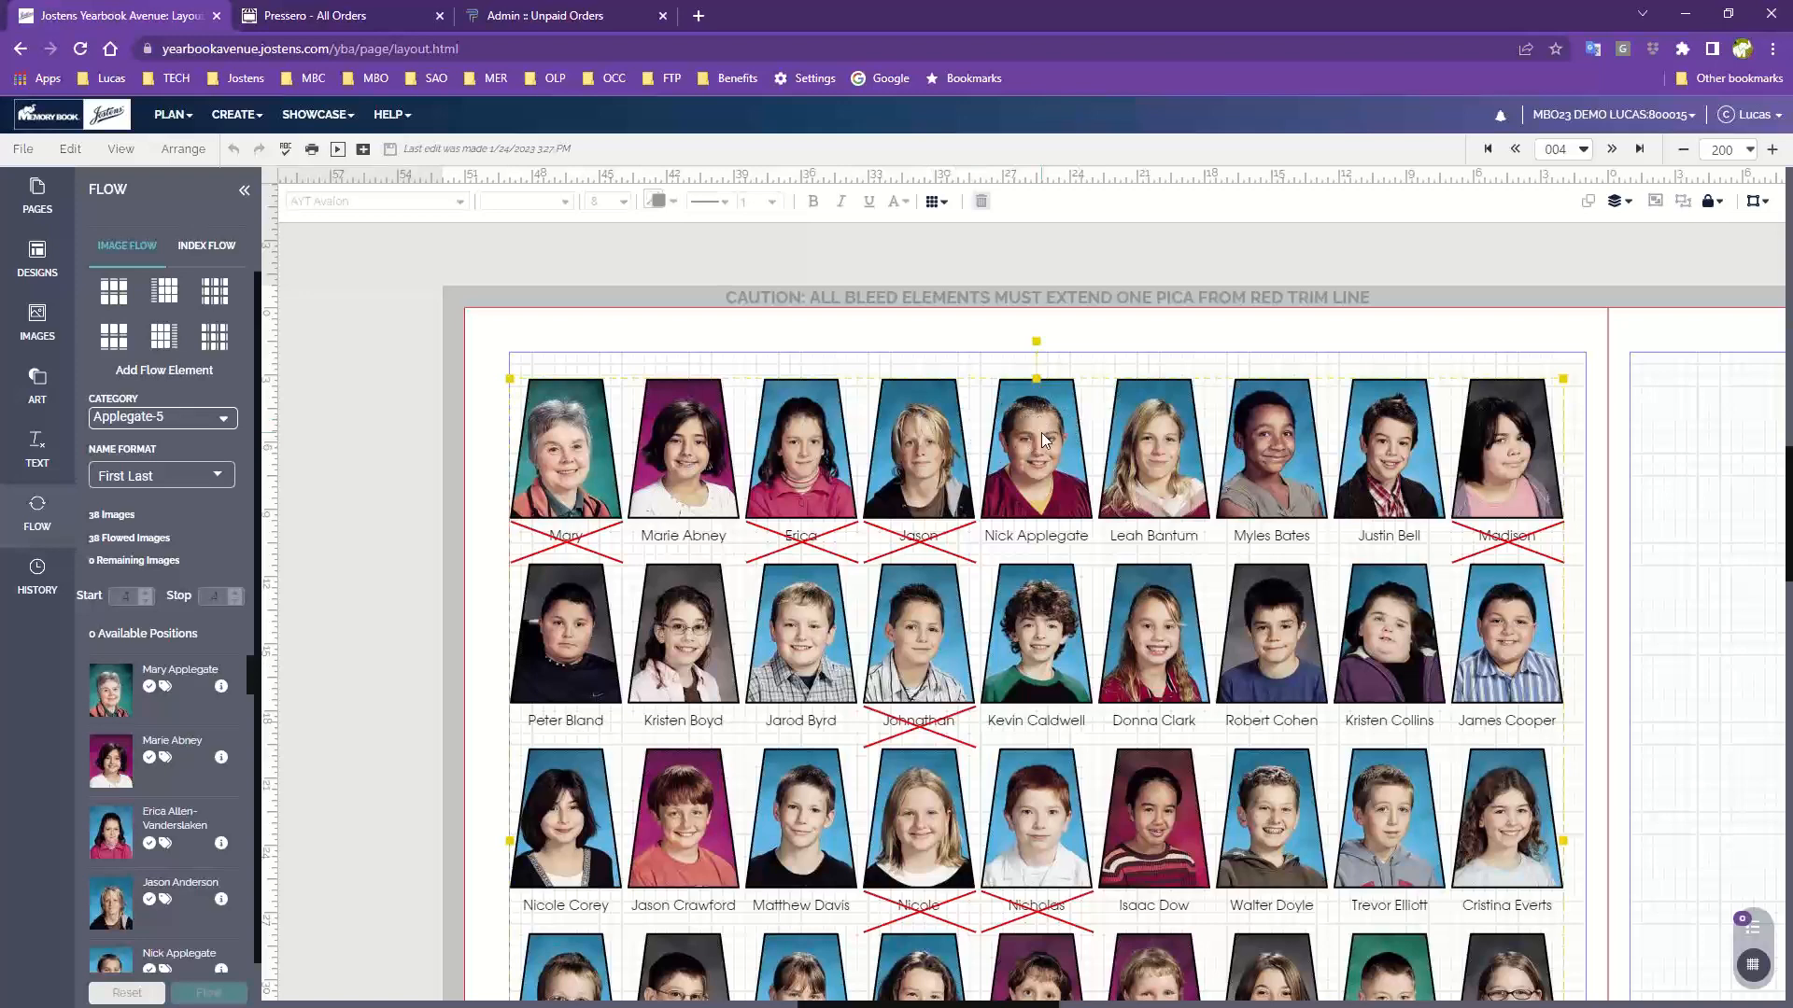
left_click(930, 207)
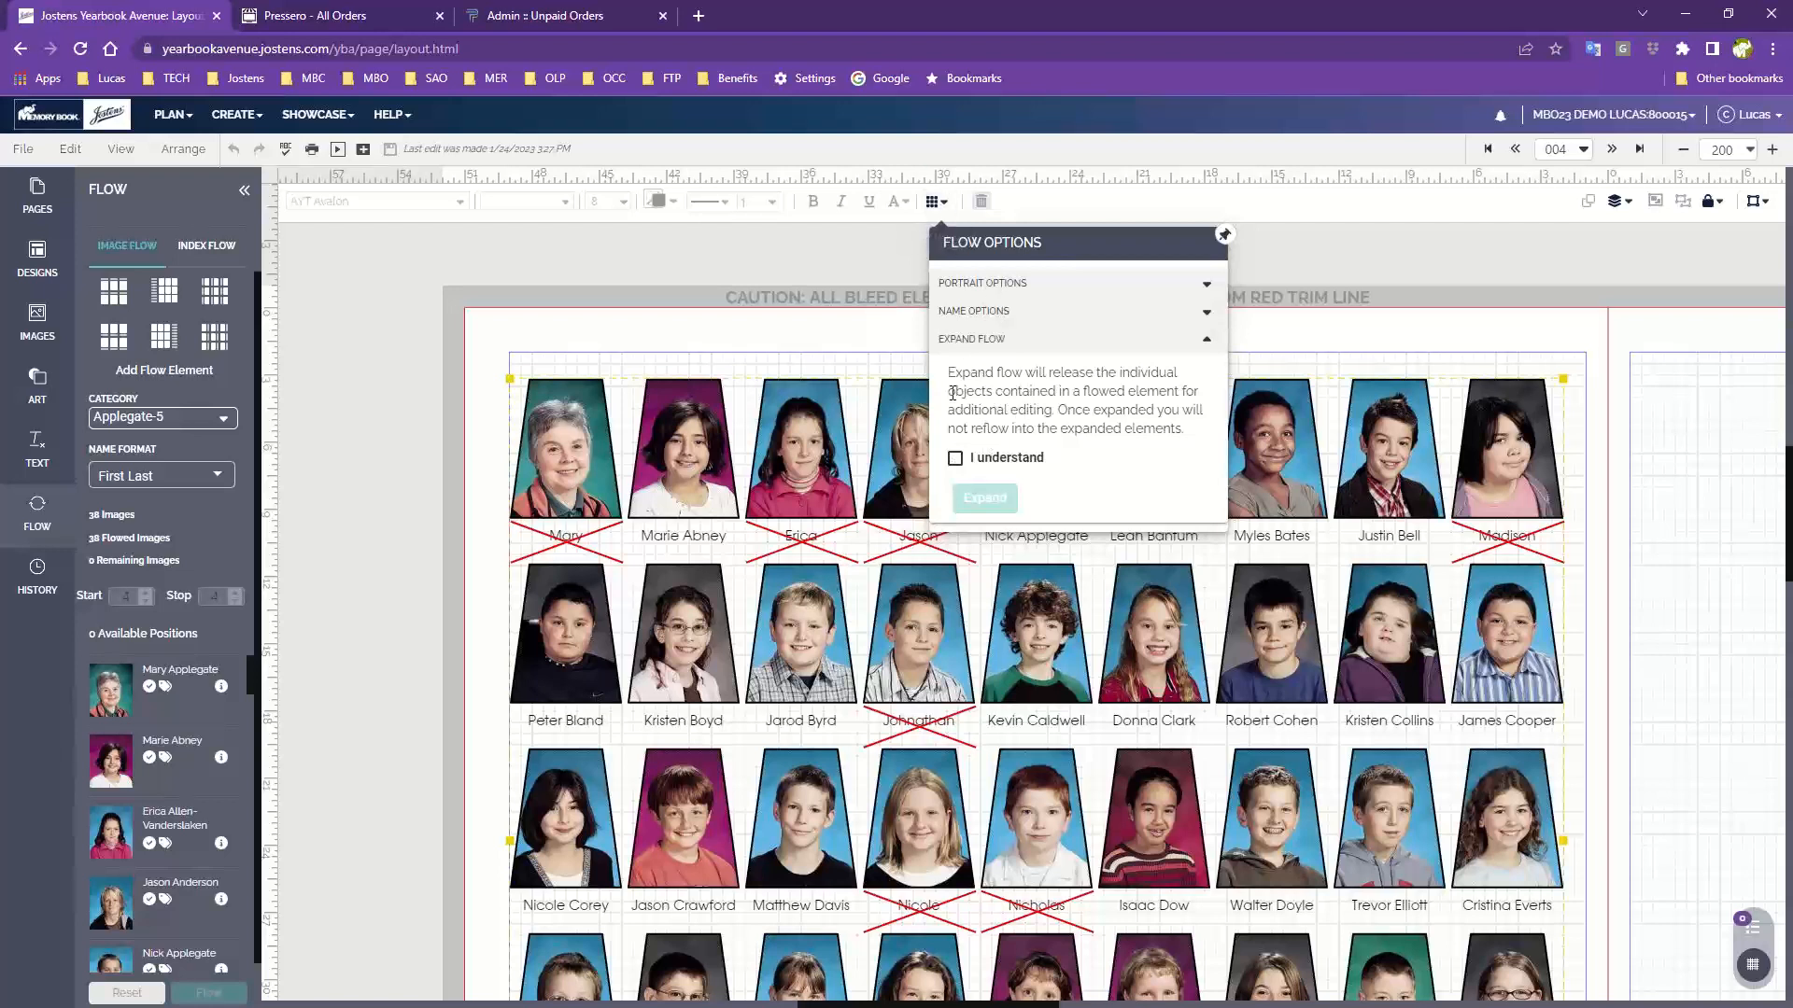
left_click(954, 458)
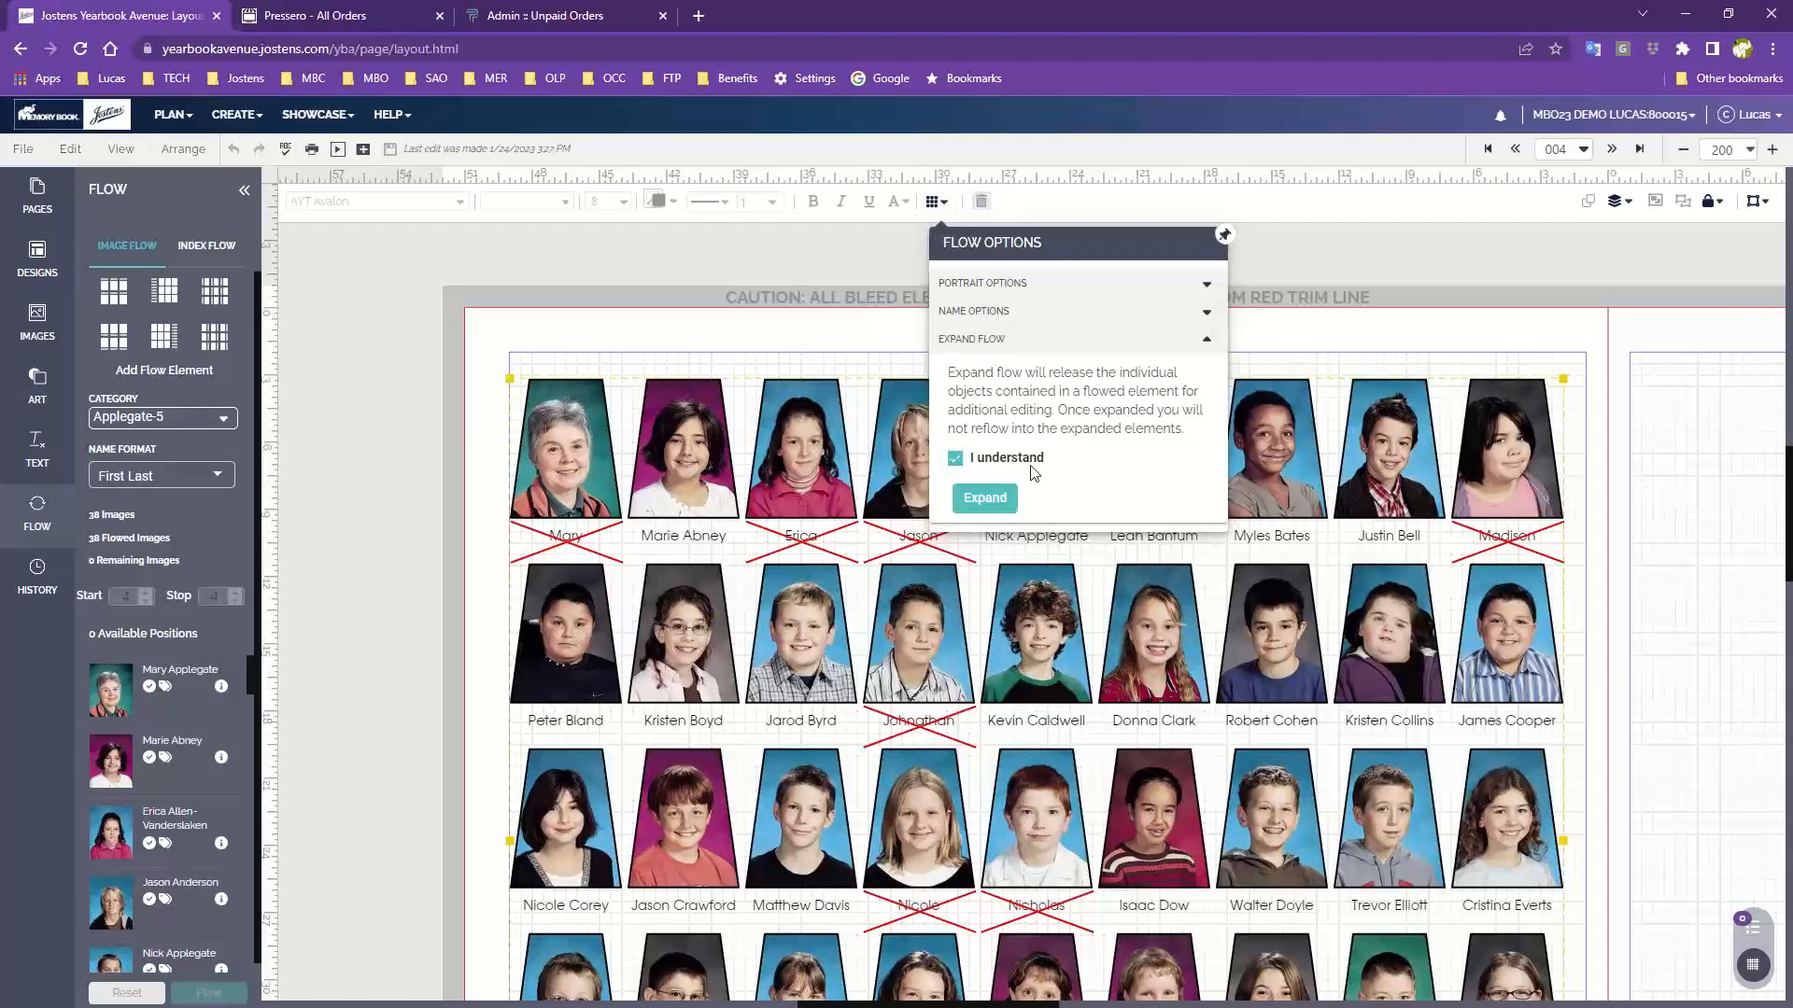
left_click(985, 498)
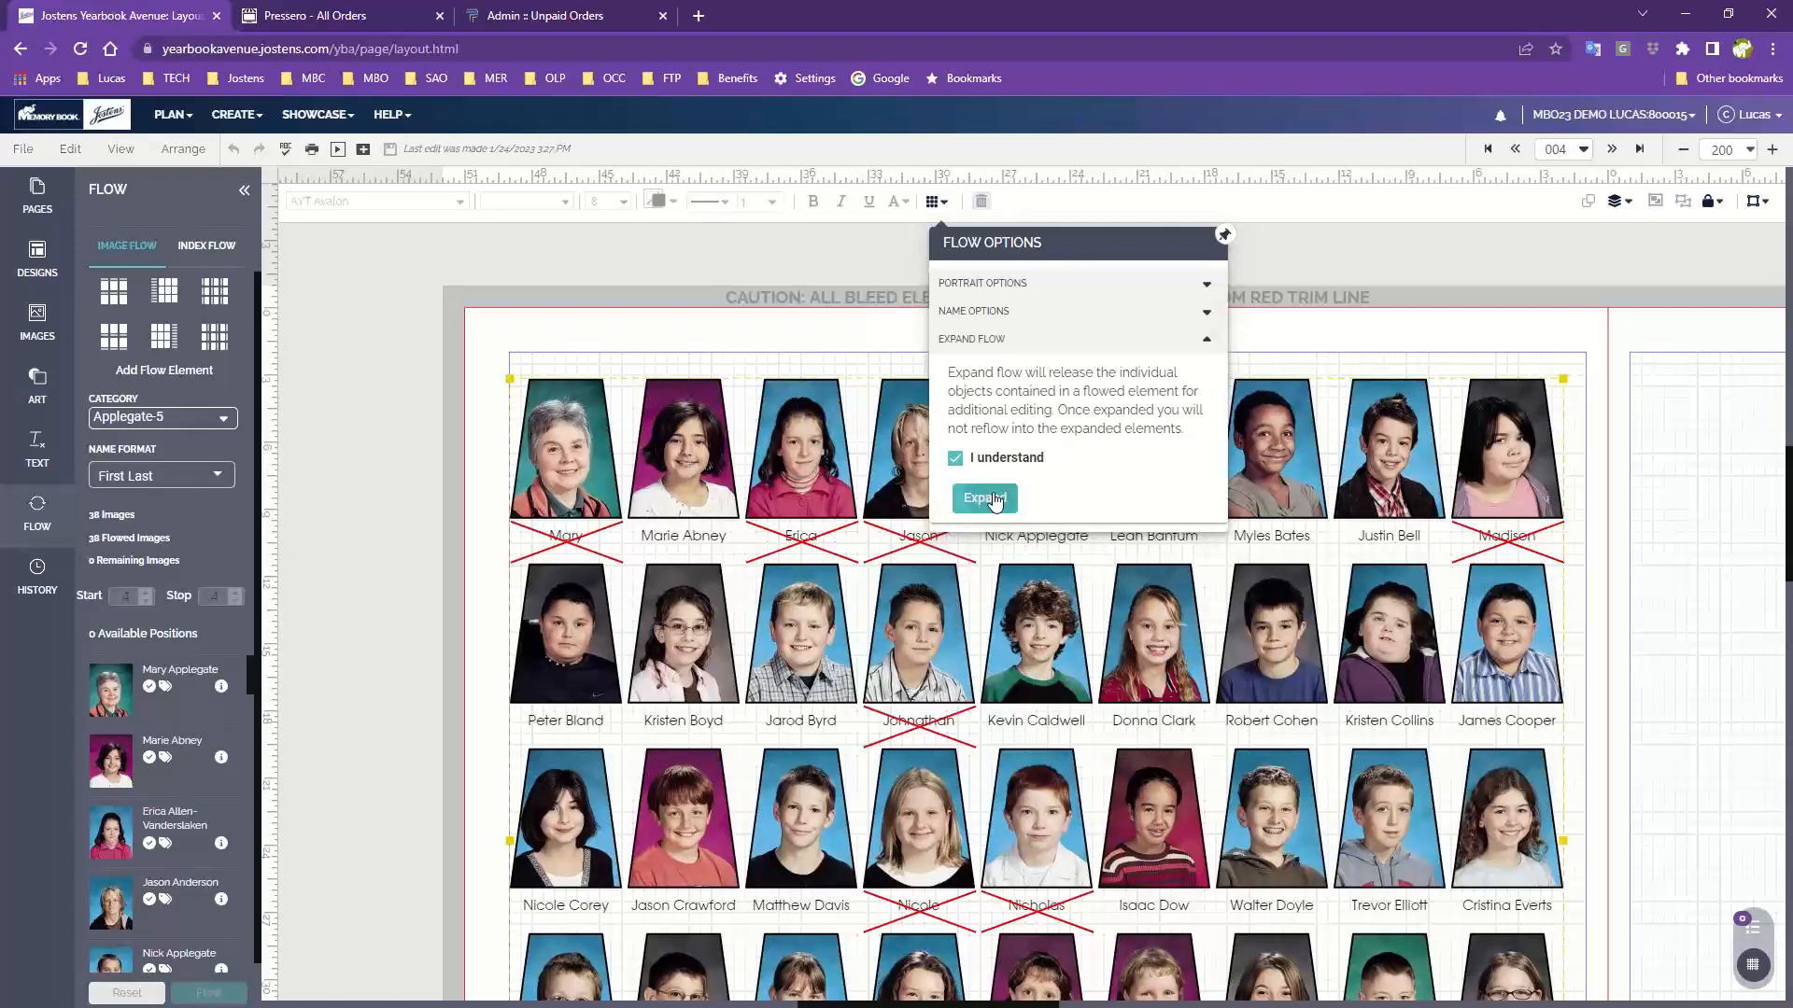
left_click(1226, 238)
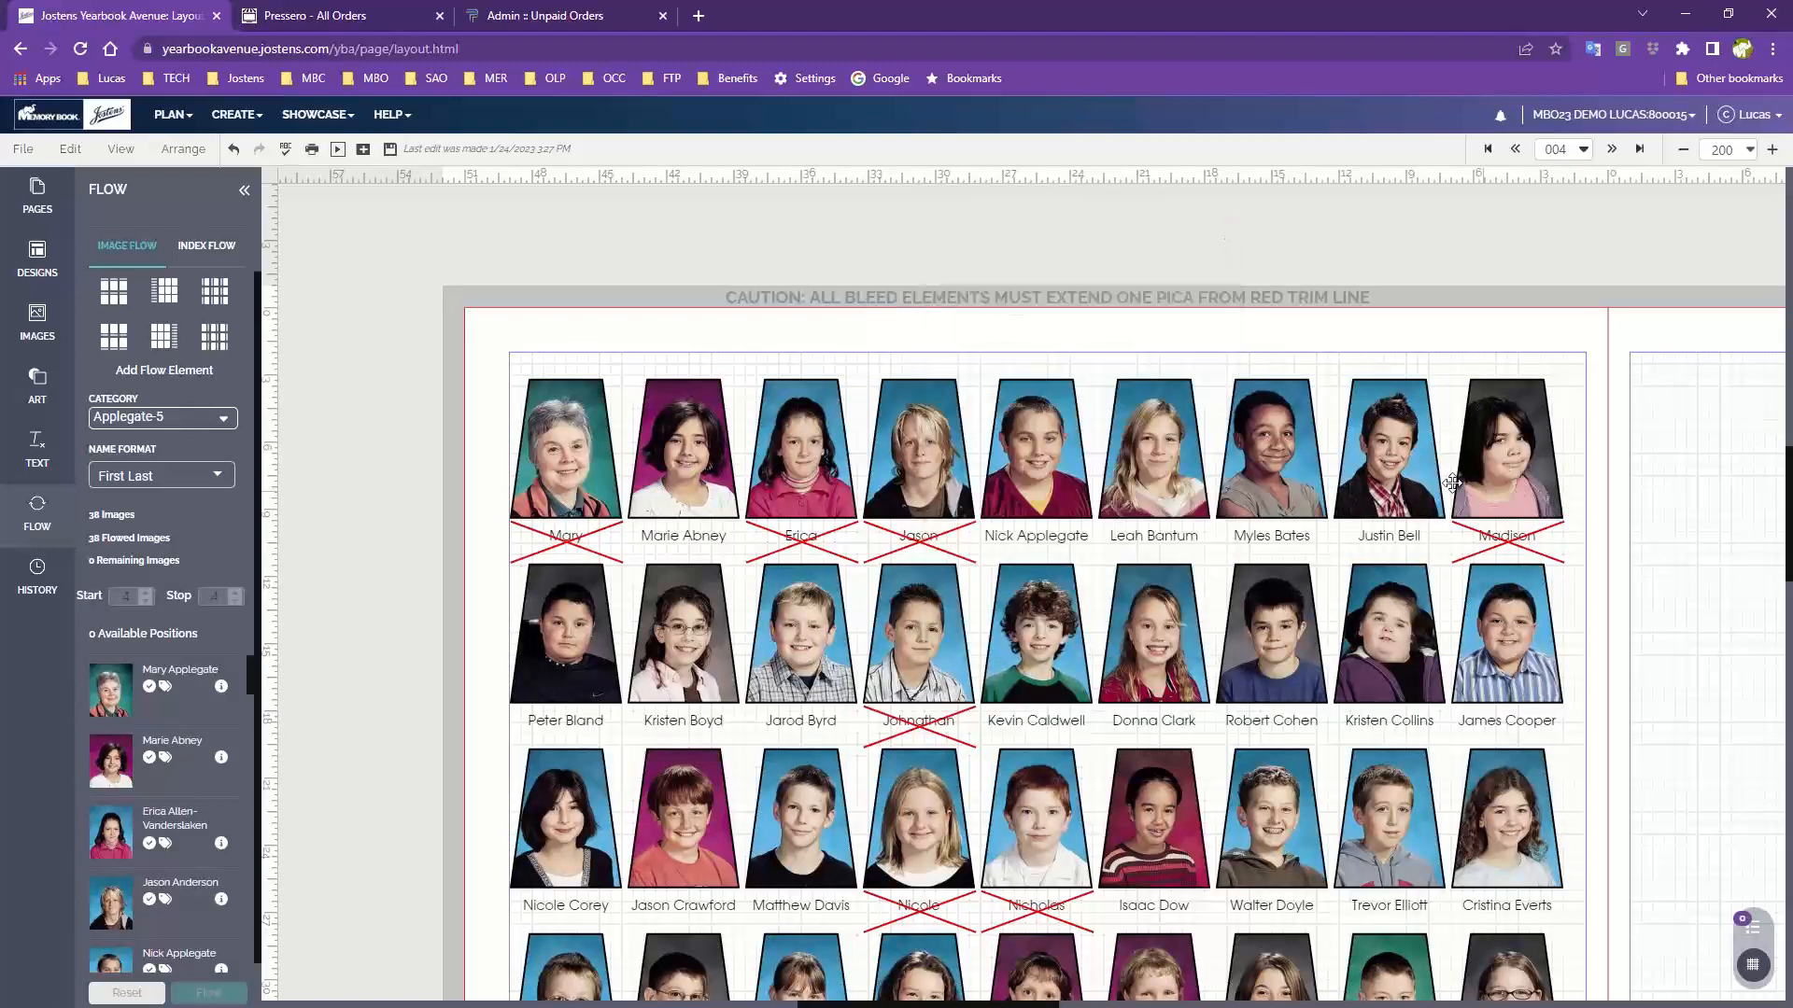
left_click(584, 459)
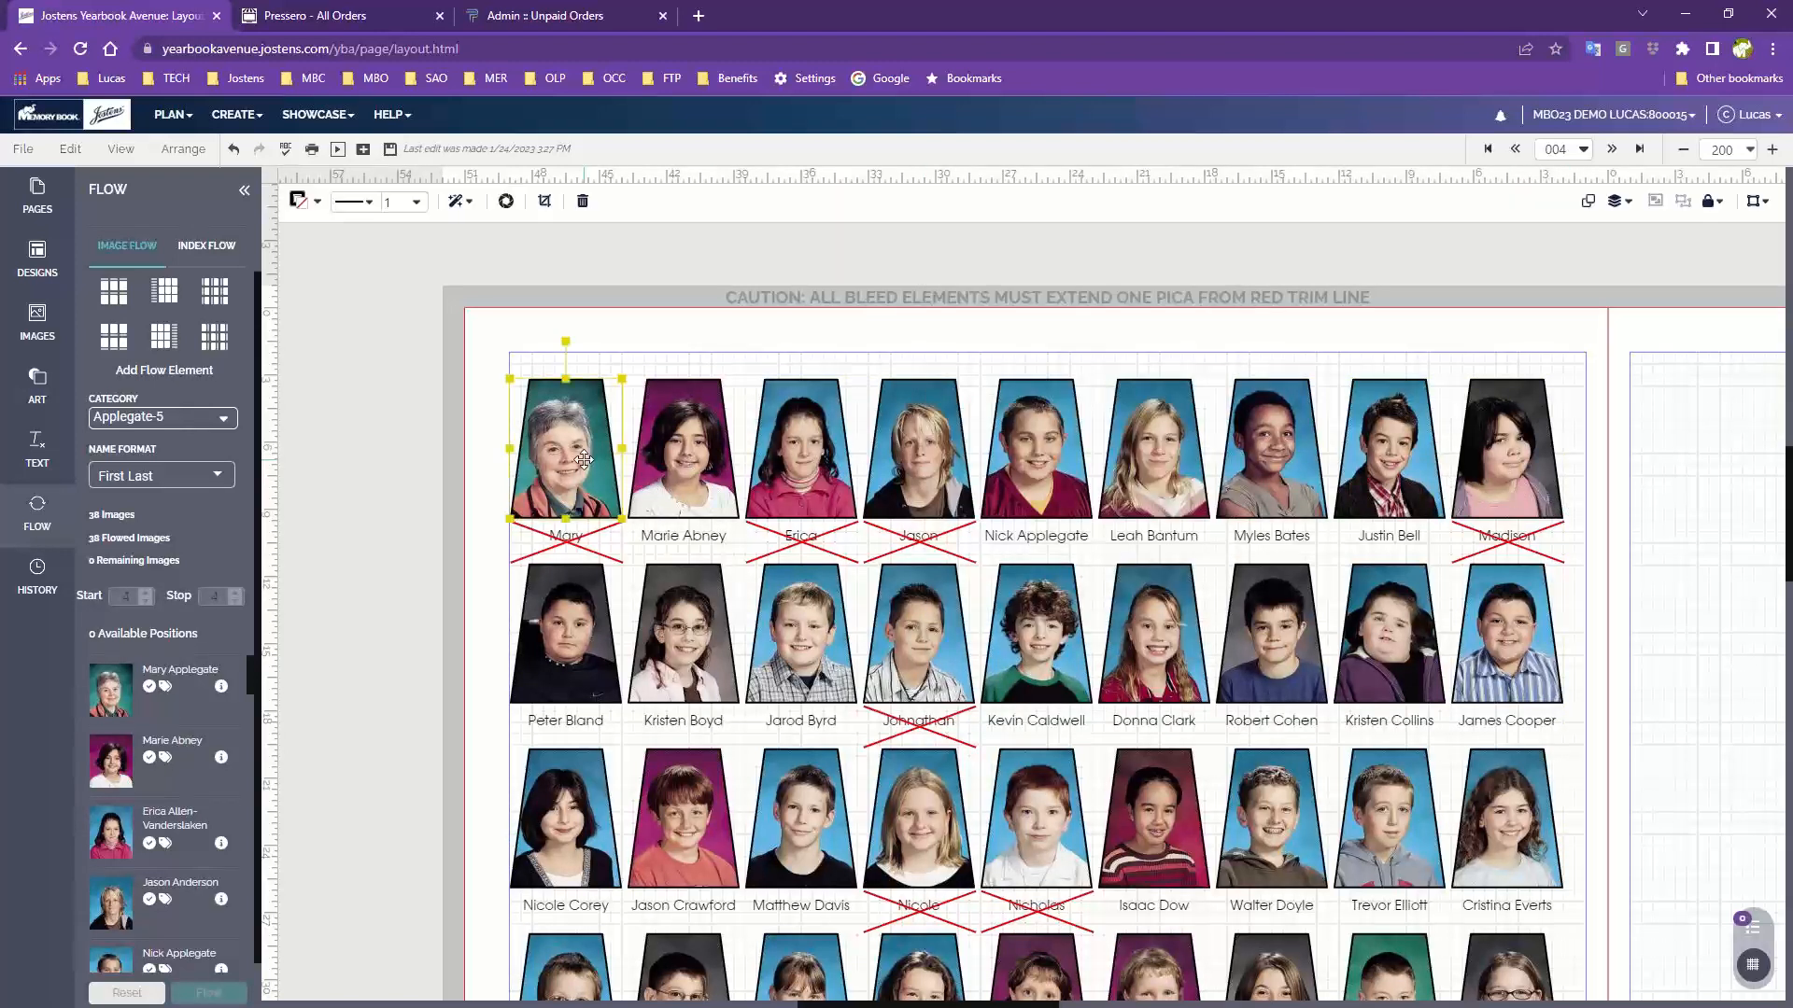
Step: Select each of the remaining eight portraits in the top row one at a time to check them as individual objects
left_click(680, 449)
left_click(805, 446)
left_click(932, 440)
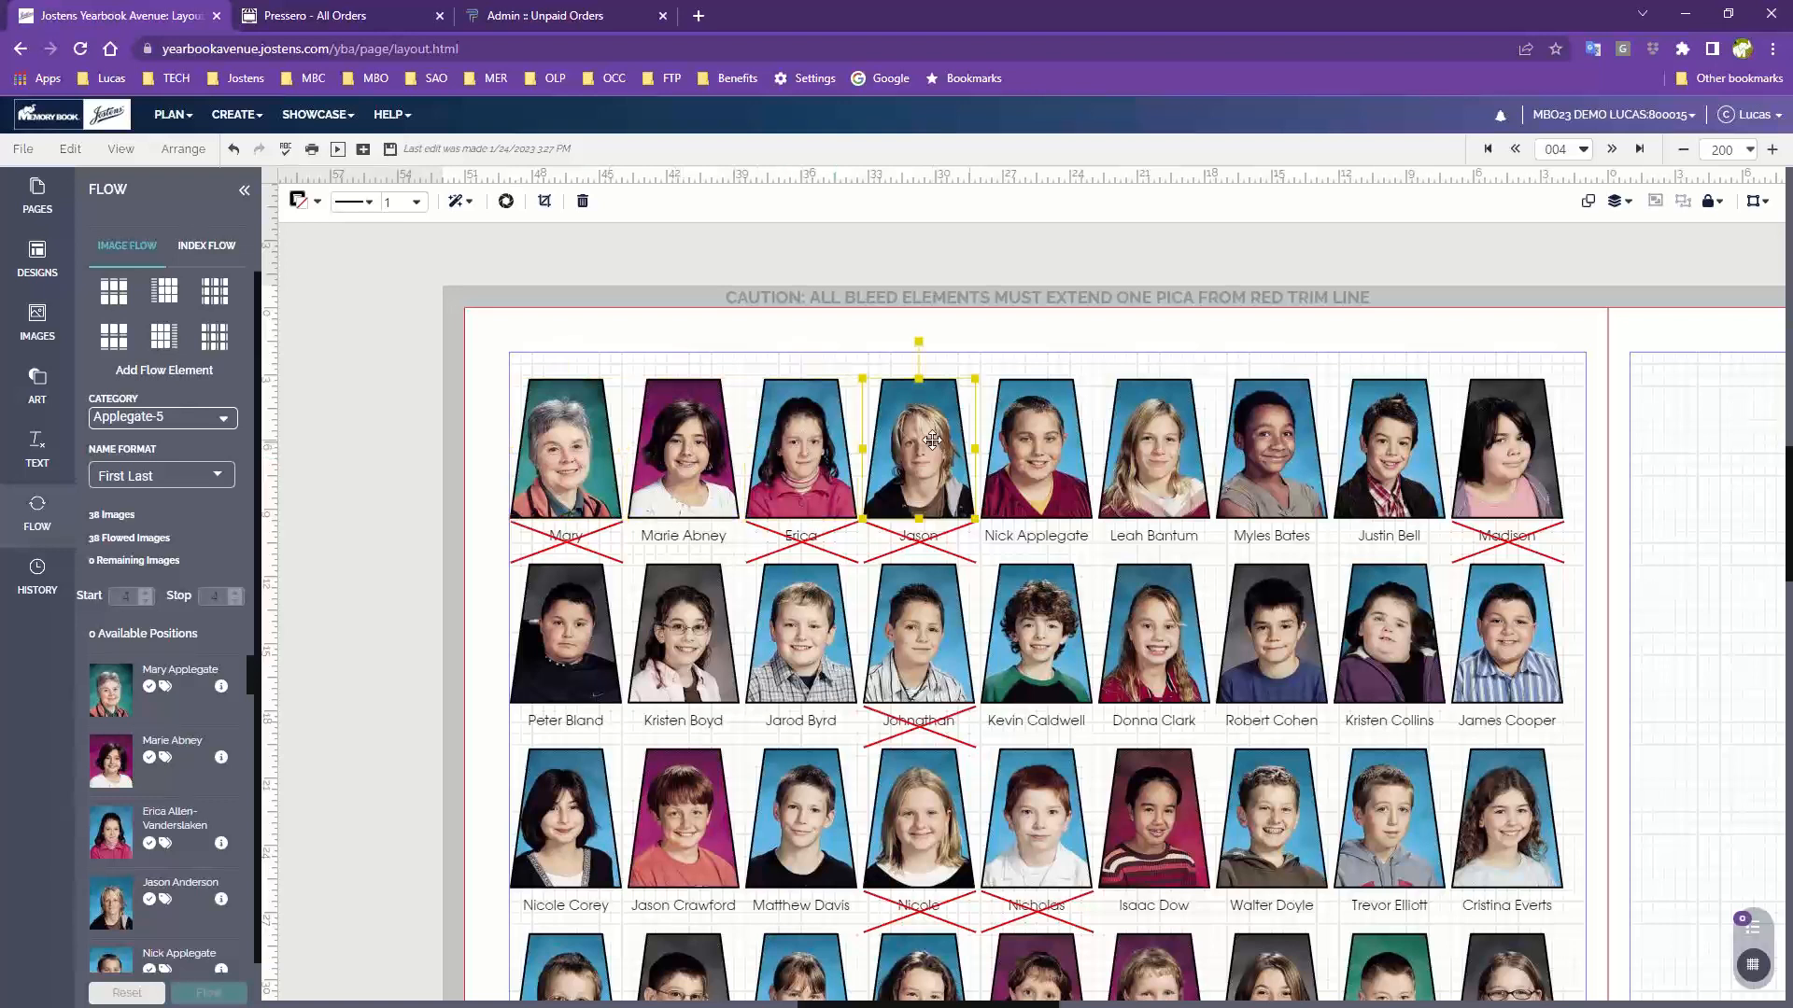
left_click(1037, 447)
left_click(1157, 450)
left_click(1270, 454)
left_click(1409, 457)
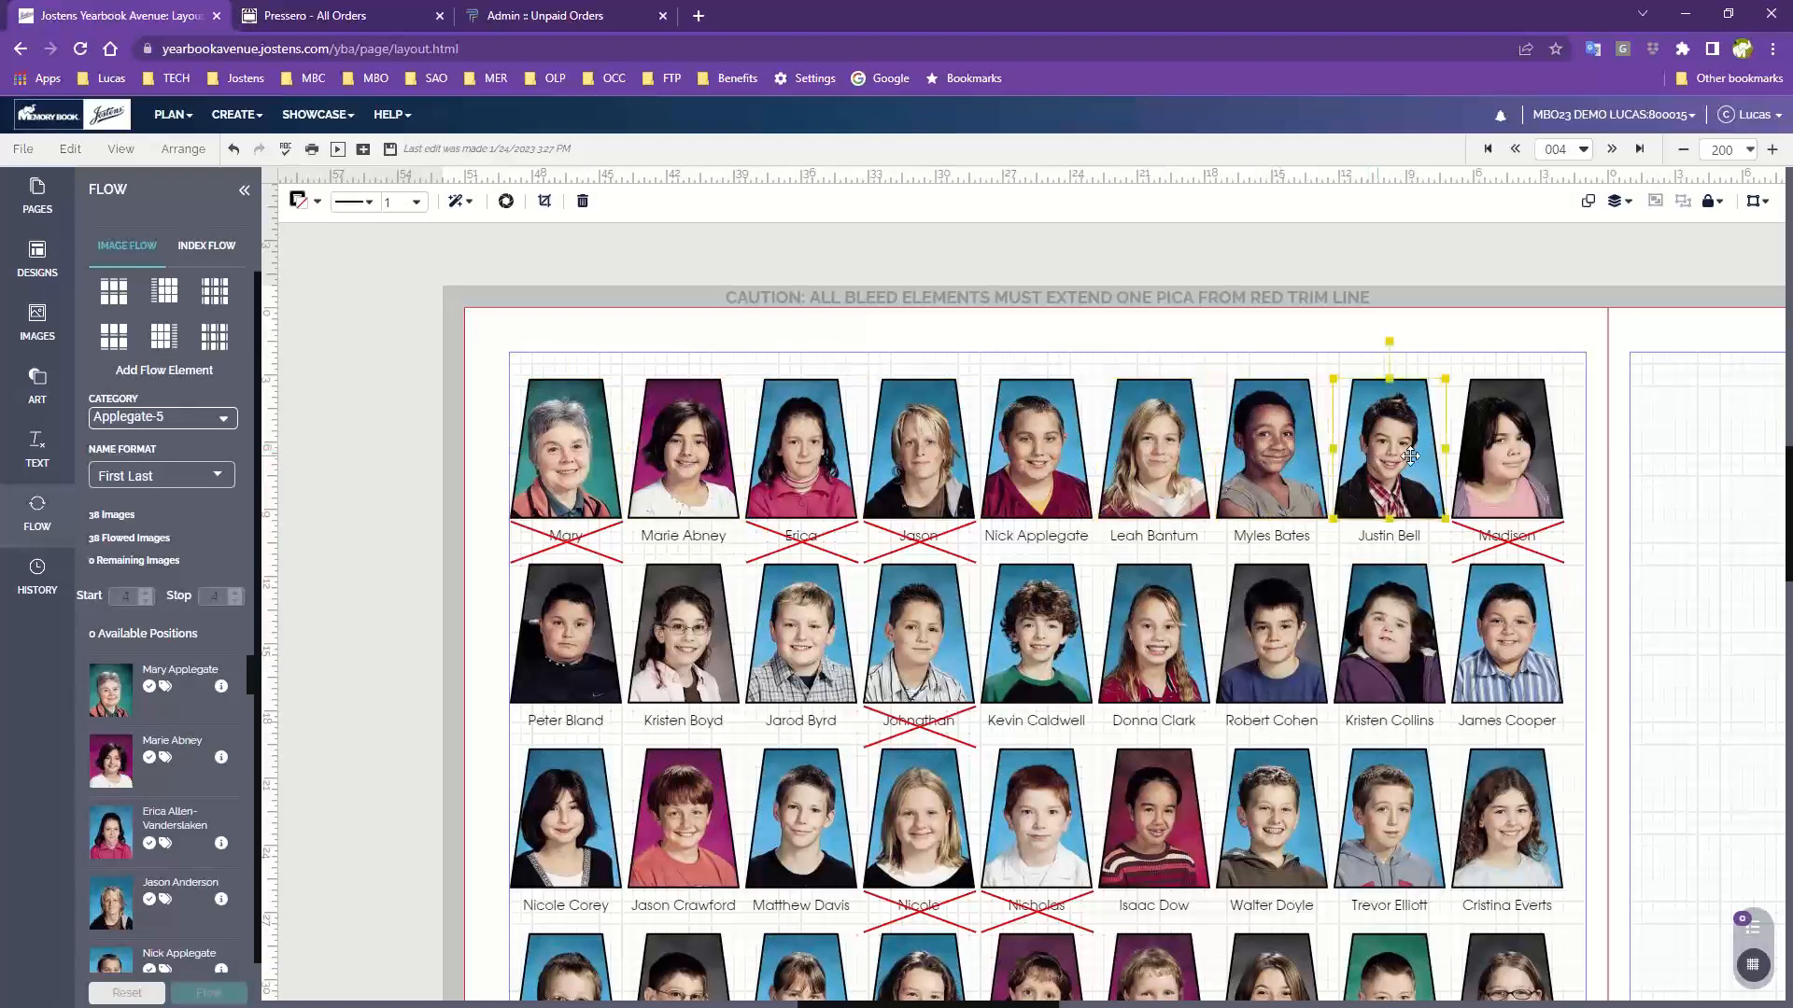
left_click(1504, 457)
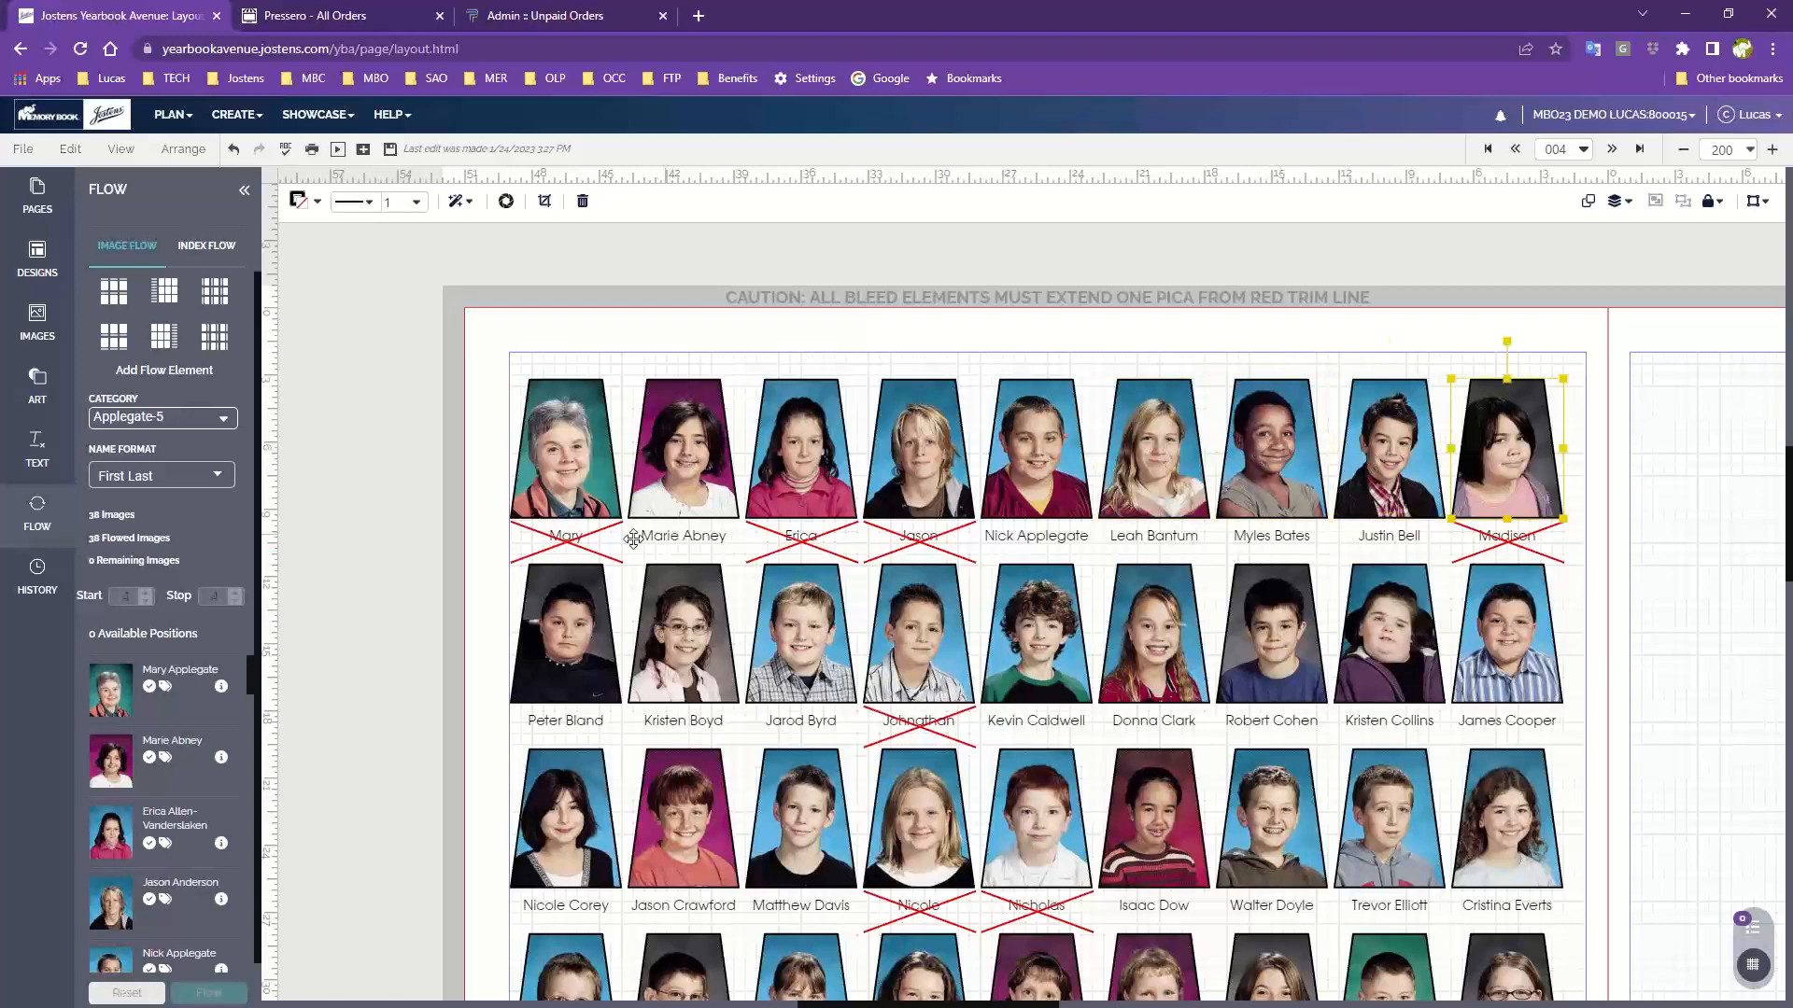
Step: Enlarge the name boxes under the first and third portraits in the top row until their full names fit
left_click(572, 546)
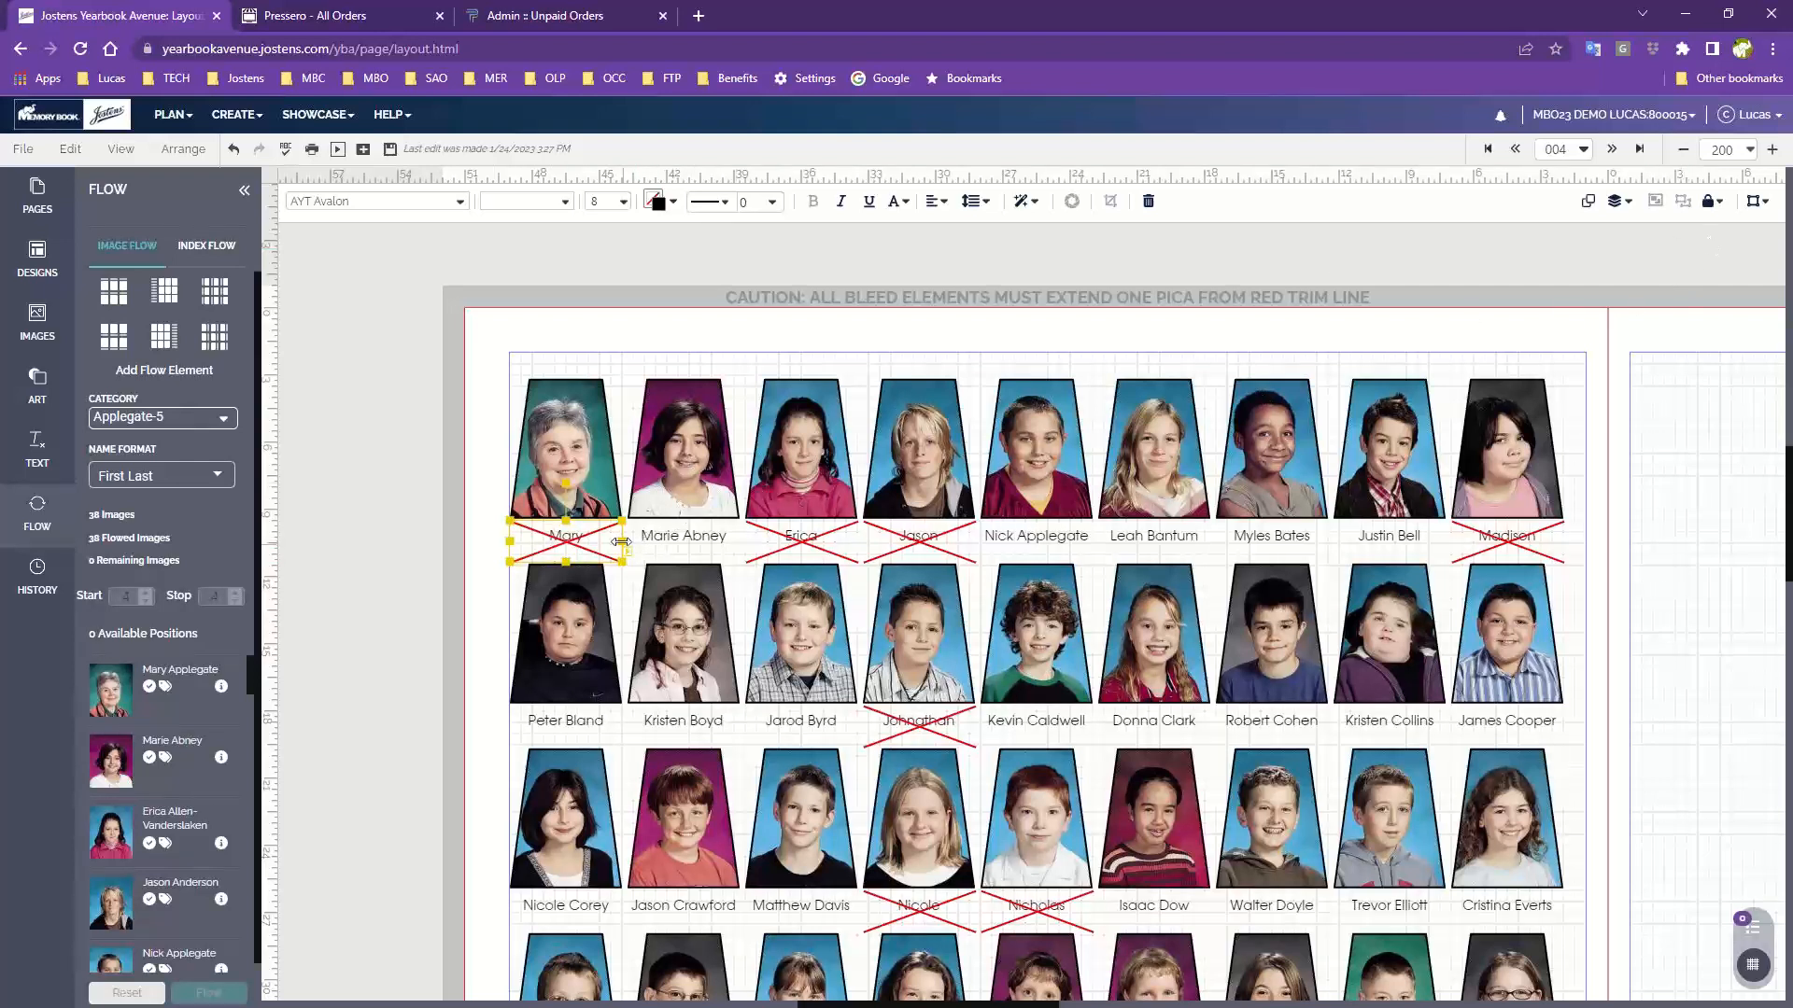
left_click_drag(620, 542, 628, 539)
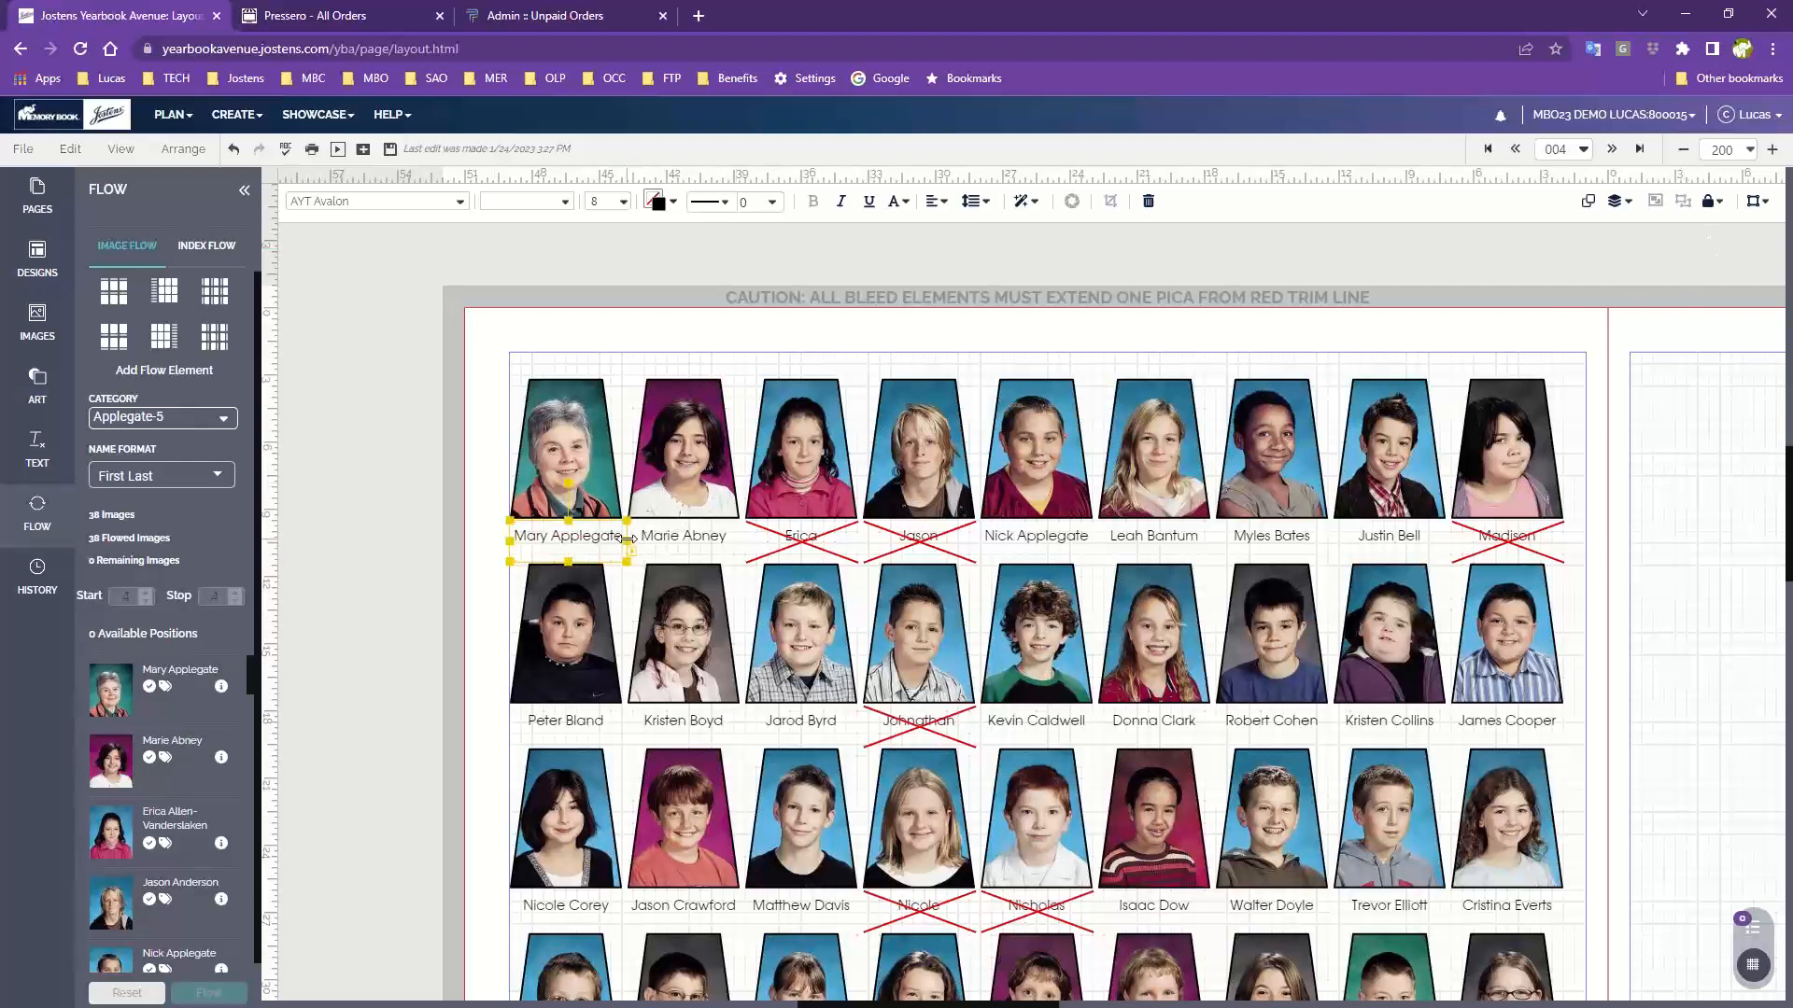
left_click(813, 558)
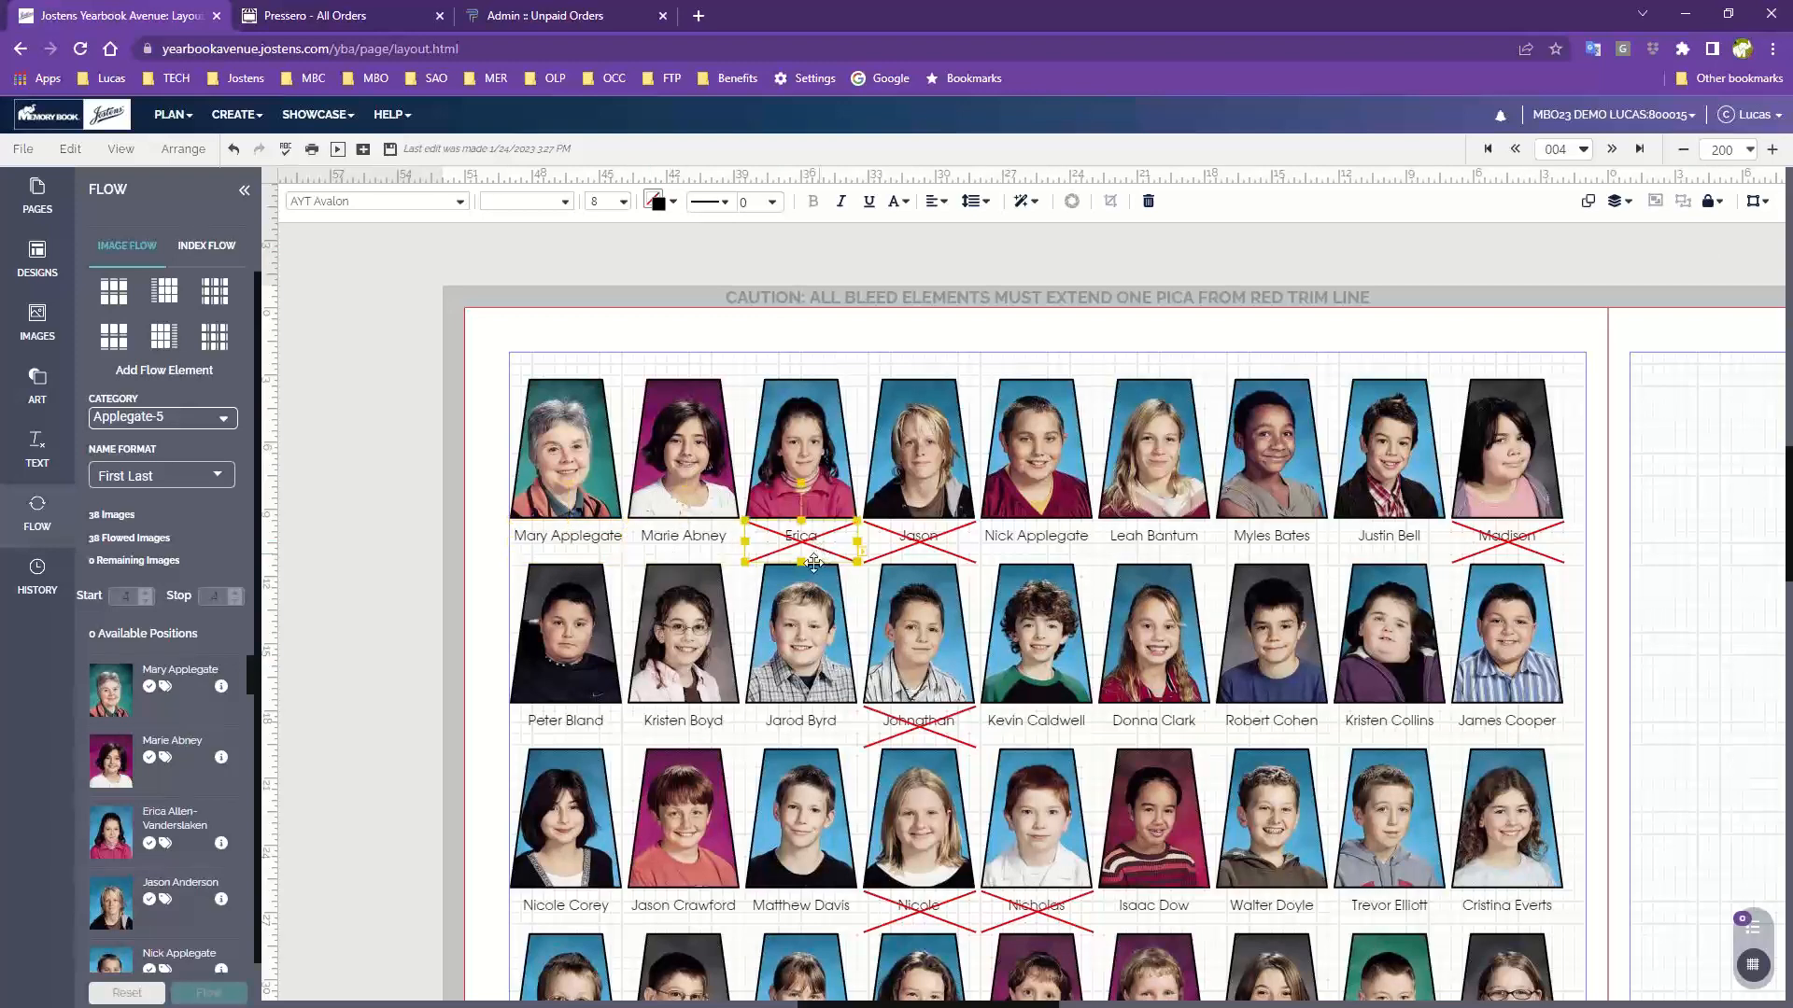
left_click_drag(801, 562, 802, 573)
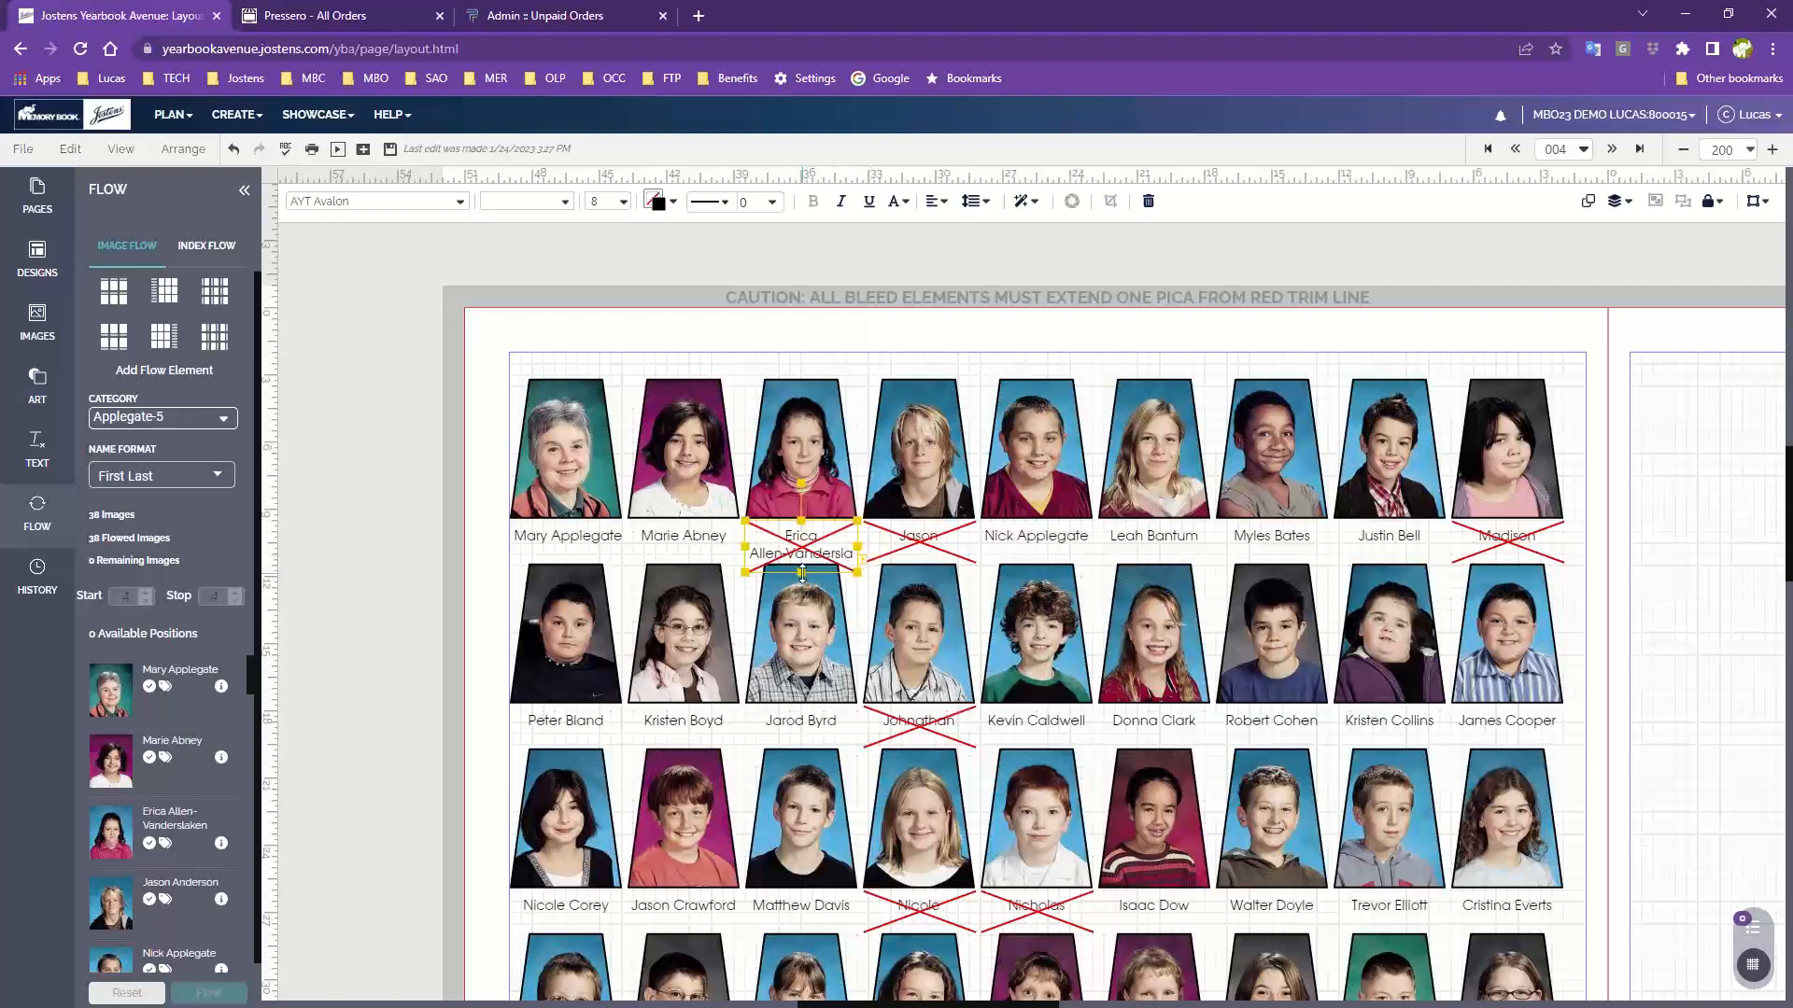
left_click_drag(802, 573, 870, 546)
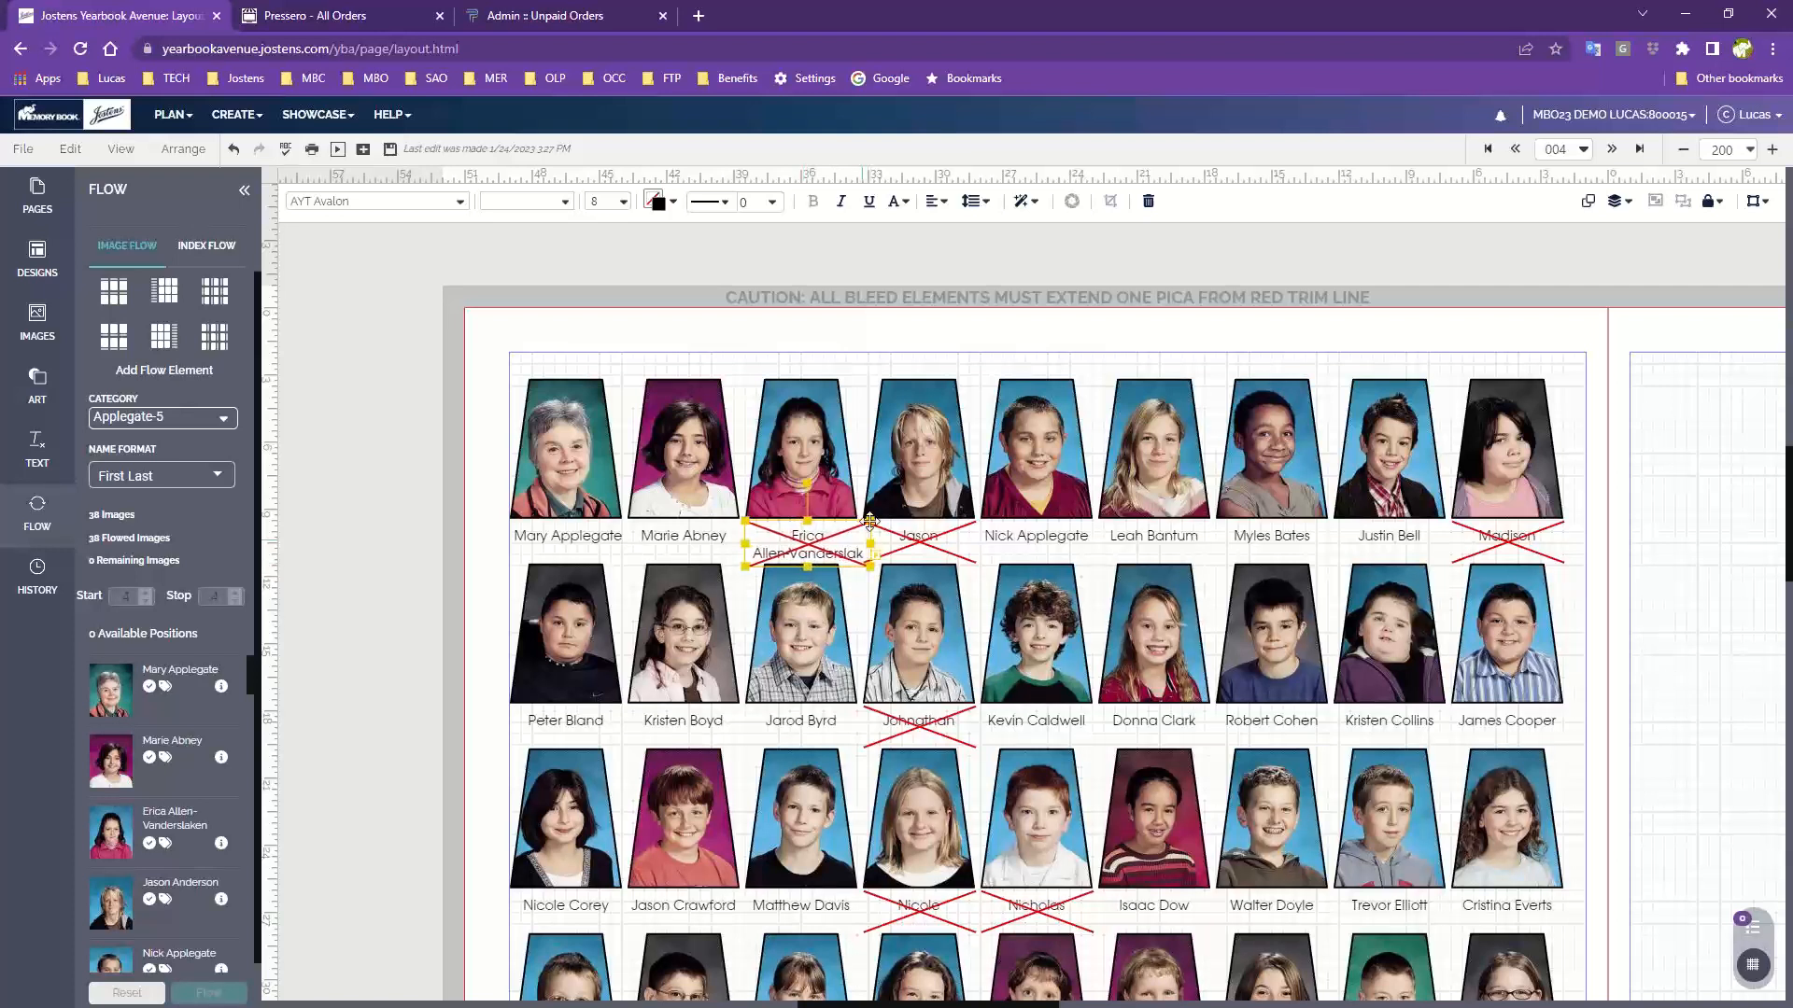
left_click_drag(744, 545, 735, 545)
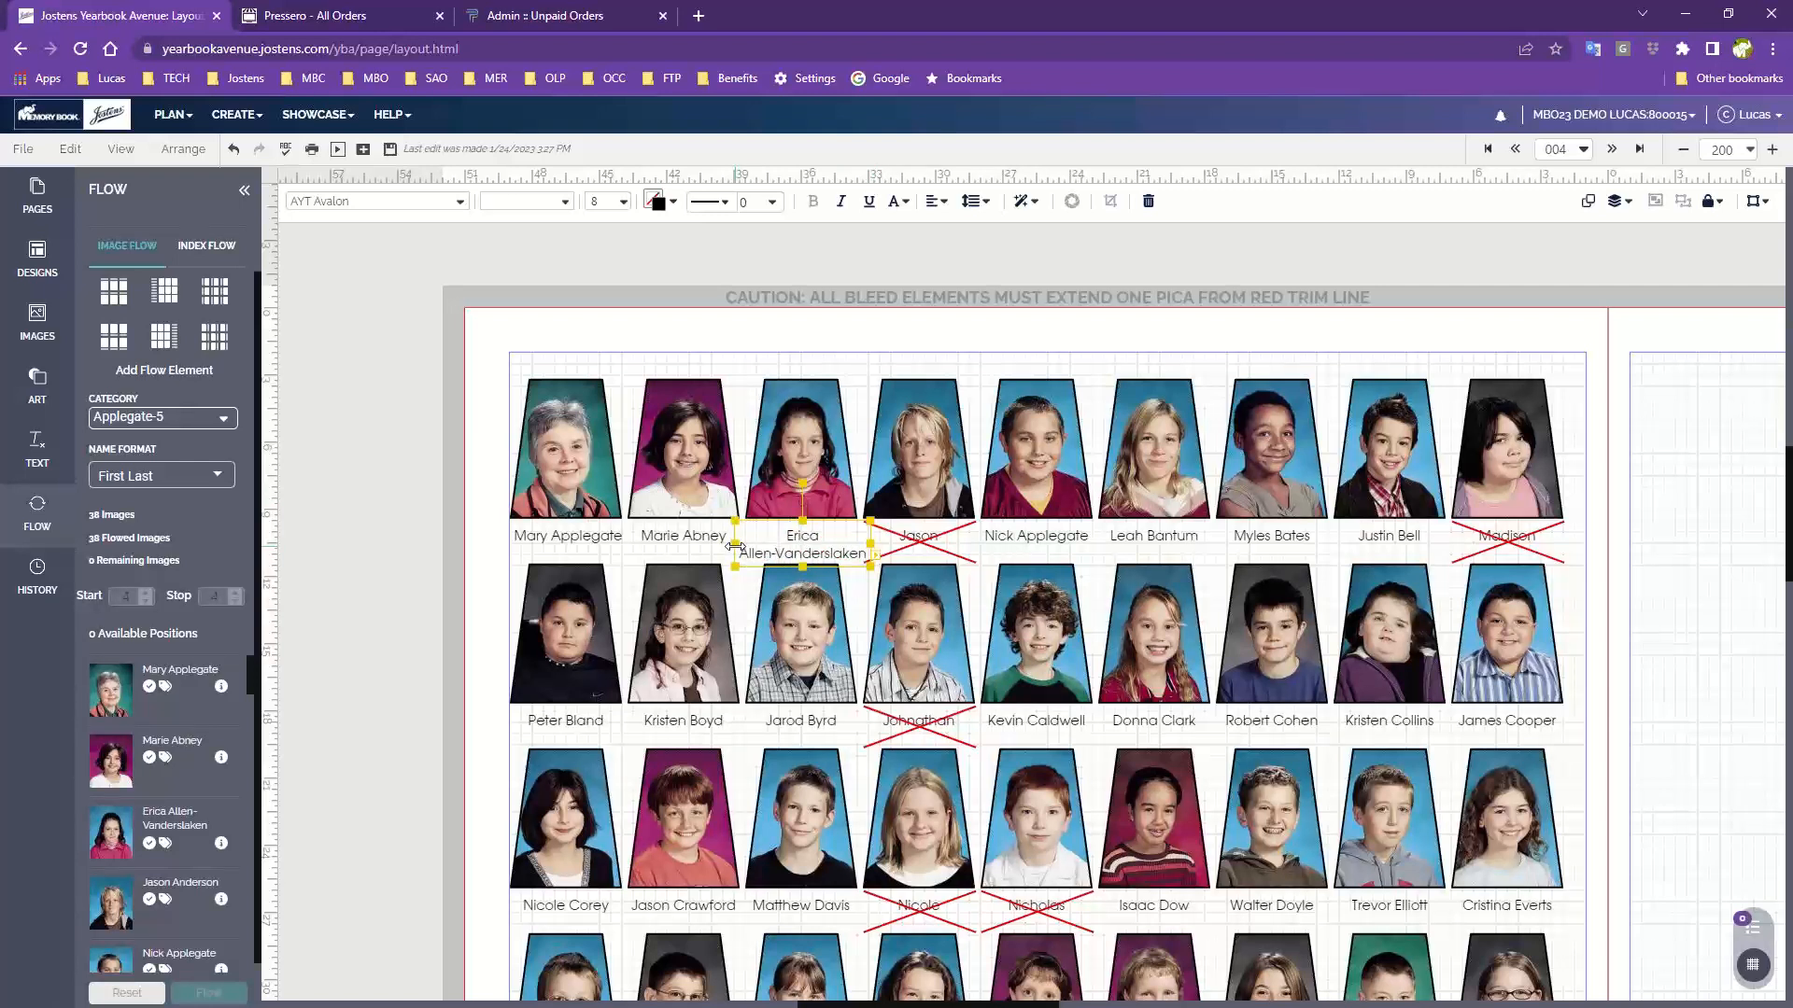
Step: Widen the name box under the fourth portrait in the top row until the full name fits, and save the page
left_click(891, 392)
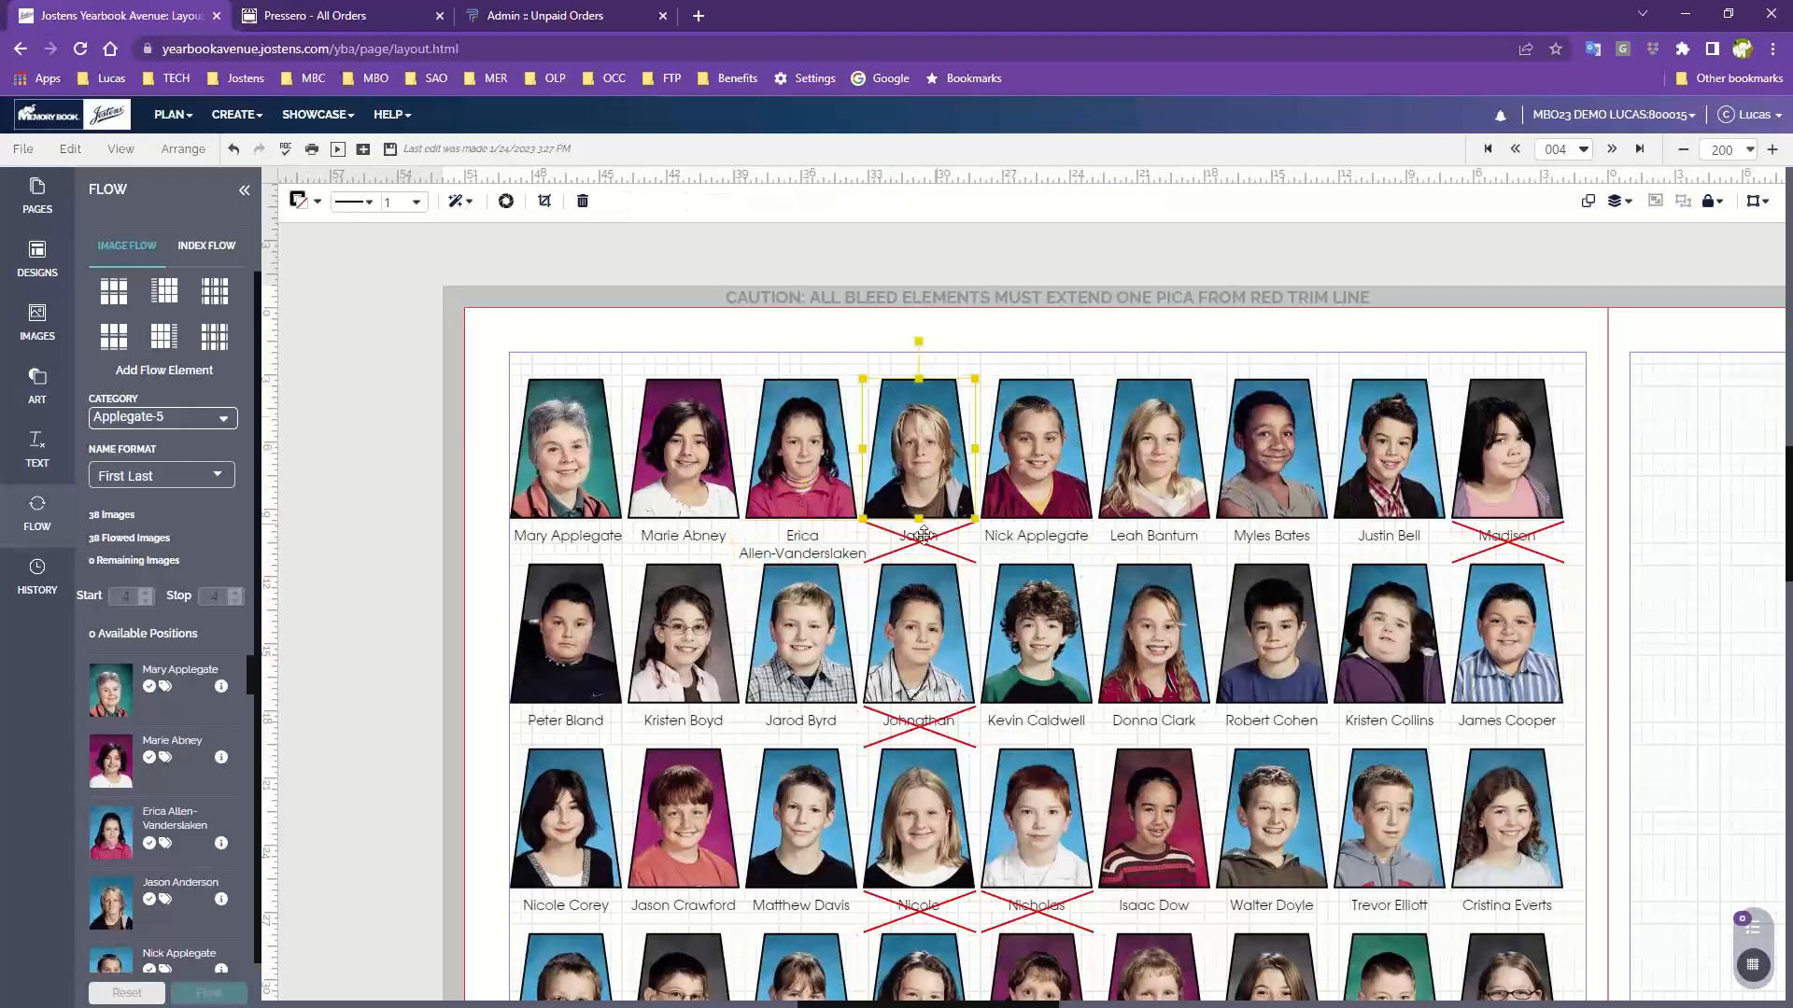
left_click(922, 536)
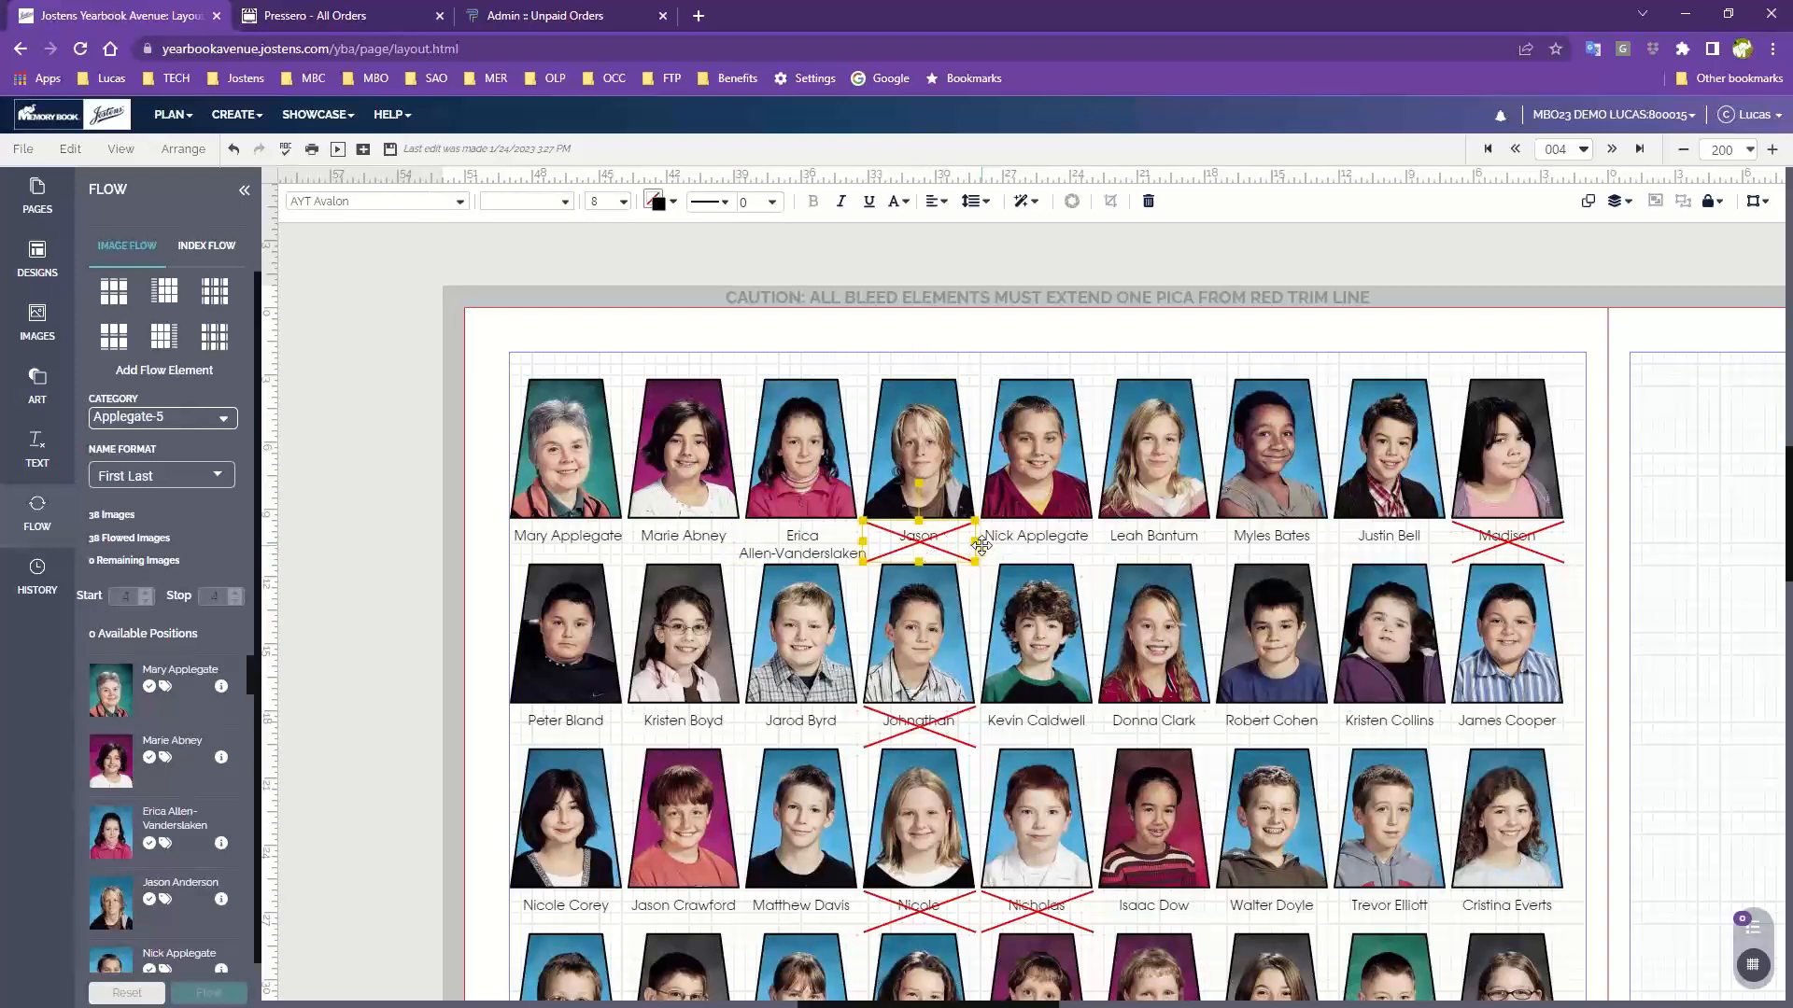
left_click_drag(979, 544, 977, 540)
left_click(1170, 375)
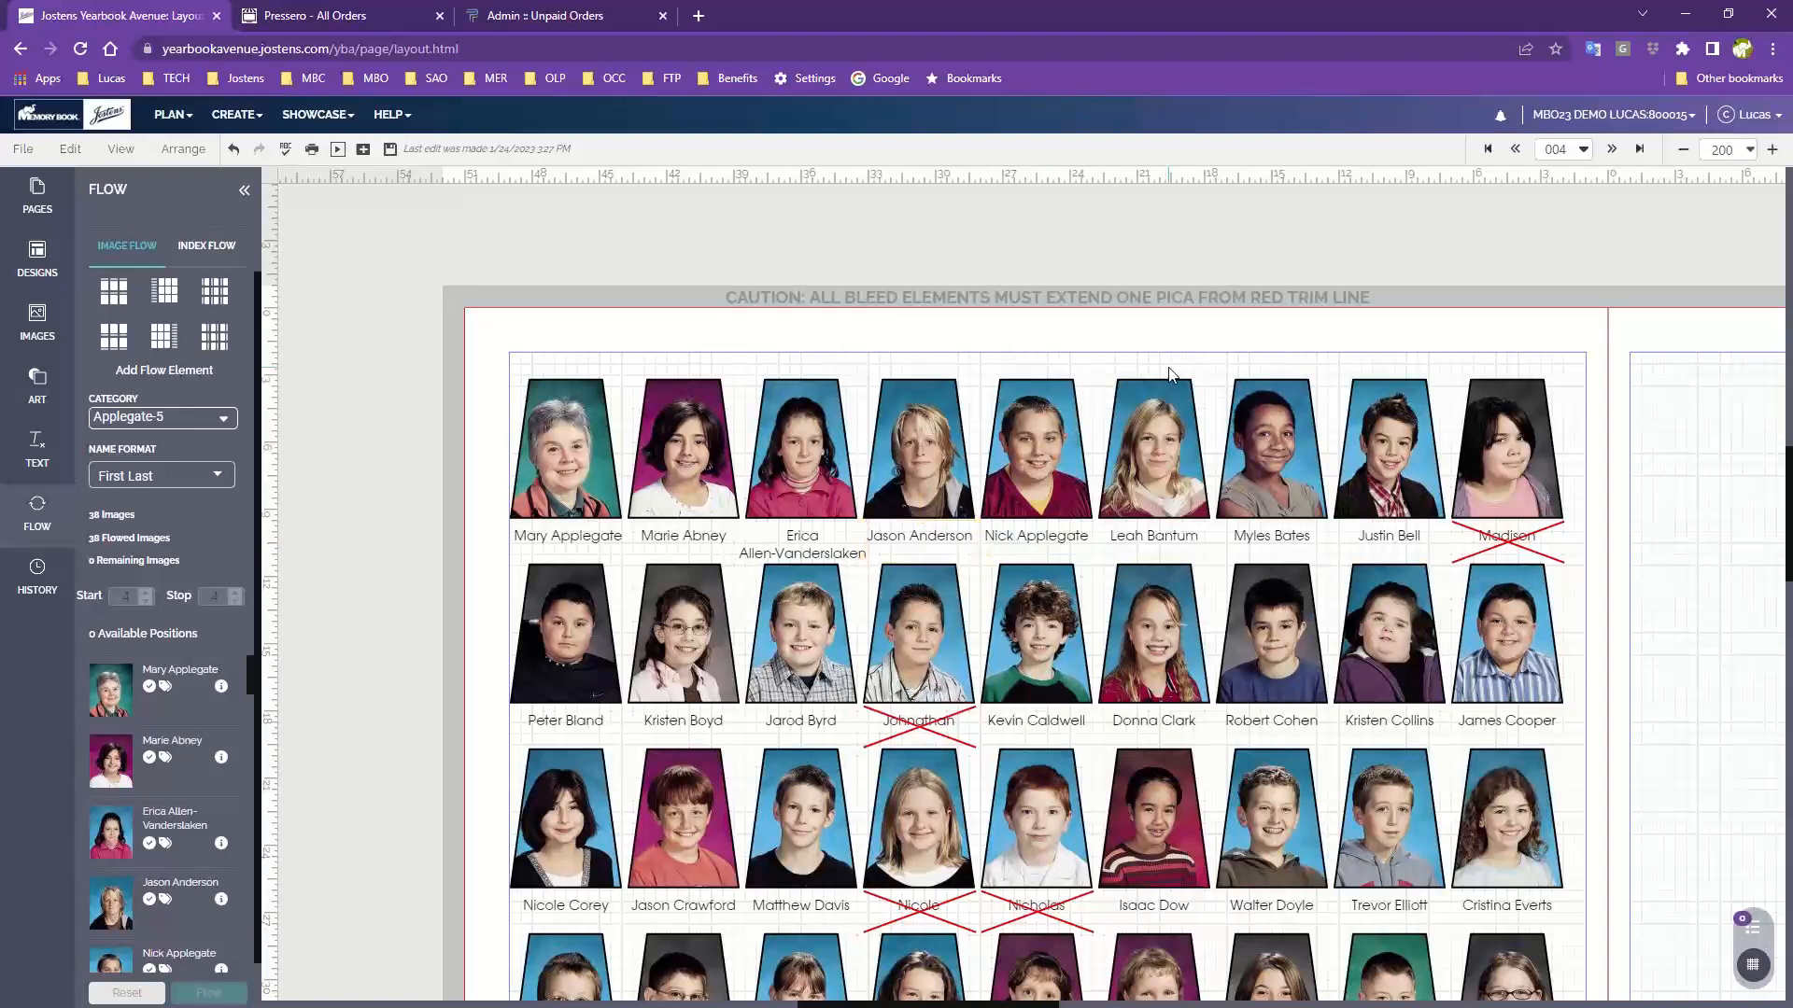
left_click(389, 151)
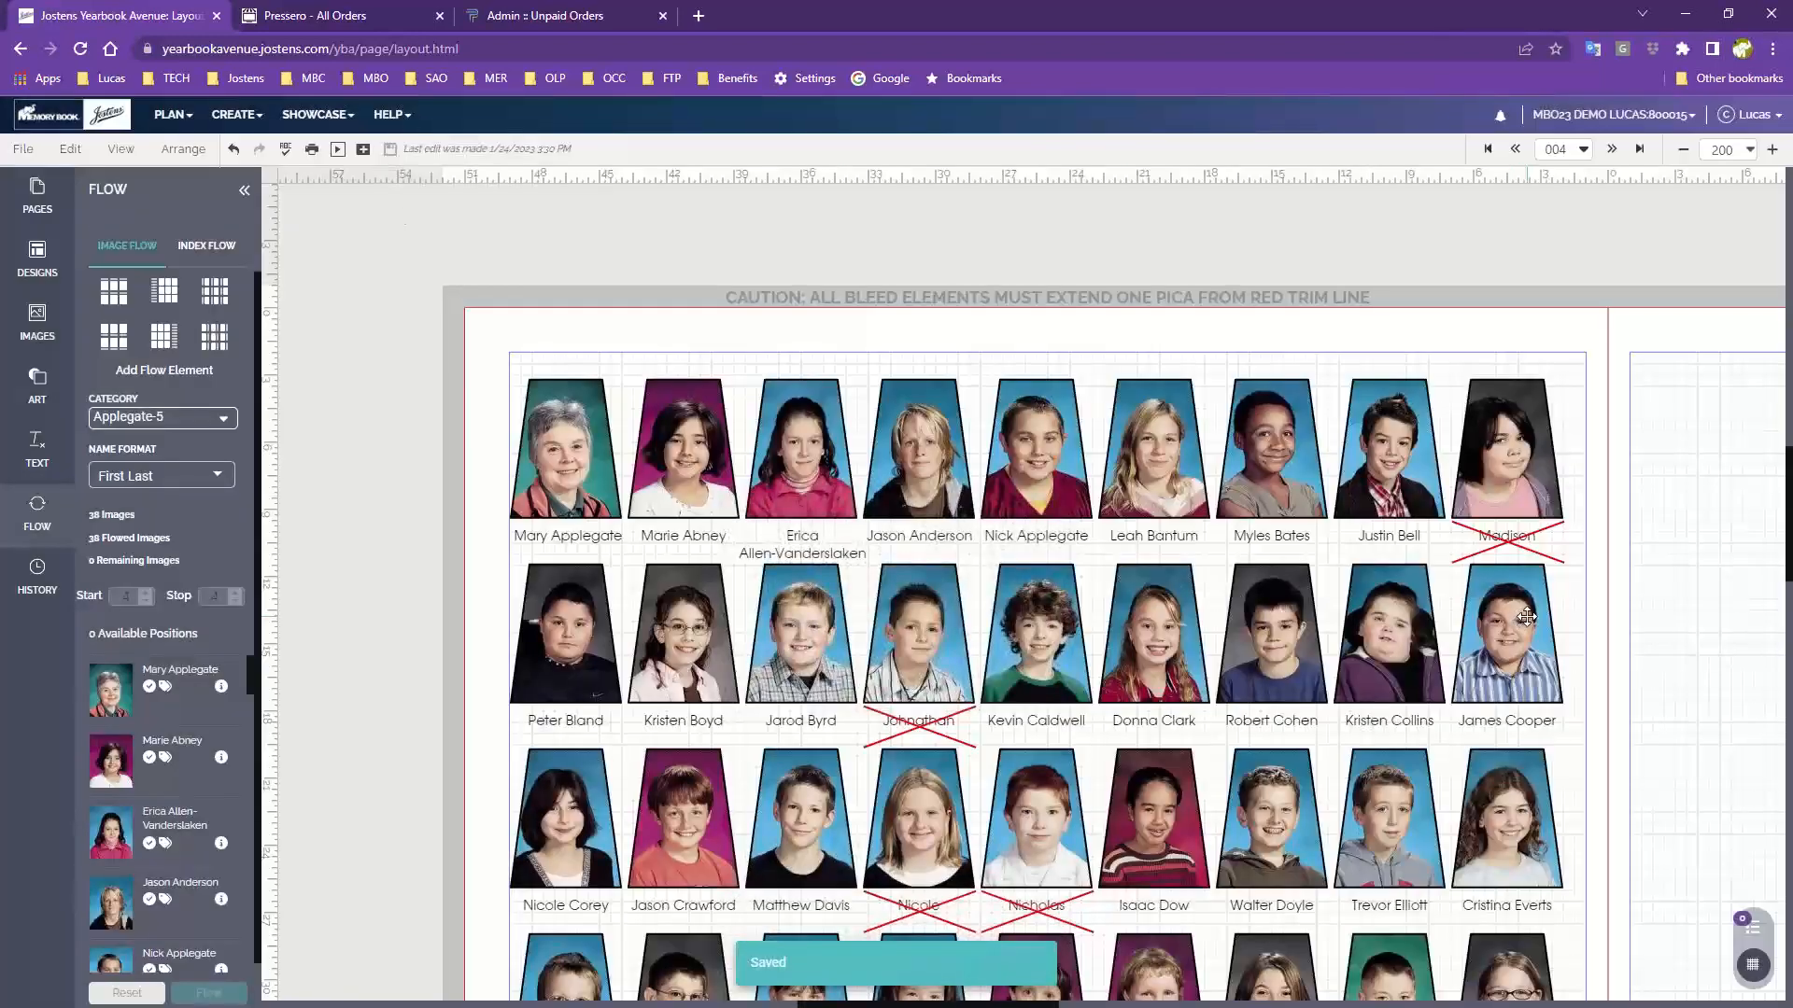
Step: Apply a portrait design from the 41-50 photos category to the spread, choosing not to retain existing content
scroll(1107, 870, "down", 3)
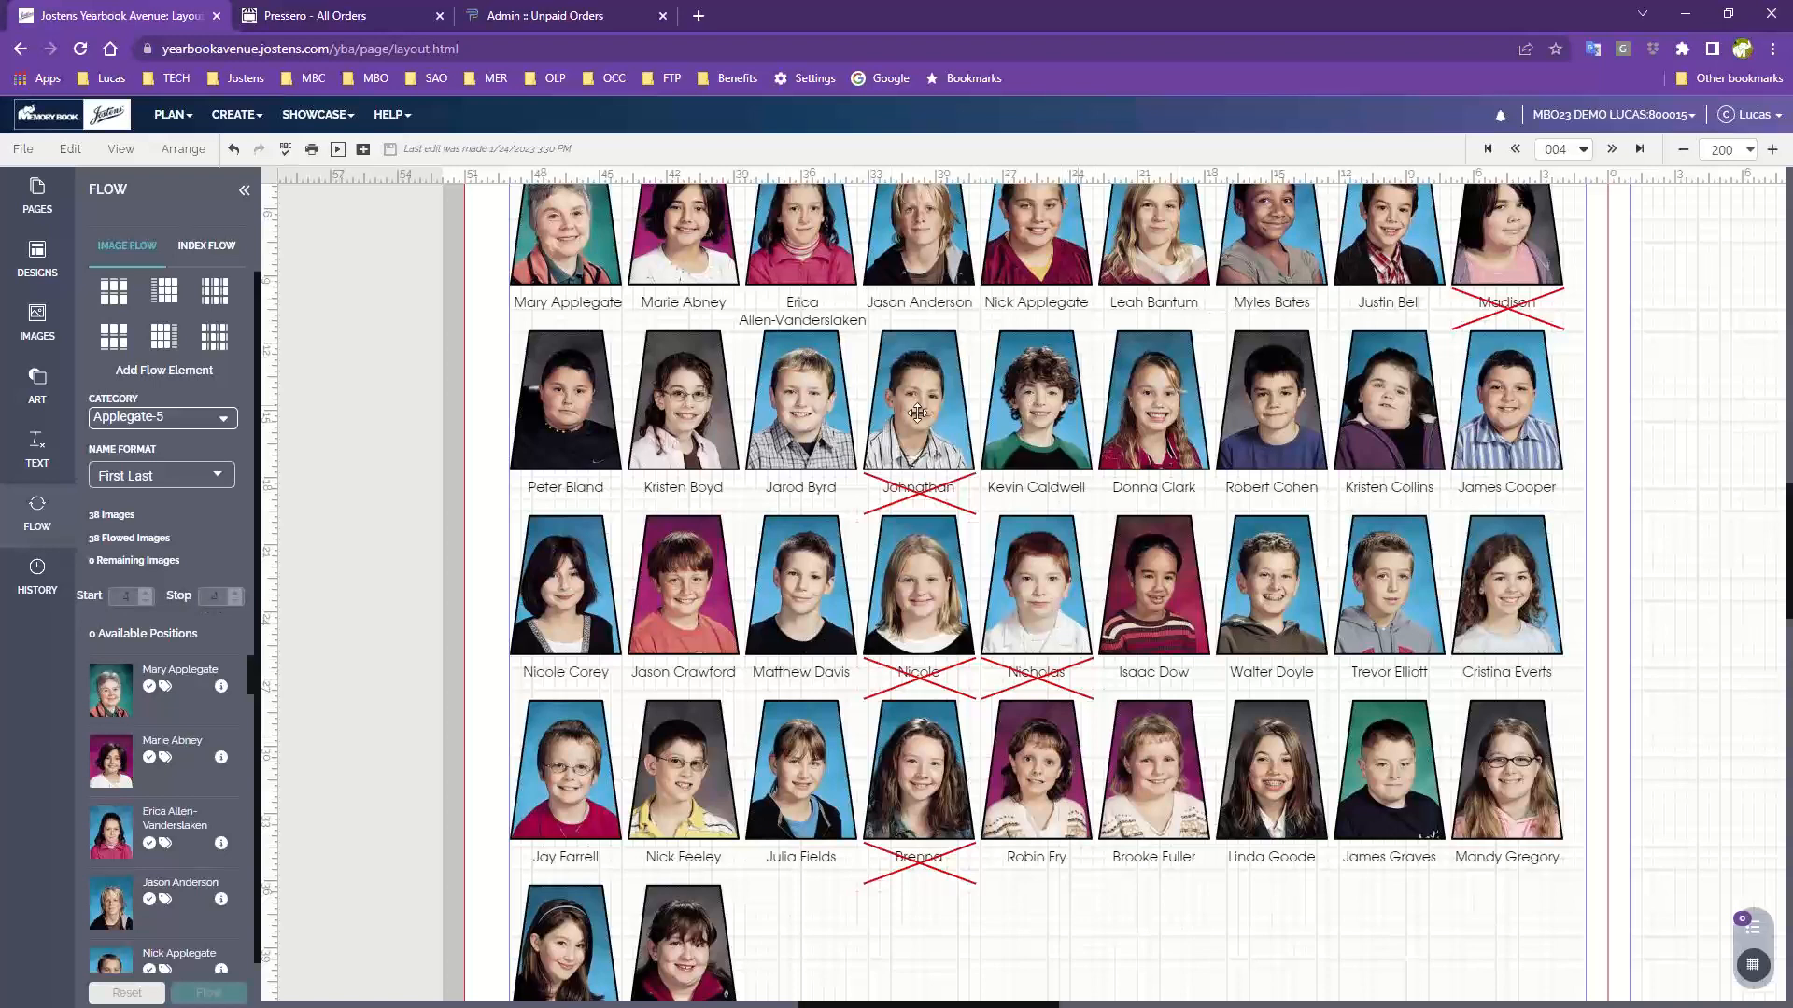
scroll(713, 780, "up", 2)
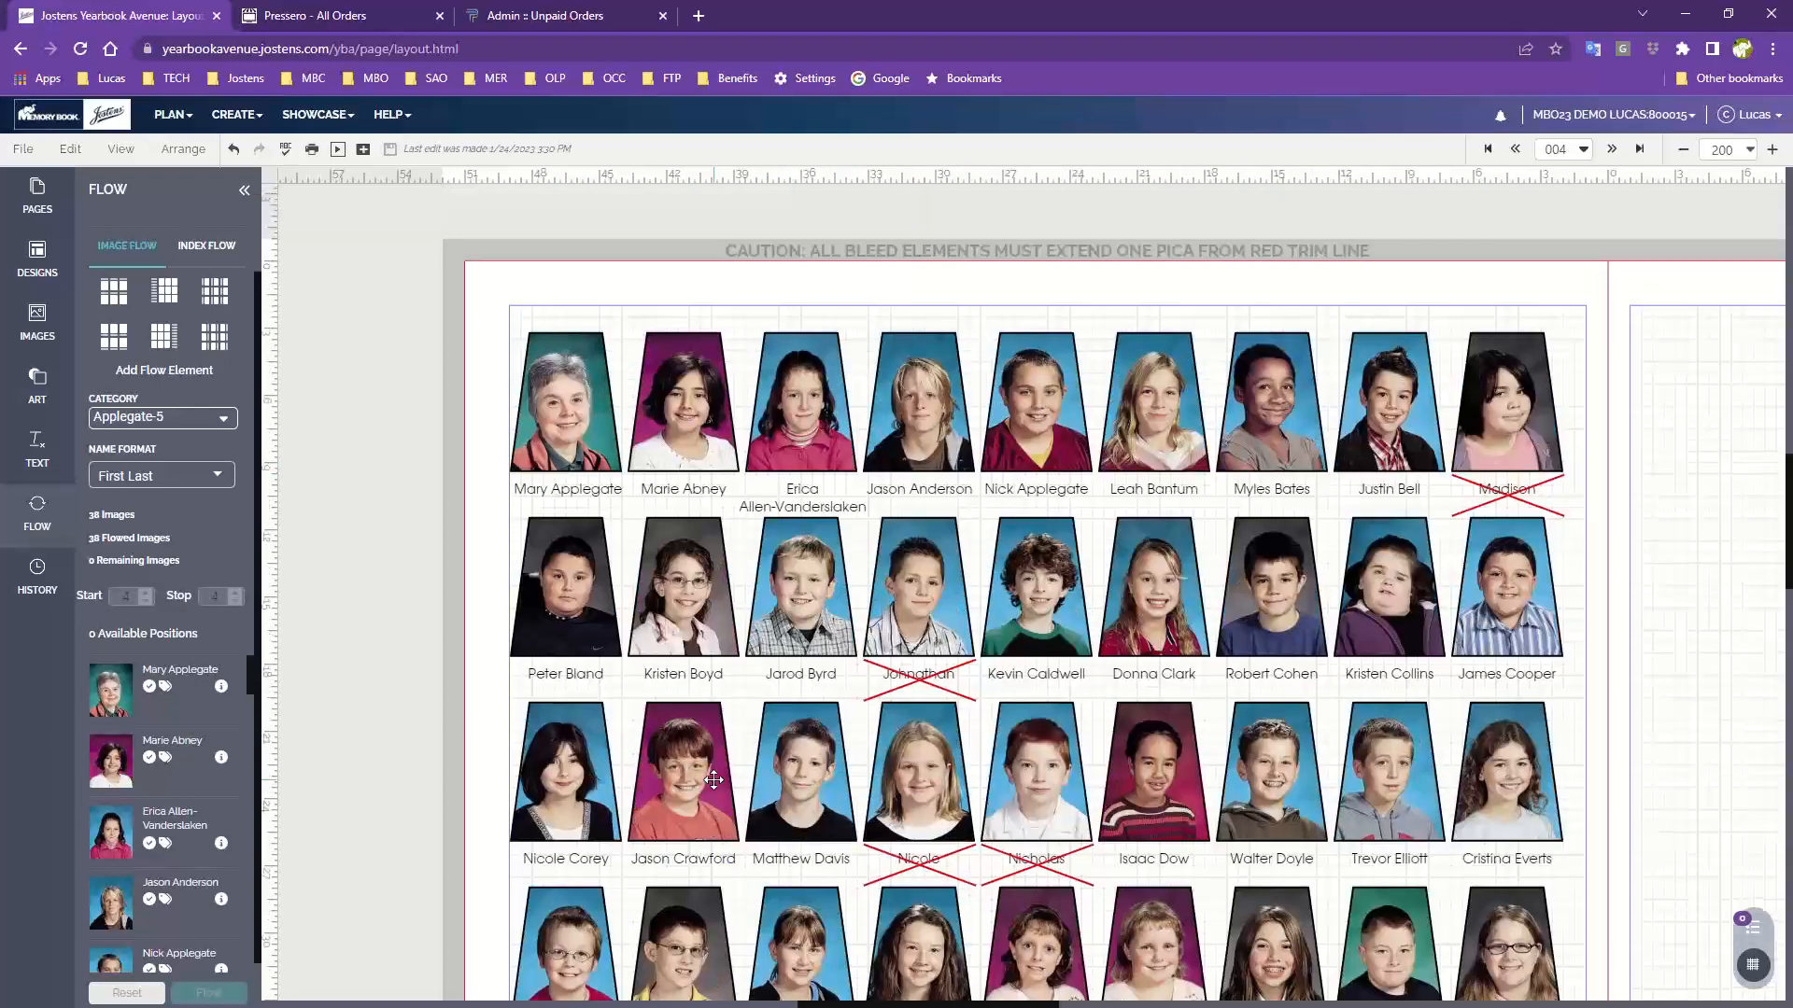
scroll(713, 780, "down", 2)
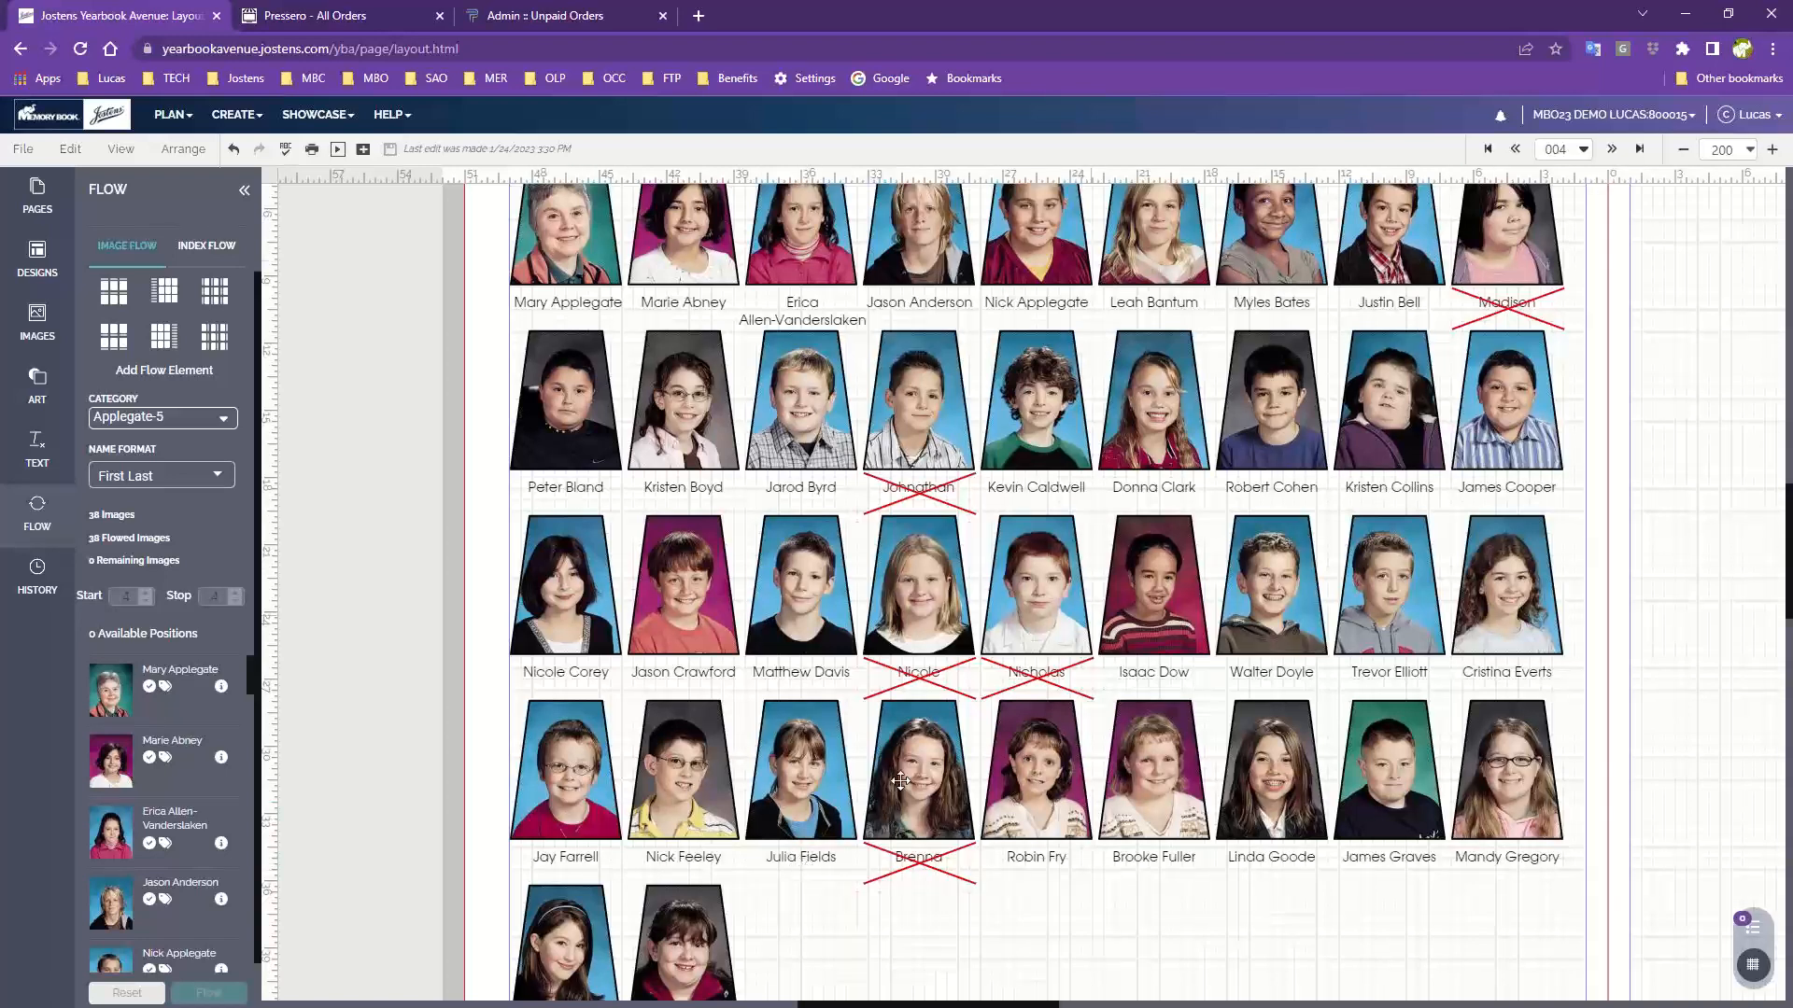
left_click(1749, 151)
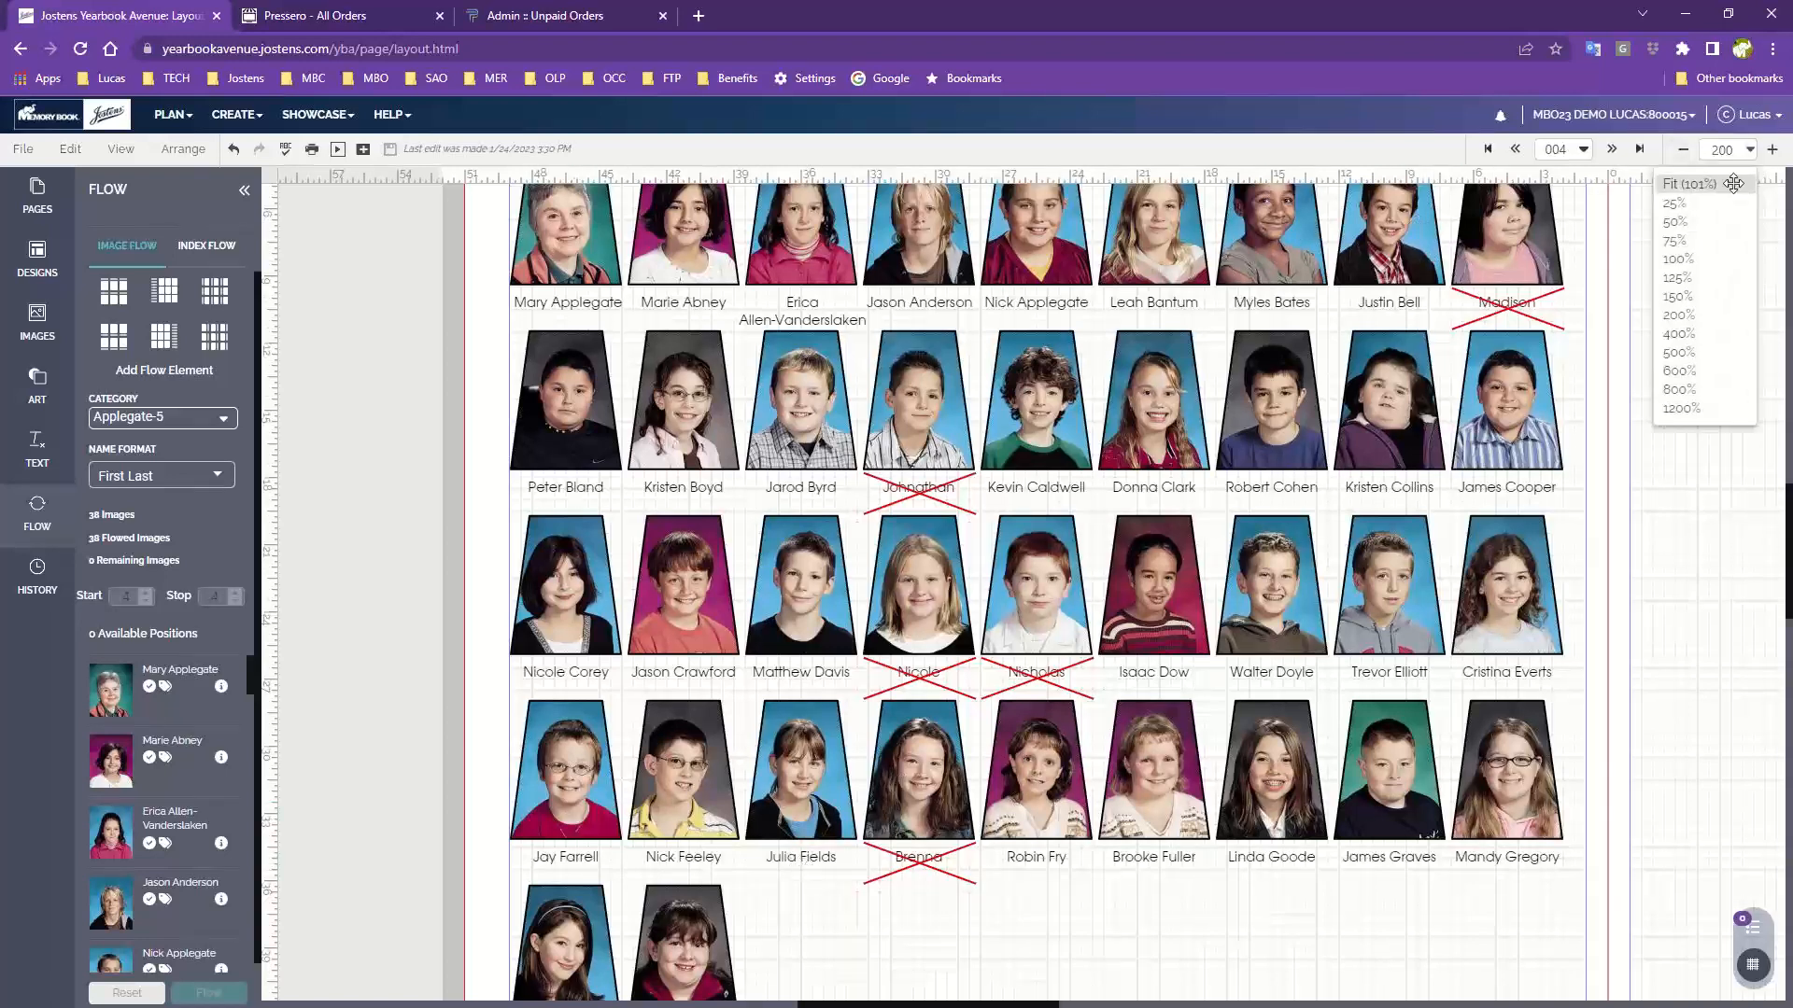
left_click(1709, 184)
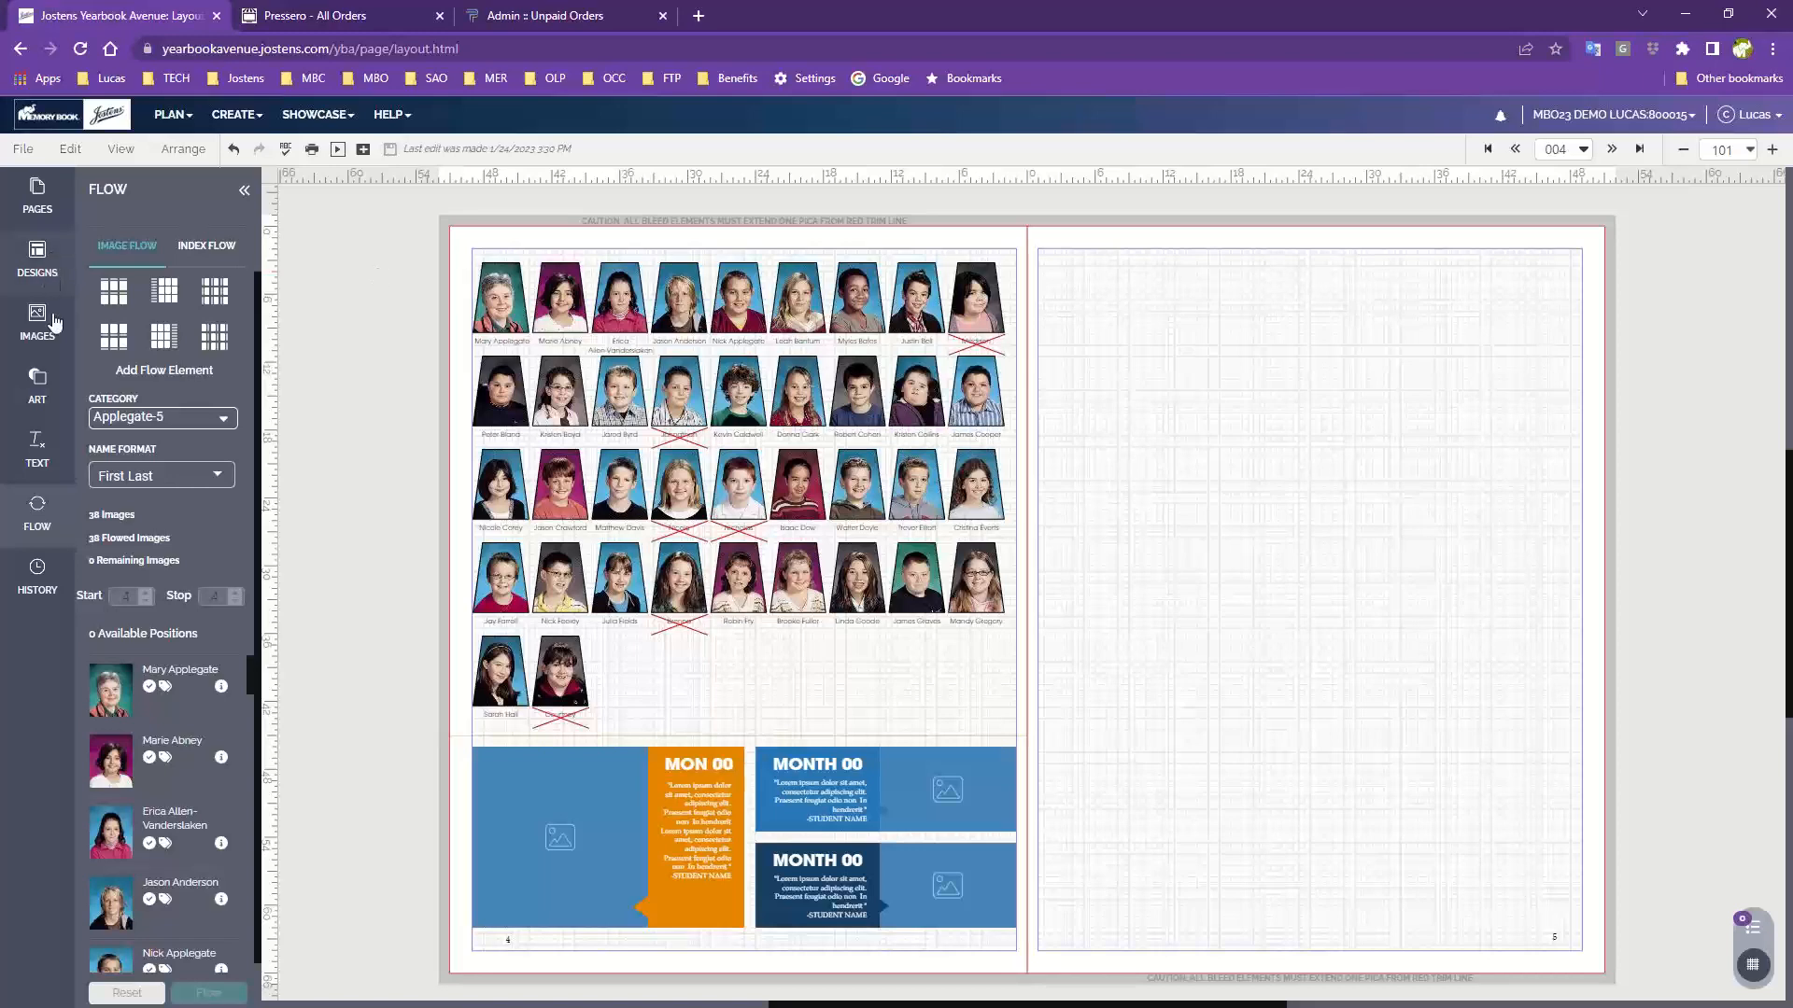
left_click(34, 266)
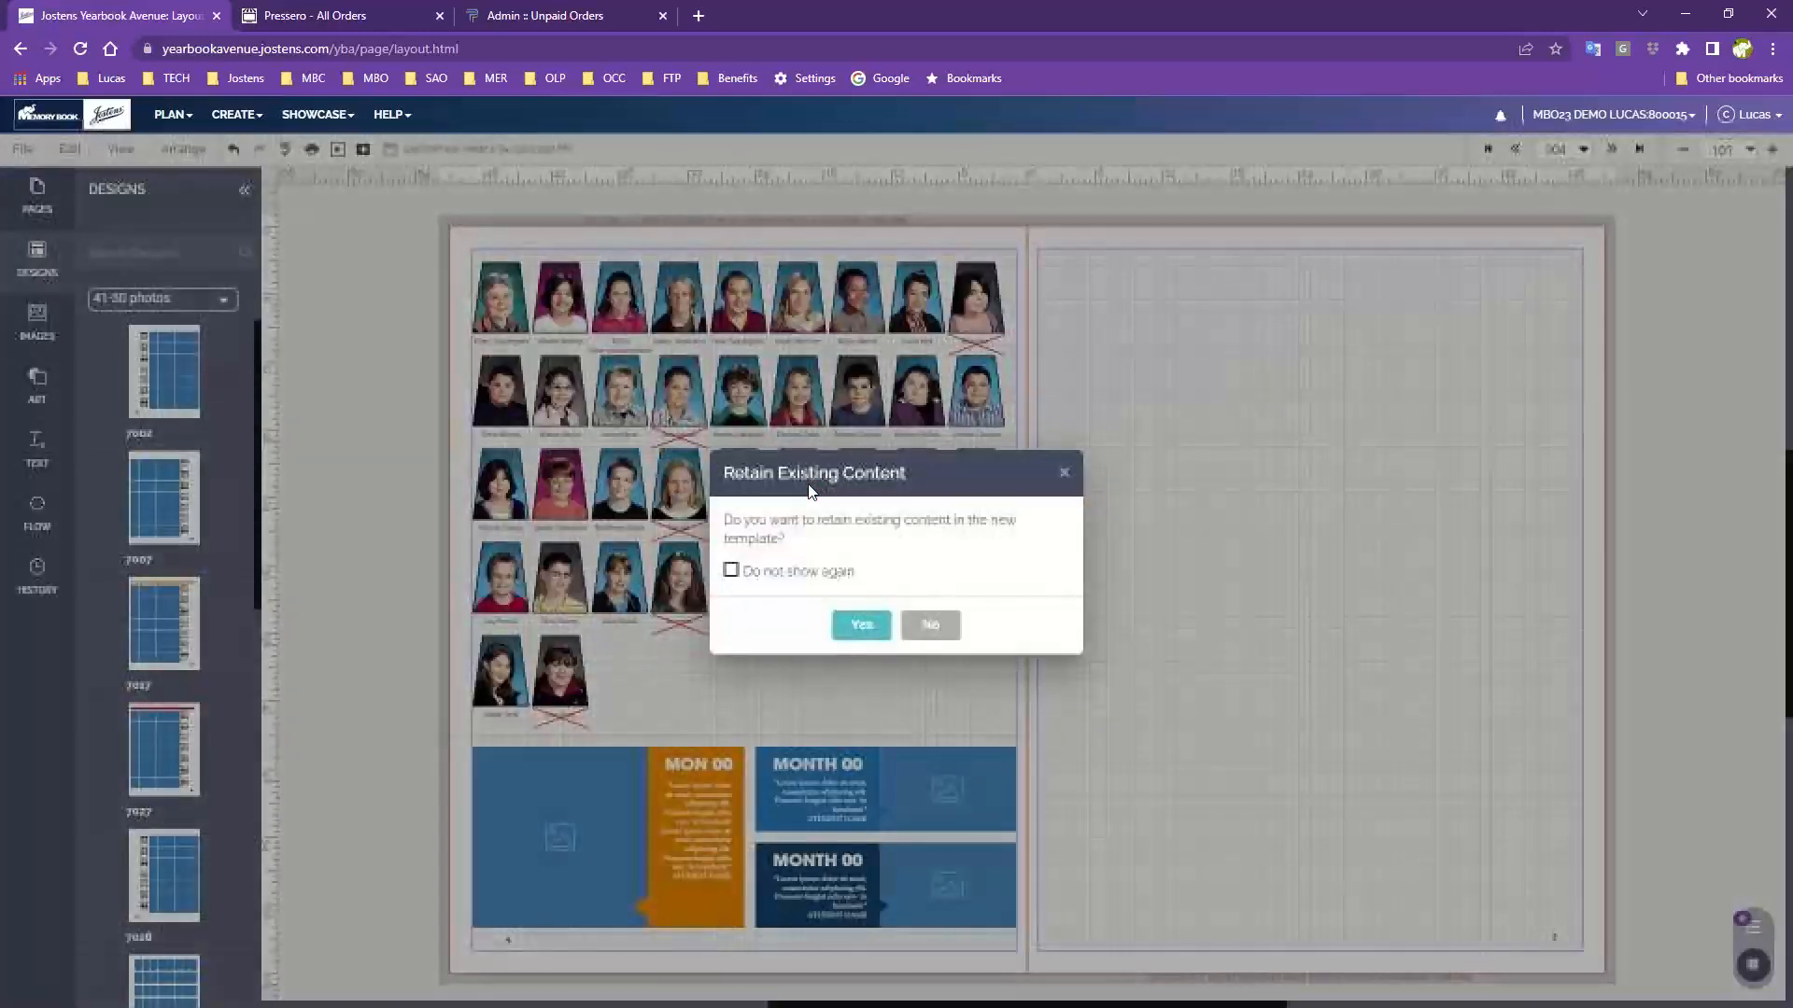
left_click(931, 626)
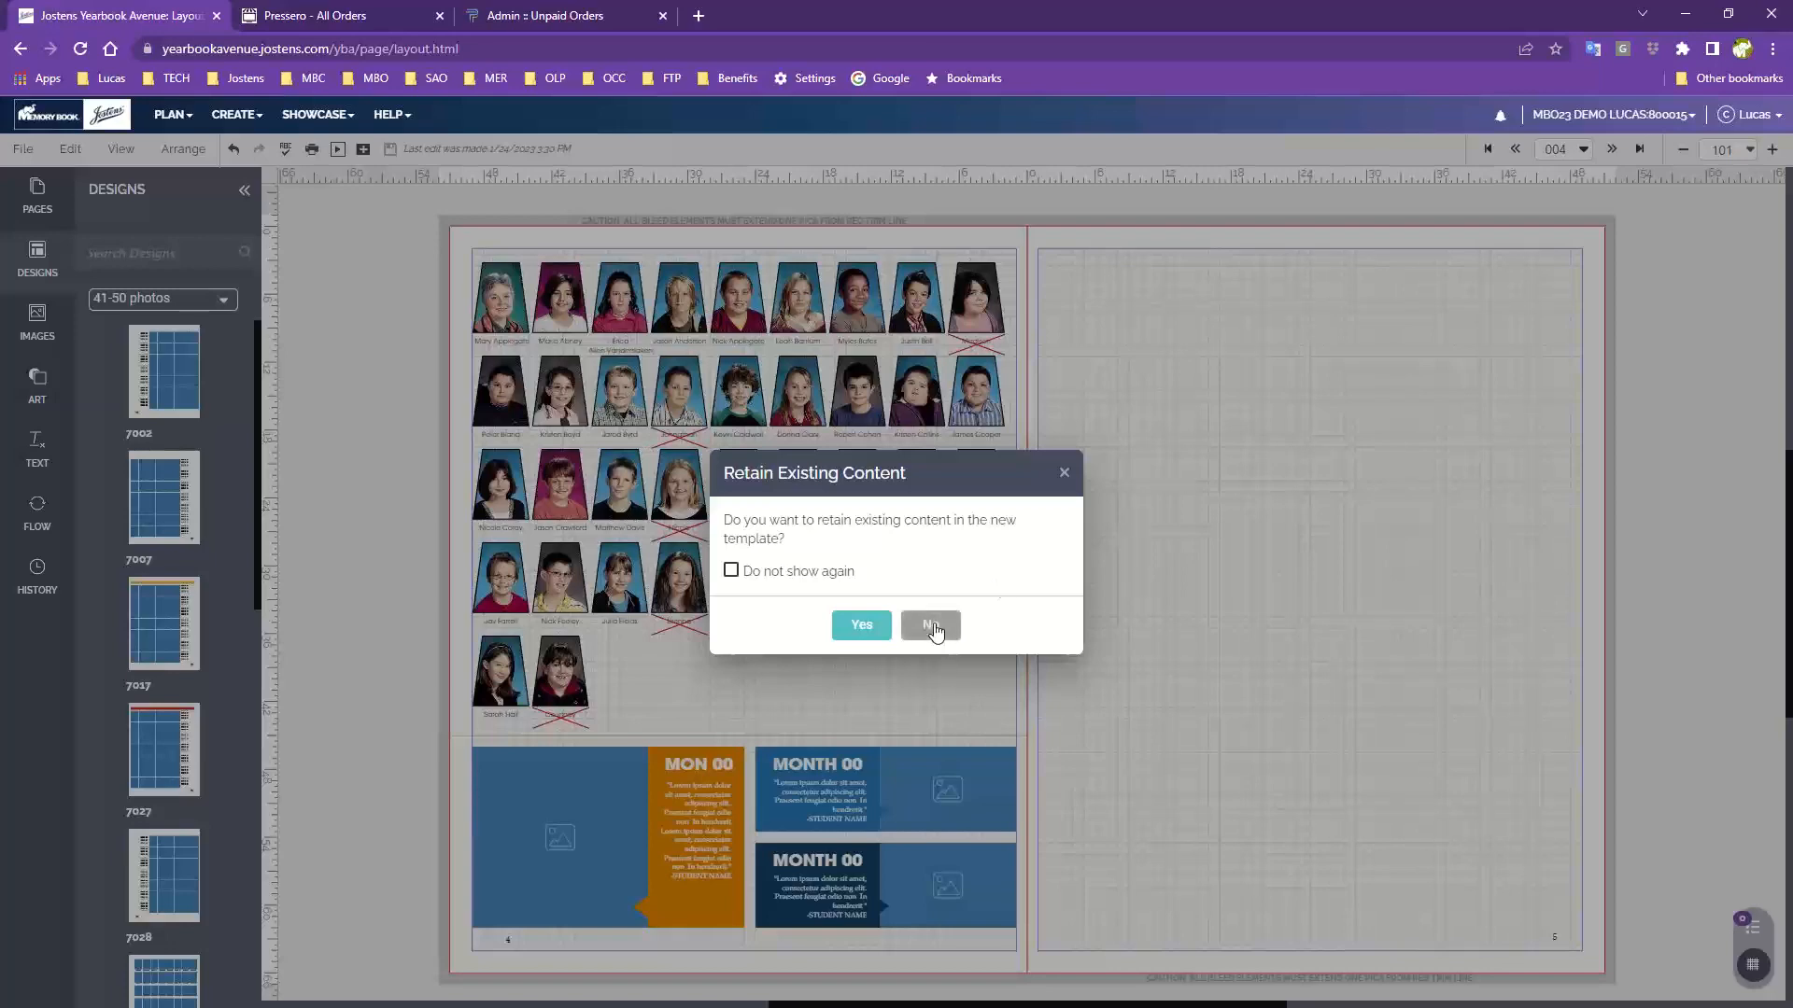